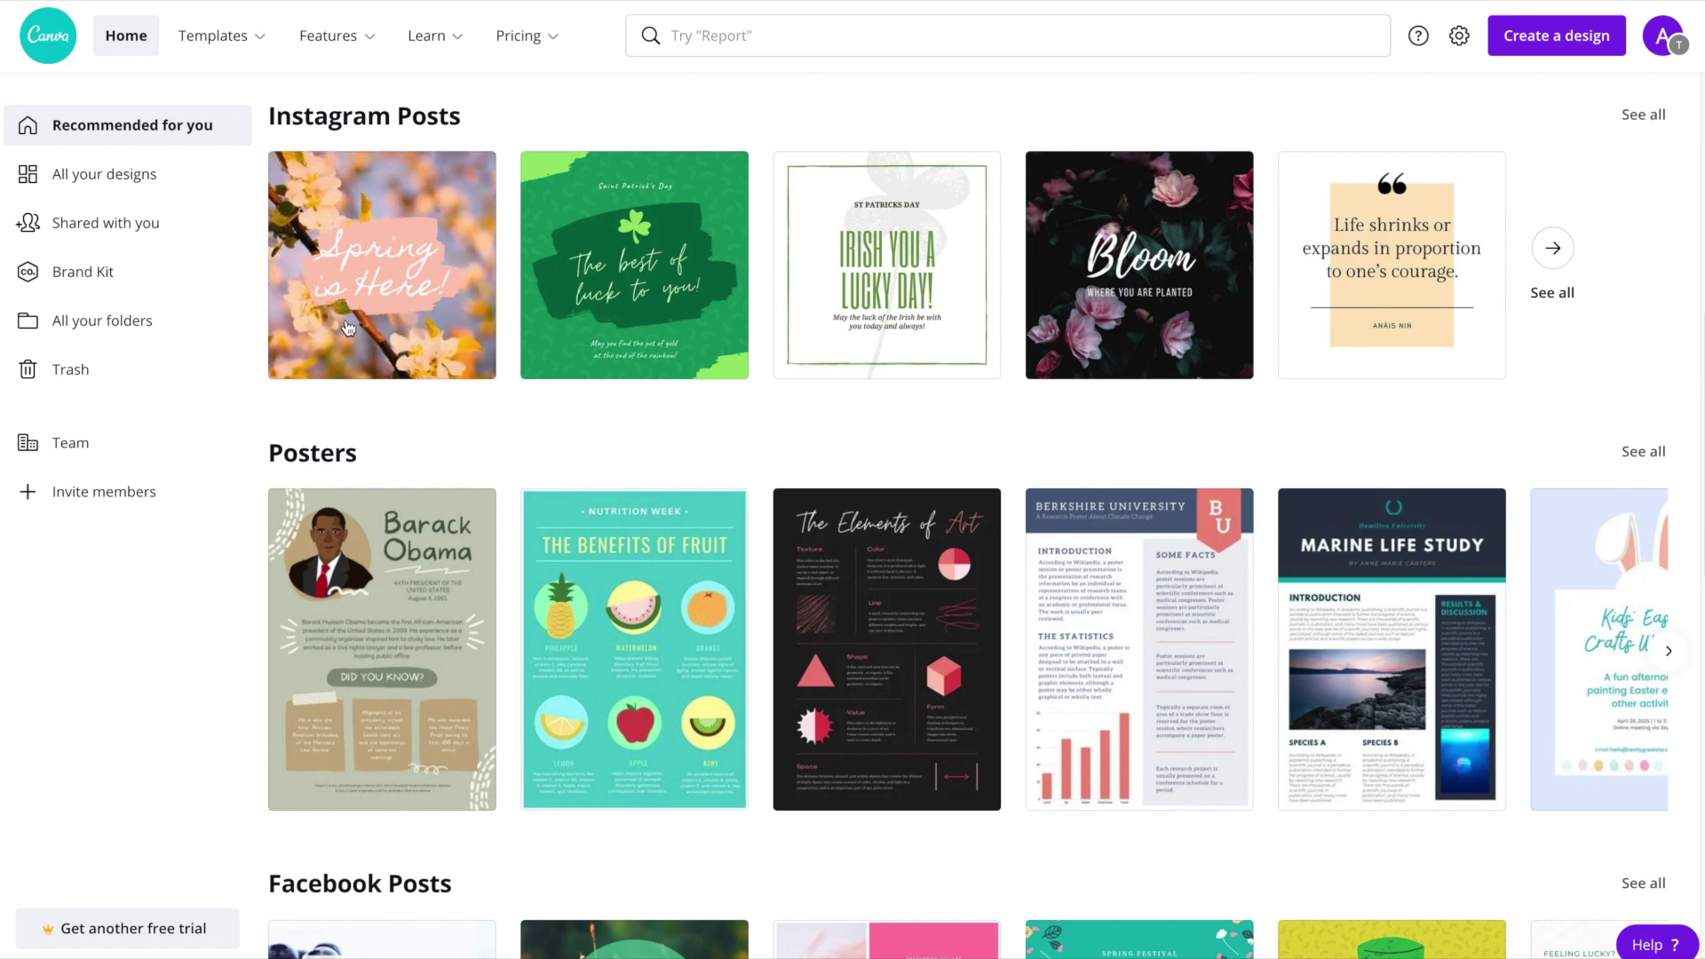
Open the Instagram Post templates gallery from Templates and scroll through the 4,072 results
{"action": "mouse_move", "coordinate": [203, 51]}
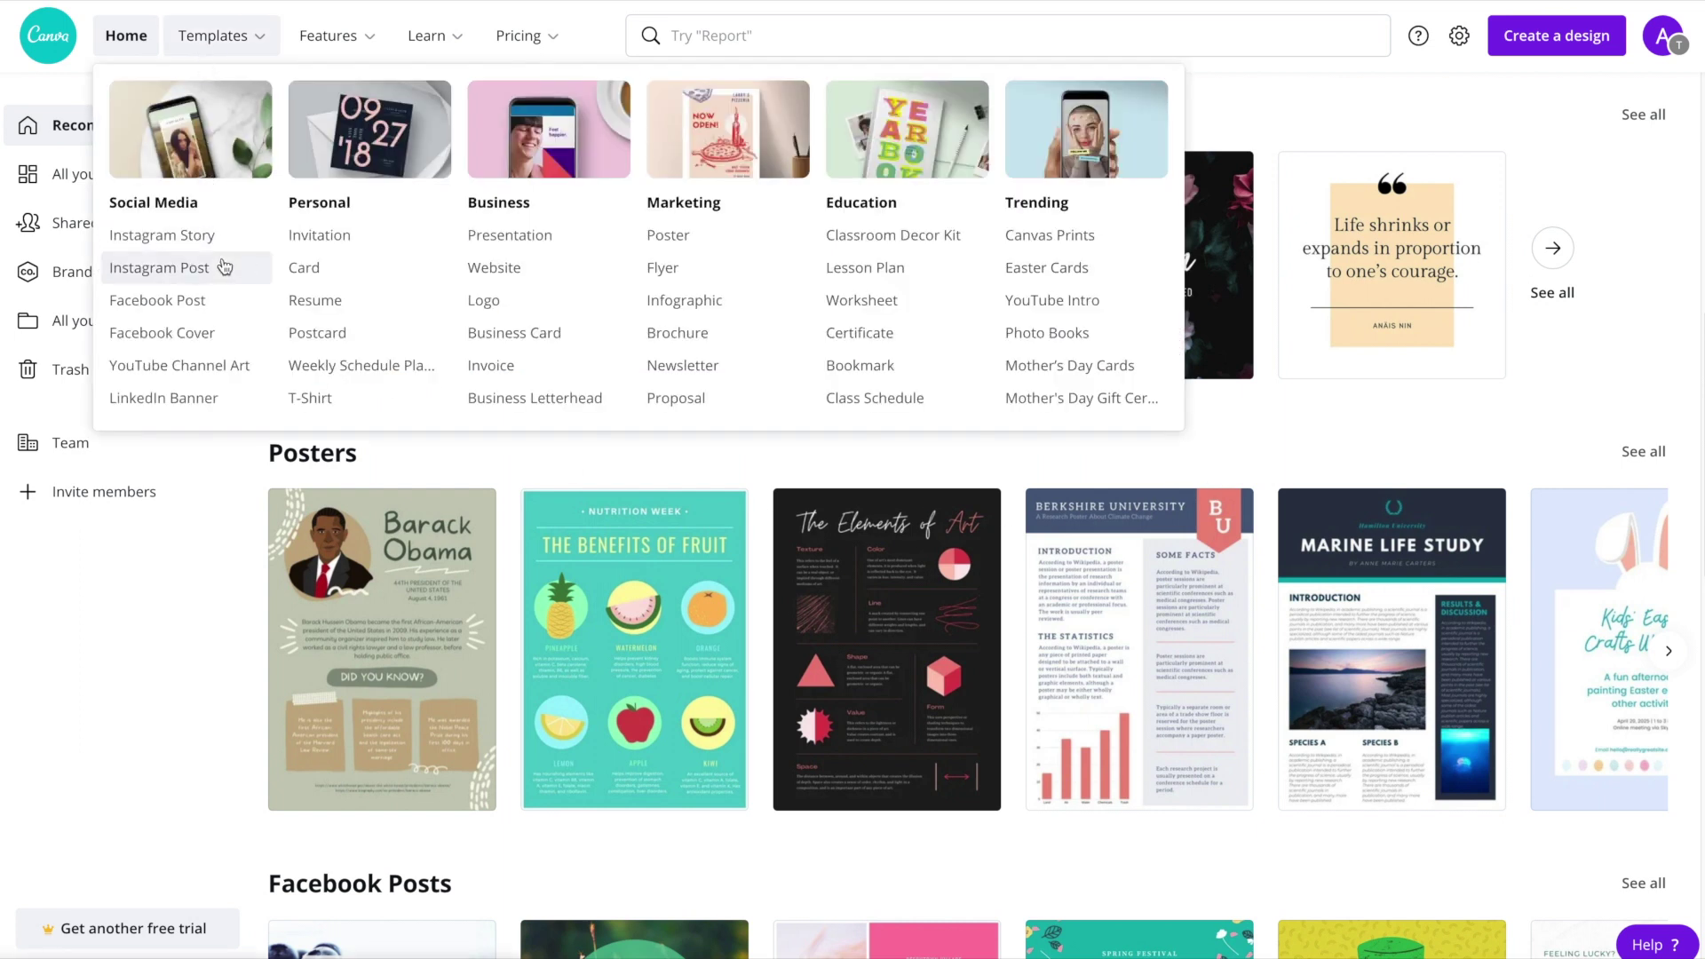
{"action": "left_click", "coordinate": [1572, 290]}
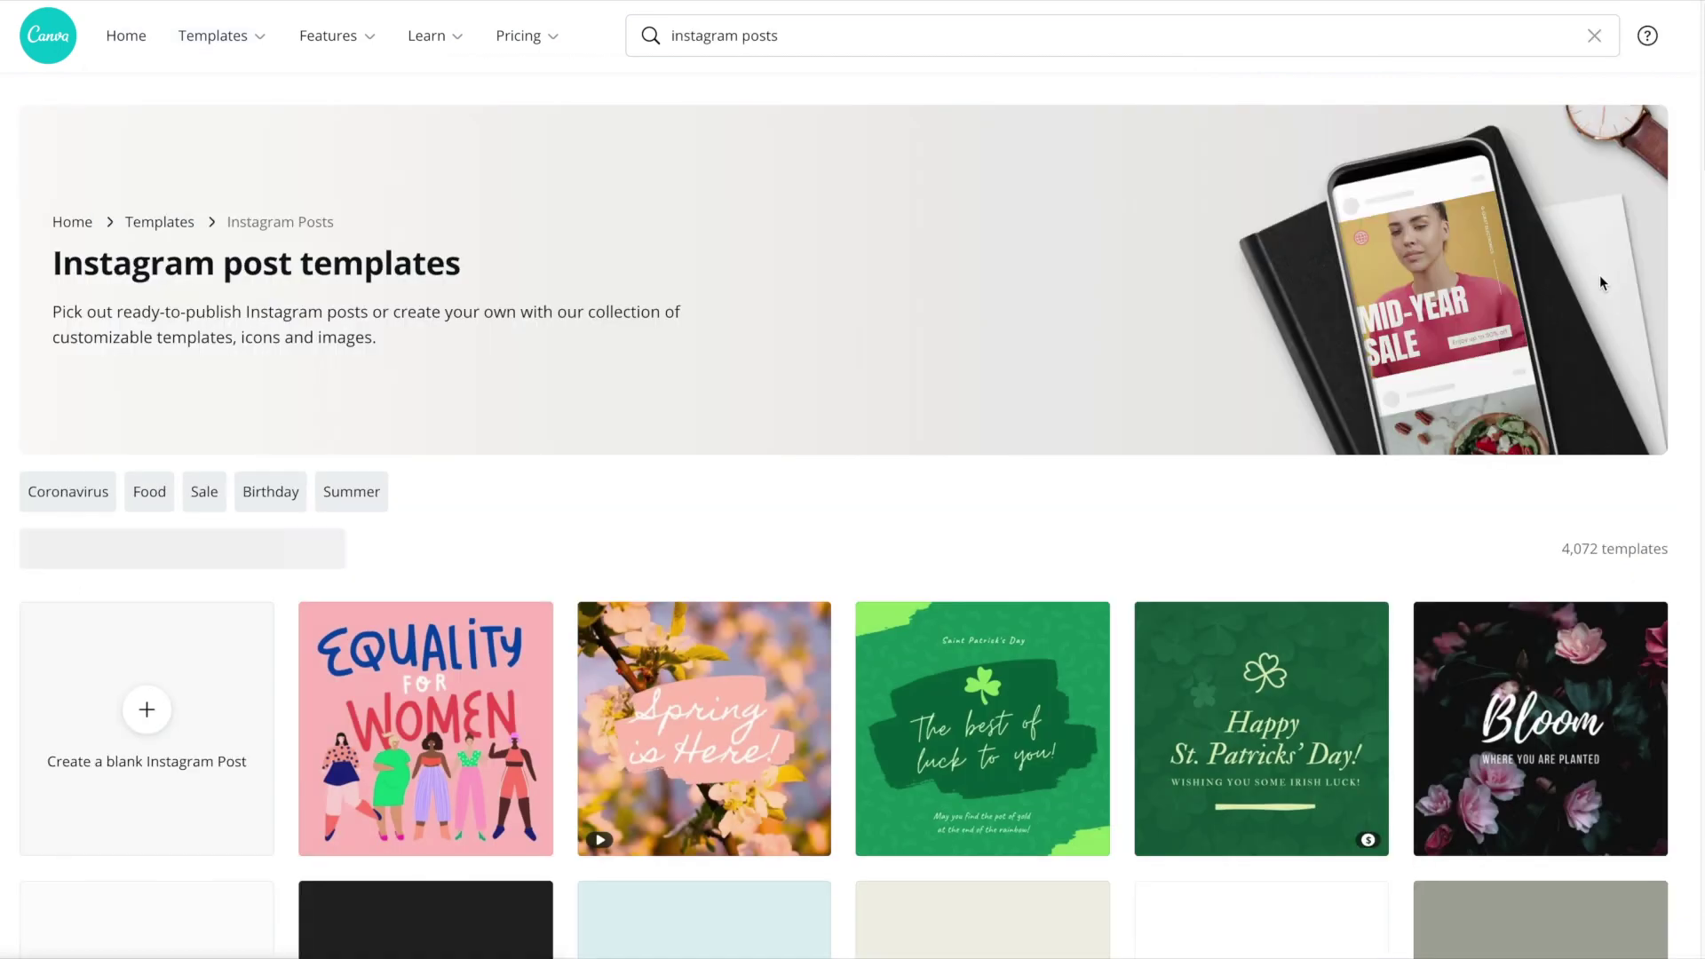
{"action": "scroll", "coordinate": [1698, 133], "scroll_direction": "down", "scroll_amount": 5}
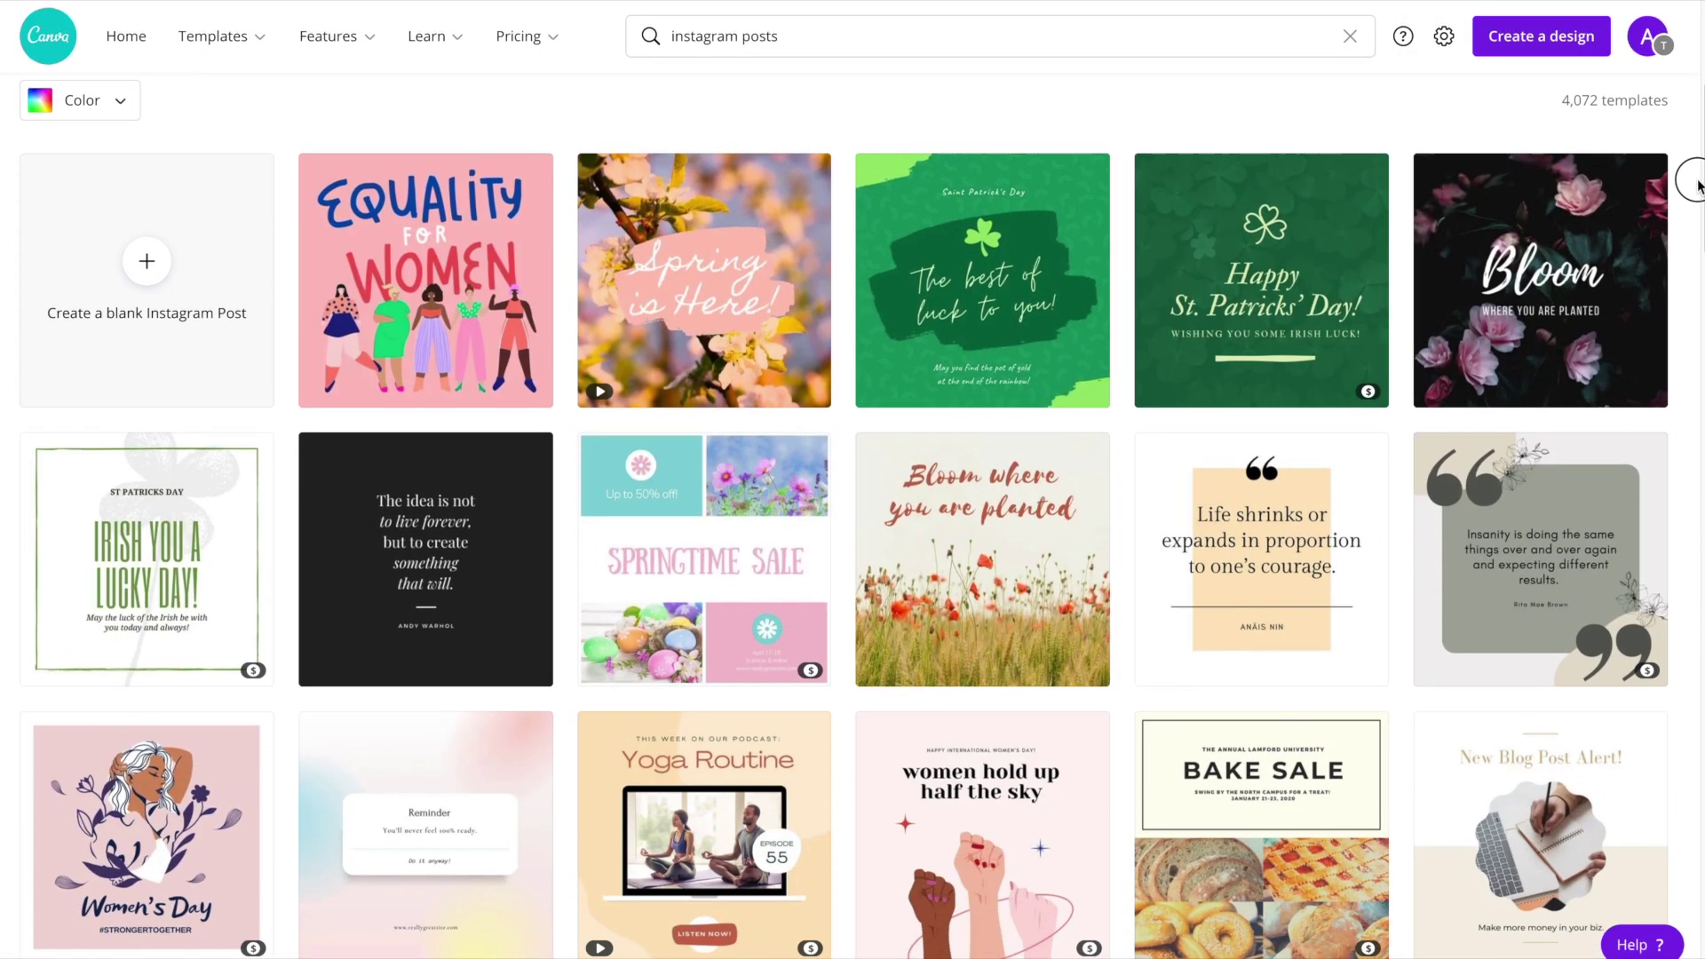
{"action": "left_click_drag", "start_coordinate": [1699, 185], "coordinate": [1699, 217]}
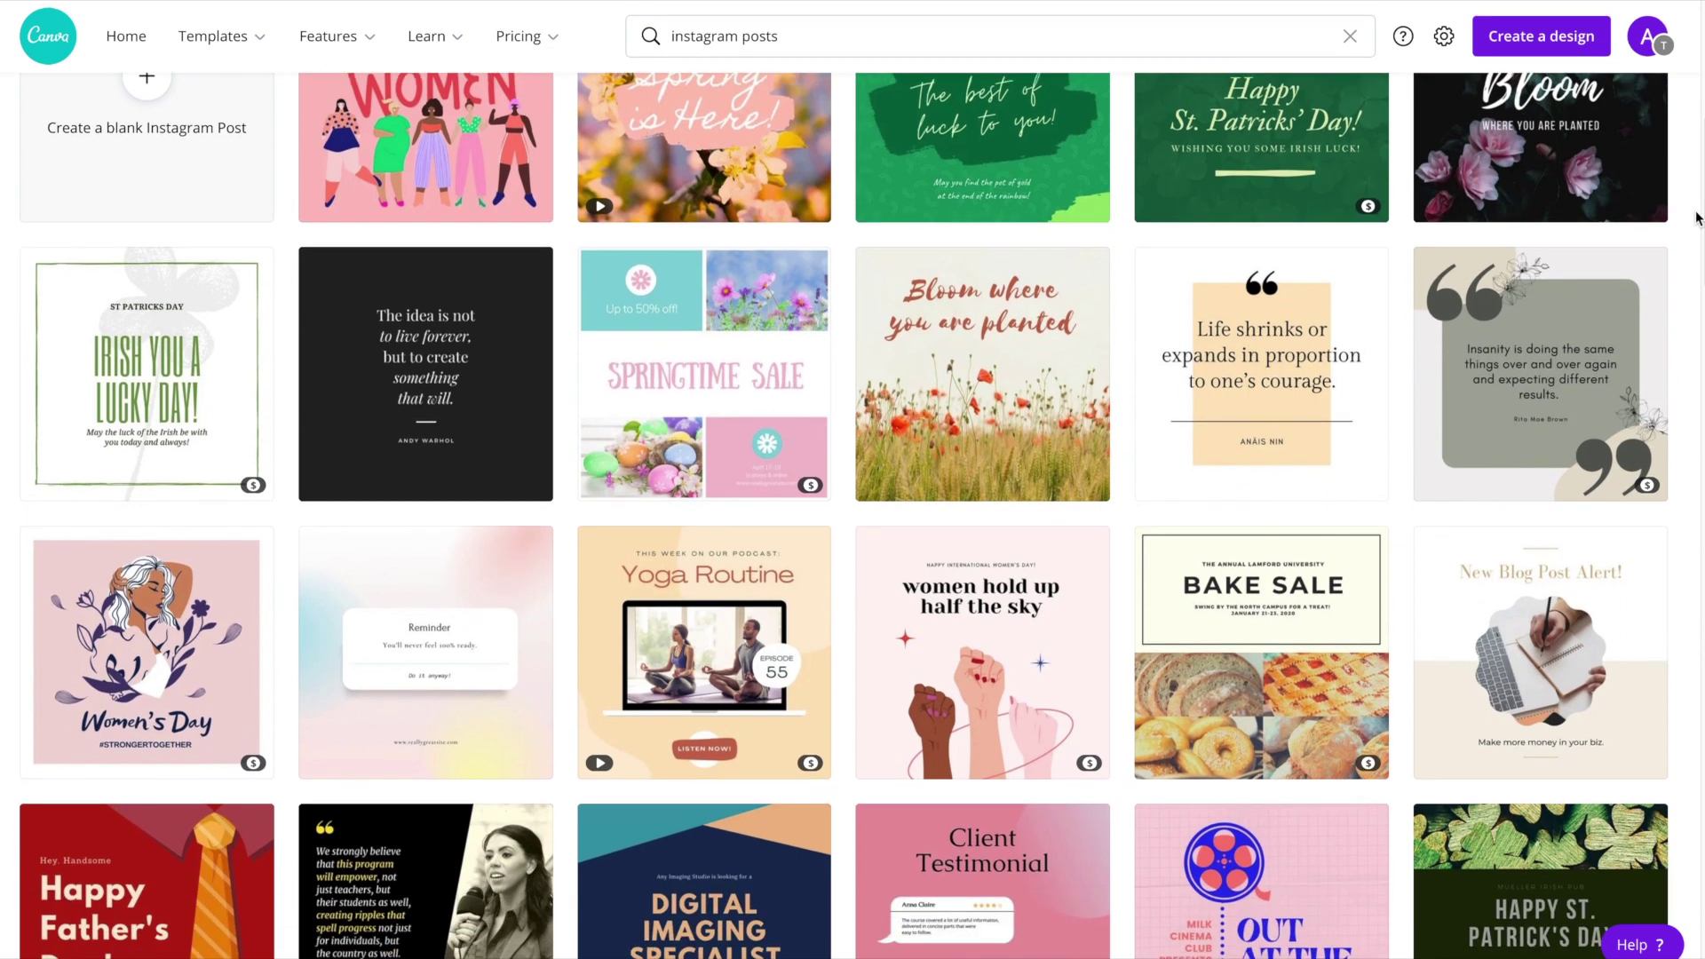
Search templates for 'instagram post sets' and scroll the 14,268 results
{"action": "left_click", "coordinate": [913, 38]}
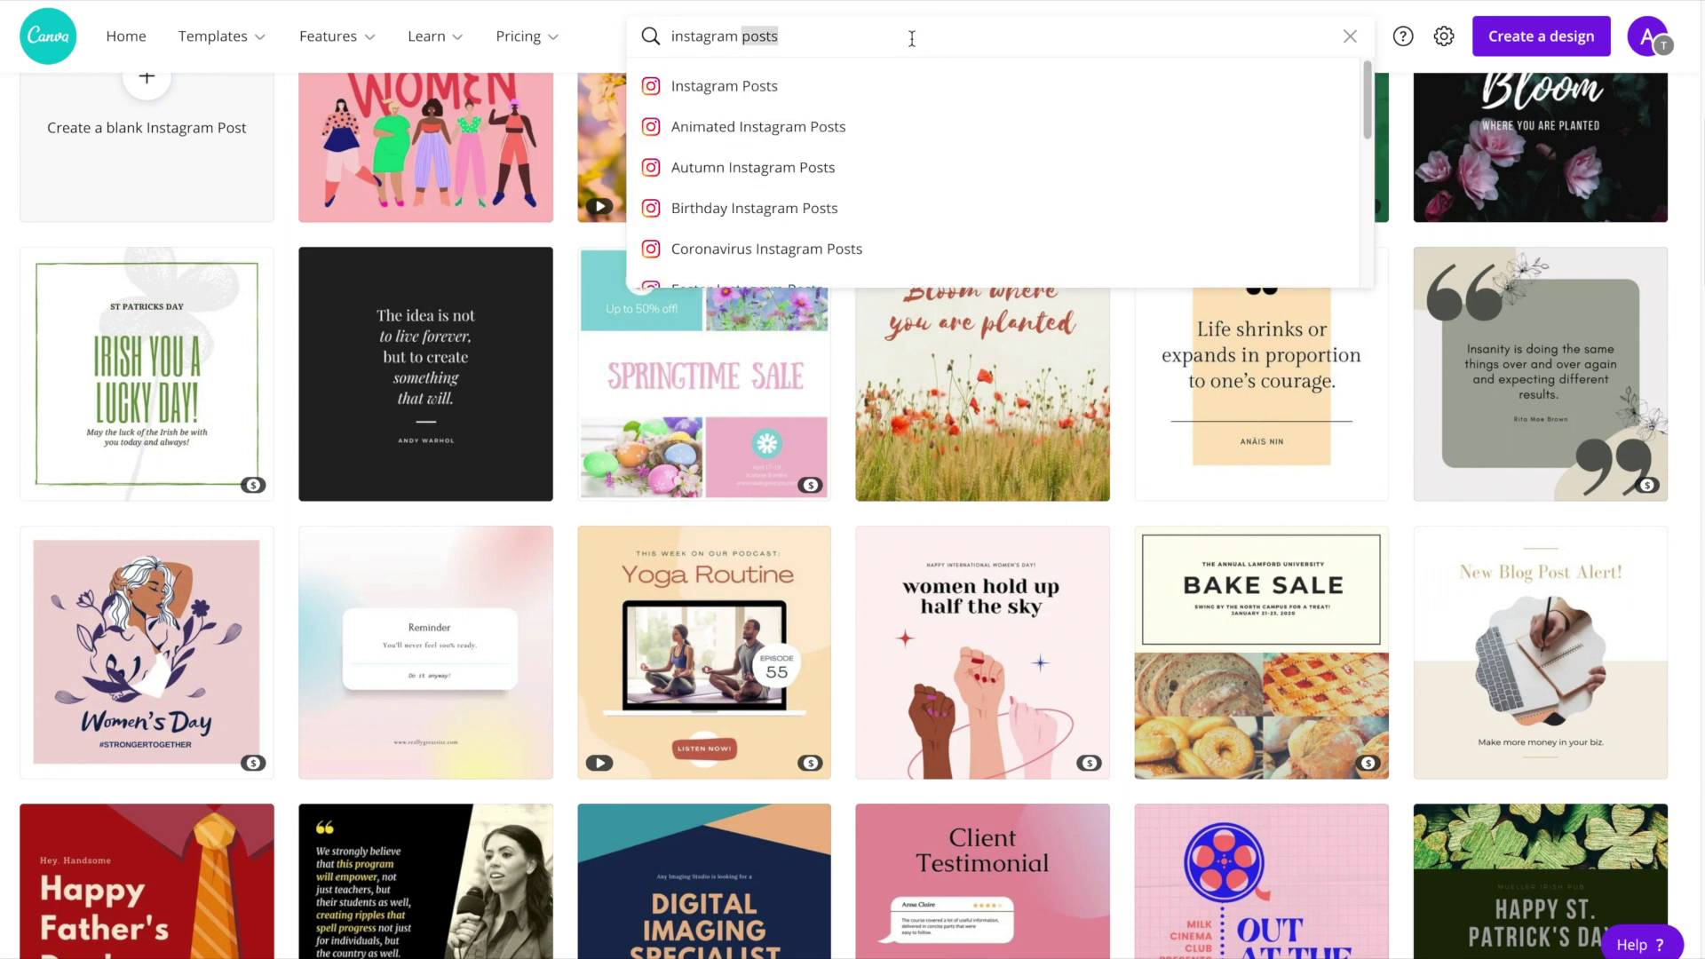
{"action": "key", "text": "BackSpace"}
{"action": "key", "text": "BackSpace"}
{"action": "type", "text": "t ads"}
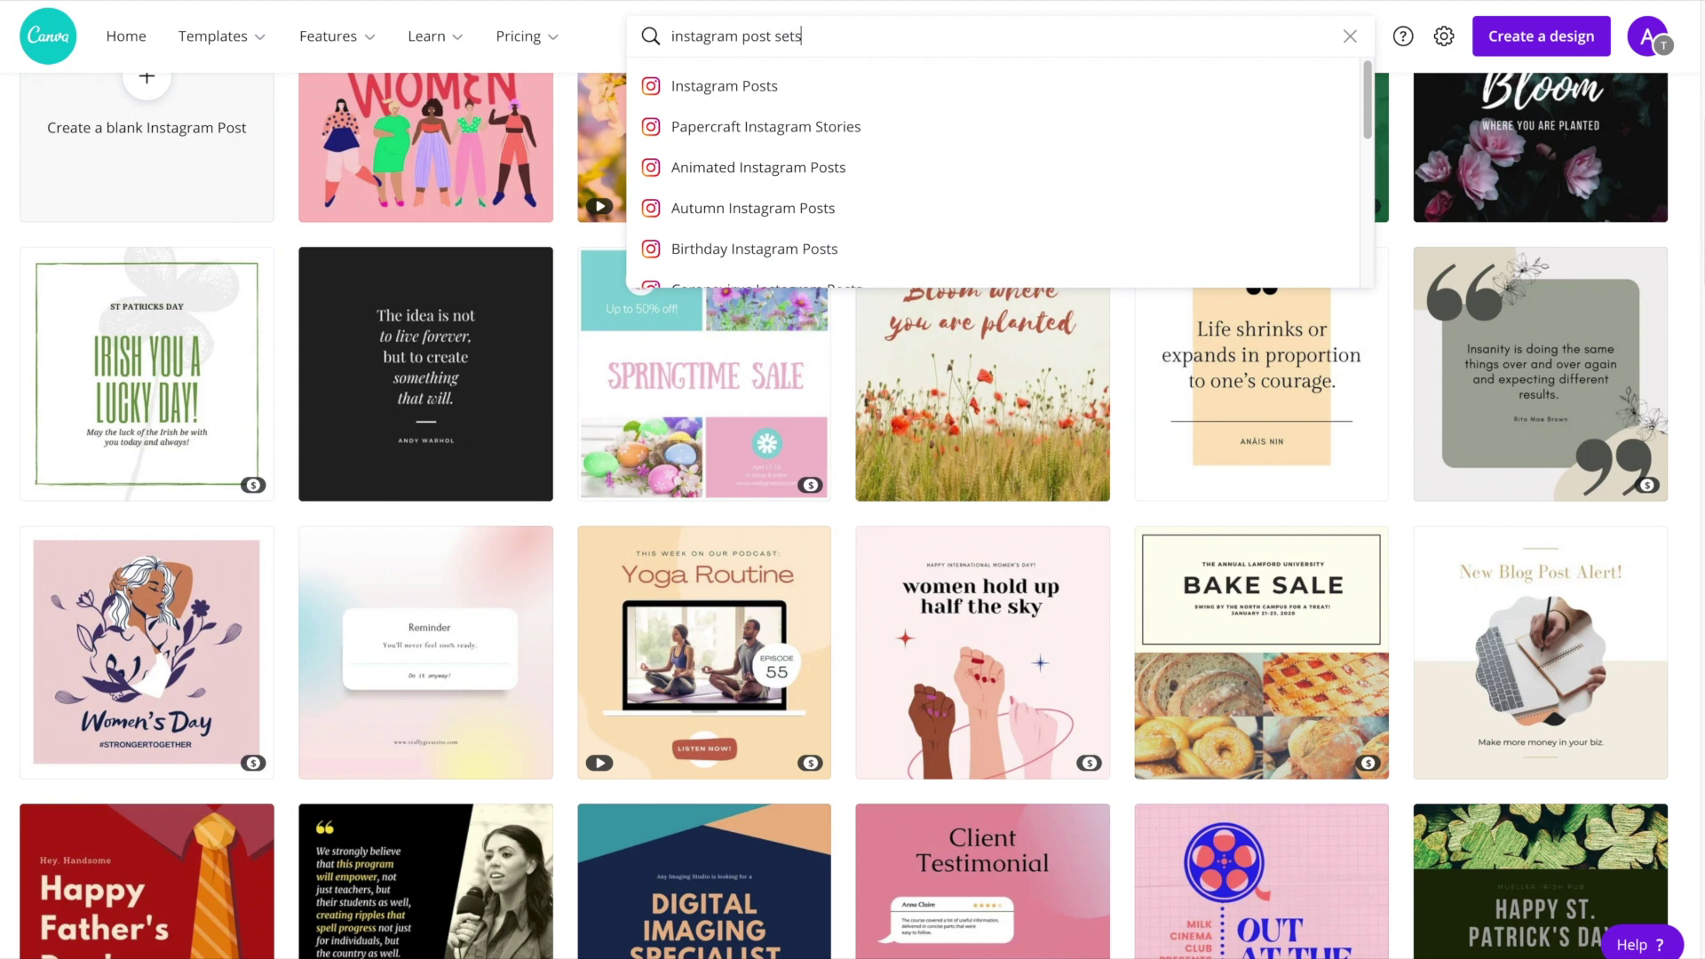
{"action": "key", "text": "Return"}
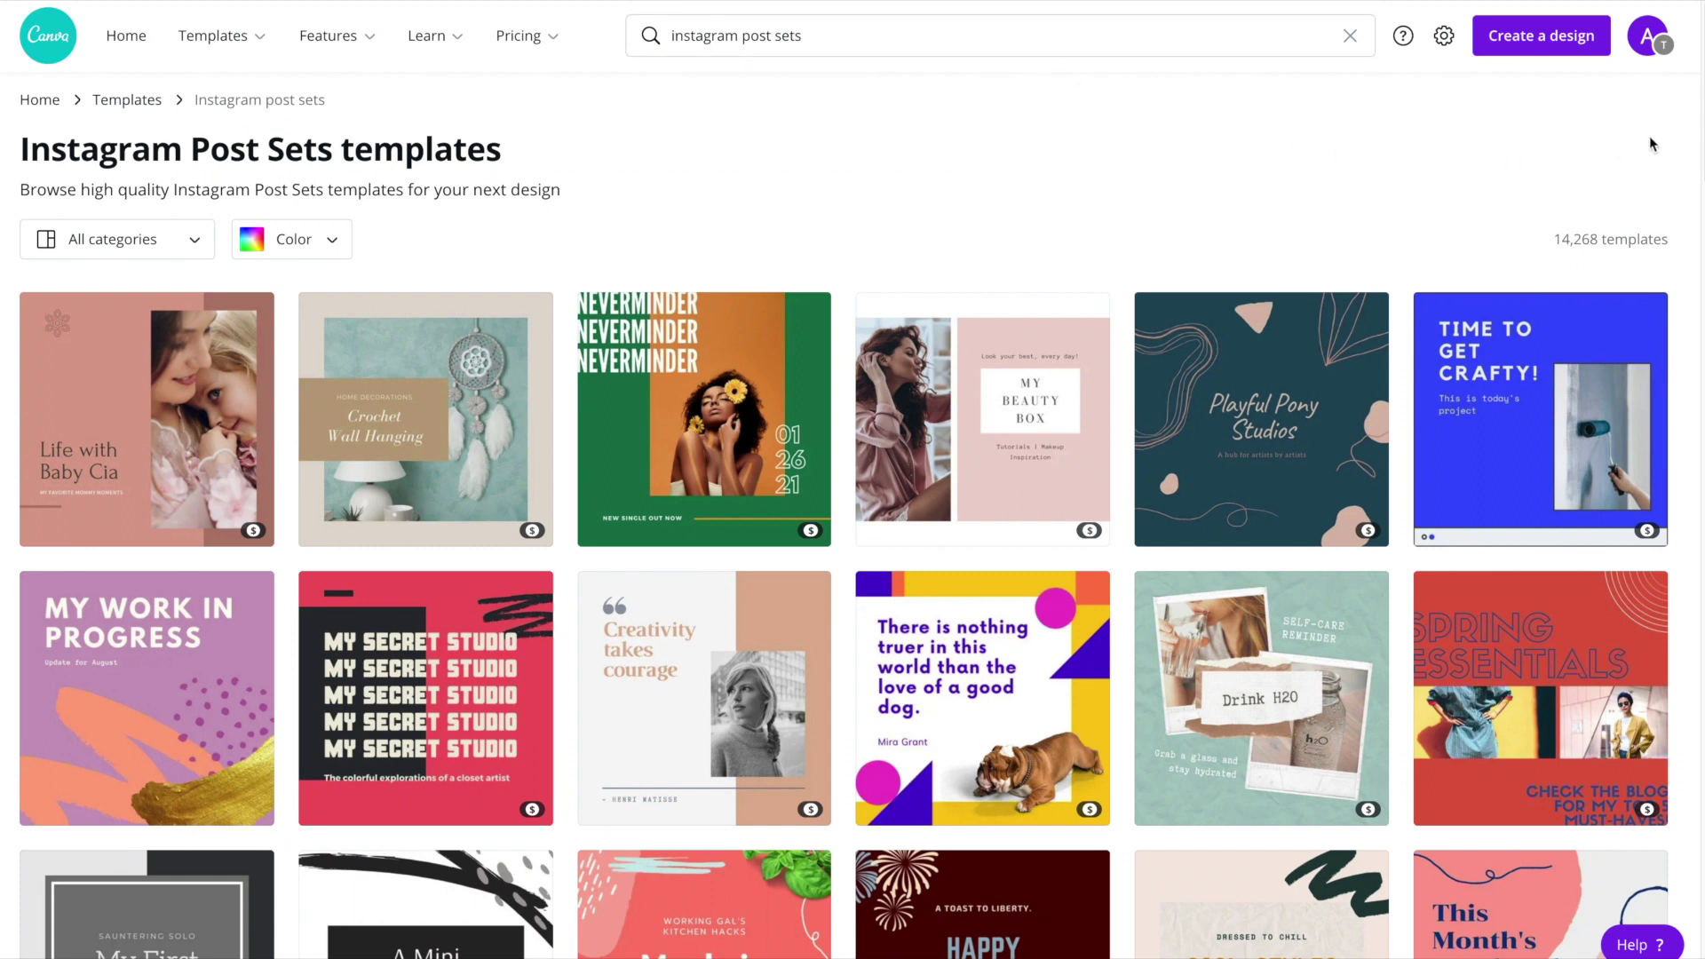
{"action": "scroll", "coordinate": [1697, 151], "scroll_direction": "down", "scroll_amount": 2}
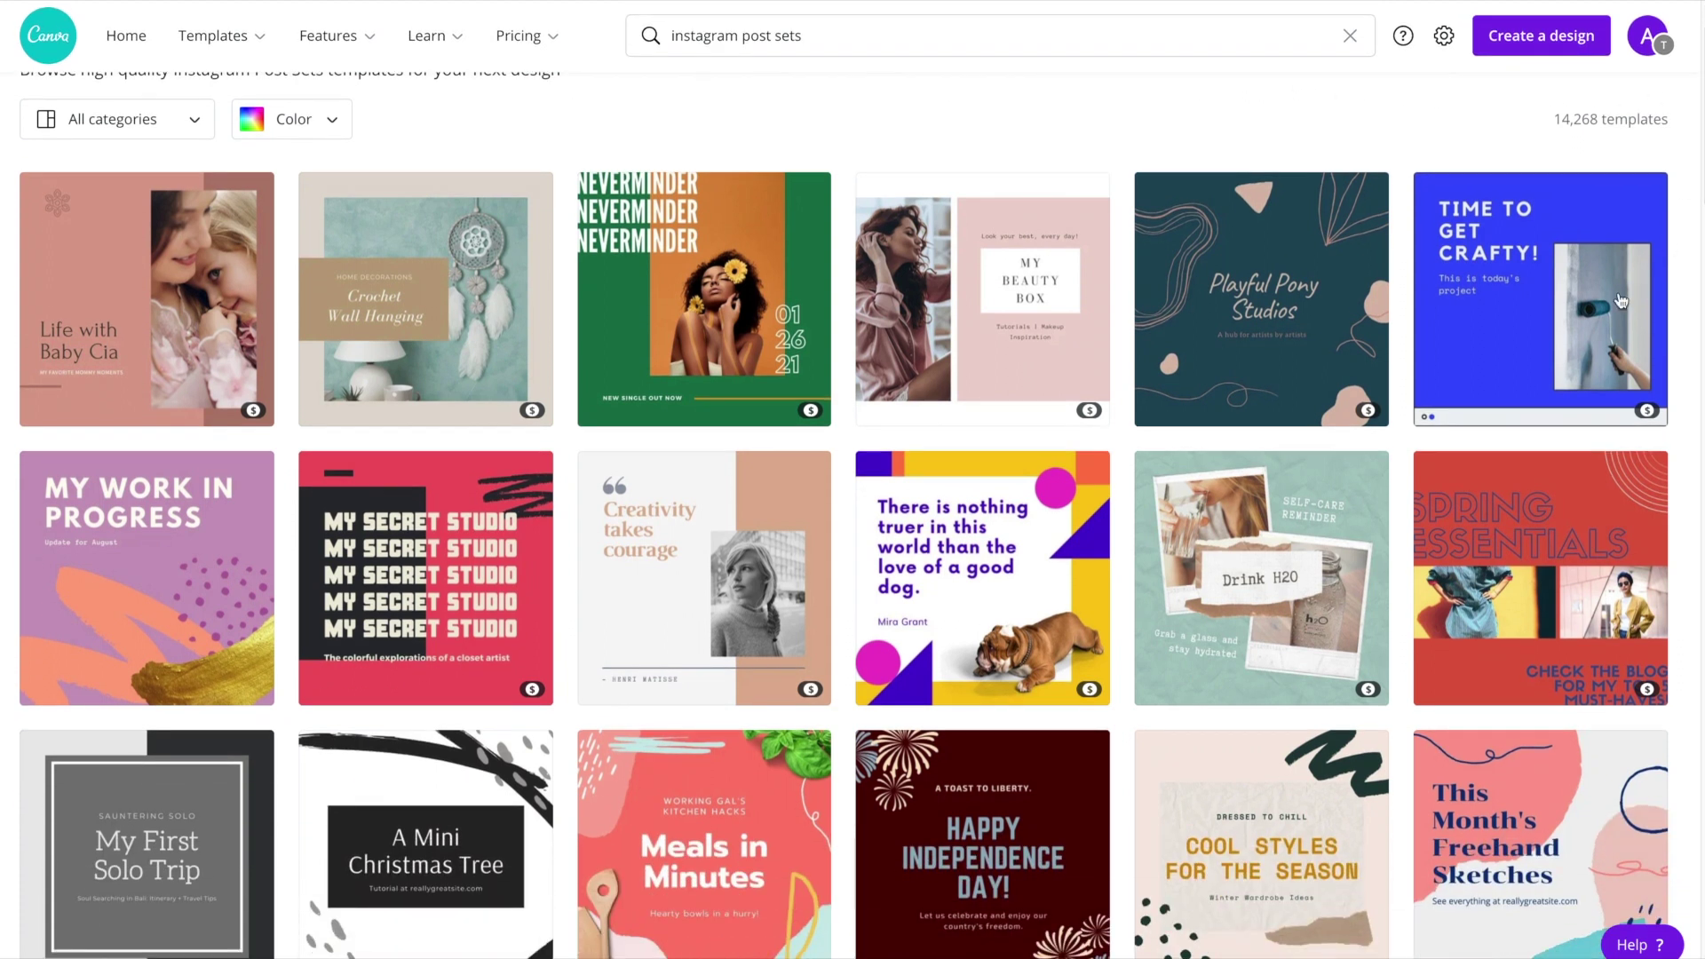
{"action": "mouse_move", "coordinate": [1353, 263]}
{"action": "left_click", "coordinate": [1362, 202]}
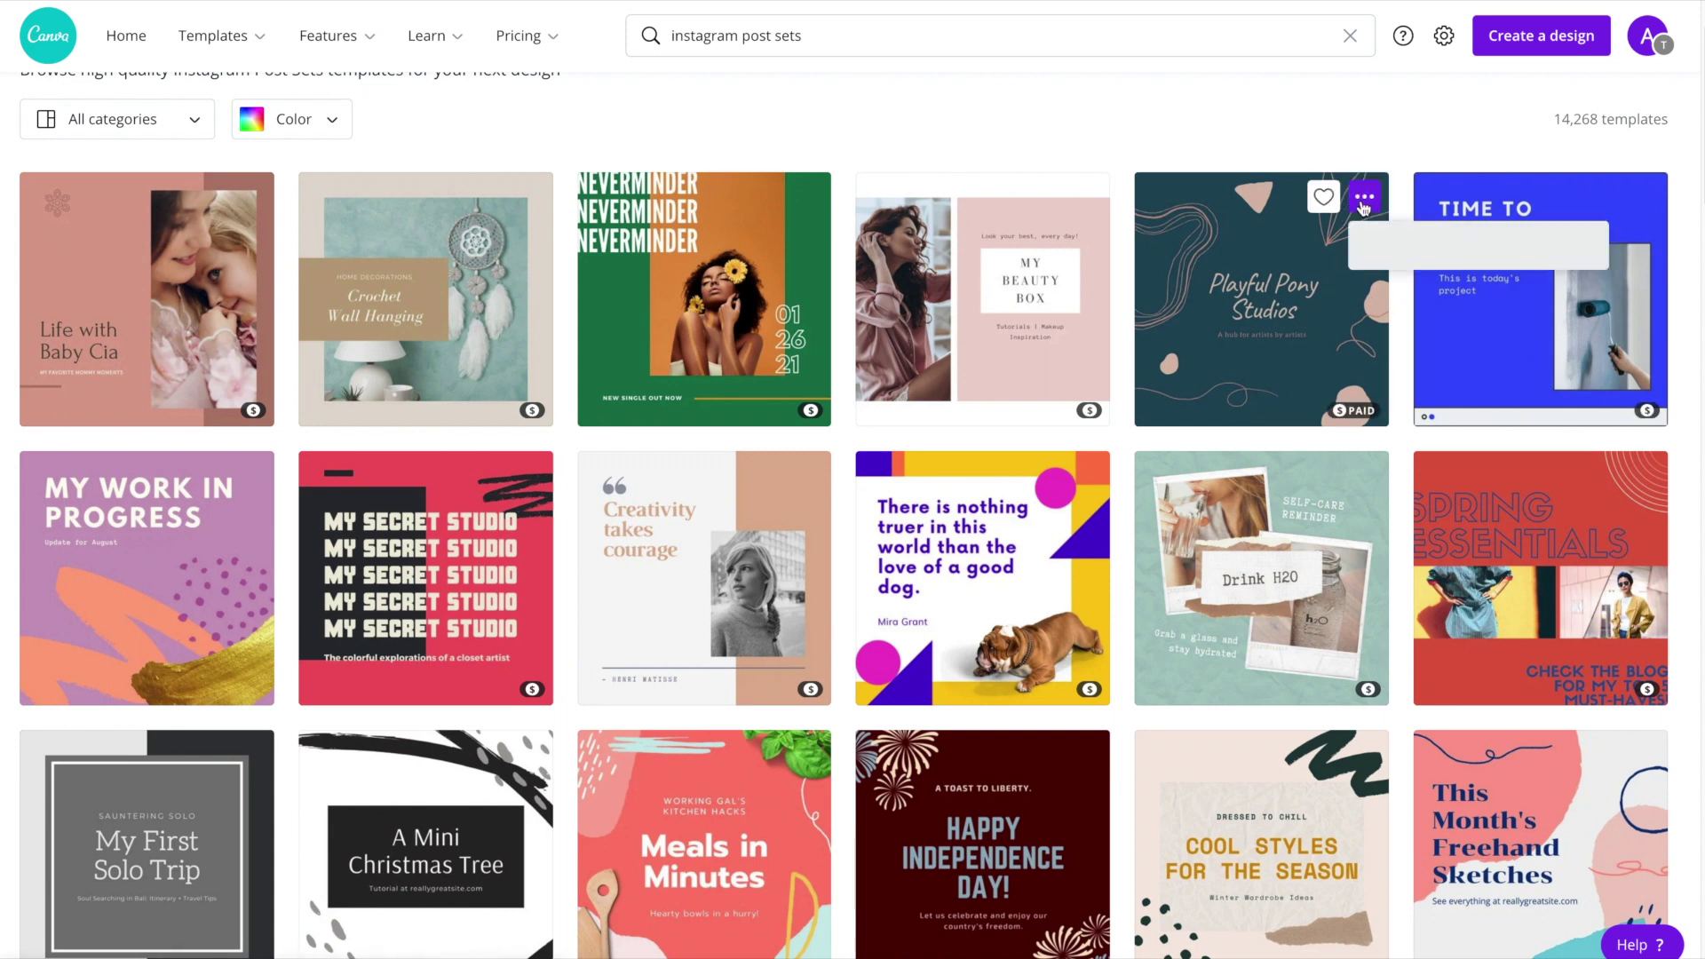
{"action": "left_click", "coordinate": [1430, 402]}
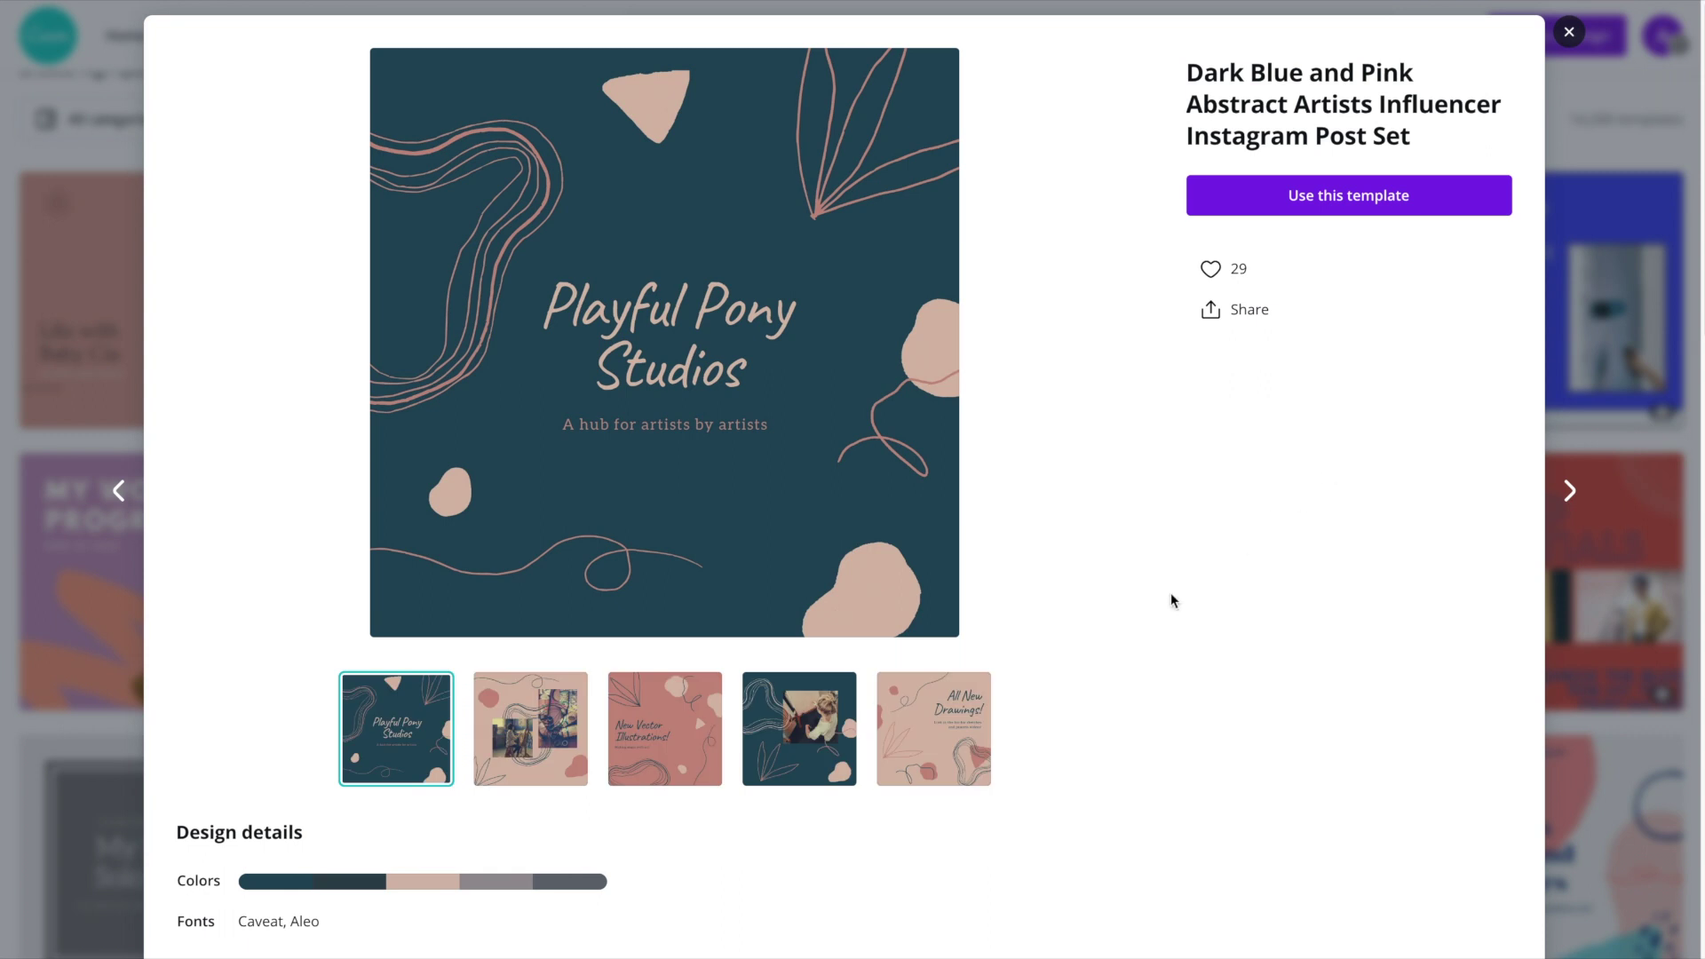
{"action": "left_click", "coordinate": [592, 715]}
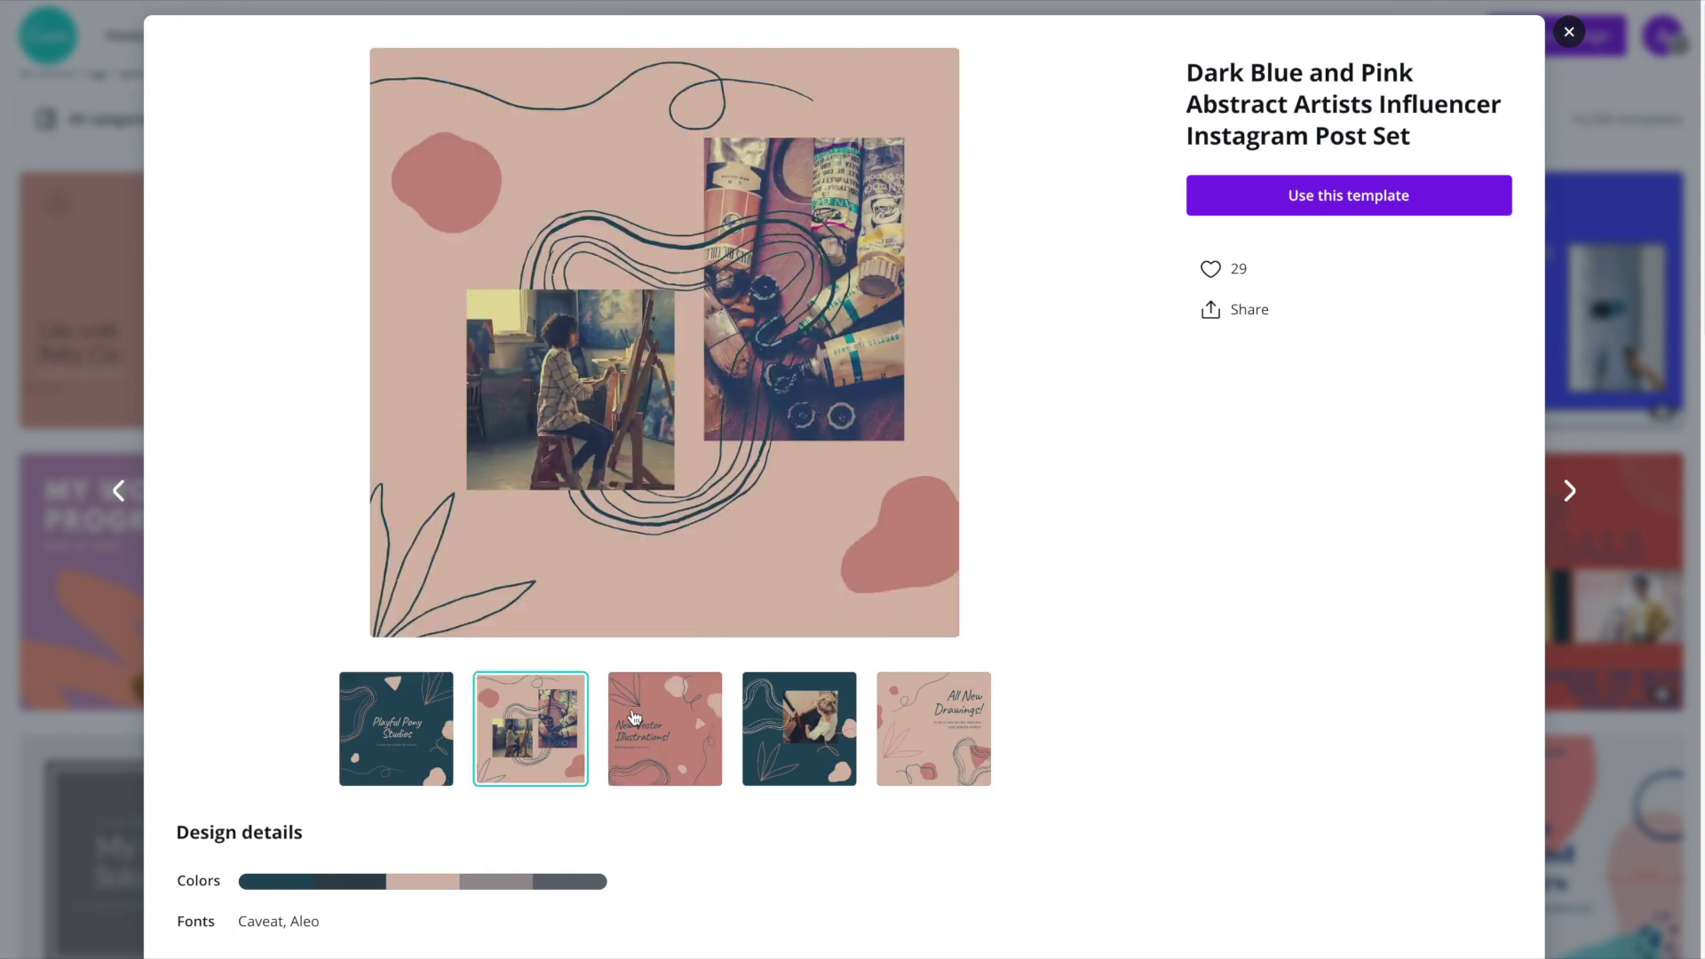
{"action": "left_click", "coordinate": [635, 718]}
{"action": "left_click", "coordinate": [819, 721]}
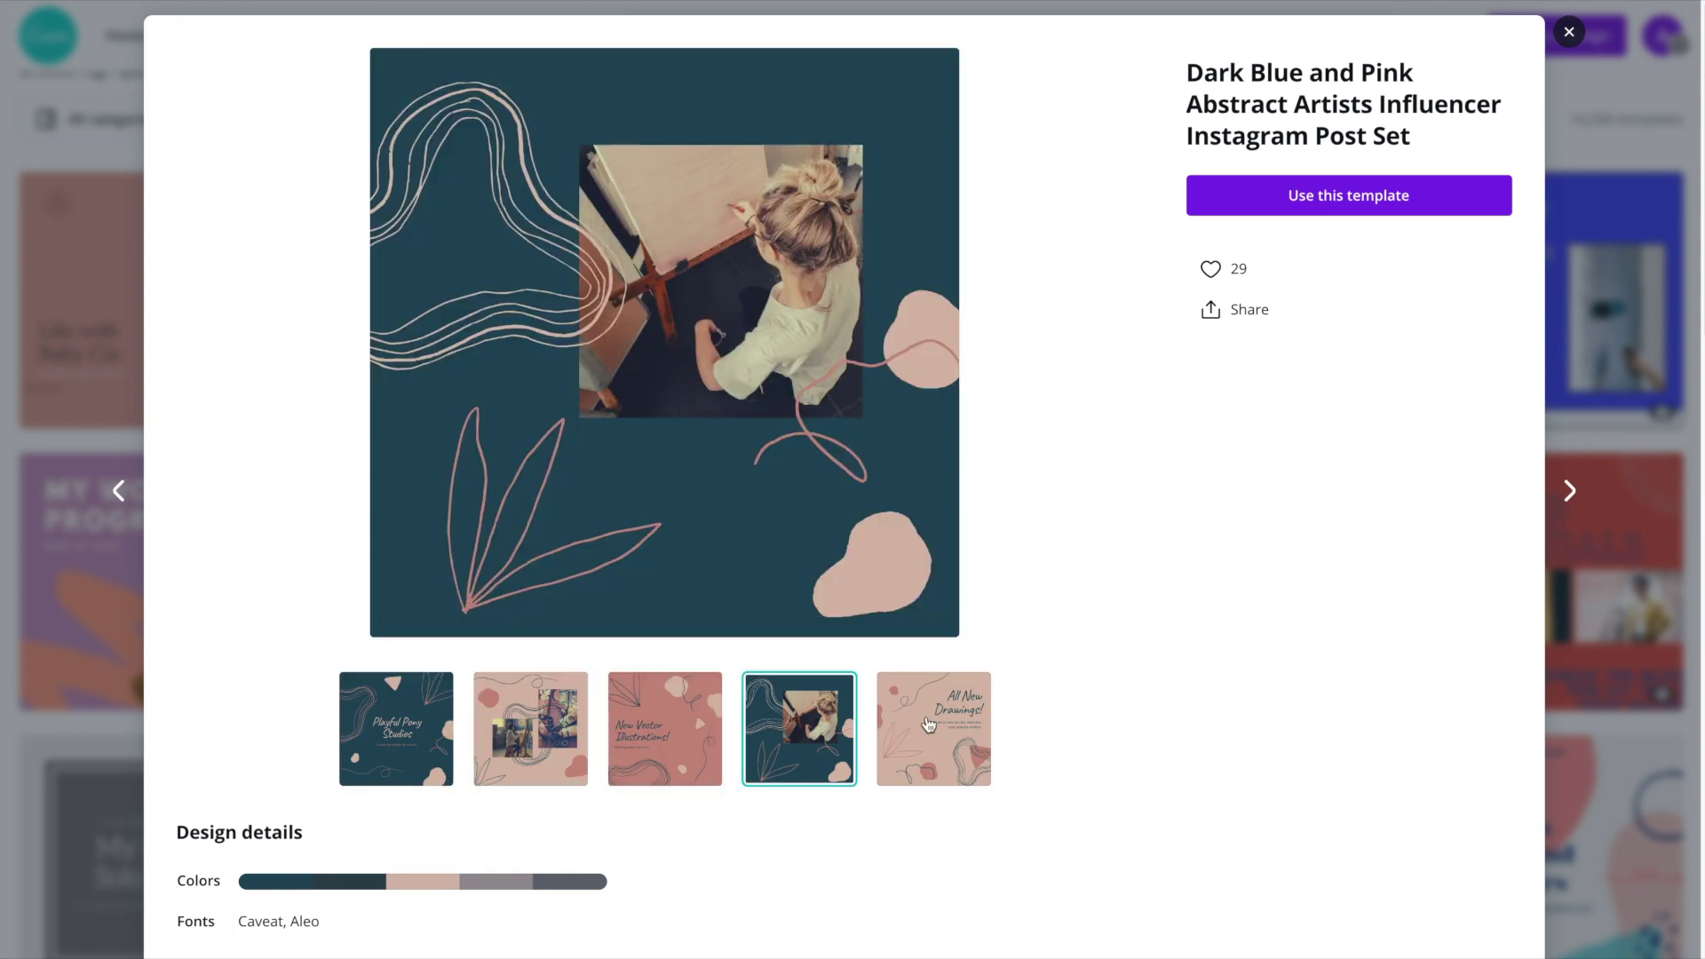
{"action": "left_click", "coordinate": [925, 723]}
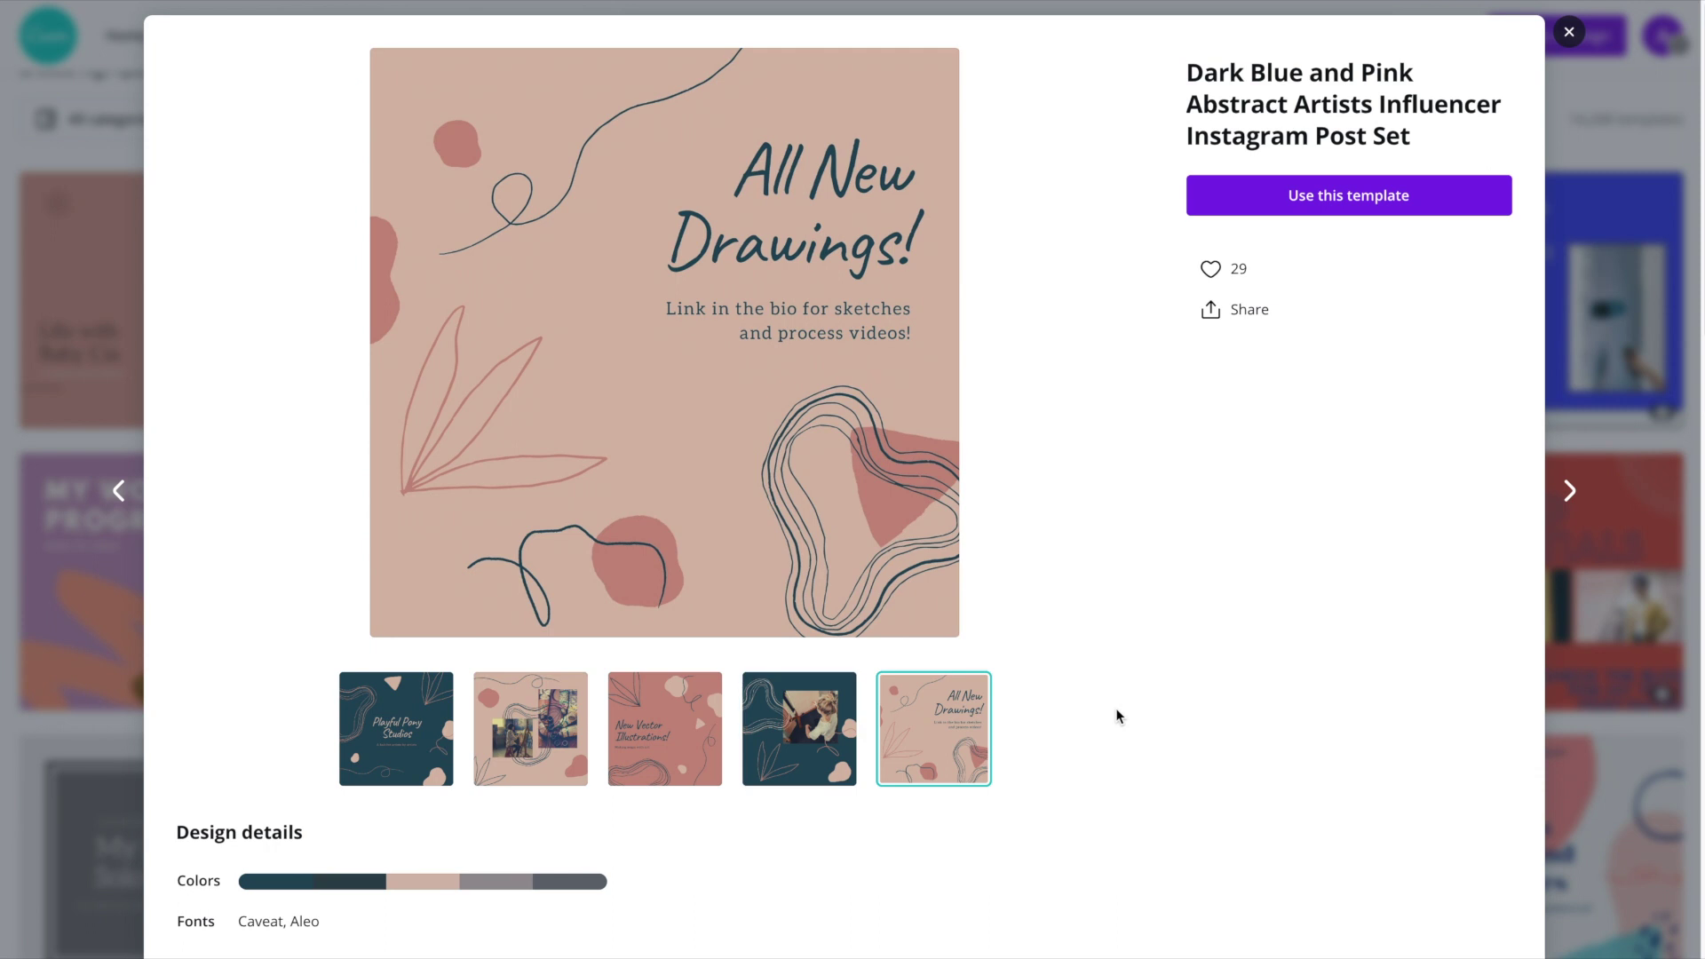
{"action": "left_click", "coordinate": [846, 715]}
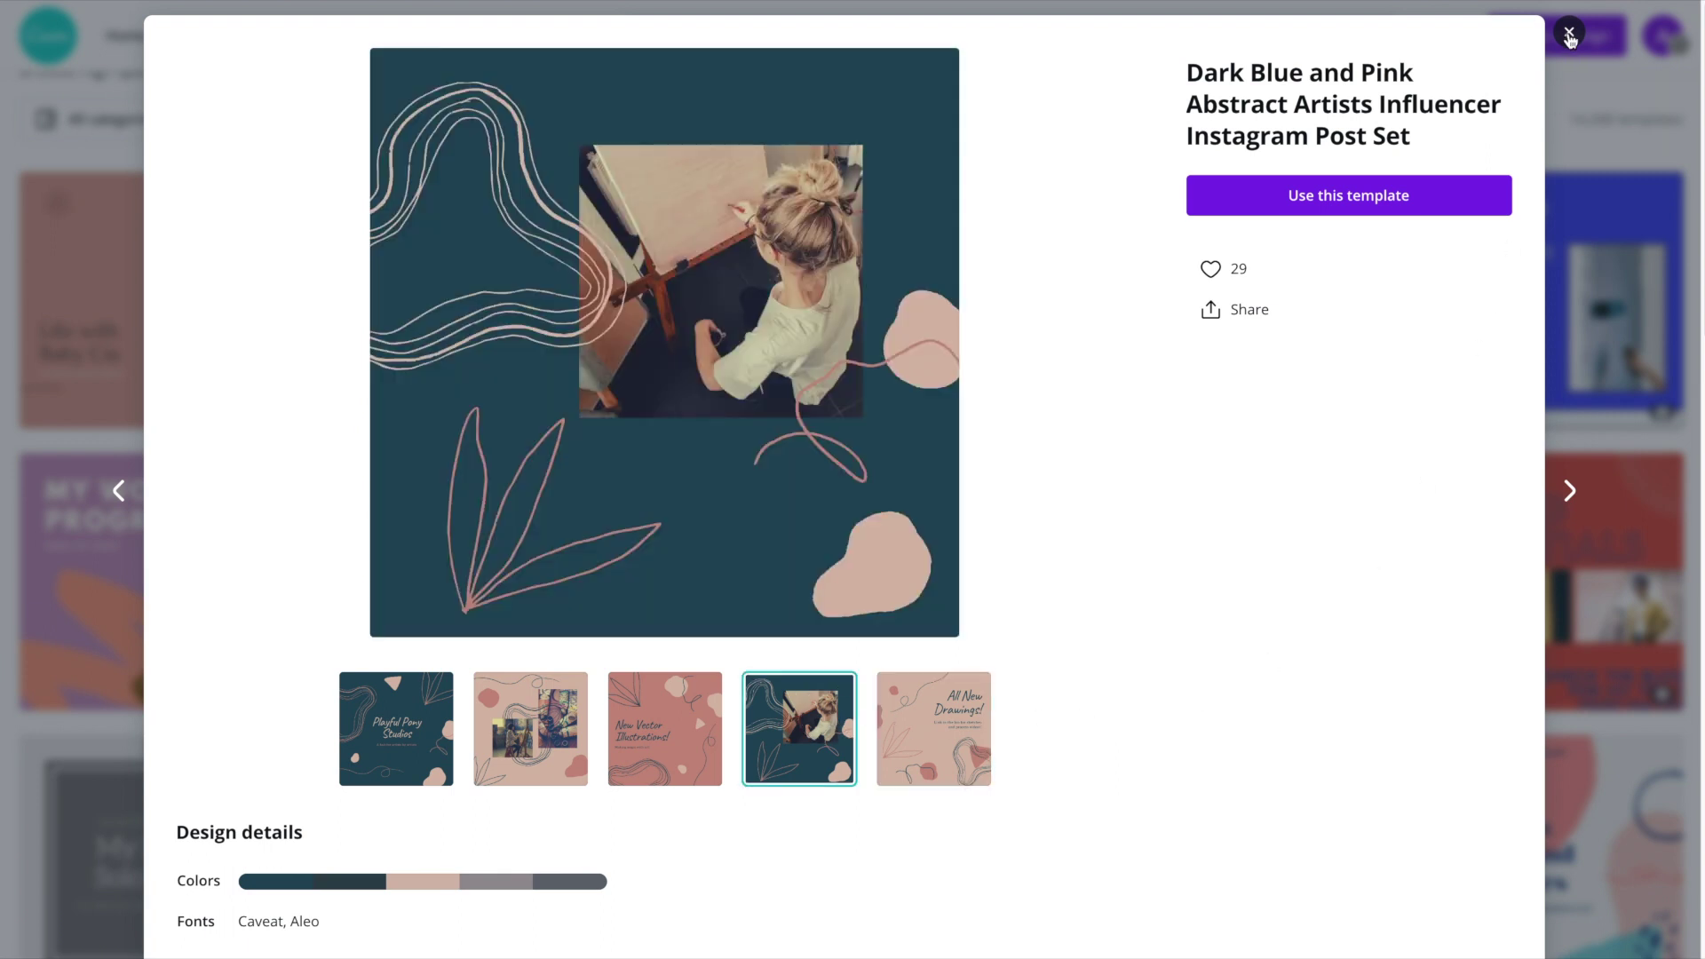
{"action": "left_click", "coordinate": [1569, 35]}
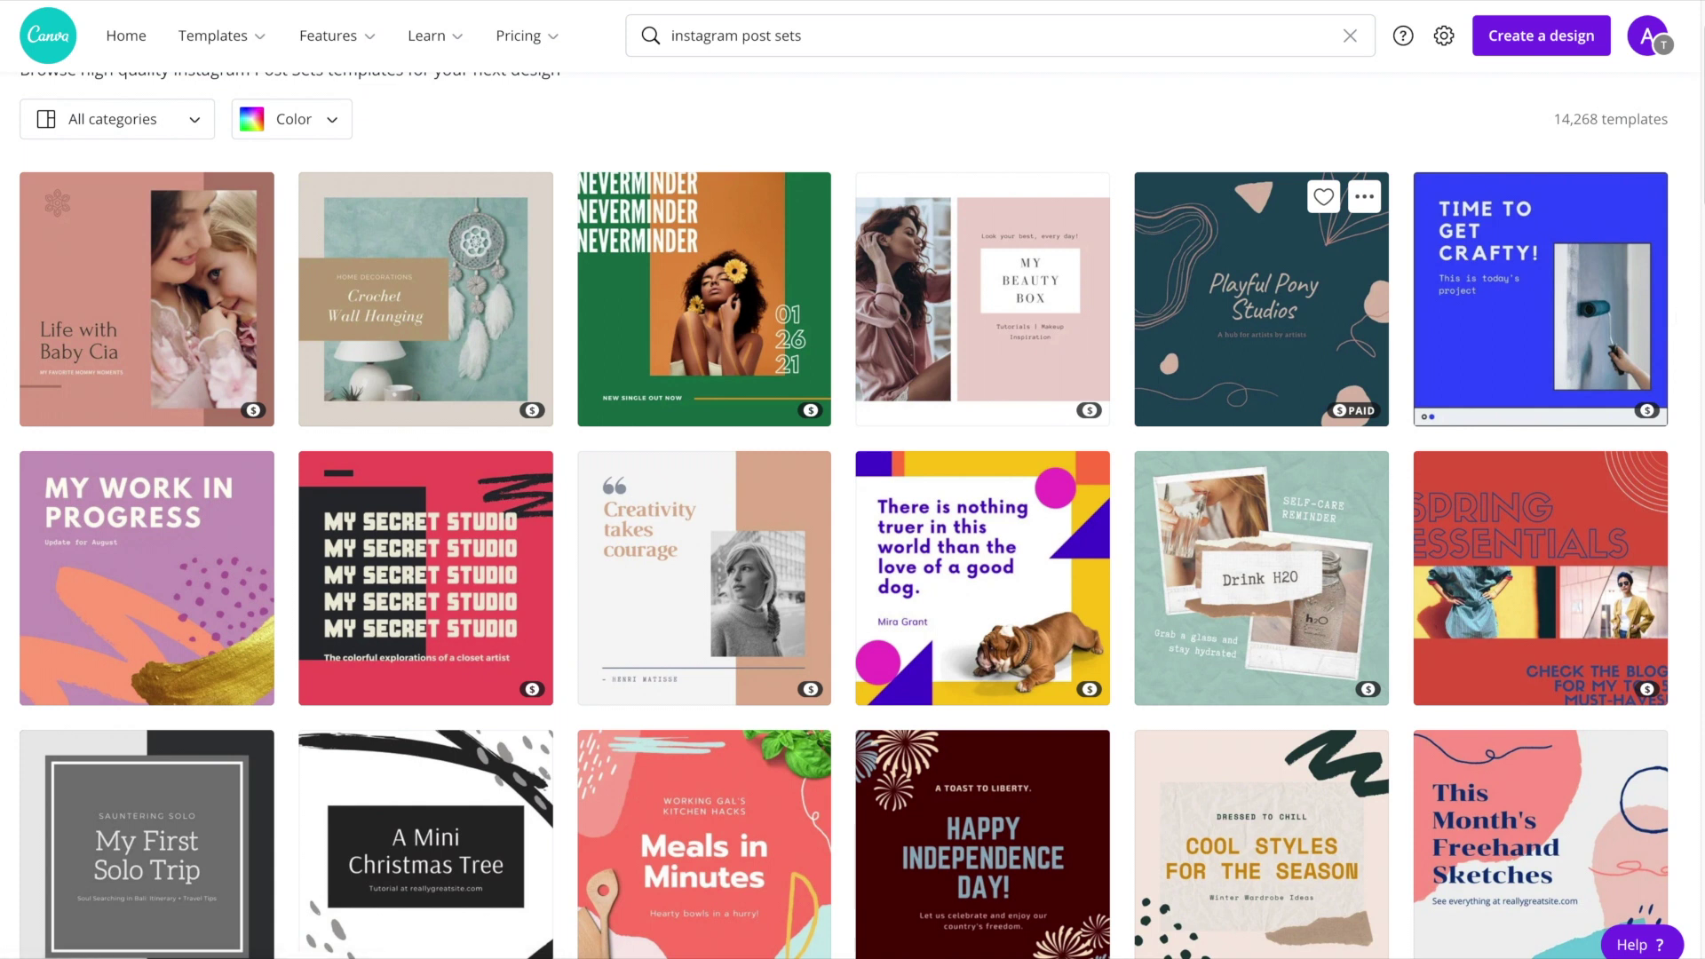
Preview the MY WORK IN PROGRESS set's pages, including SKETCHES AND MORE, then close it
{"action": "scroll", "coordinate": [340, 455], "scroll_direction": "down", "scroll_amount": 3}
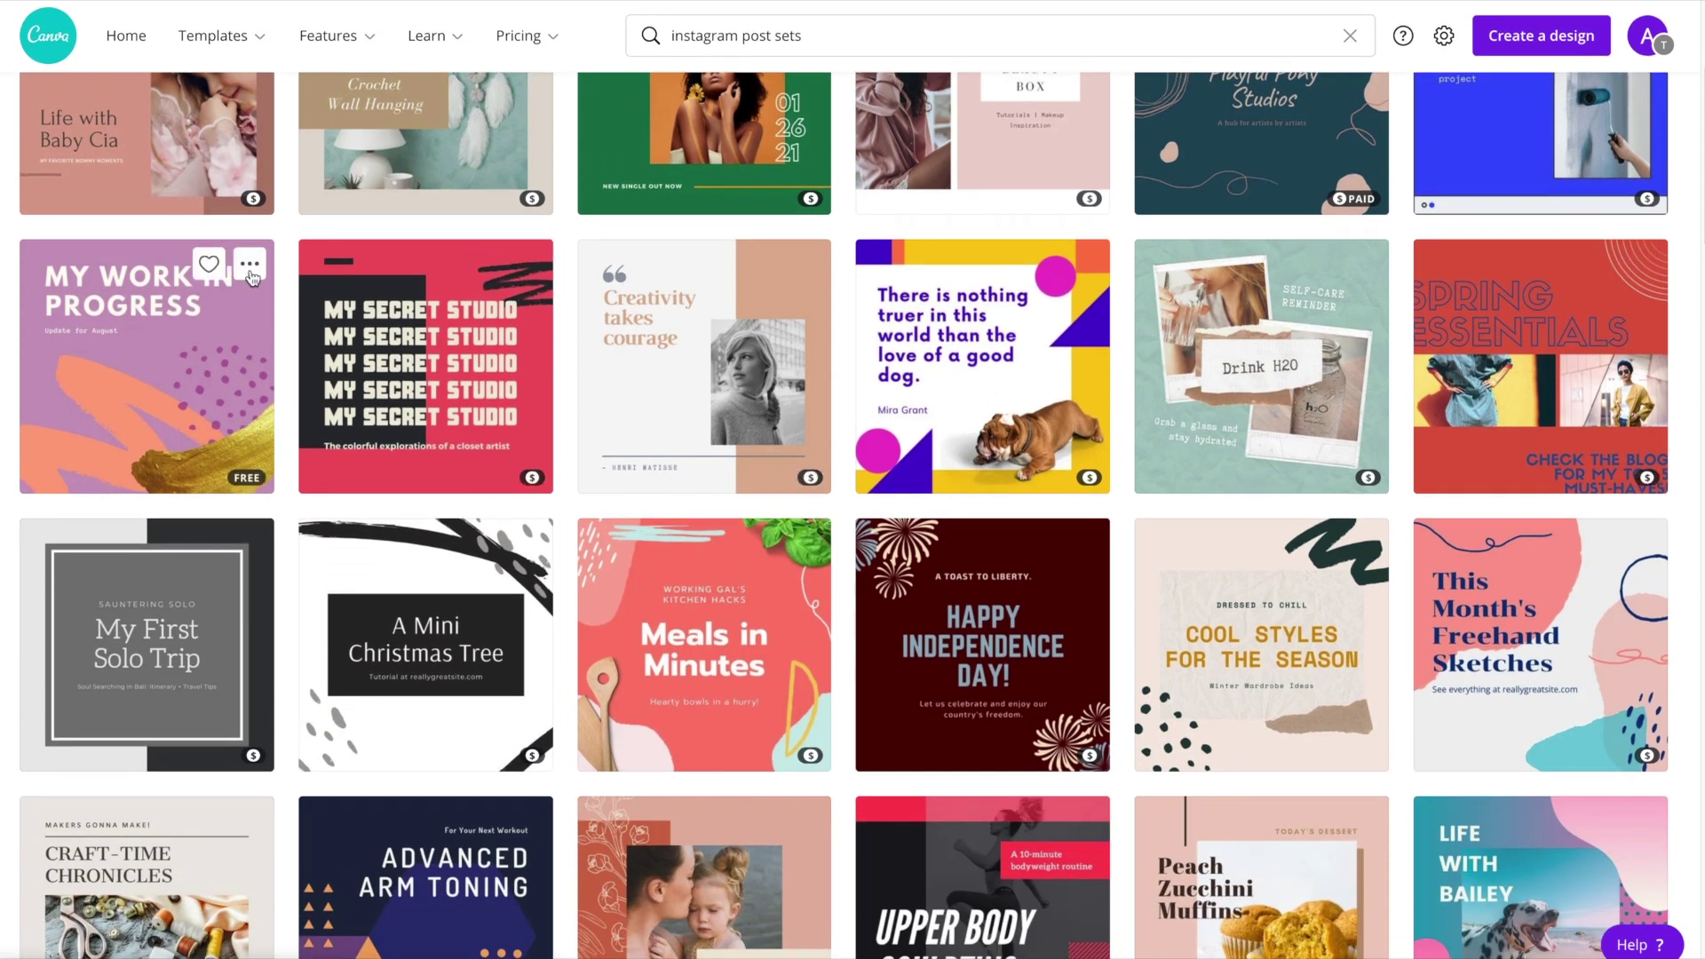
{"action": "left_click", "coordinate": [251, 265]}
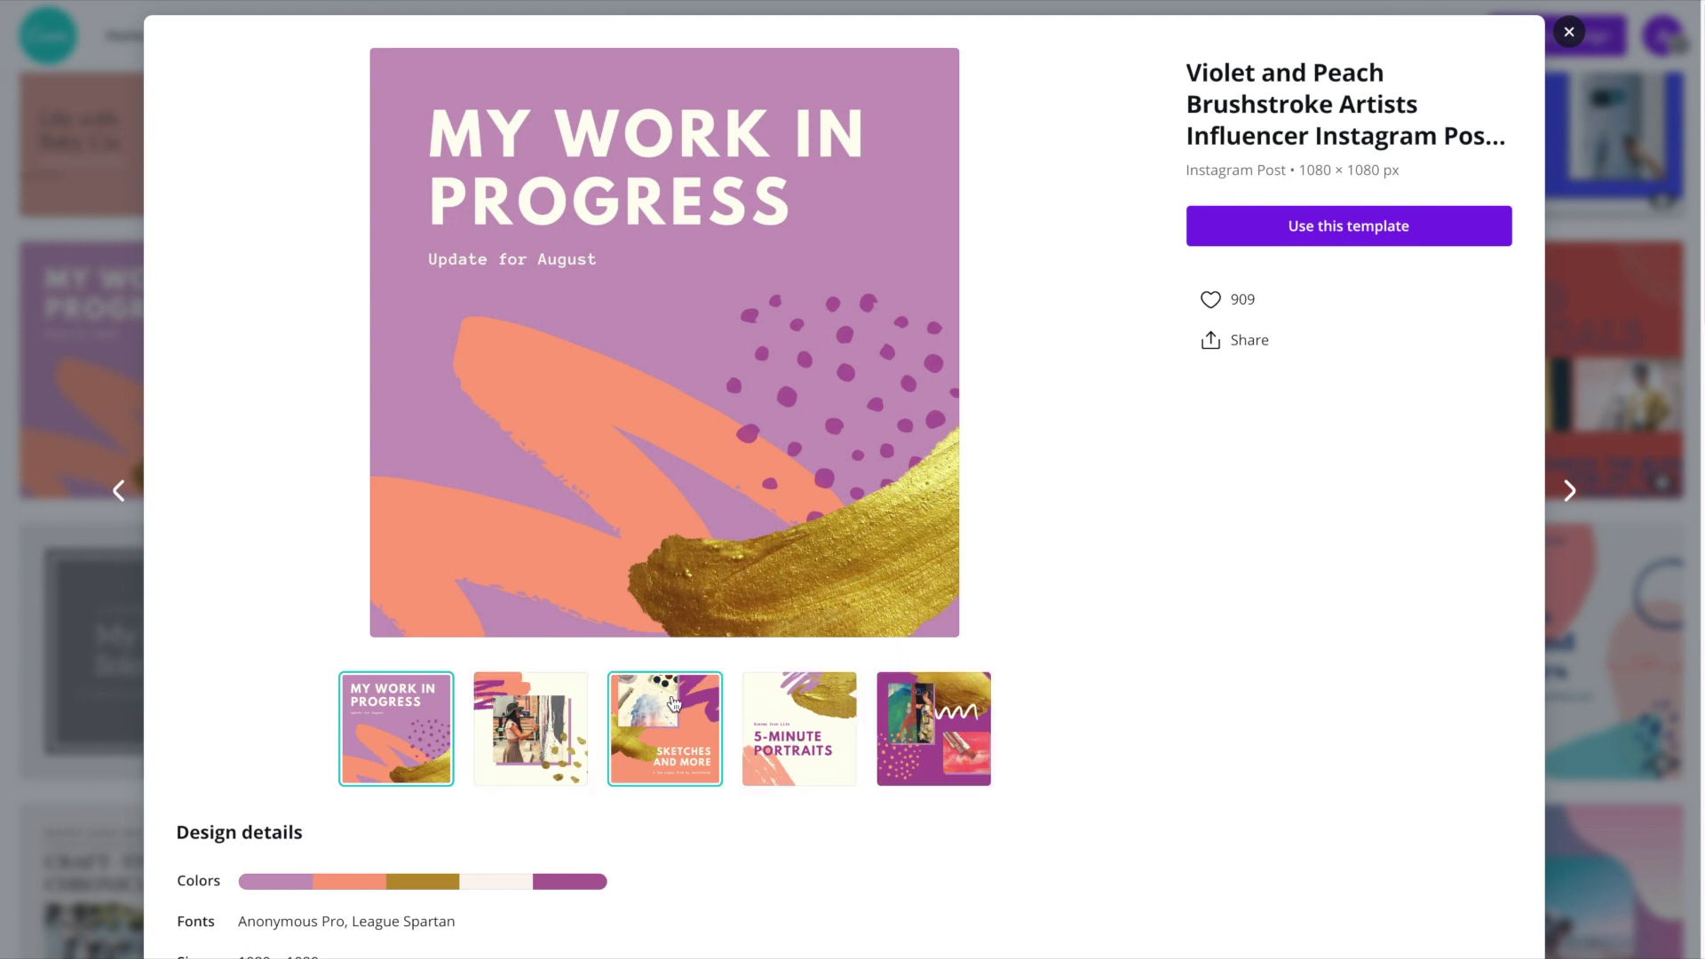
{"action": "left_click", "coordinate": [702, 711]}
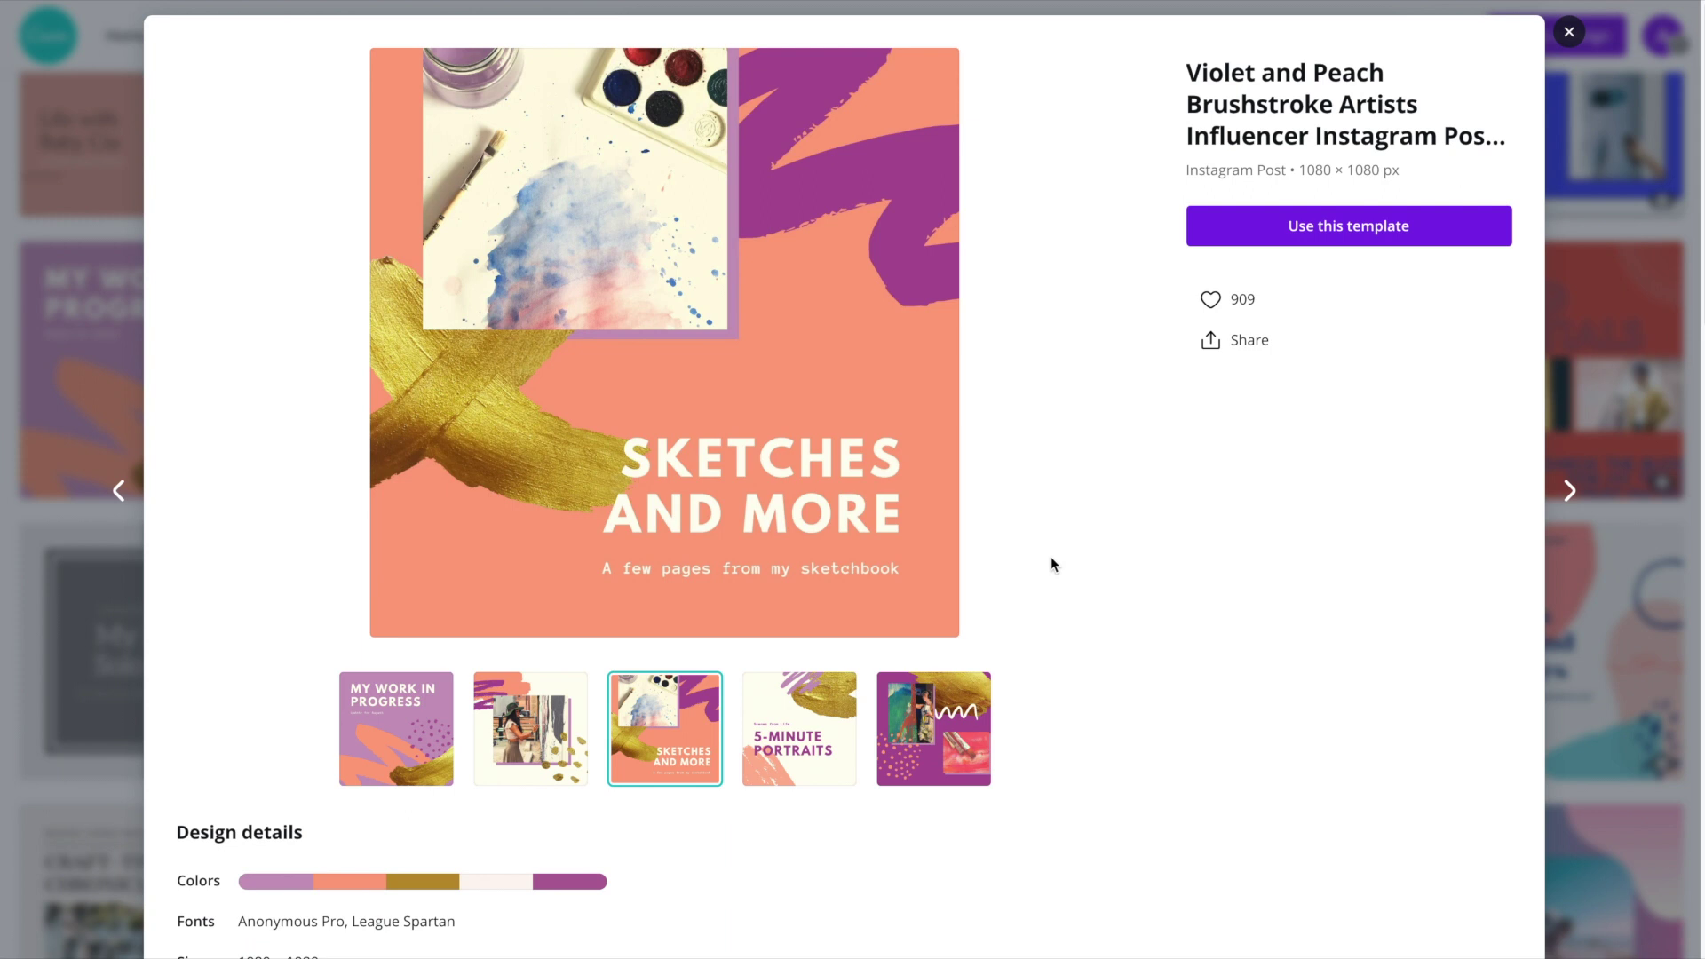
{"action": "left_click", "coordinate": [958, 775]}
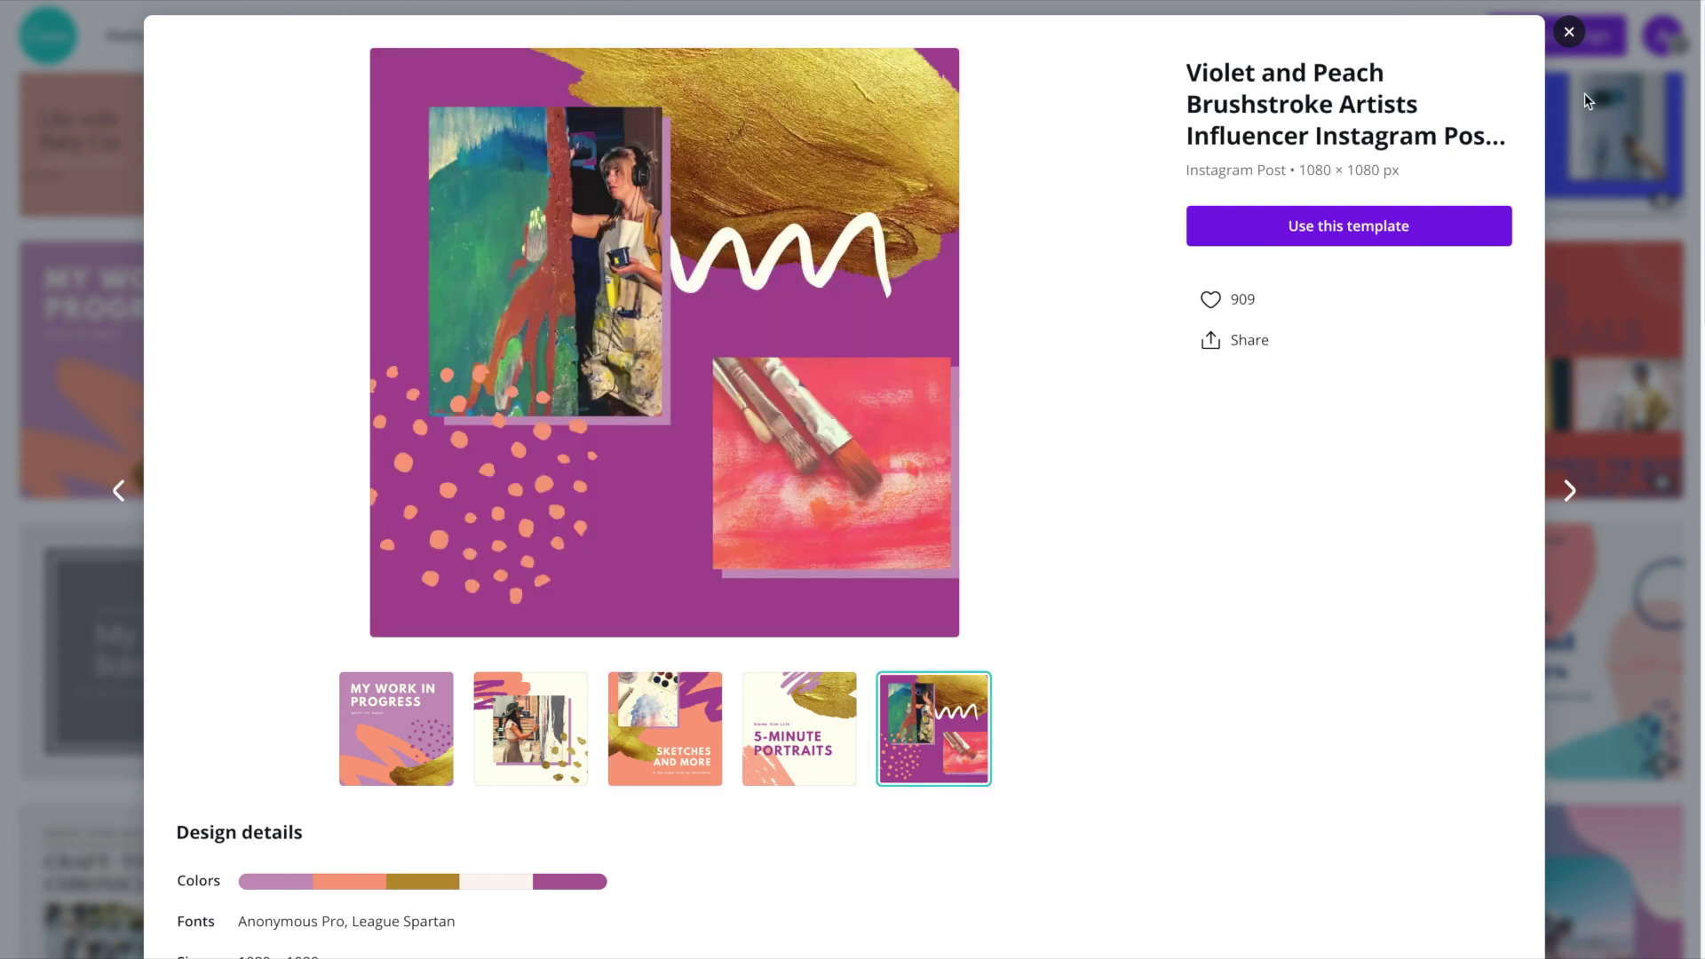
{"action": "left_click", "coordinate": [1562, 310]}
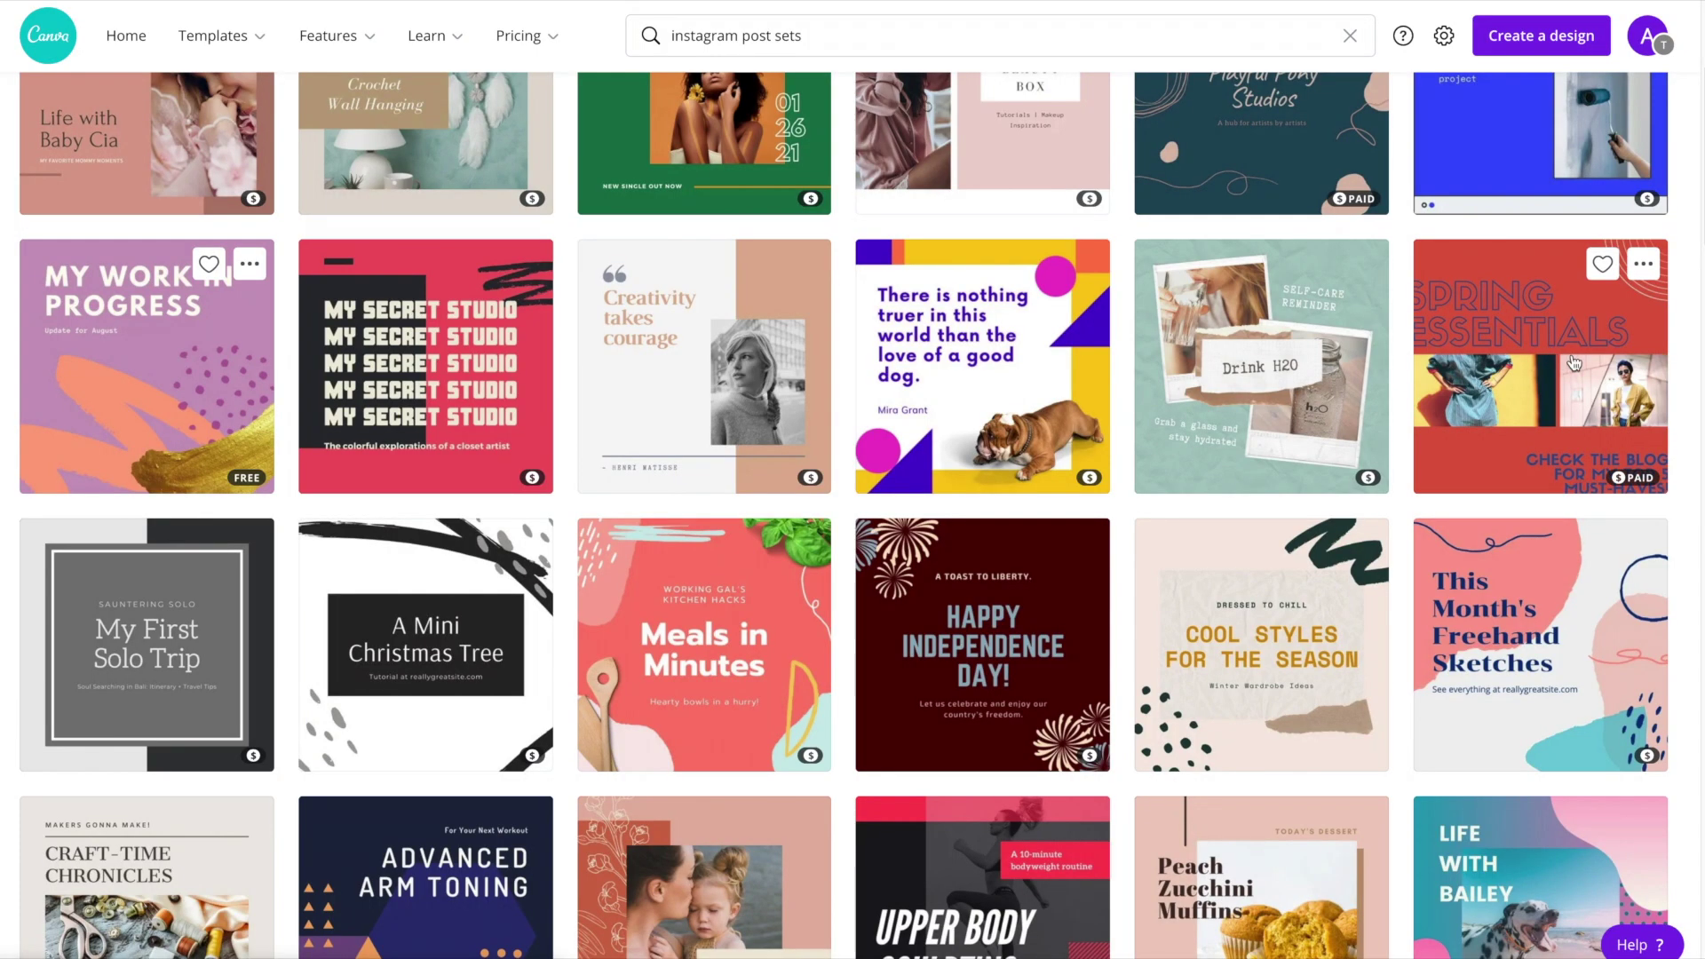
Preview the COOL STYLES set and view its second through fifth pages
{"action": "scroll", "coordinate": [1698, 178], "scroll_direction": "down", "scroll_amount": 3}
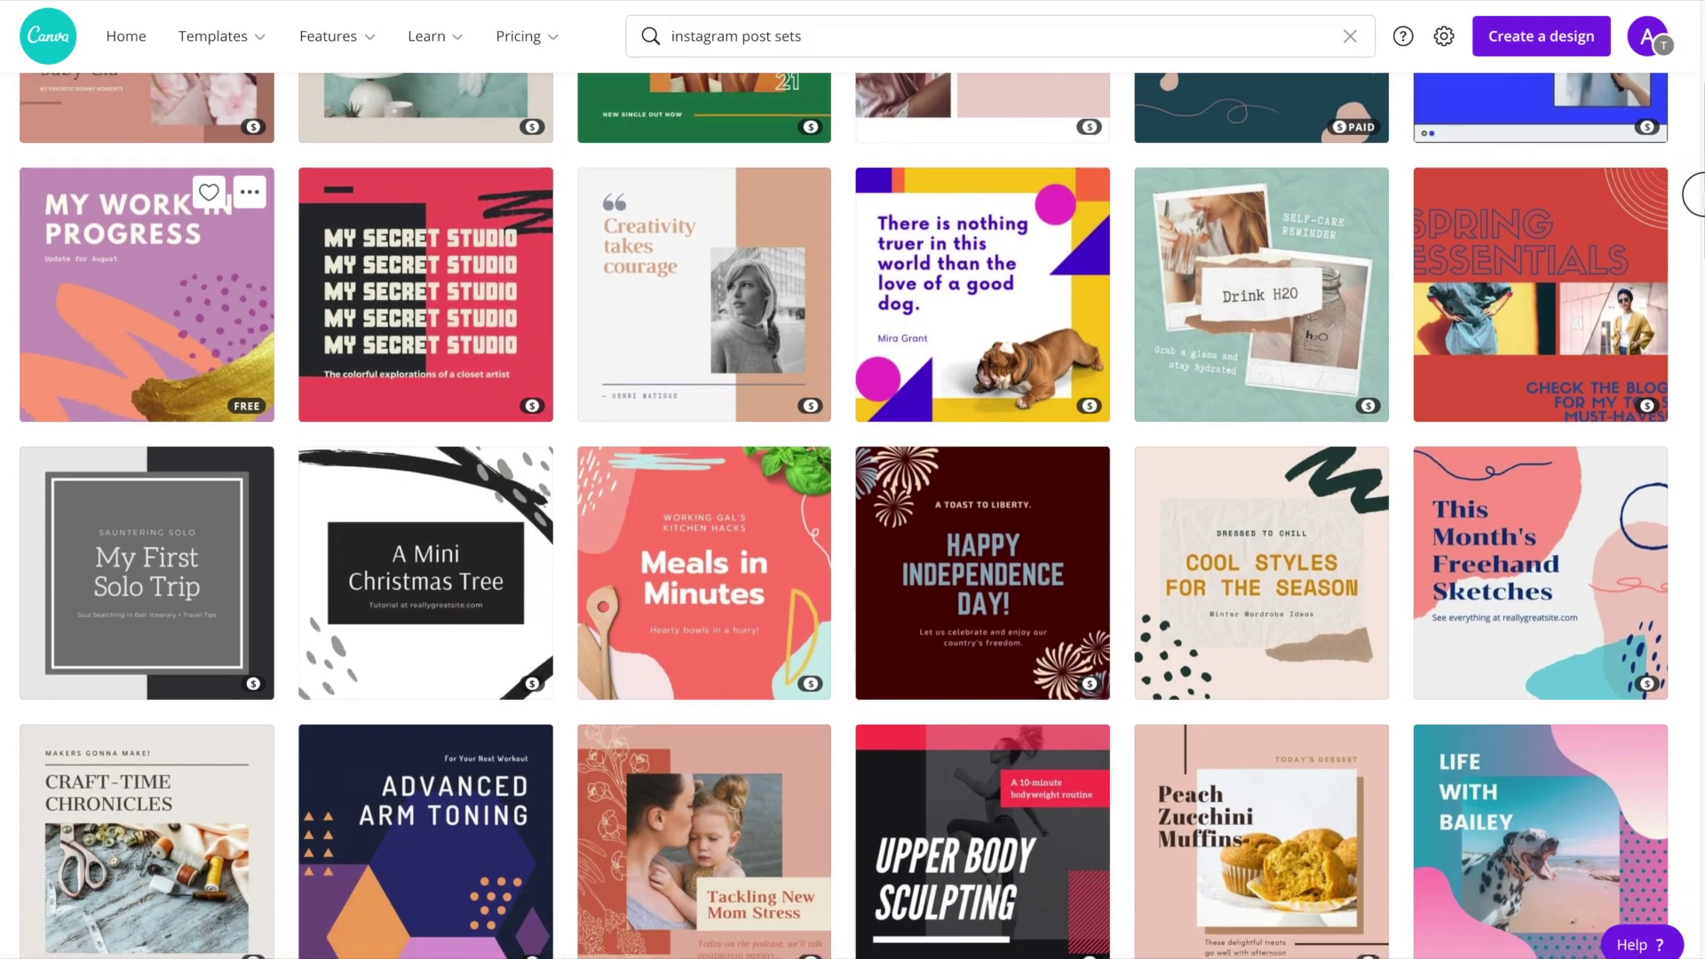
{"action": "scroll", "coordinate": [1698, 213], "scroll_direction": "down", "scroll_amount": 1}
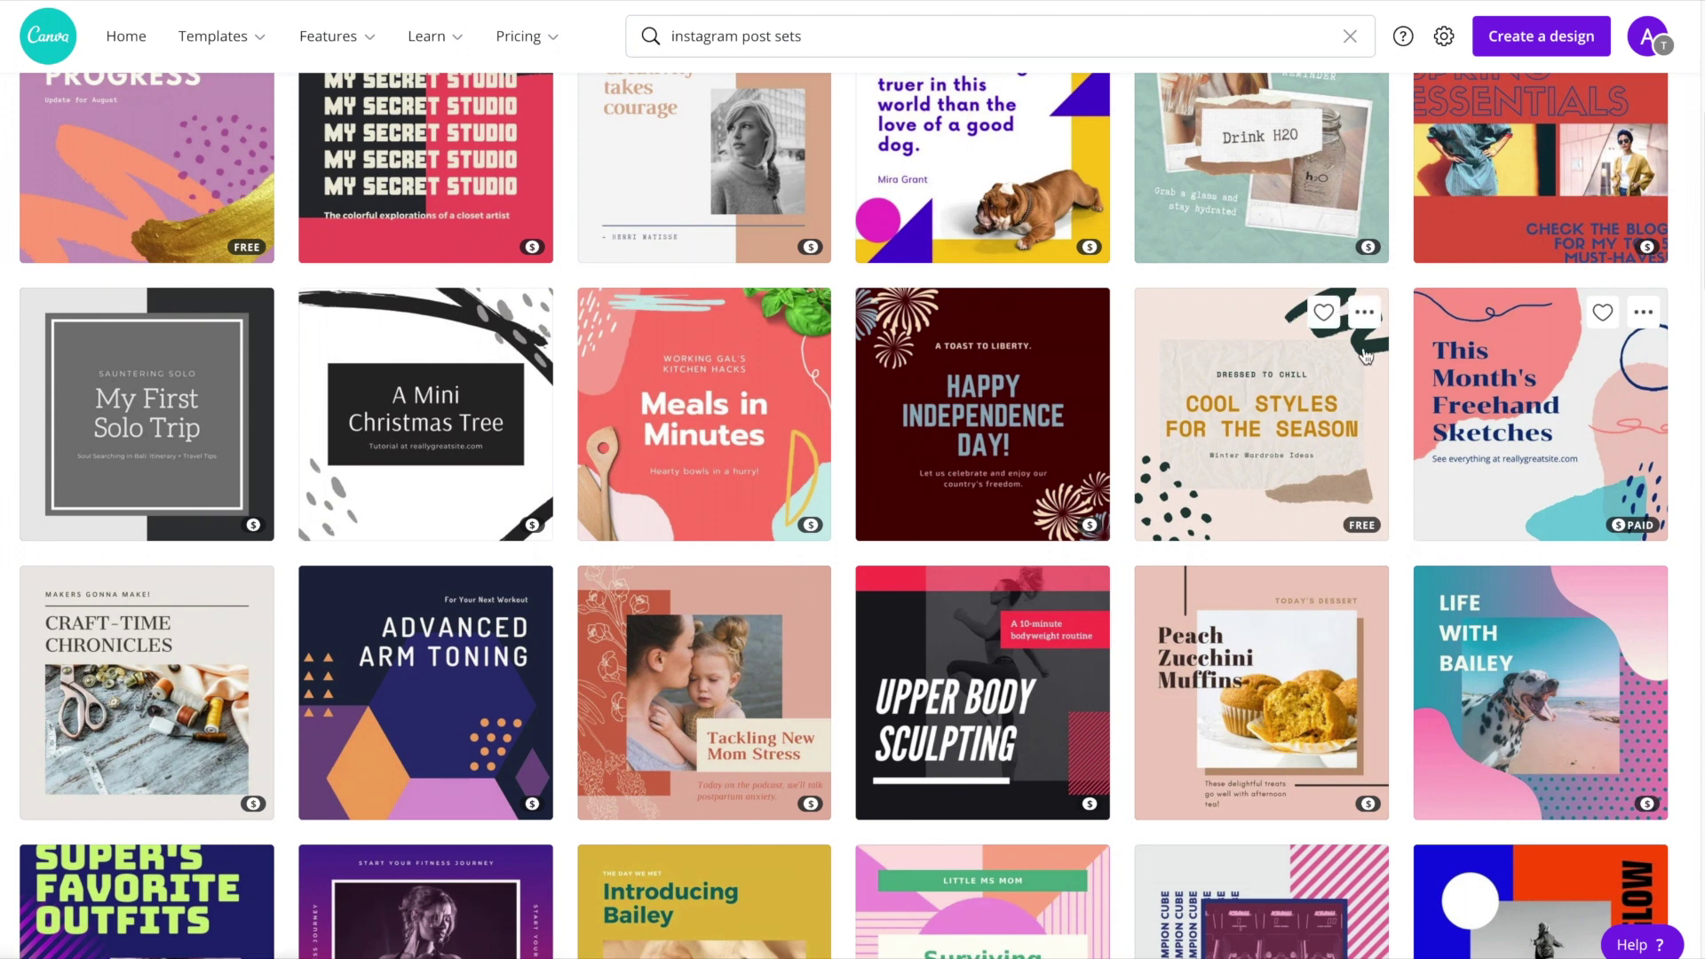
{"action": "left_click", "coordinate": [1365, 311]}
{"action": "left_click", "coordinate": [1404, 519]}
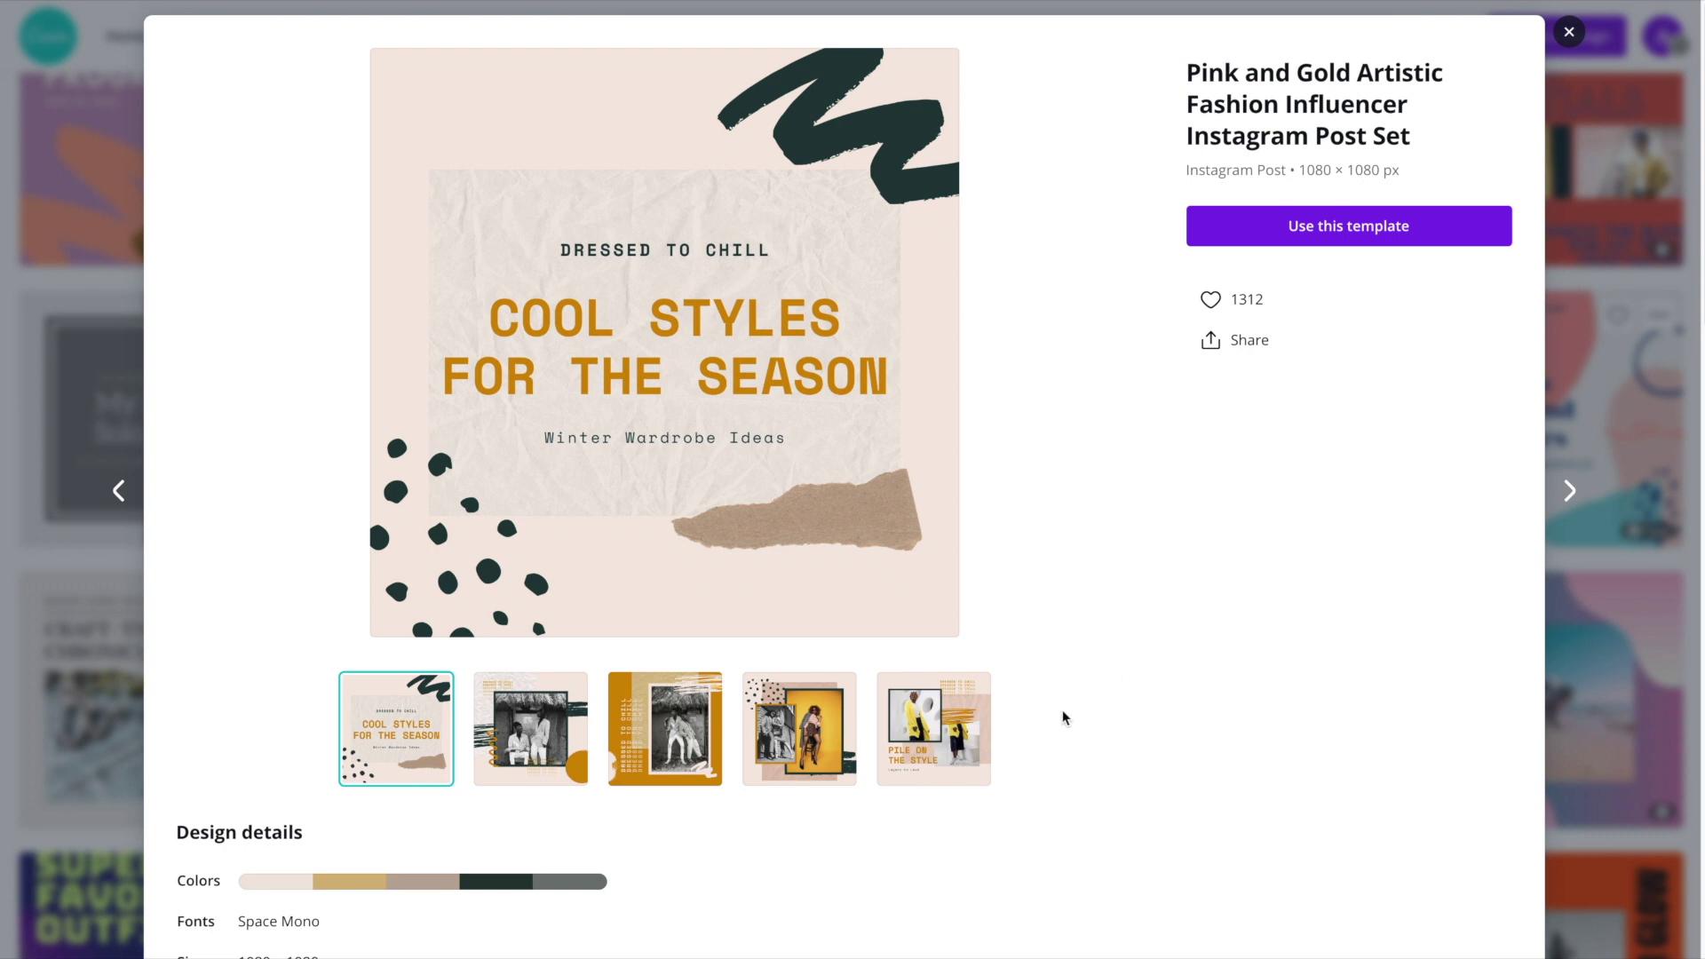
{"action": "left_click", "coordinate": [542, 736]}
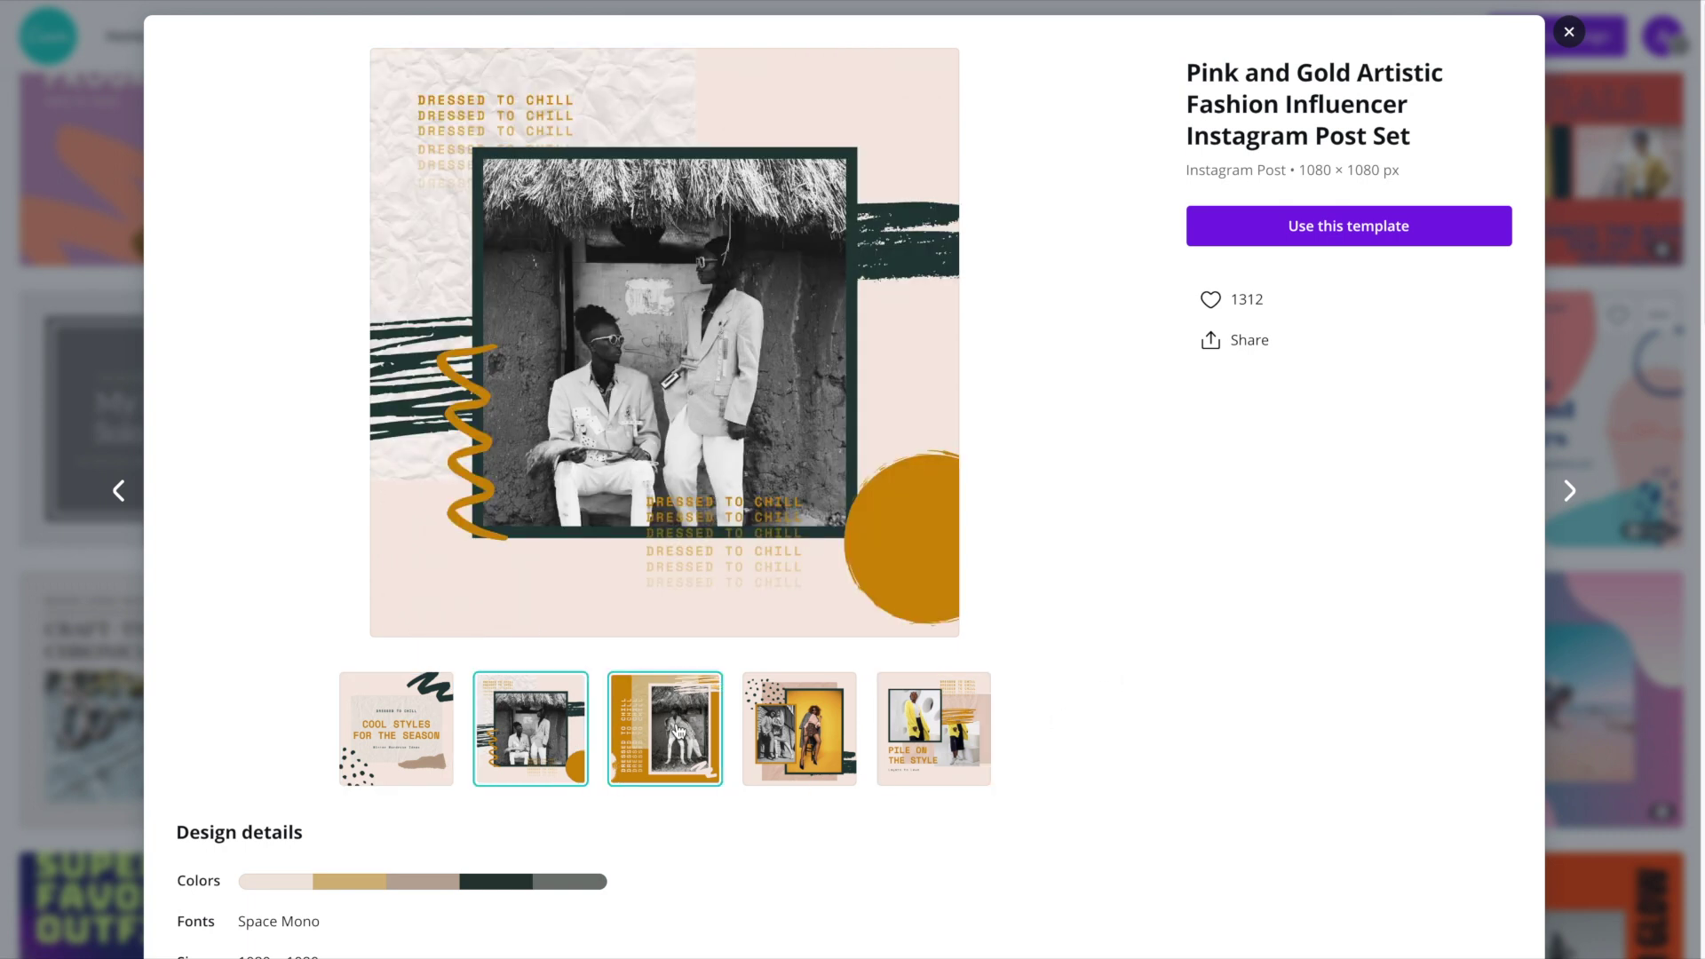
{"action": "left_click", "coordinate": [677, 730]}
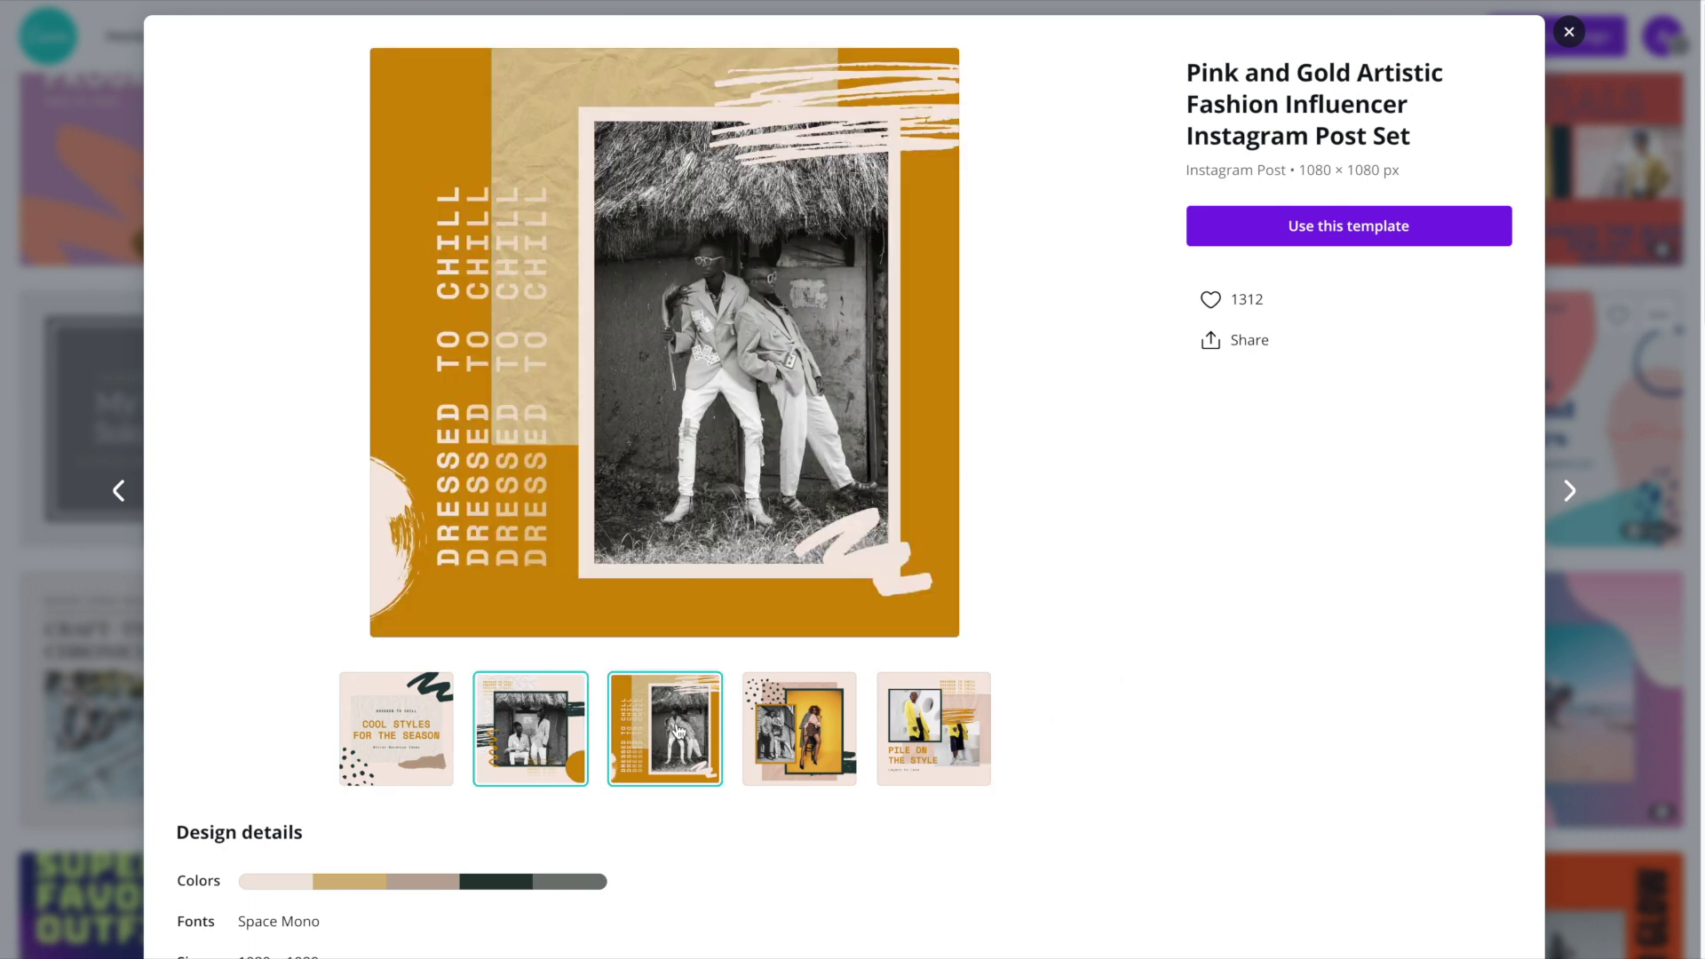
{"action": "left_click", "coordinate": [799, 728]}
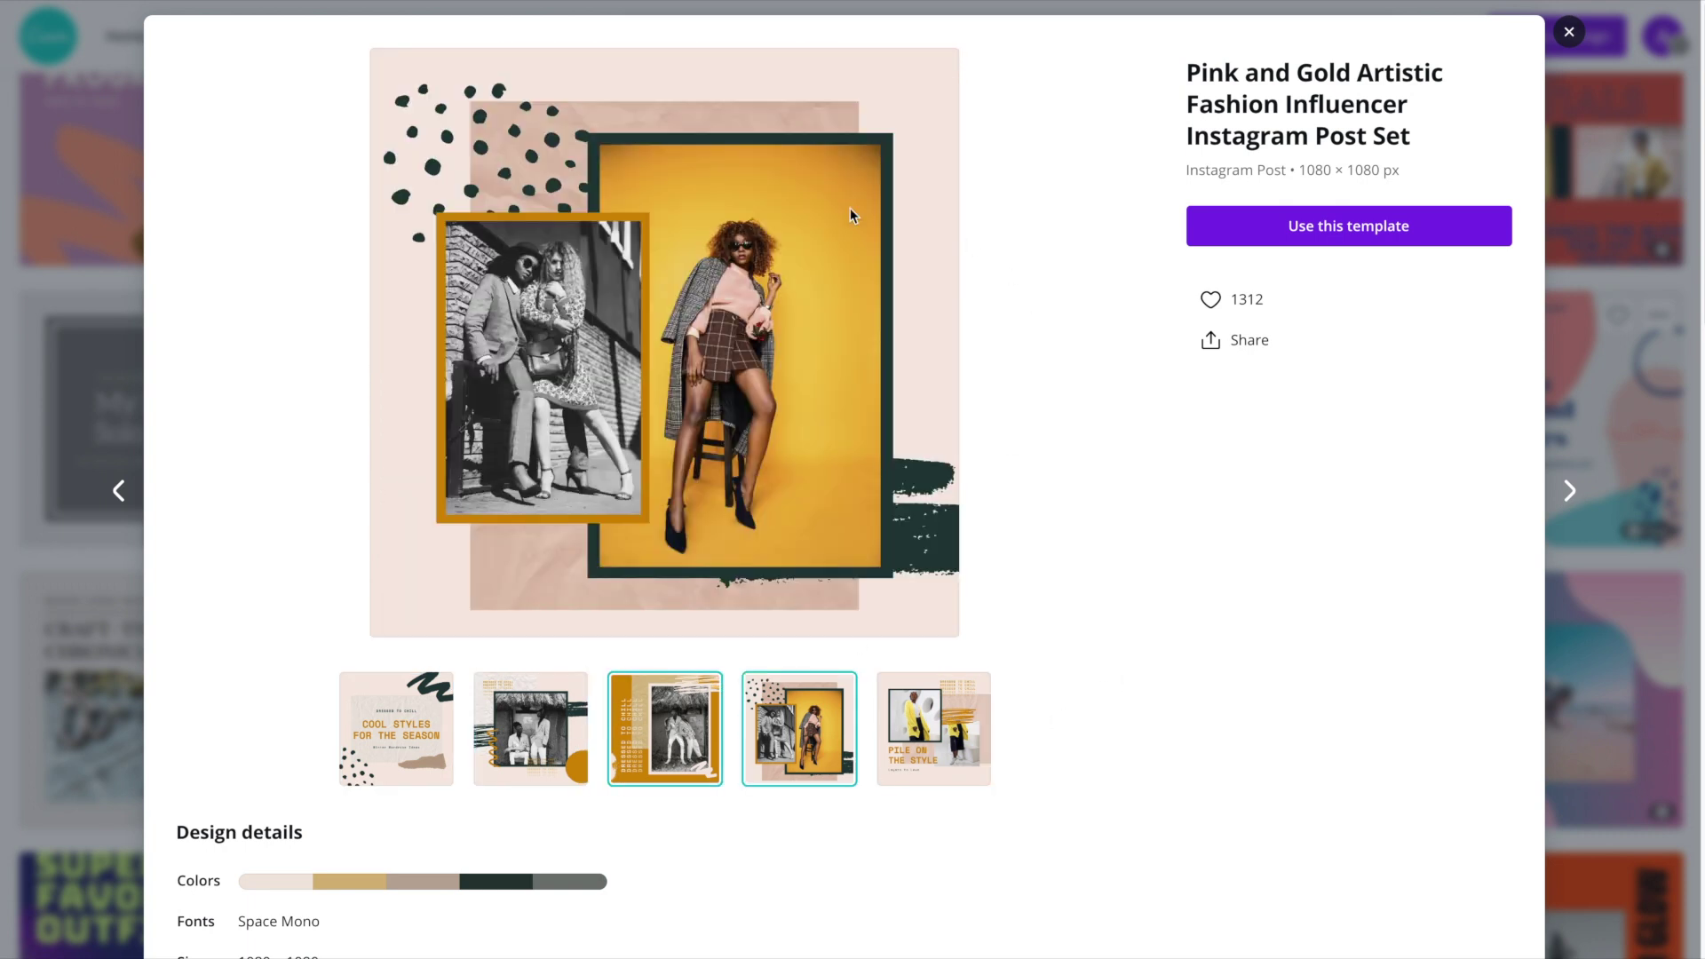
{"action": "left_click", "coordinate": [933, 700]}
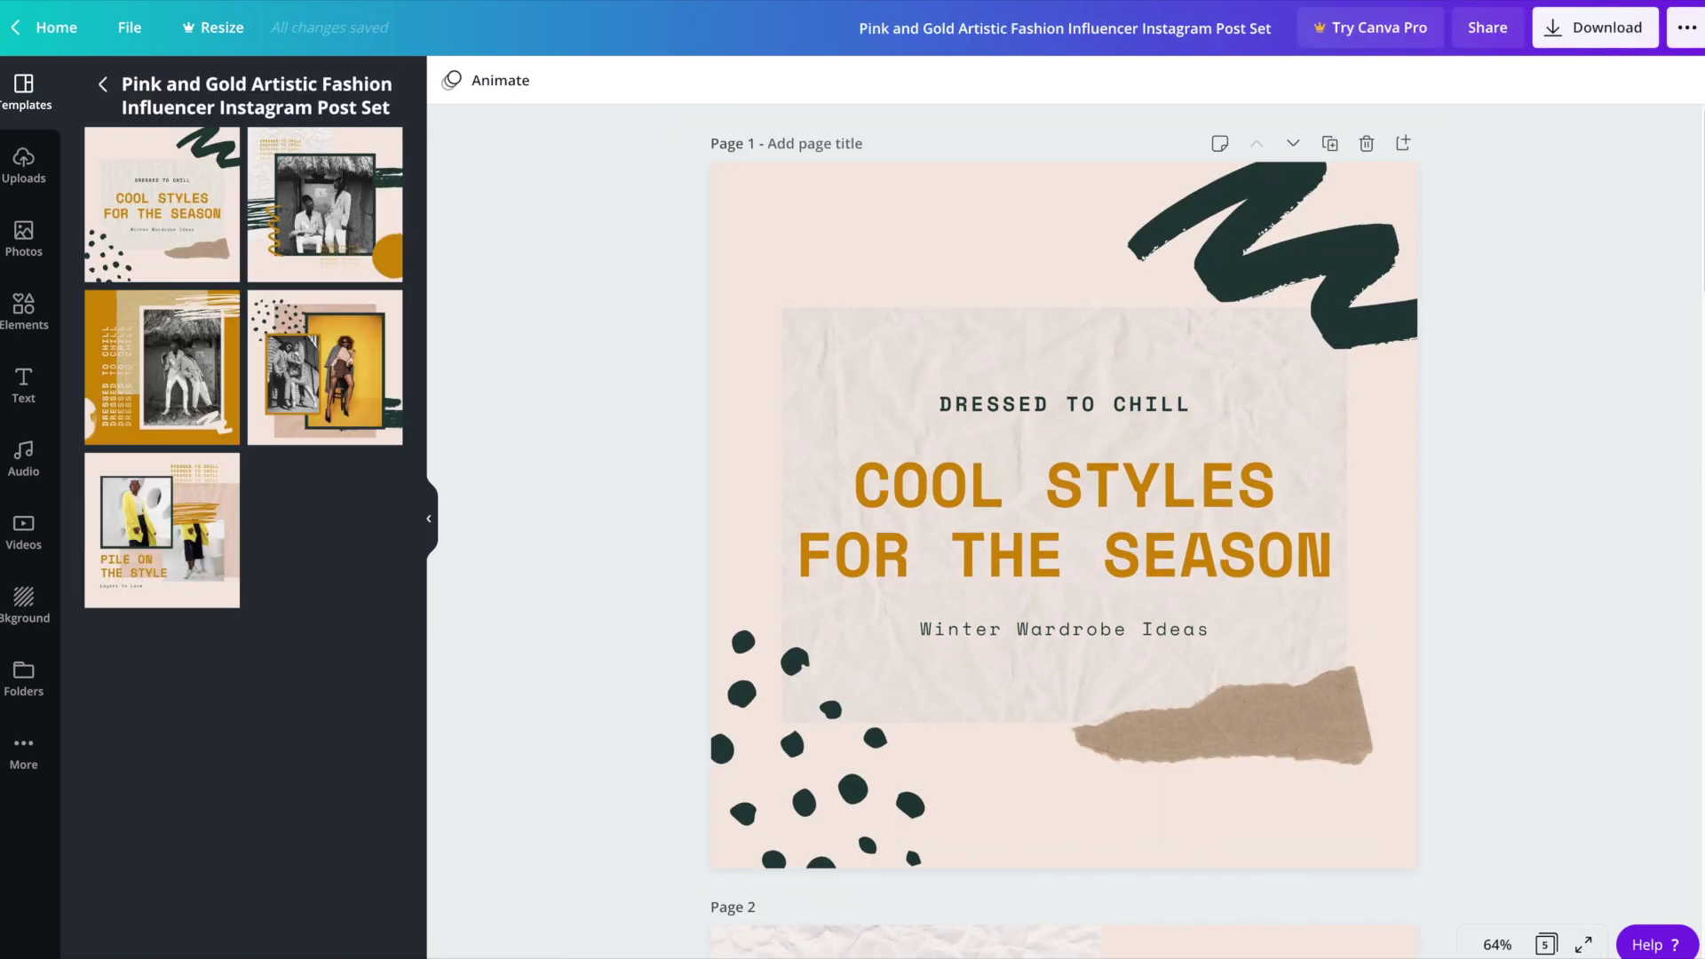
Scroll the new design's canvas to page 1's DRESSED TO CHILL layout
{"action": "left_click_drag", "start_coordinate": [1694, 190], "coordinate": [1644, 179]}
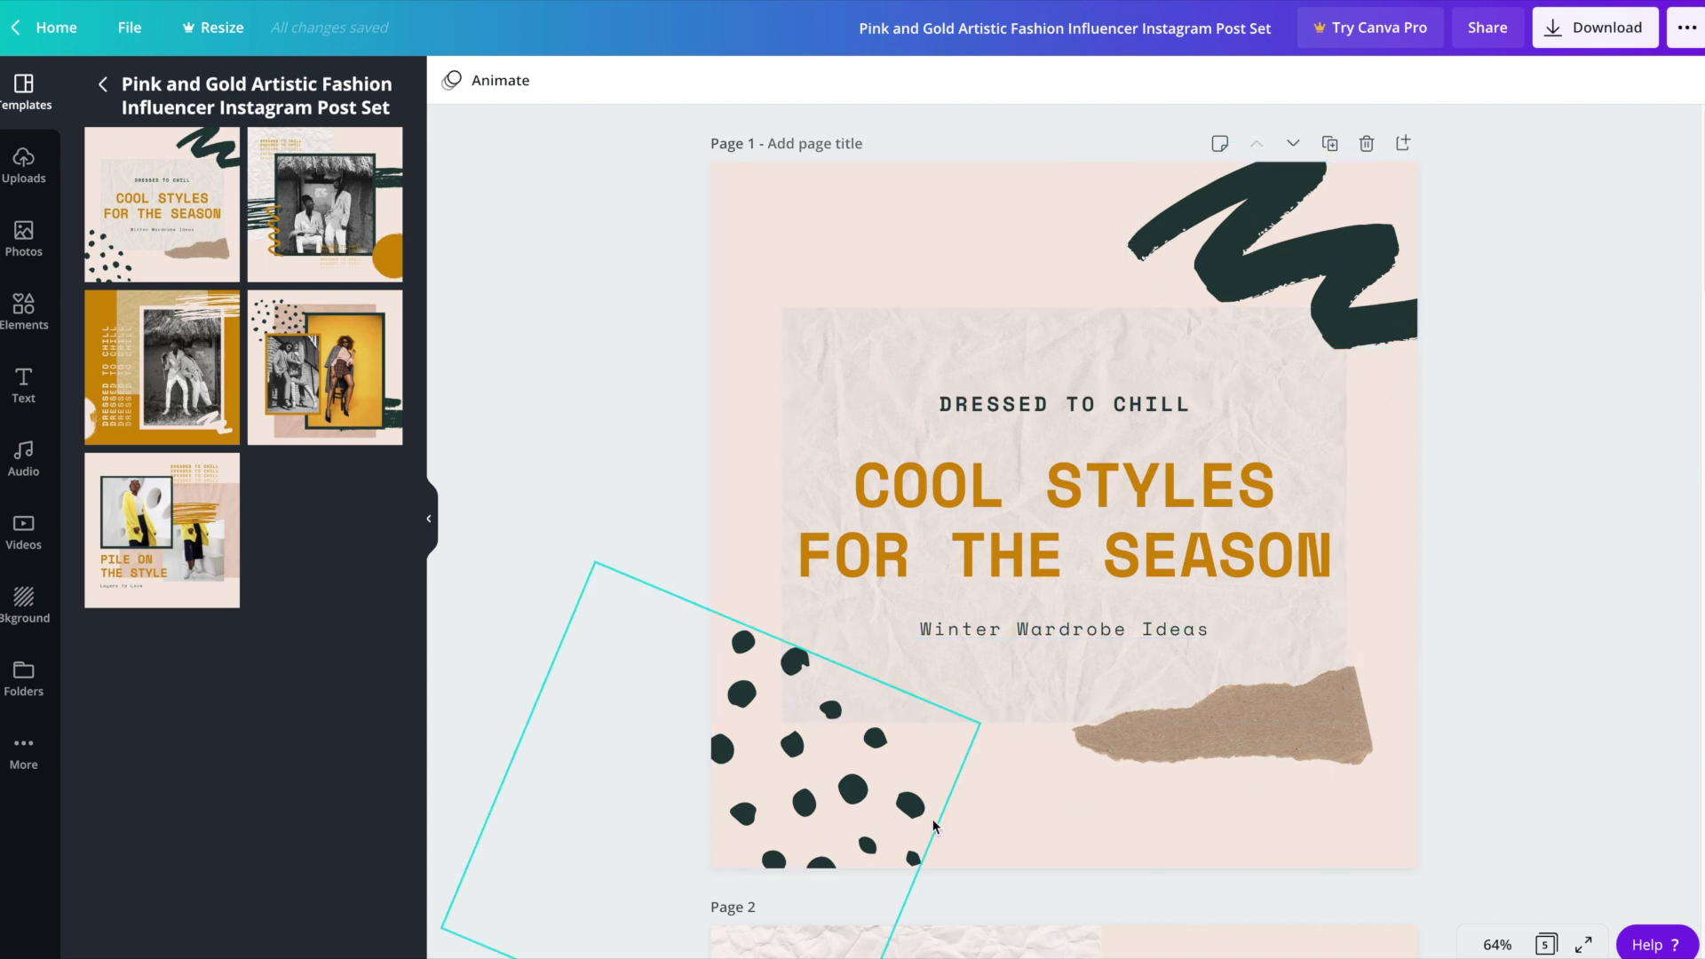
Rewrite page 1's text as 'OF ALL THE BOOKS IN THE WORLD', 'THE BEST STORIES ARE FOUND', 'between the pages of a passport'
{"action": "double_click", "coordinate": [1104, 409]}
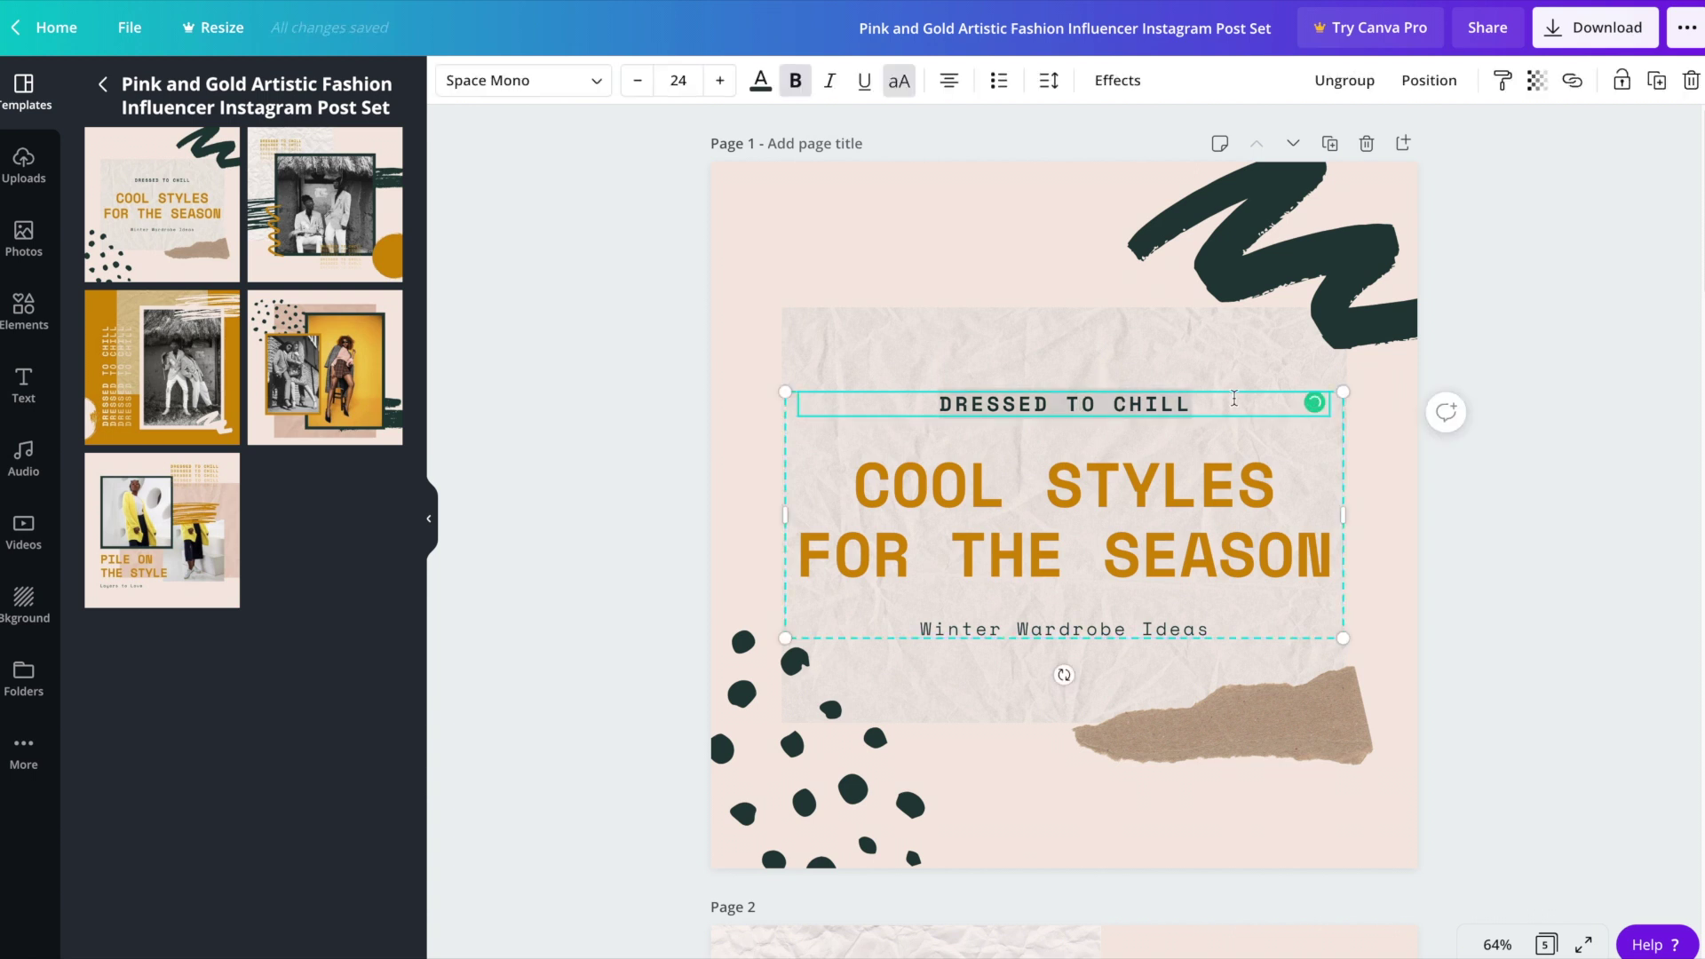
{"action": "type", "text": "OF ALL THE BOOKS IN THE WORLD"}
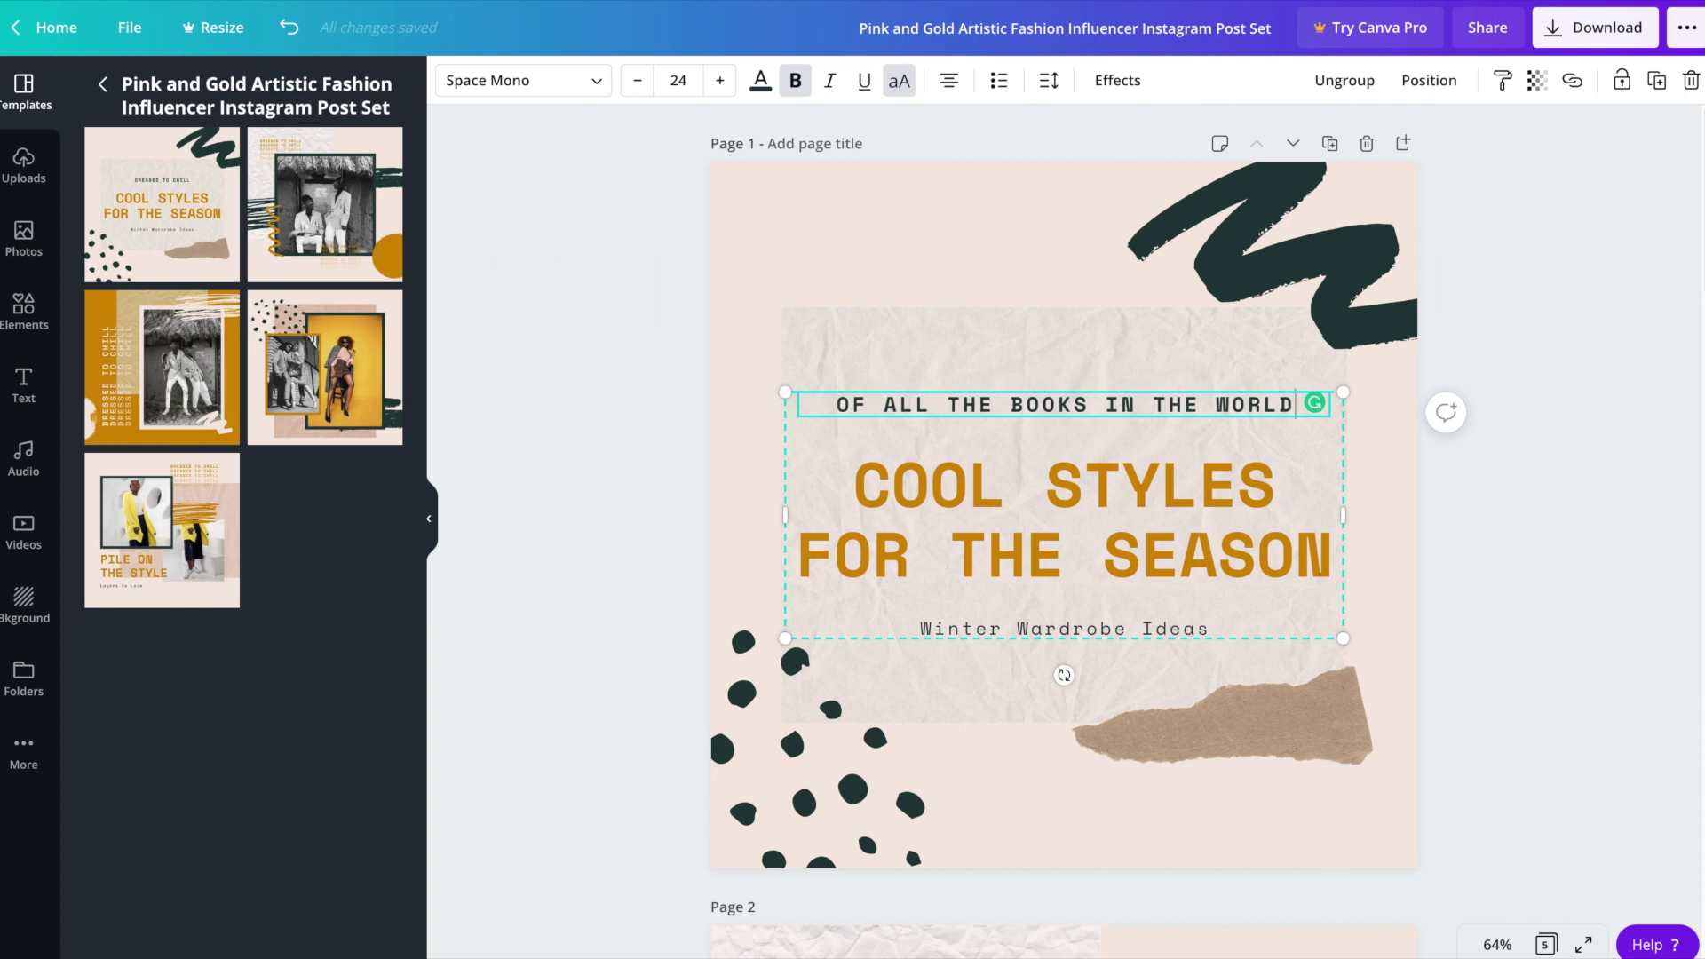
{"action": "double_click", "coordinate": [1201, 575]}
{"action": "type", "text": "THE BEST STORIES"}
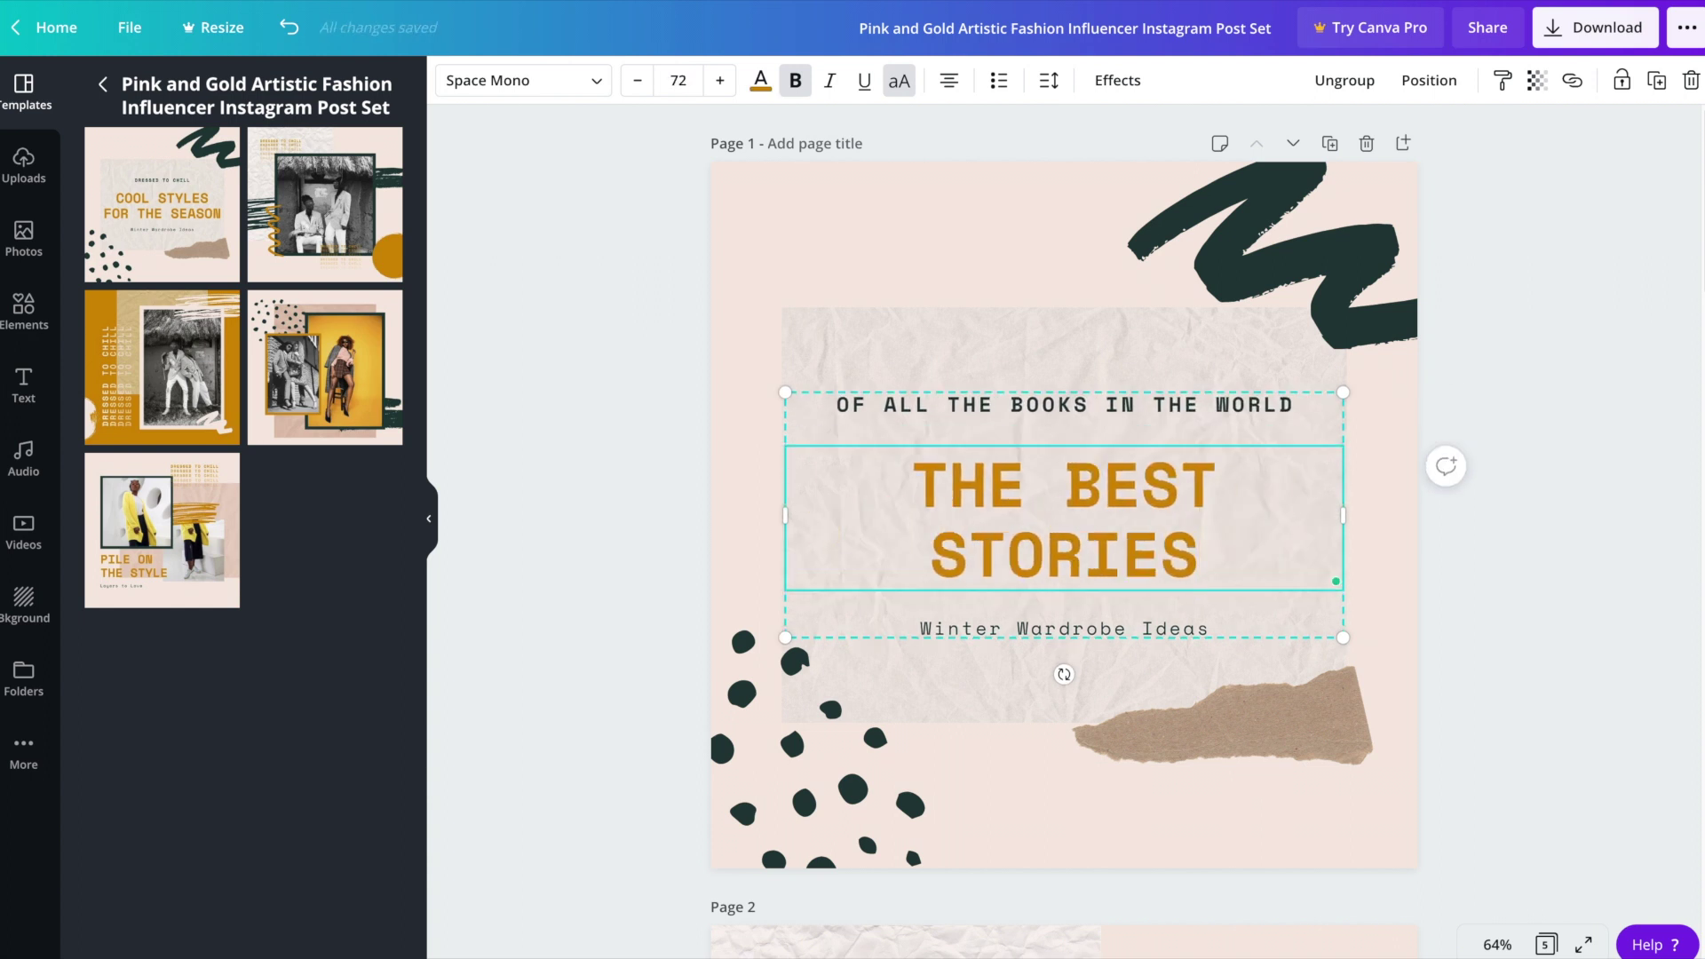
{"action": "type", "text": " ARE FOUND"}
{"action": "double_click", "coordinate": [1064, 664]}
{"action": "type", "text": "betwe"}
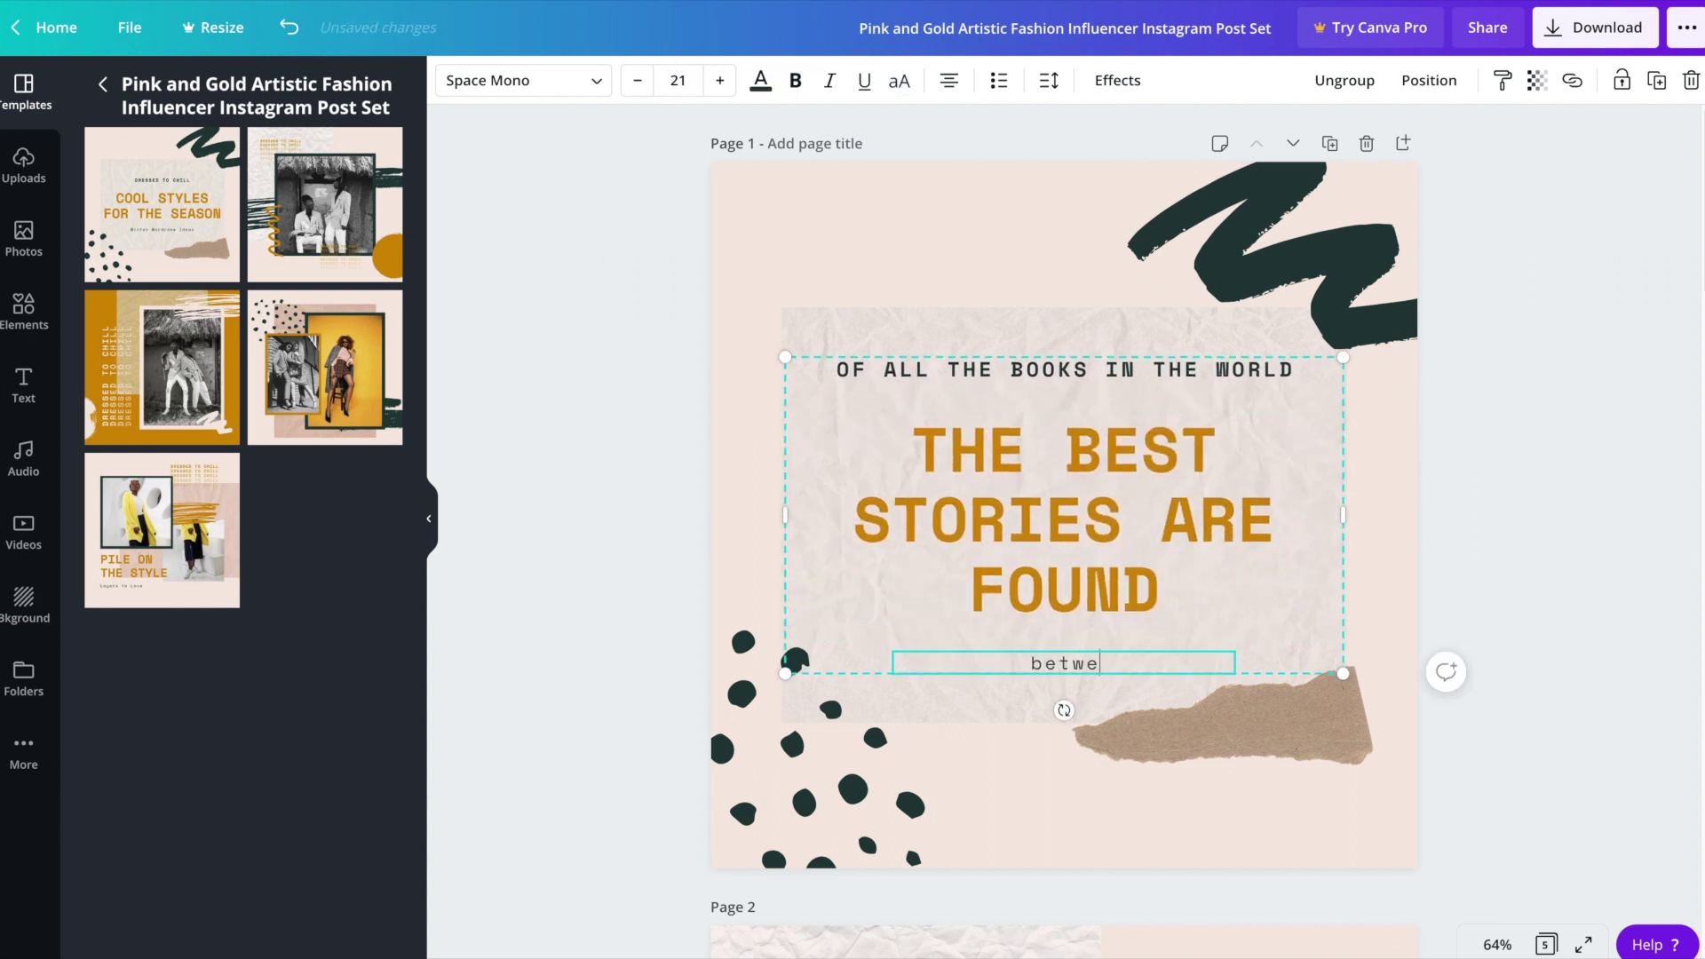
{"action": "type", "text": "en the pages of a passport"}
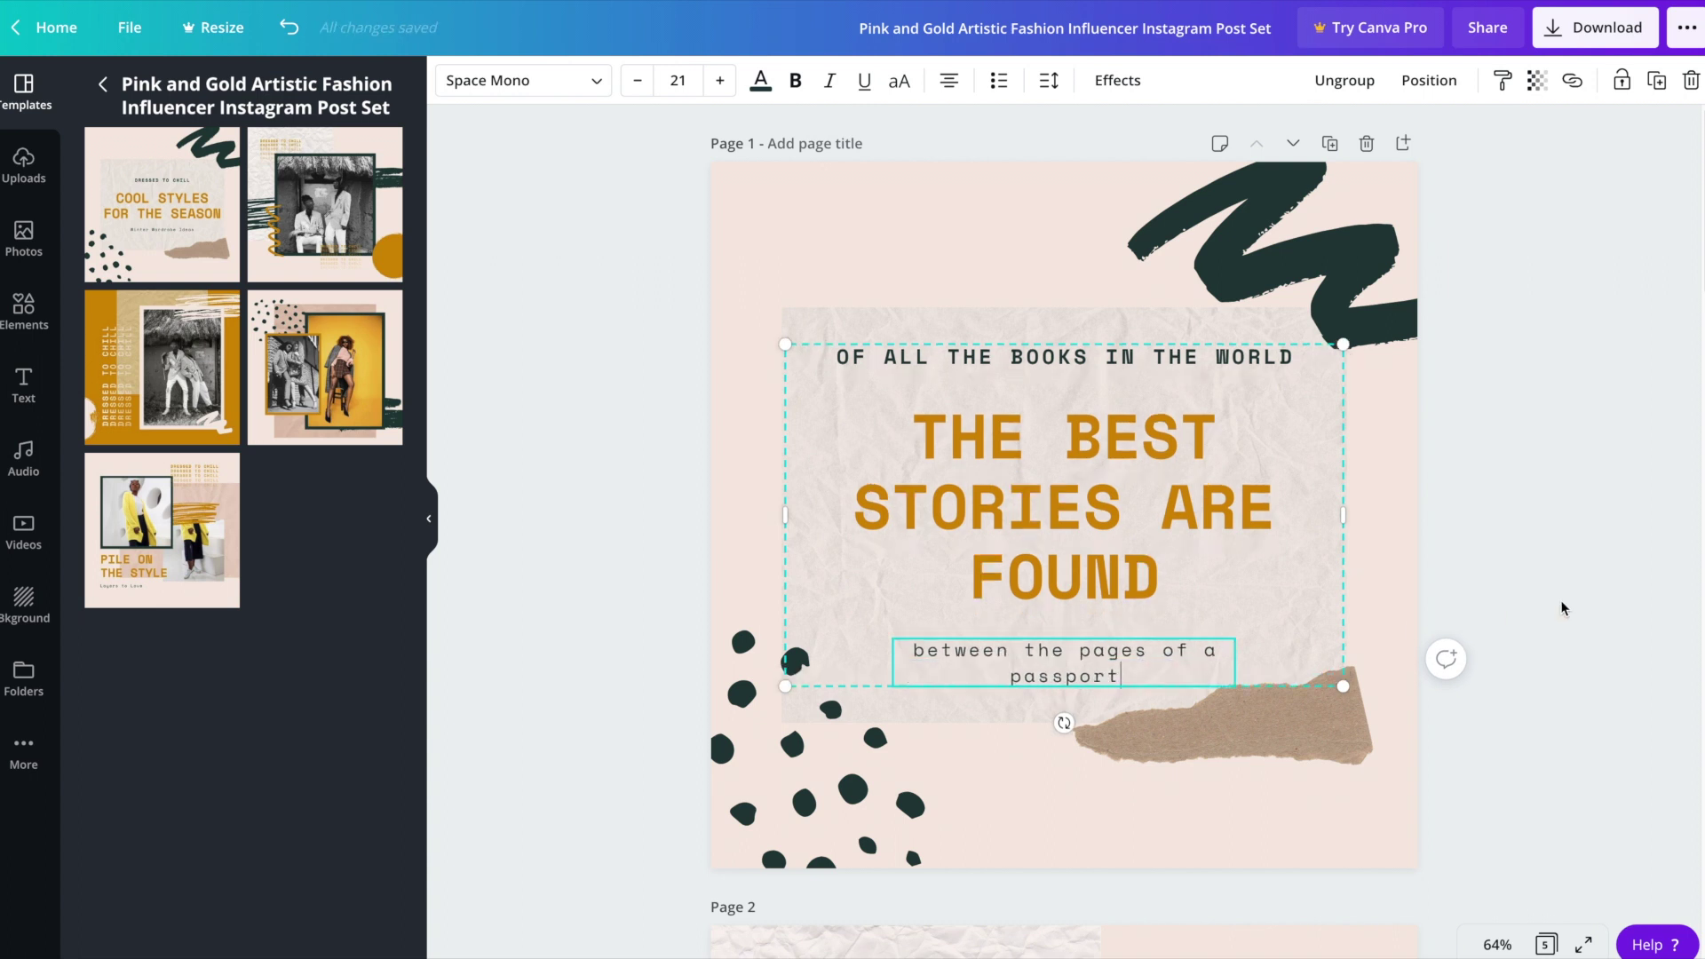
{"action": "left_click", "coordinate": [1563, 609]}
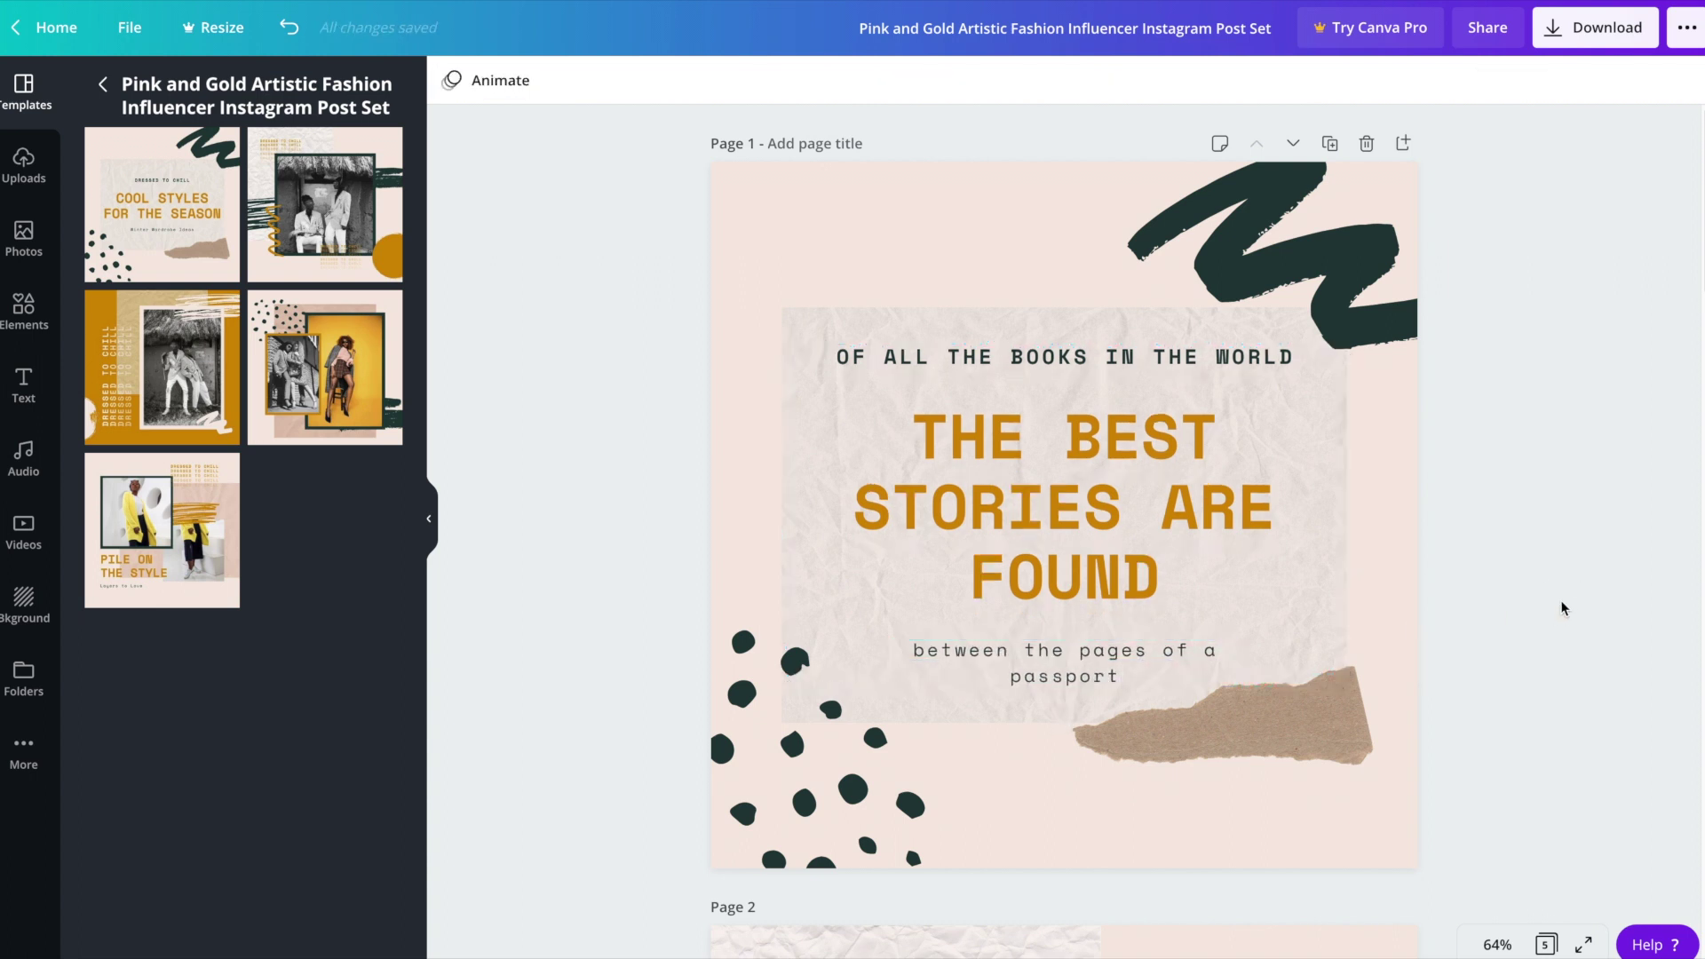
Make the 'between the pages of a passport' subtitle bold and uppercase
{"action": "left_click", "coordinate": [1069, 659]}
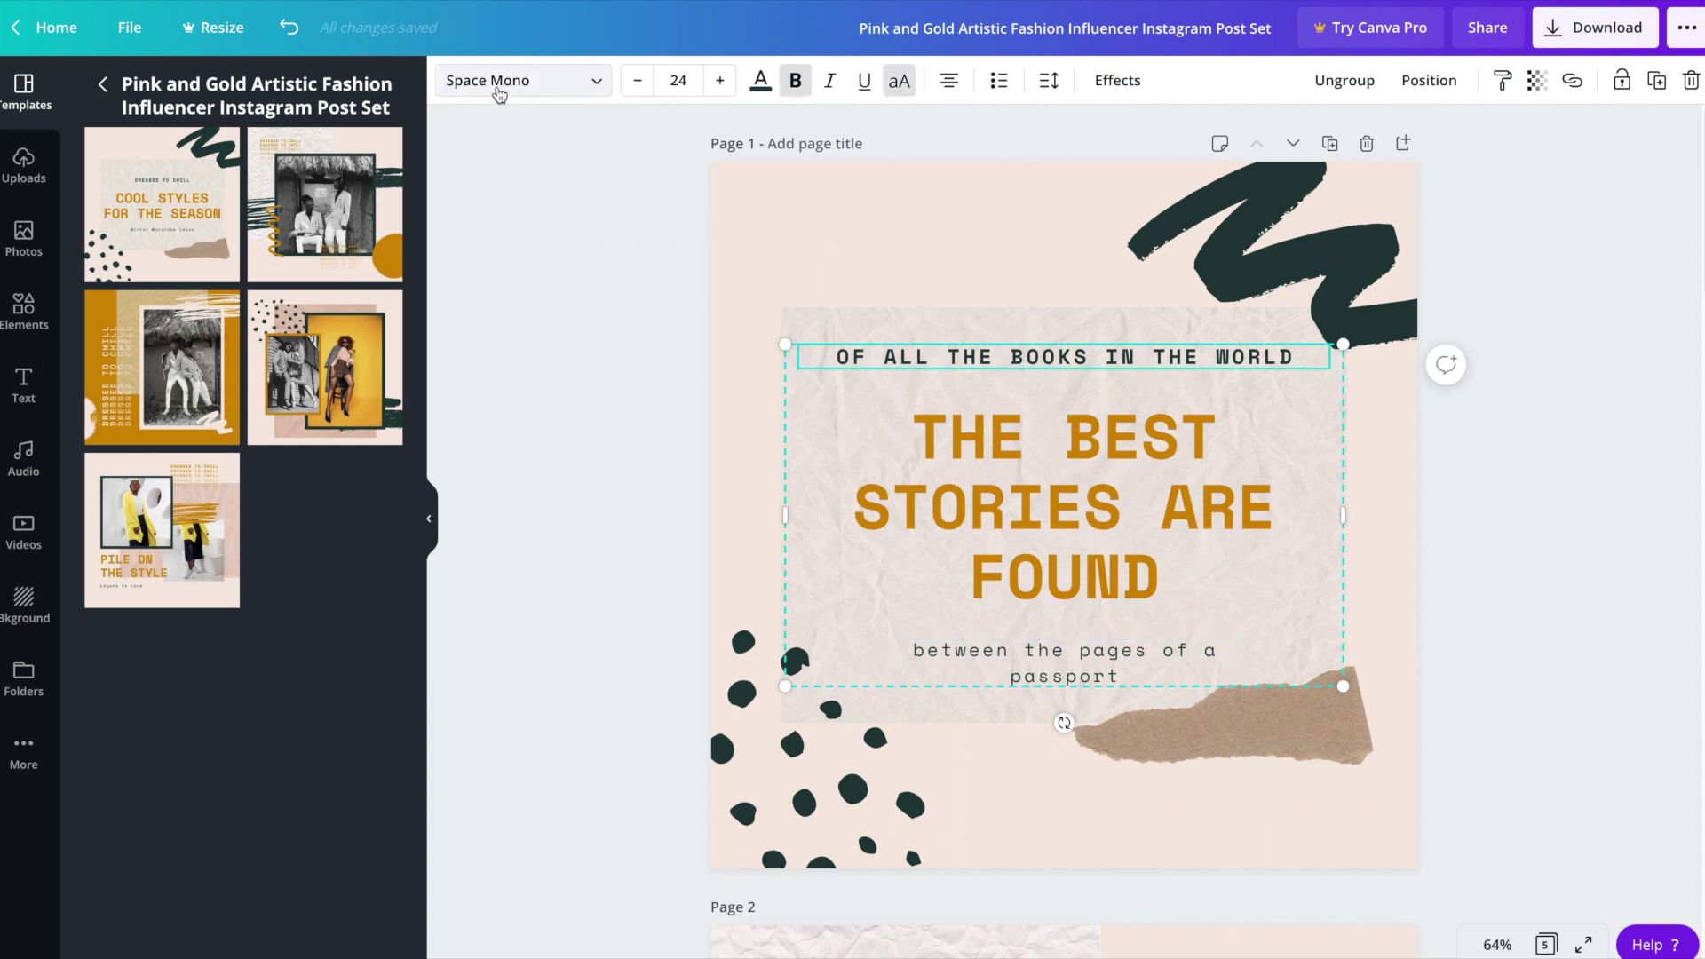
{"action": "left_click", "coordinate": [1079, 656]}
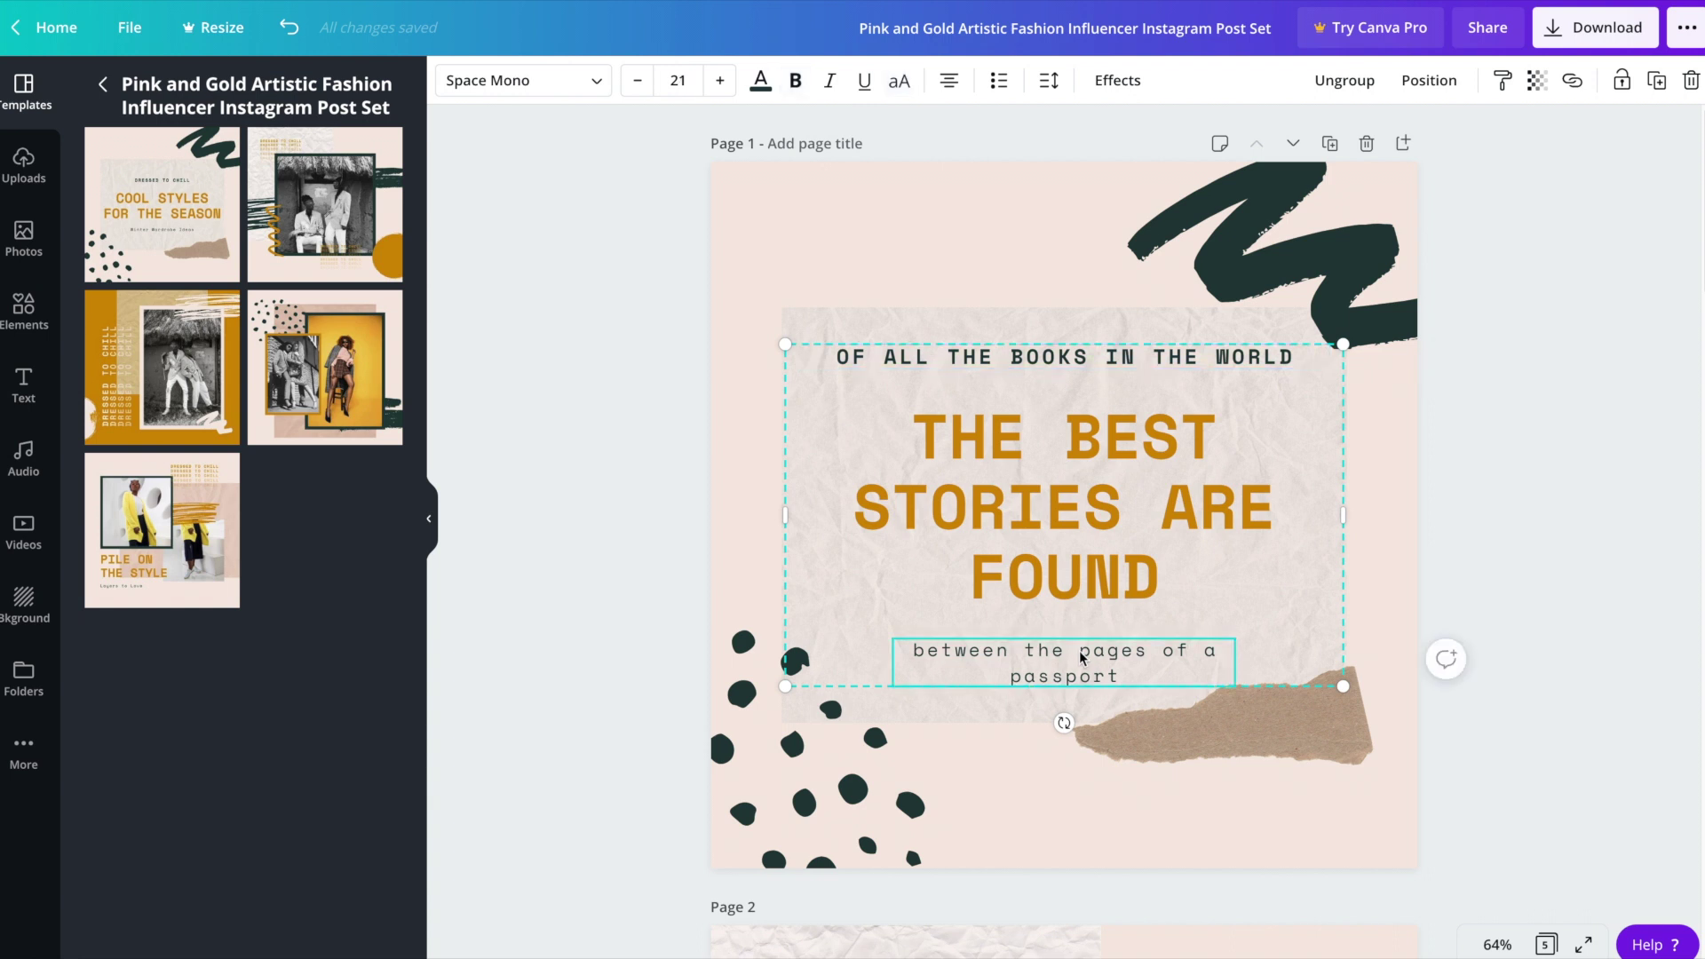
{"action": "left_click", "coordinate": [1051, 356]}
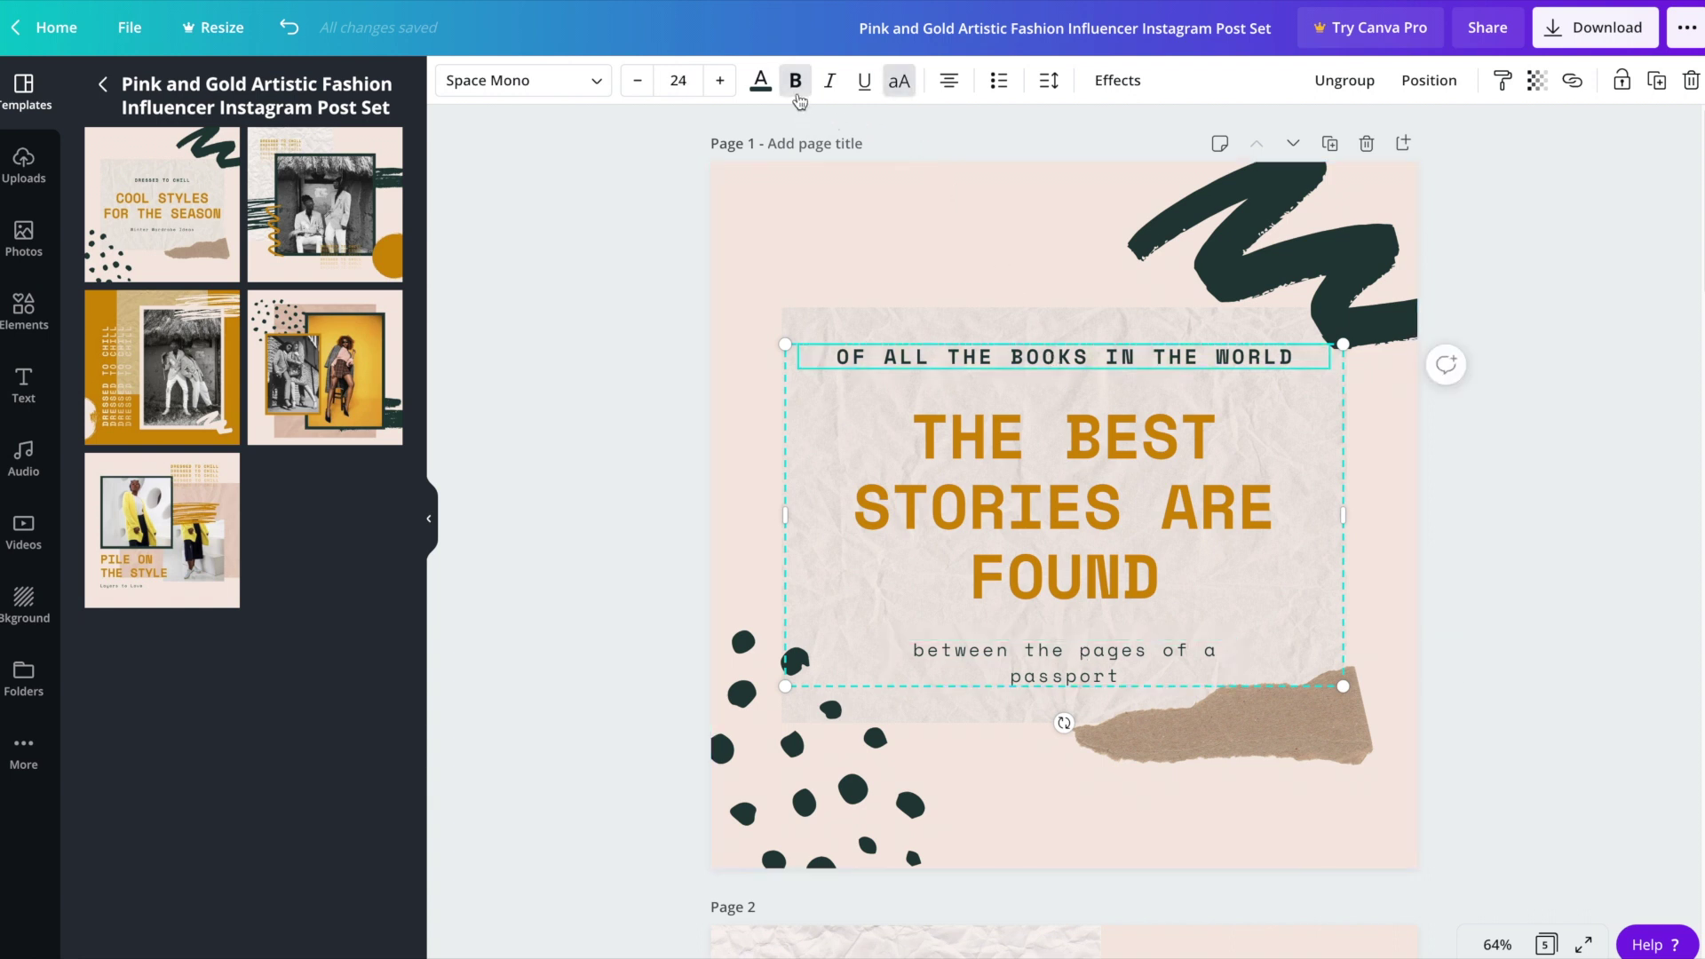
{"action": "left_click", "coordinate": [898, 89]}
{"action": "left_click", "coordinate": [1079, 659]}
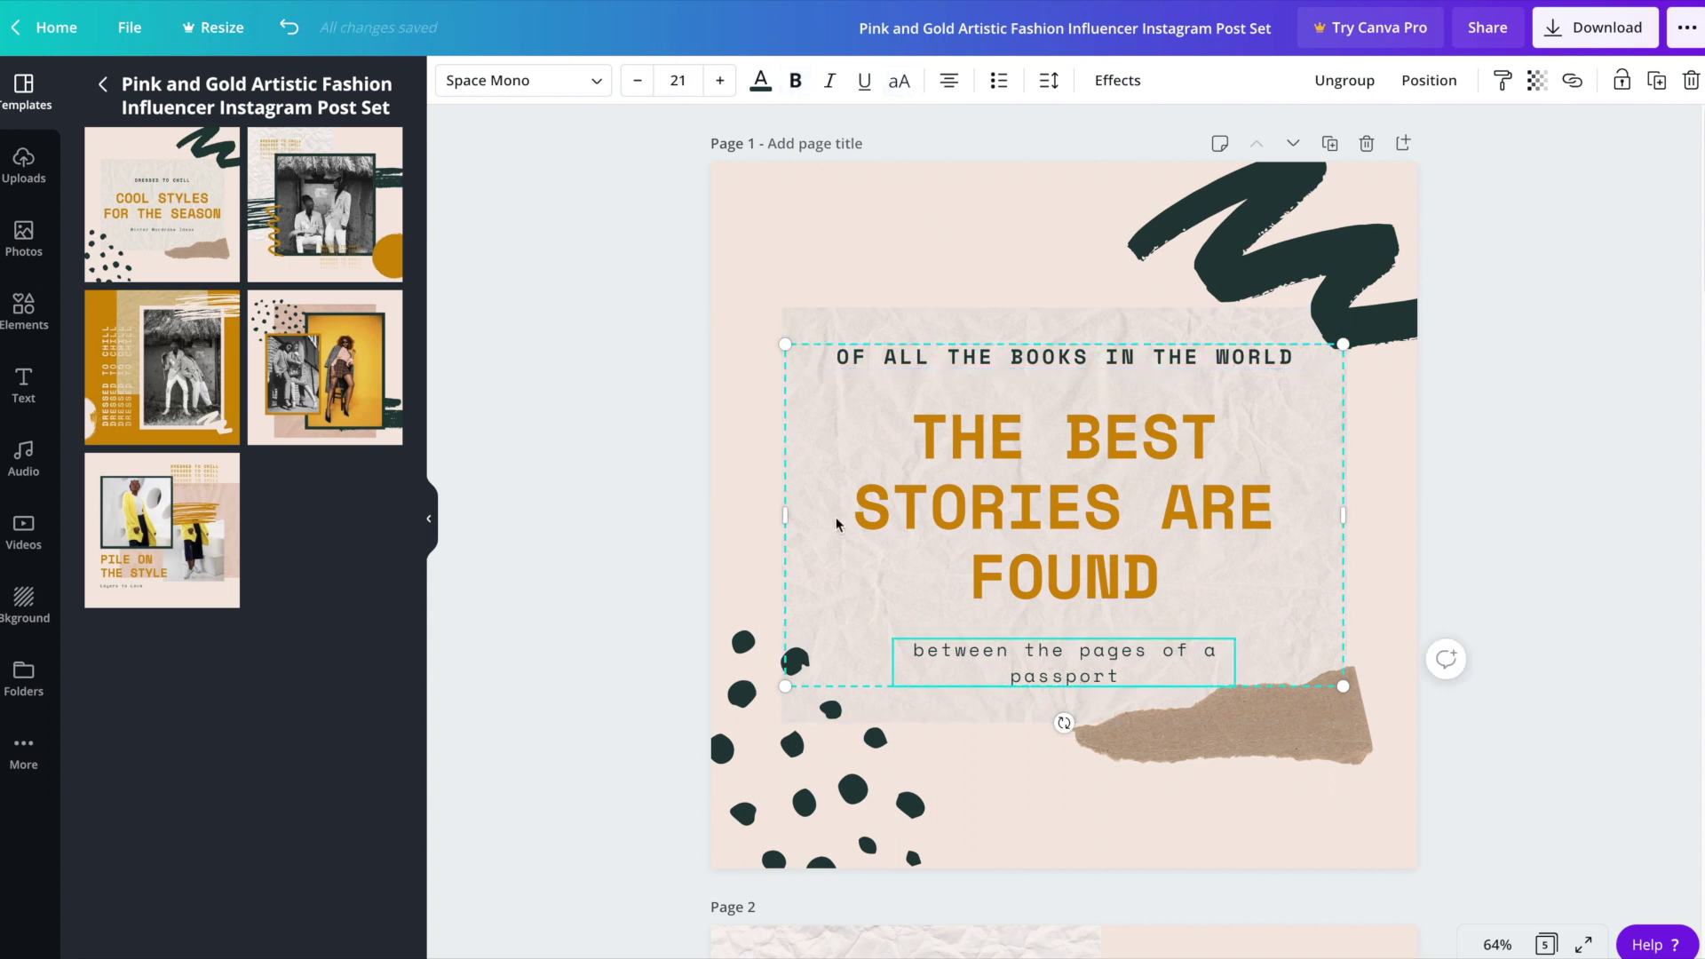
{"action": "left_click", "coordinate": [795, 80]}
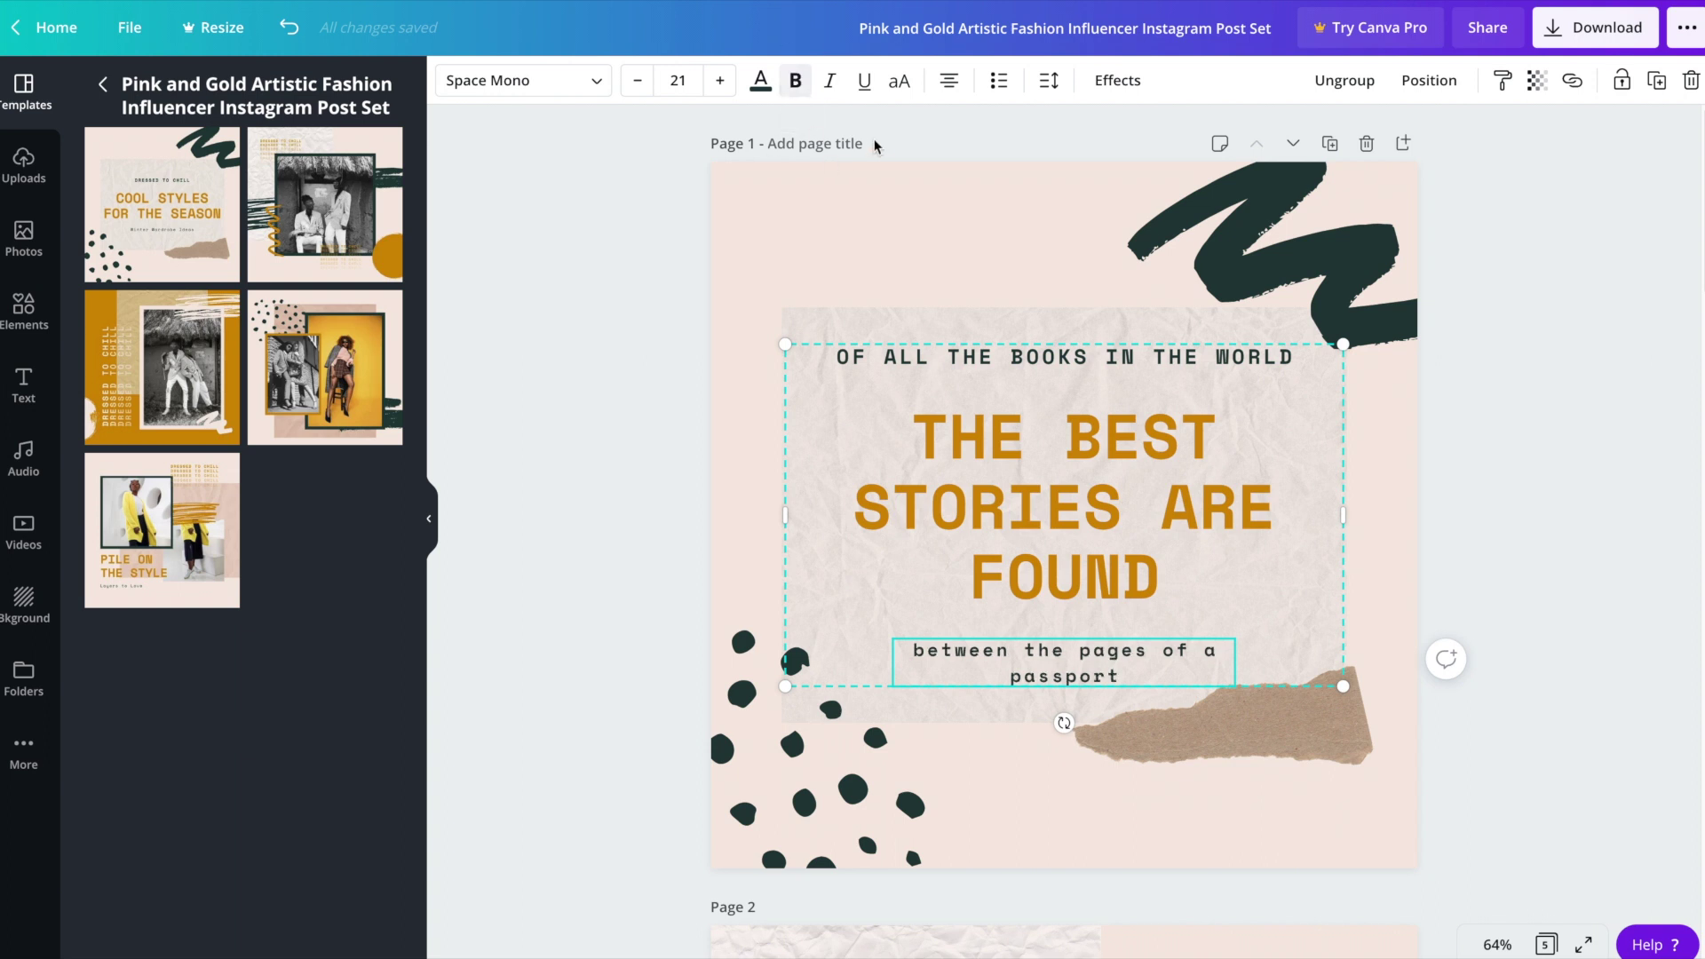
{"action": "left_click", "coordinate": [899, 80]}
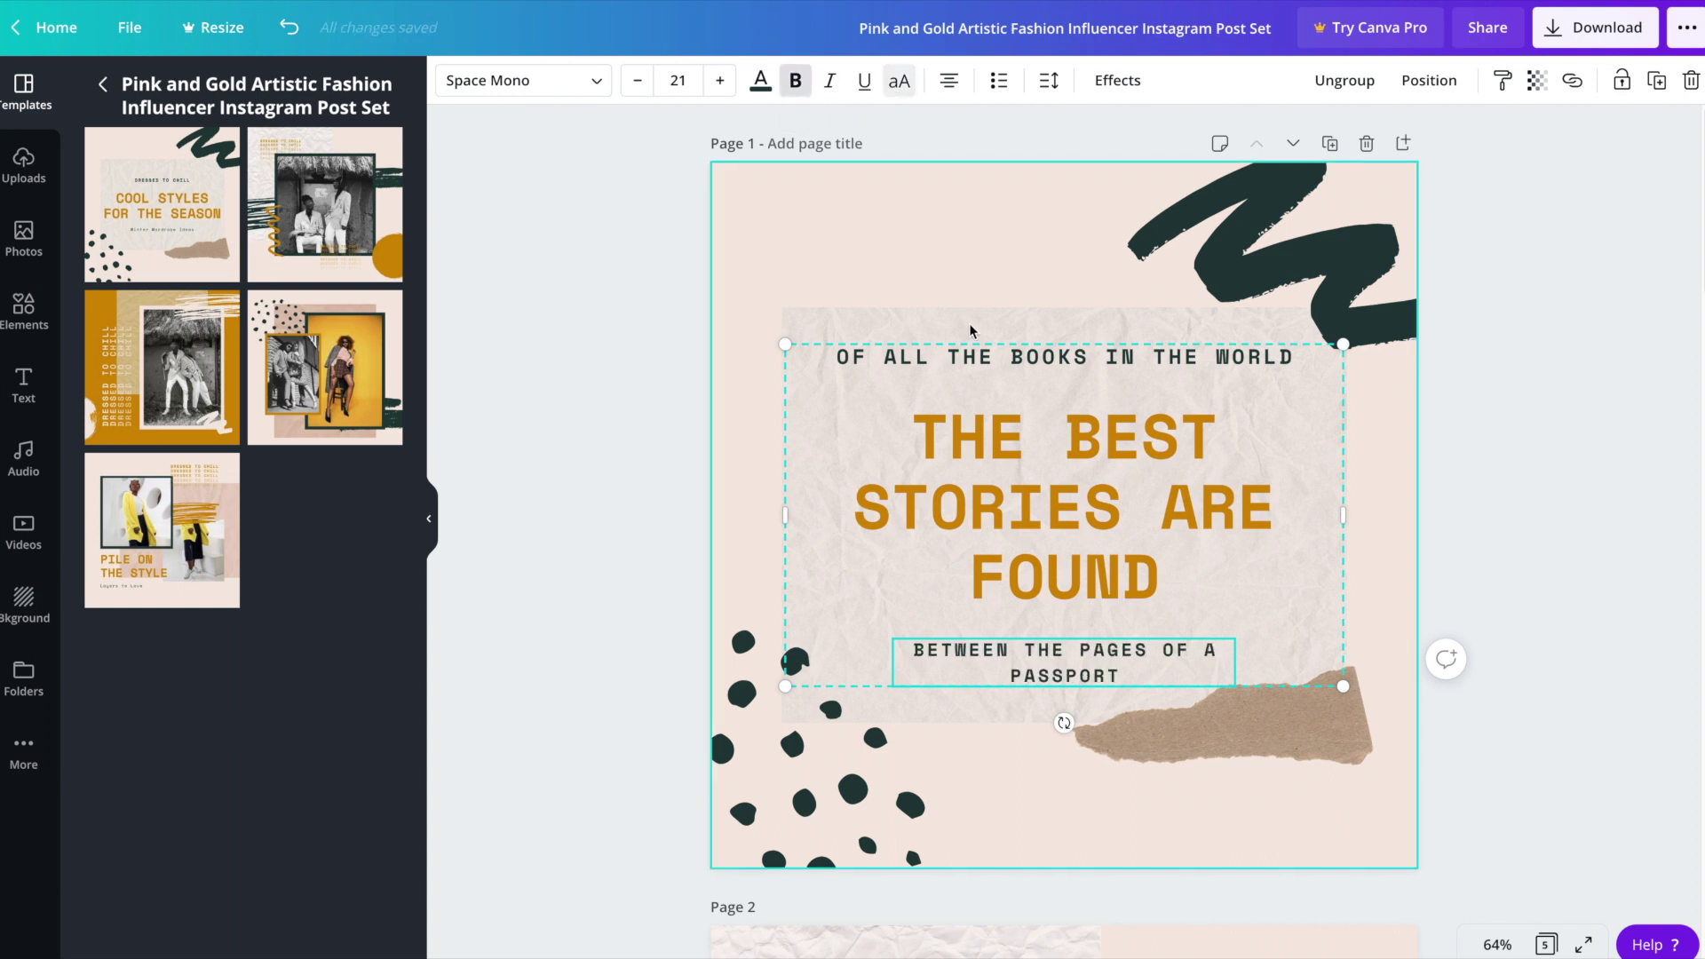
{"action": "left_click", "coordinate": [1554, 555]}
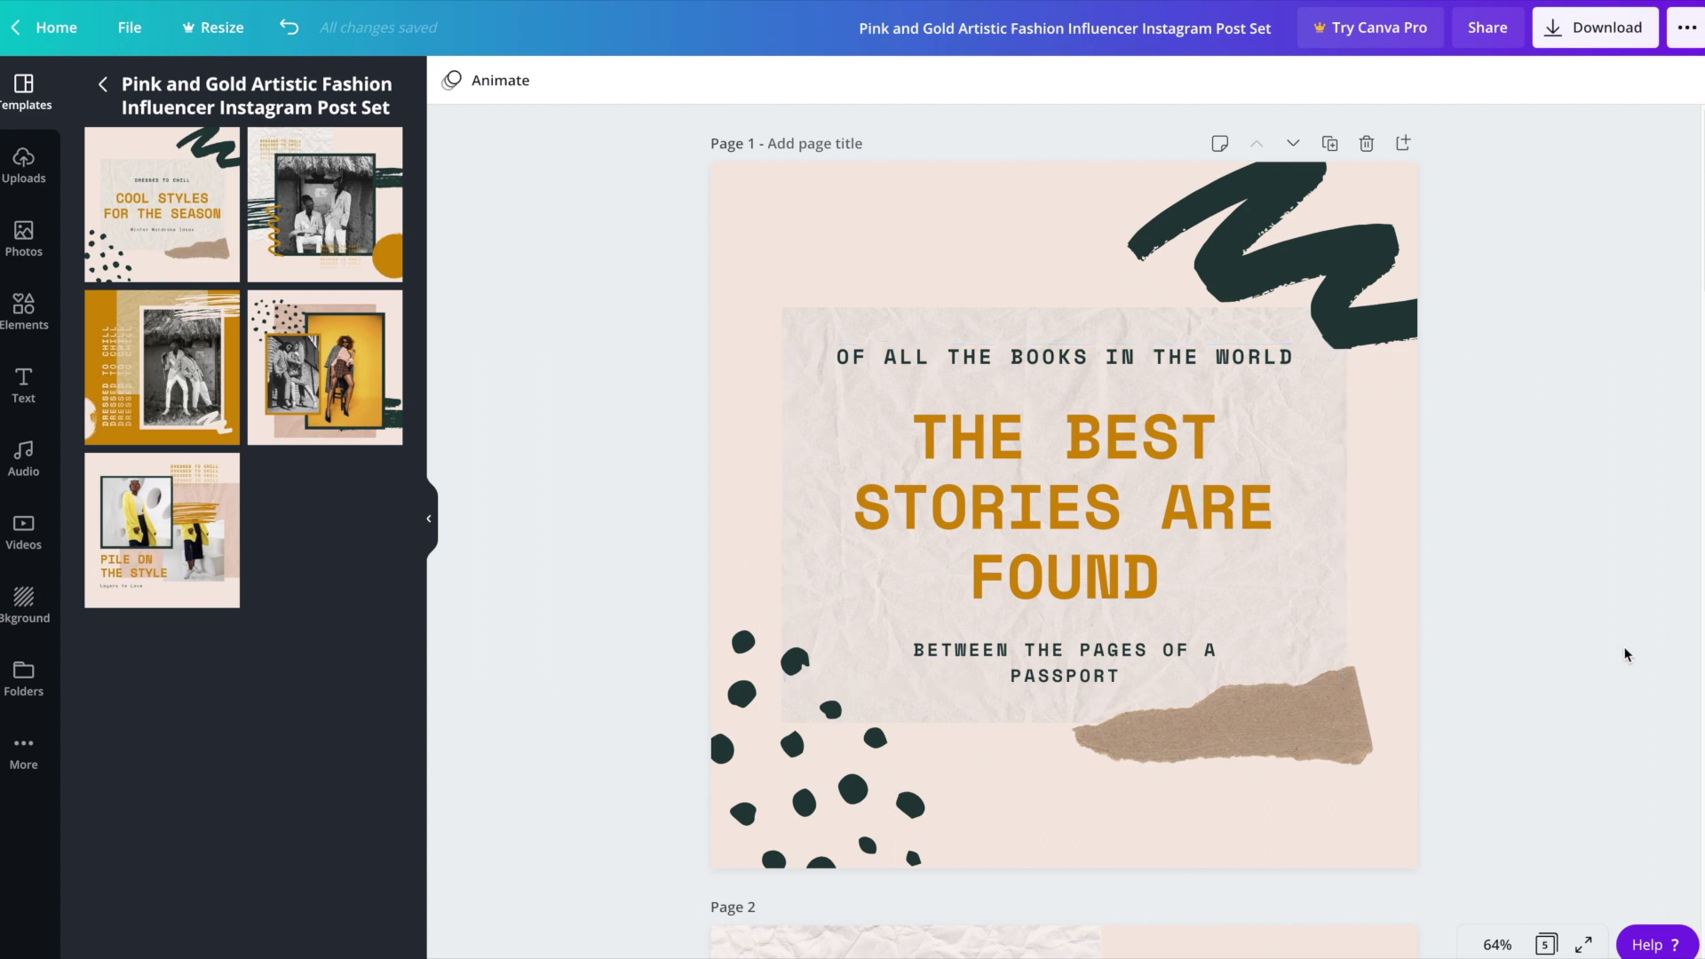
{"action": "left_click", "coordinate": [1320, 284]}
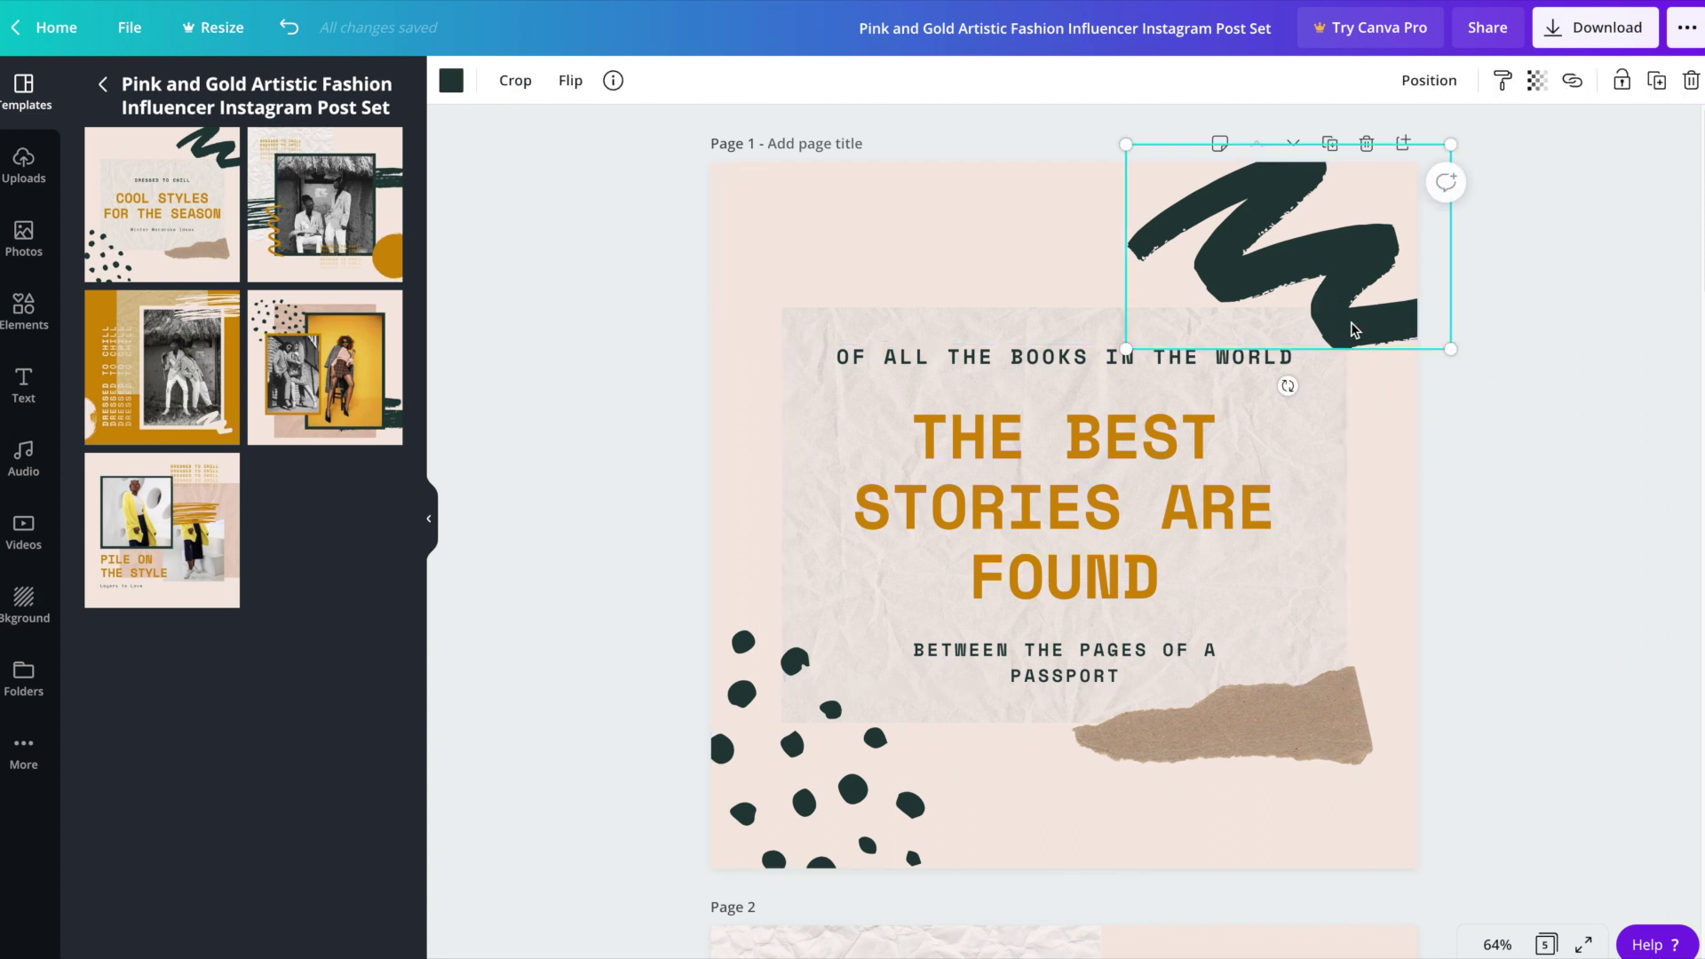
{"action": "left_click", "coordinate": [796, 225]}
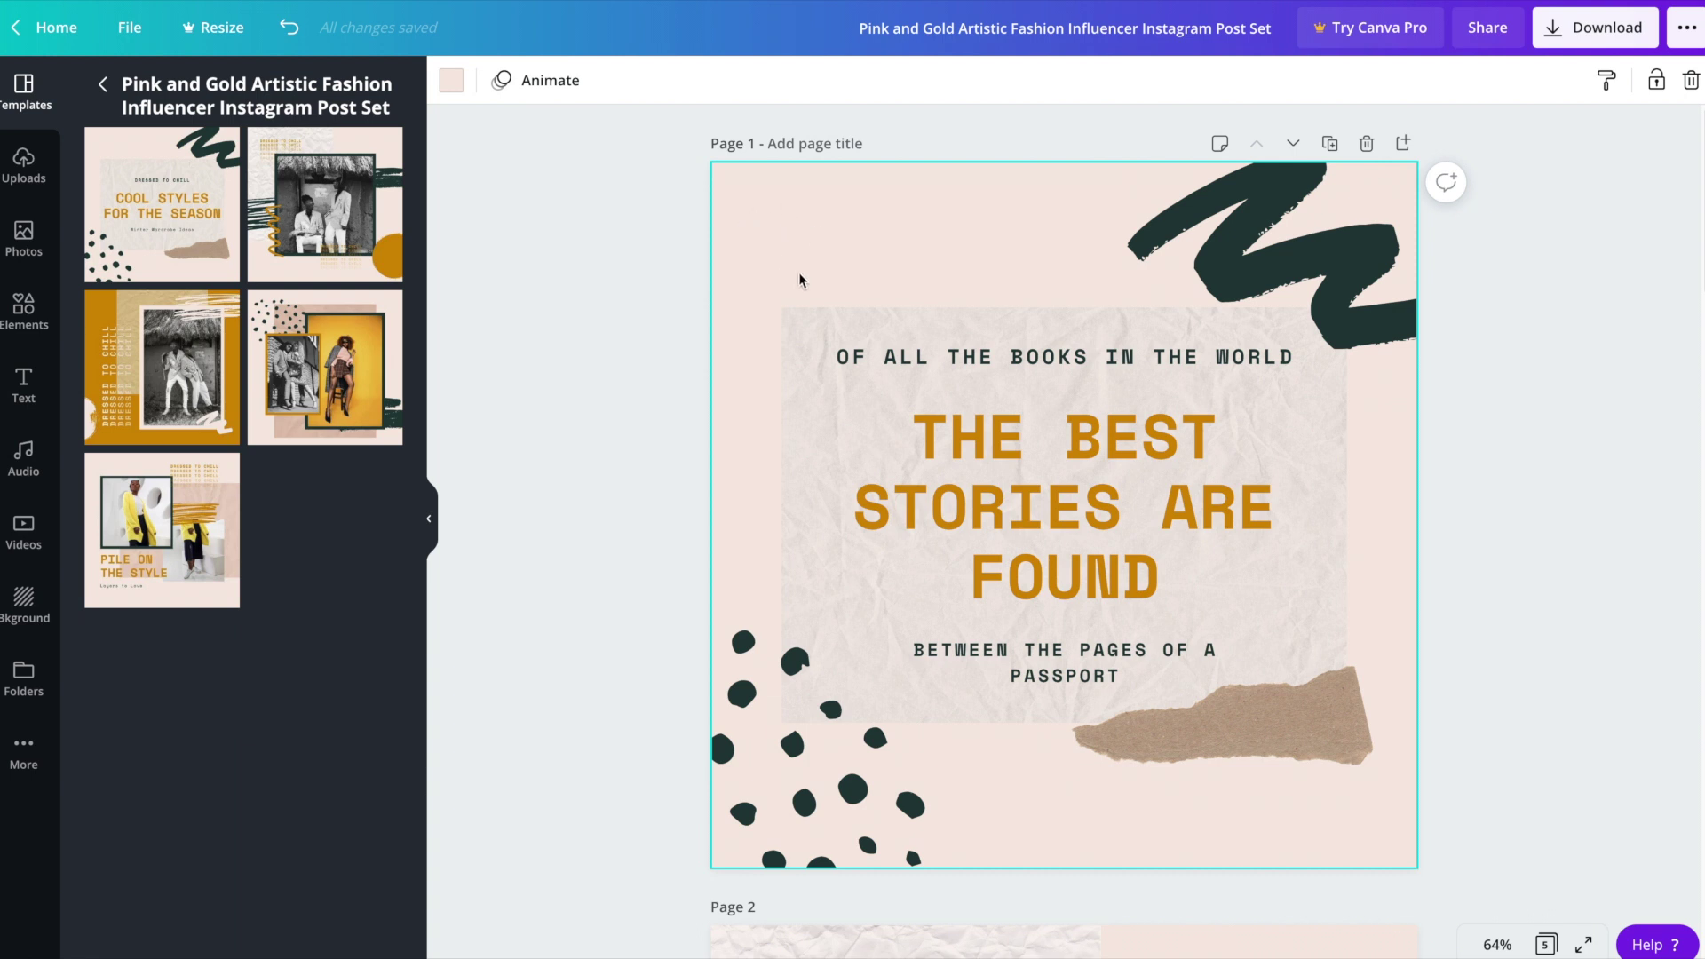
{"action": "left_click", "coordinate": [452, 81]}
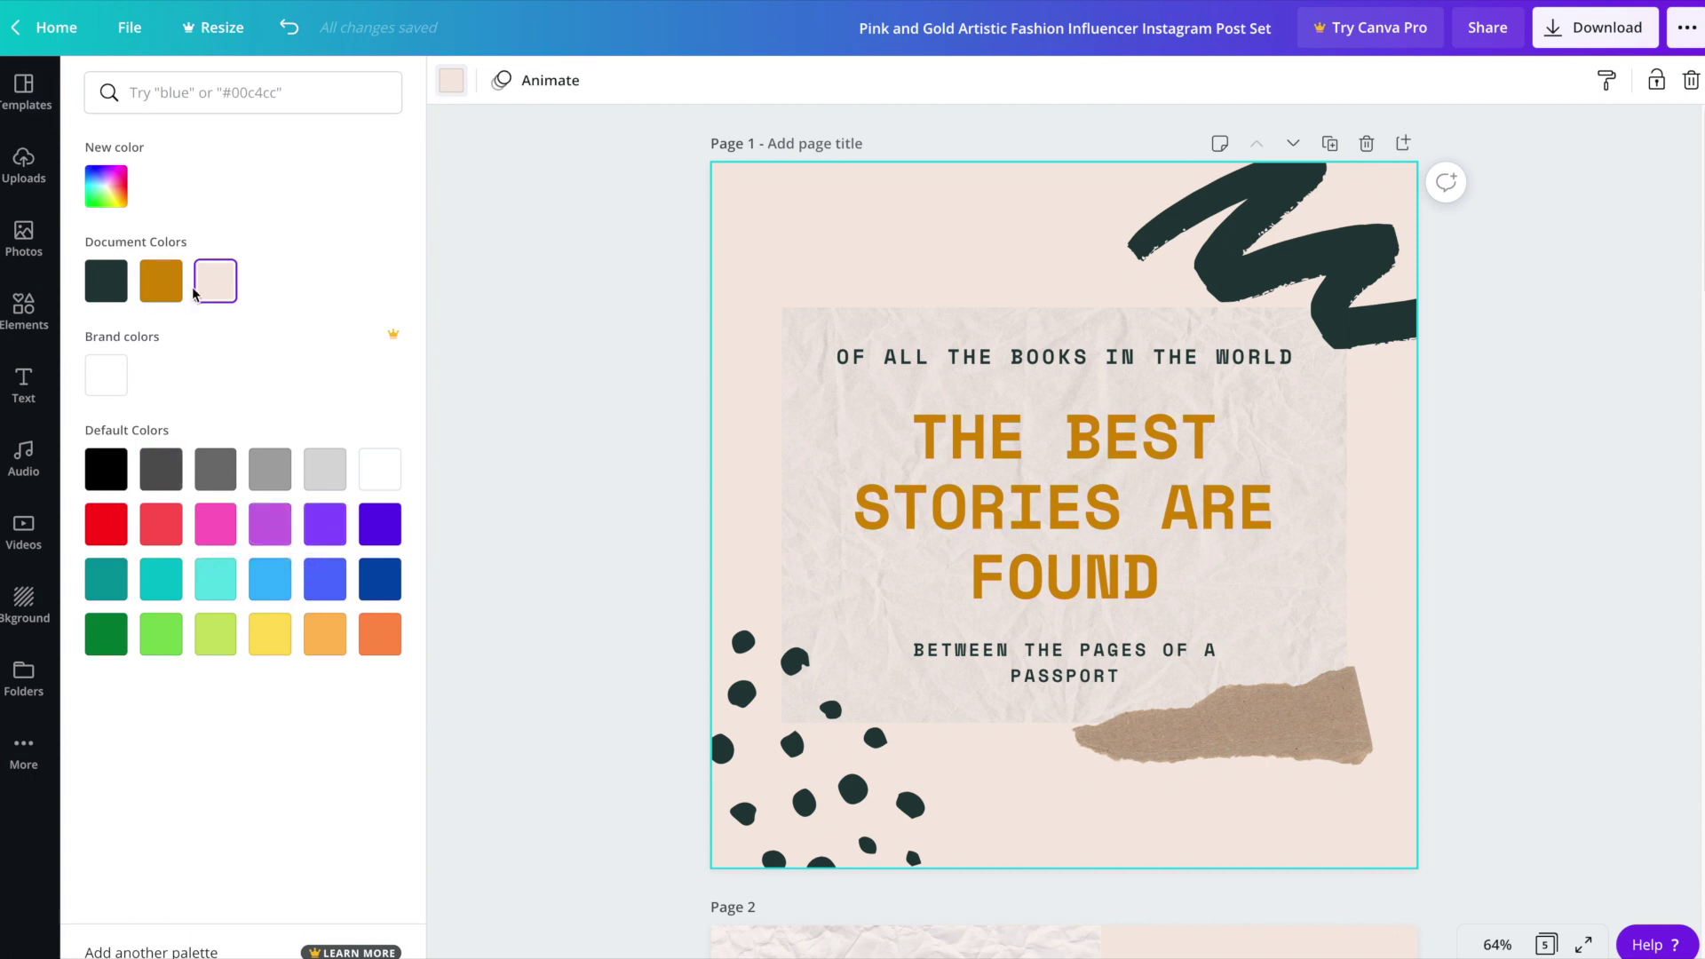
{"action": "left_click", "coordinate": [124, 197]}
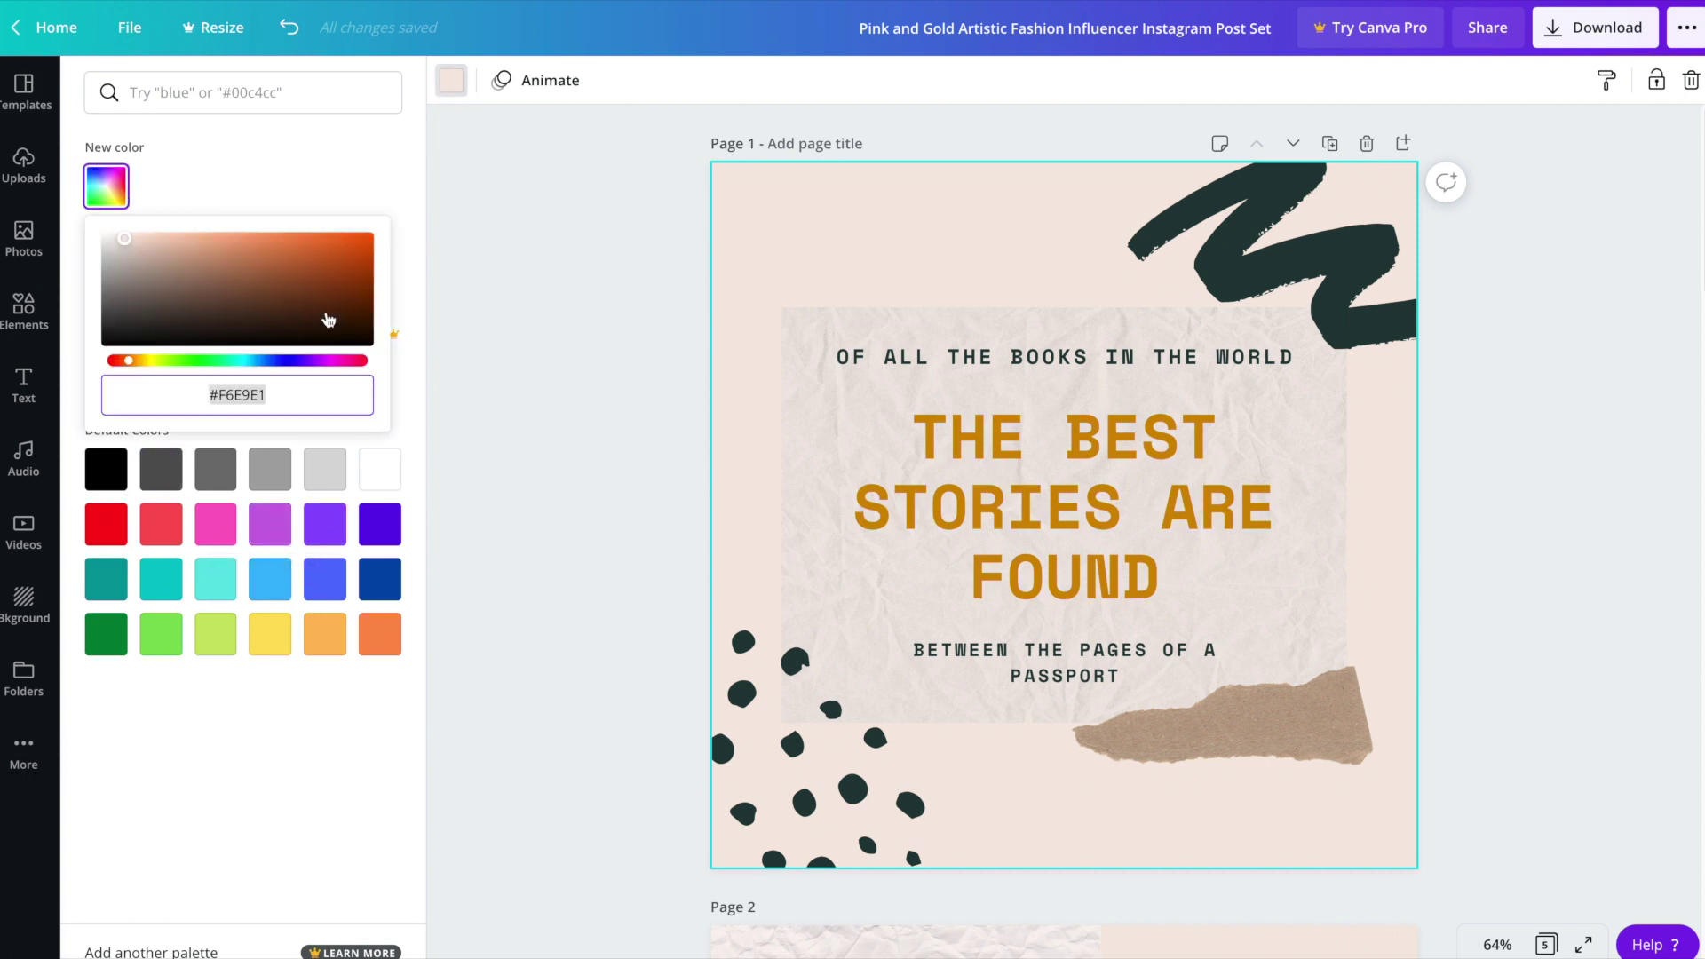
{"action": "left_click", "coordinate": [525, 318]}
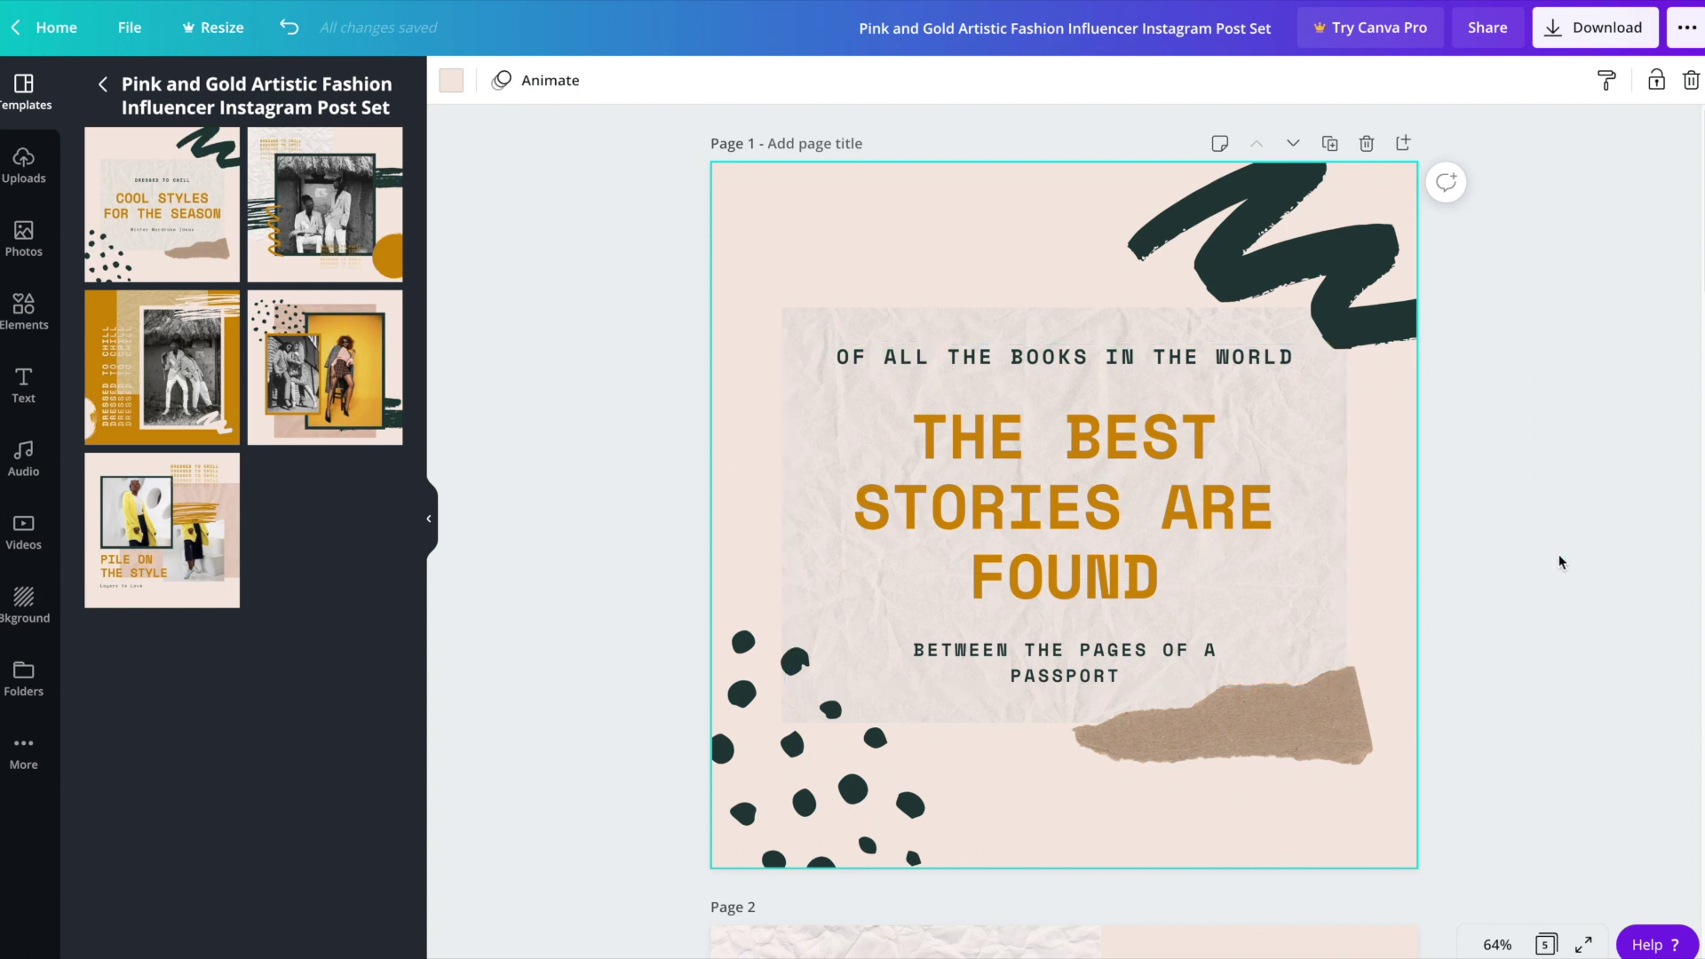
{"action": "left_click_drag", "start_coordinate": [1697, 278], "coordinate": [1695, 446]}
Search stock photos for 'palm tree' and drop one into page 2's photo frame
{"action": "left_click", "coordinate": [1692, 444]}
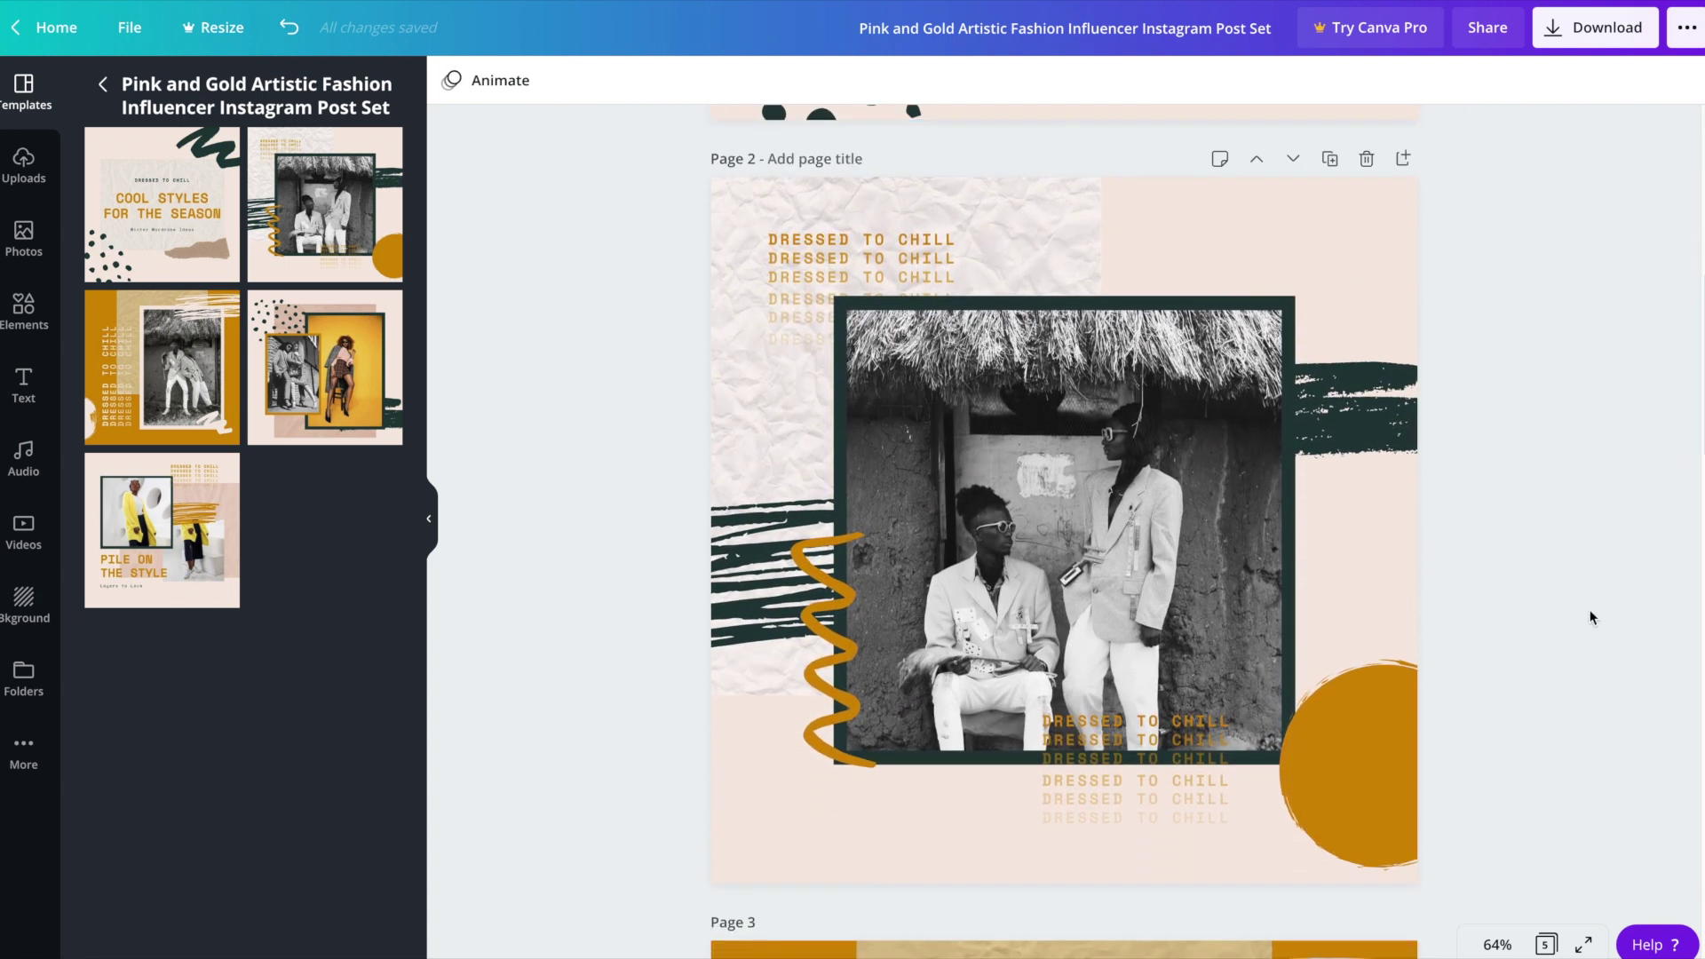
{"action": "left_click", "coordinate": [24, 236]}
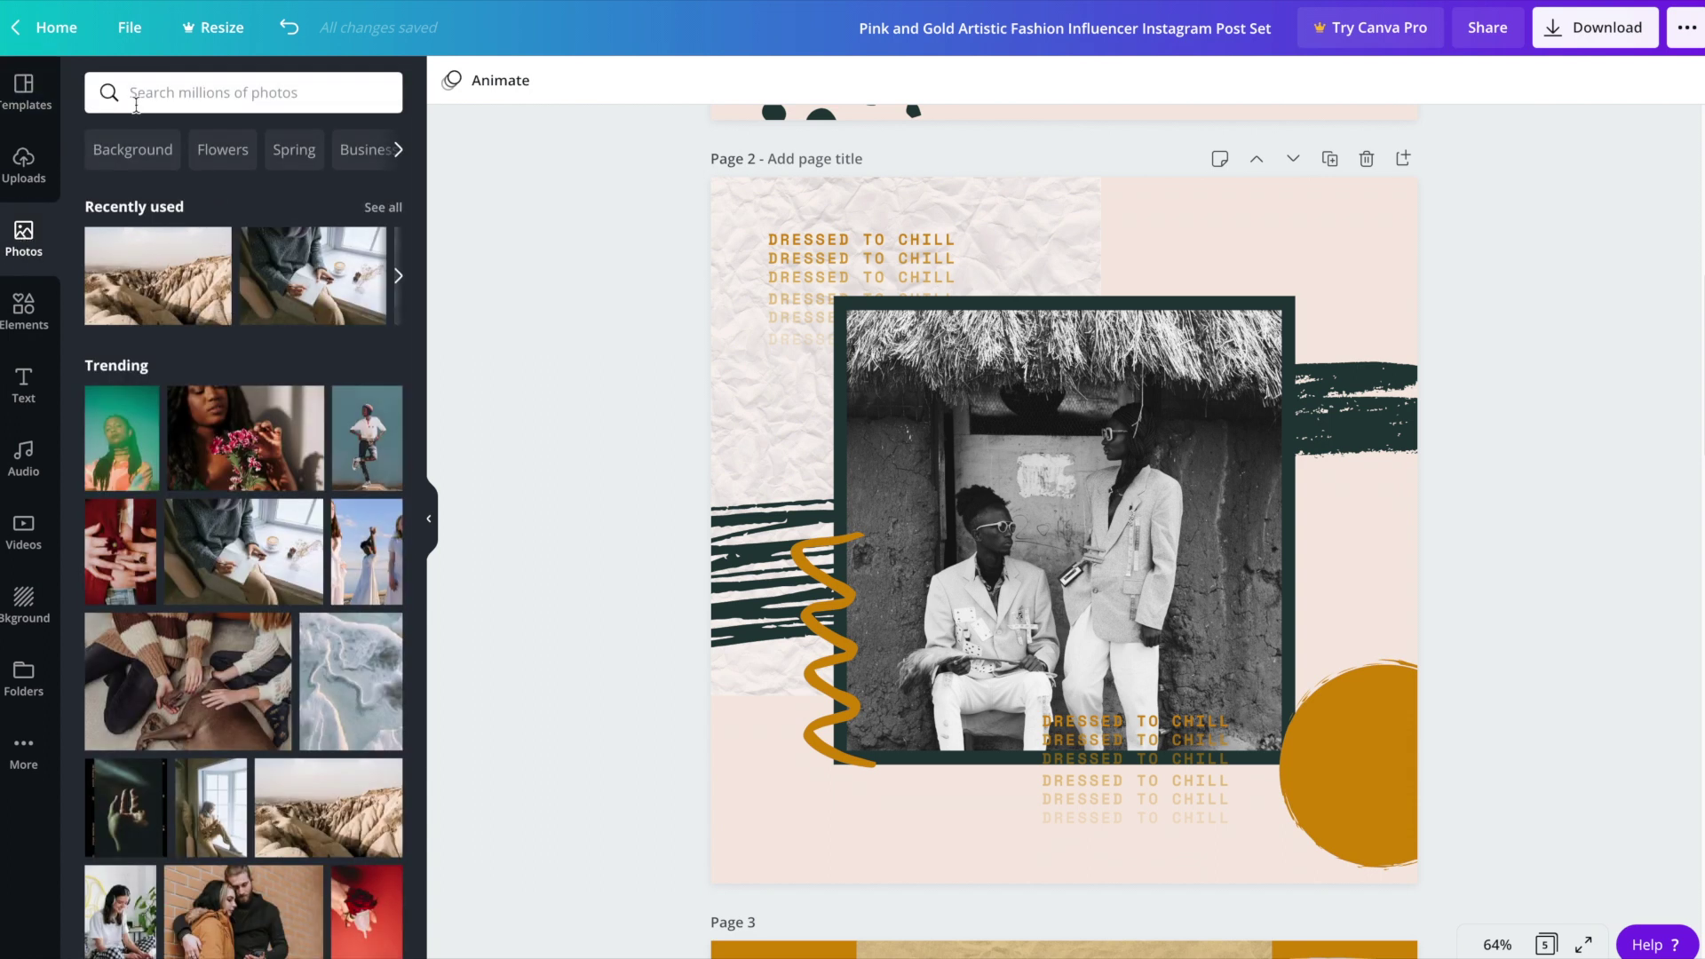
{"action": "left_click", "coordinate": [268, 105]}
{"action": "type", "text": "palm trees"}
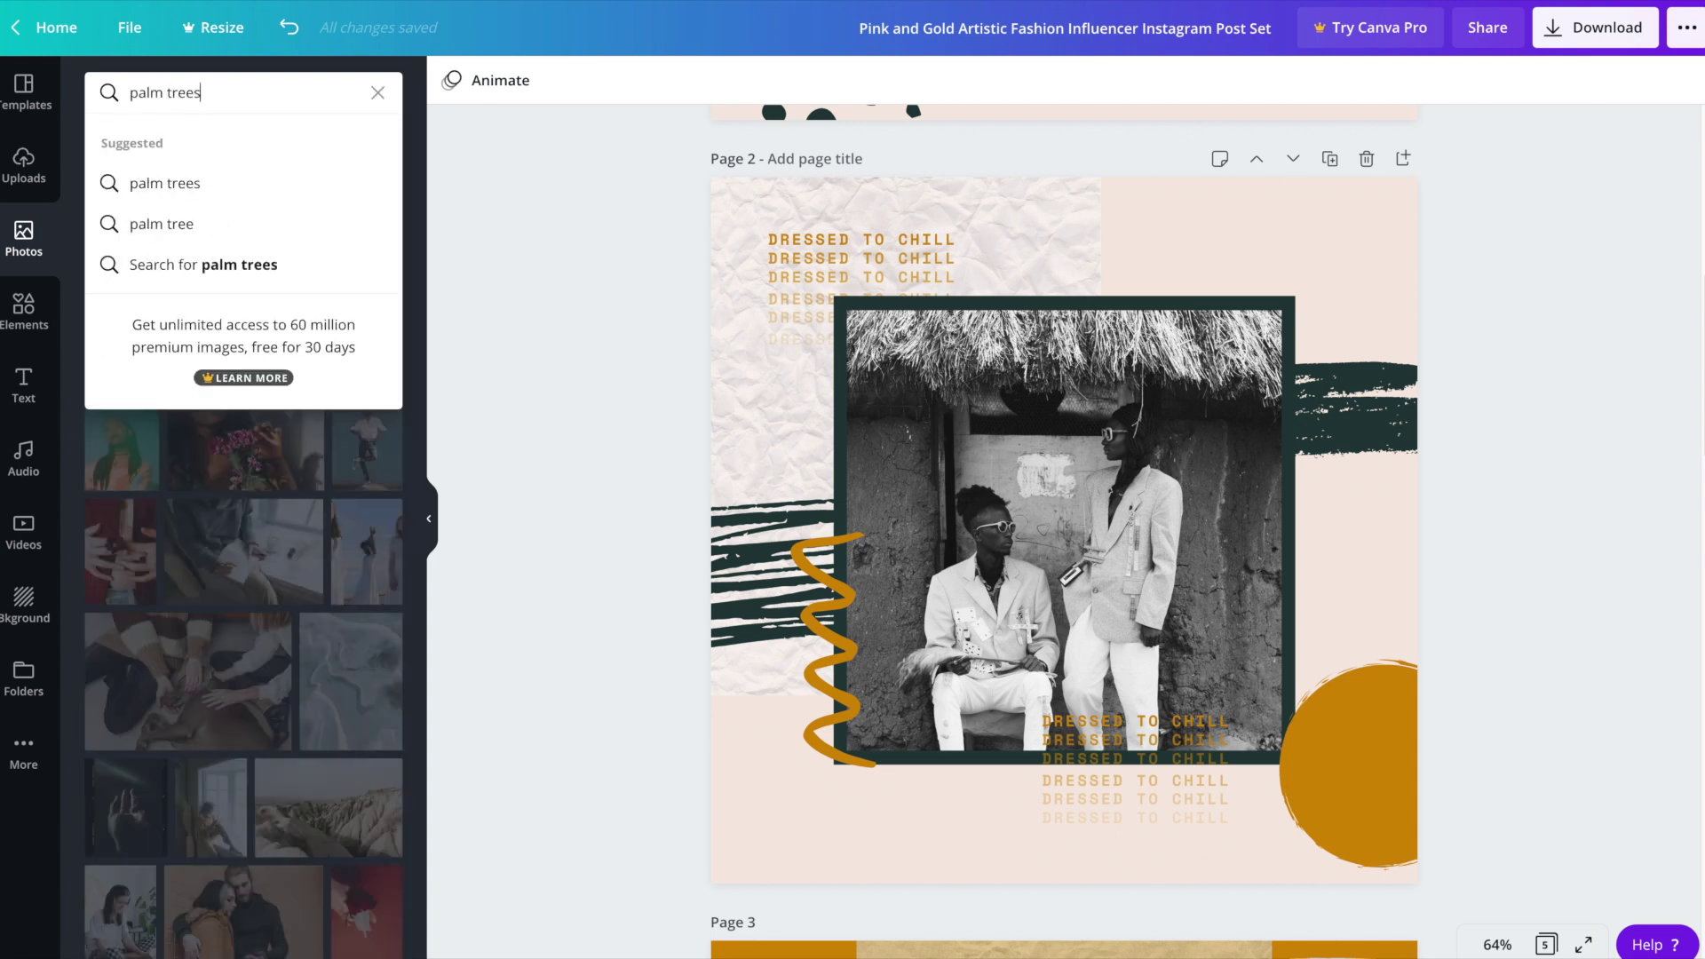
{"action": "key", "text": "Return"}
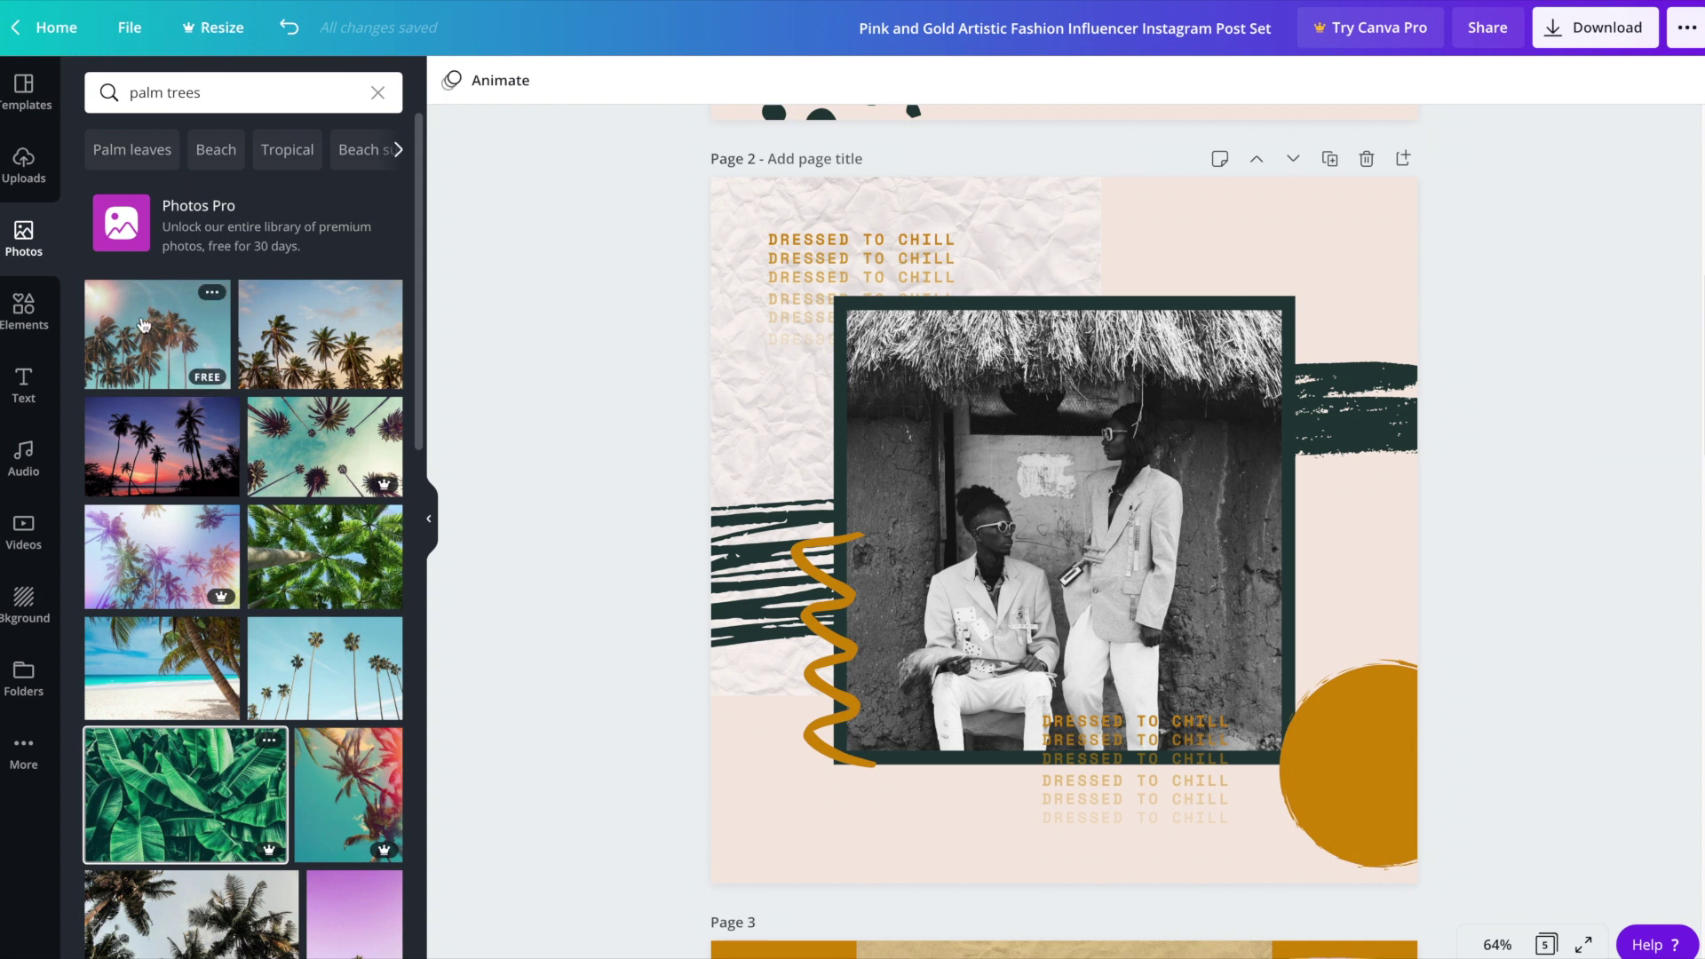
{"action": "left_click_drag", "start_coordinate": [142, 325], "coordinate": [885, 570]}
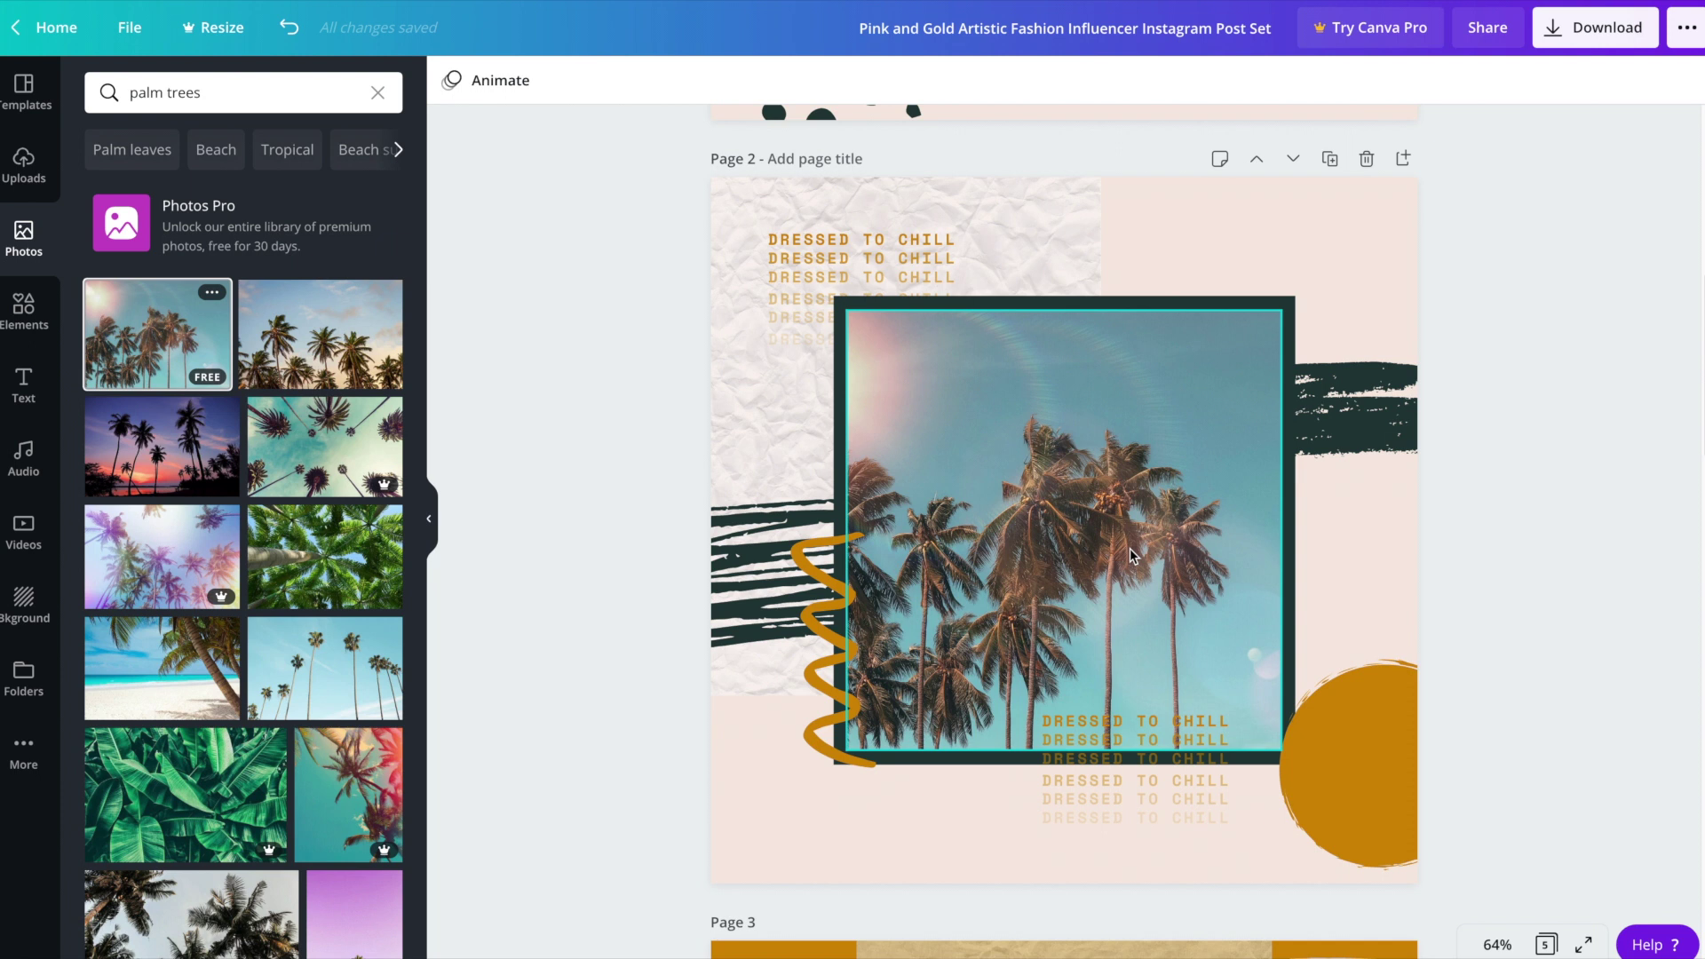
Shift and enlarge the palm photo's crop inside page 2's frame
{"action": "double_click", "coordinate": [1087, 548]}
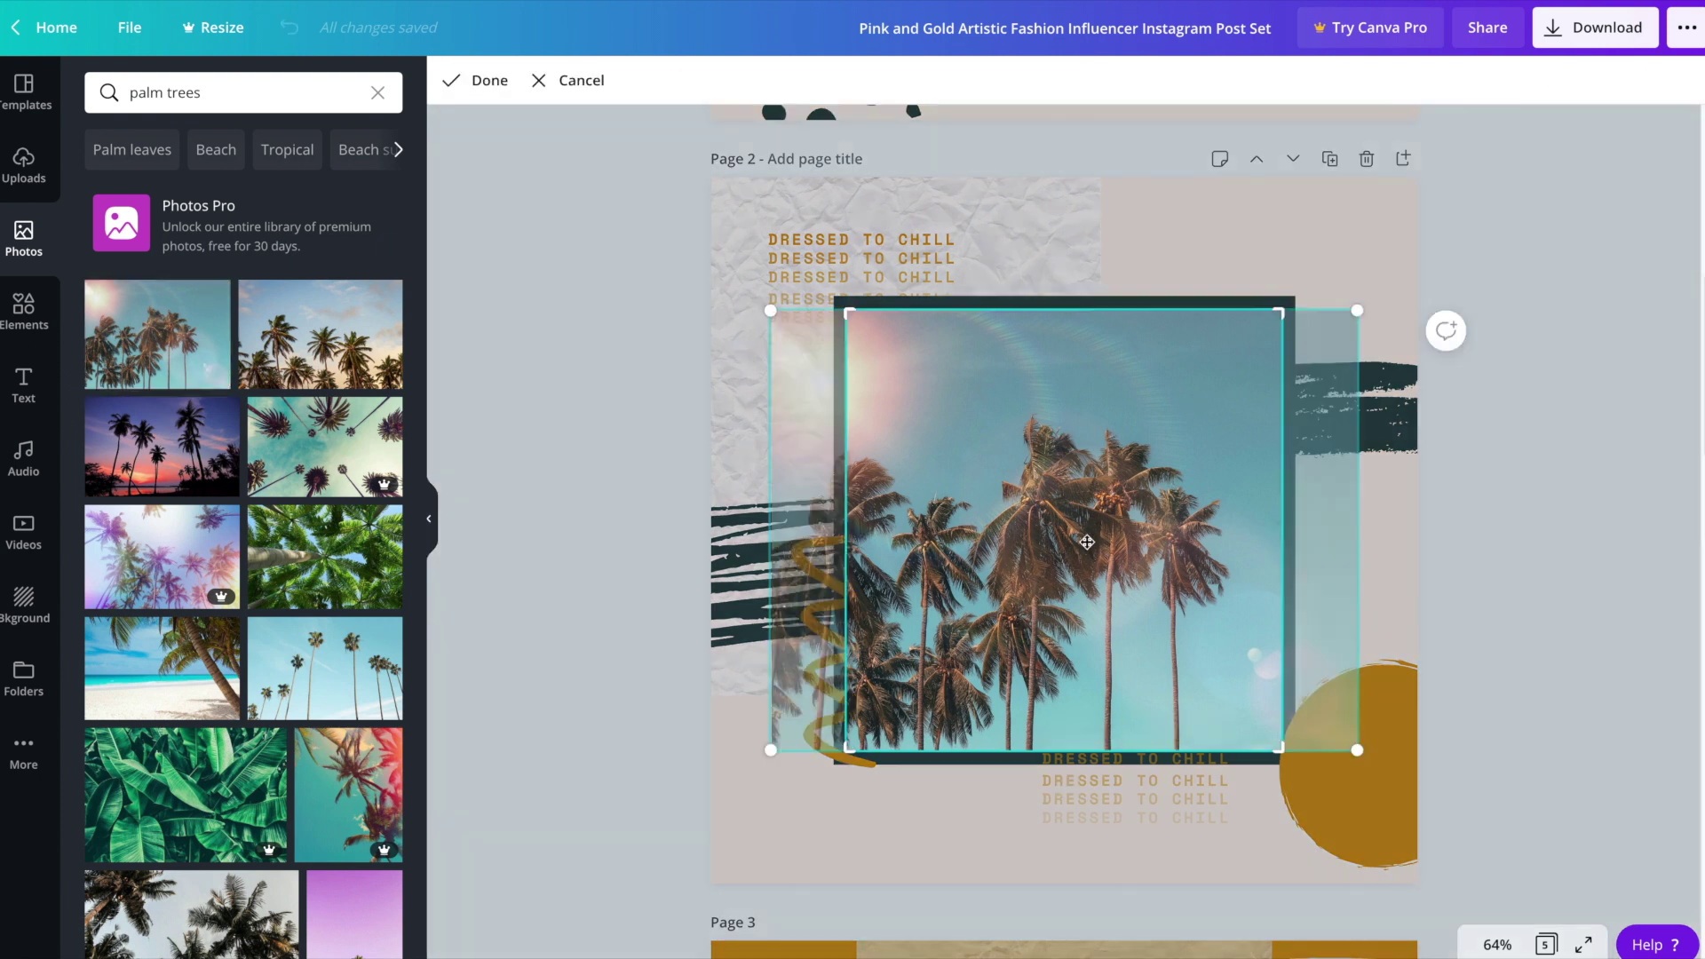
{"action": "left_click_drag", "start_coordinate": [1077, 399], "coordinate": [1146, 405]}
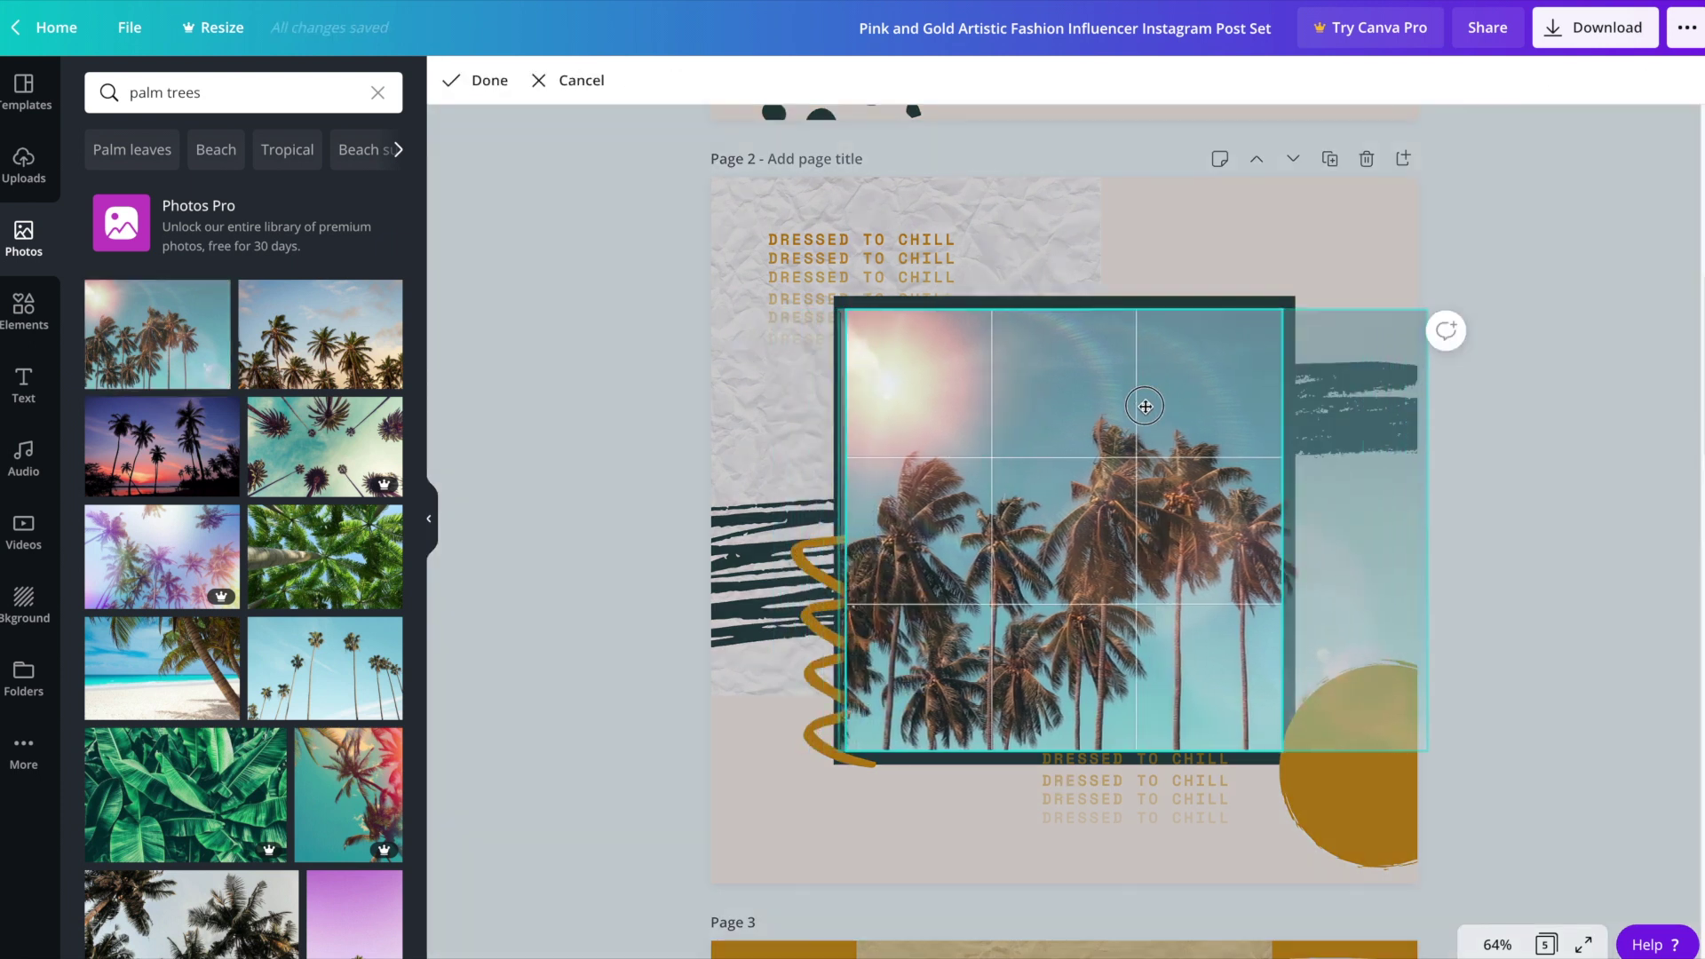
{"action": "left_click_drag", "start_coordinate": [1425, 308], "coordinate": [1503, 247]}
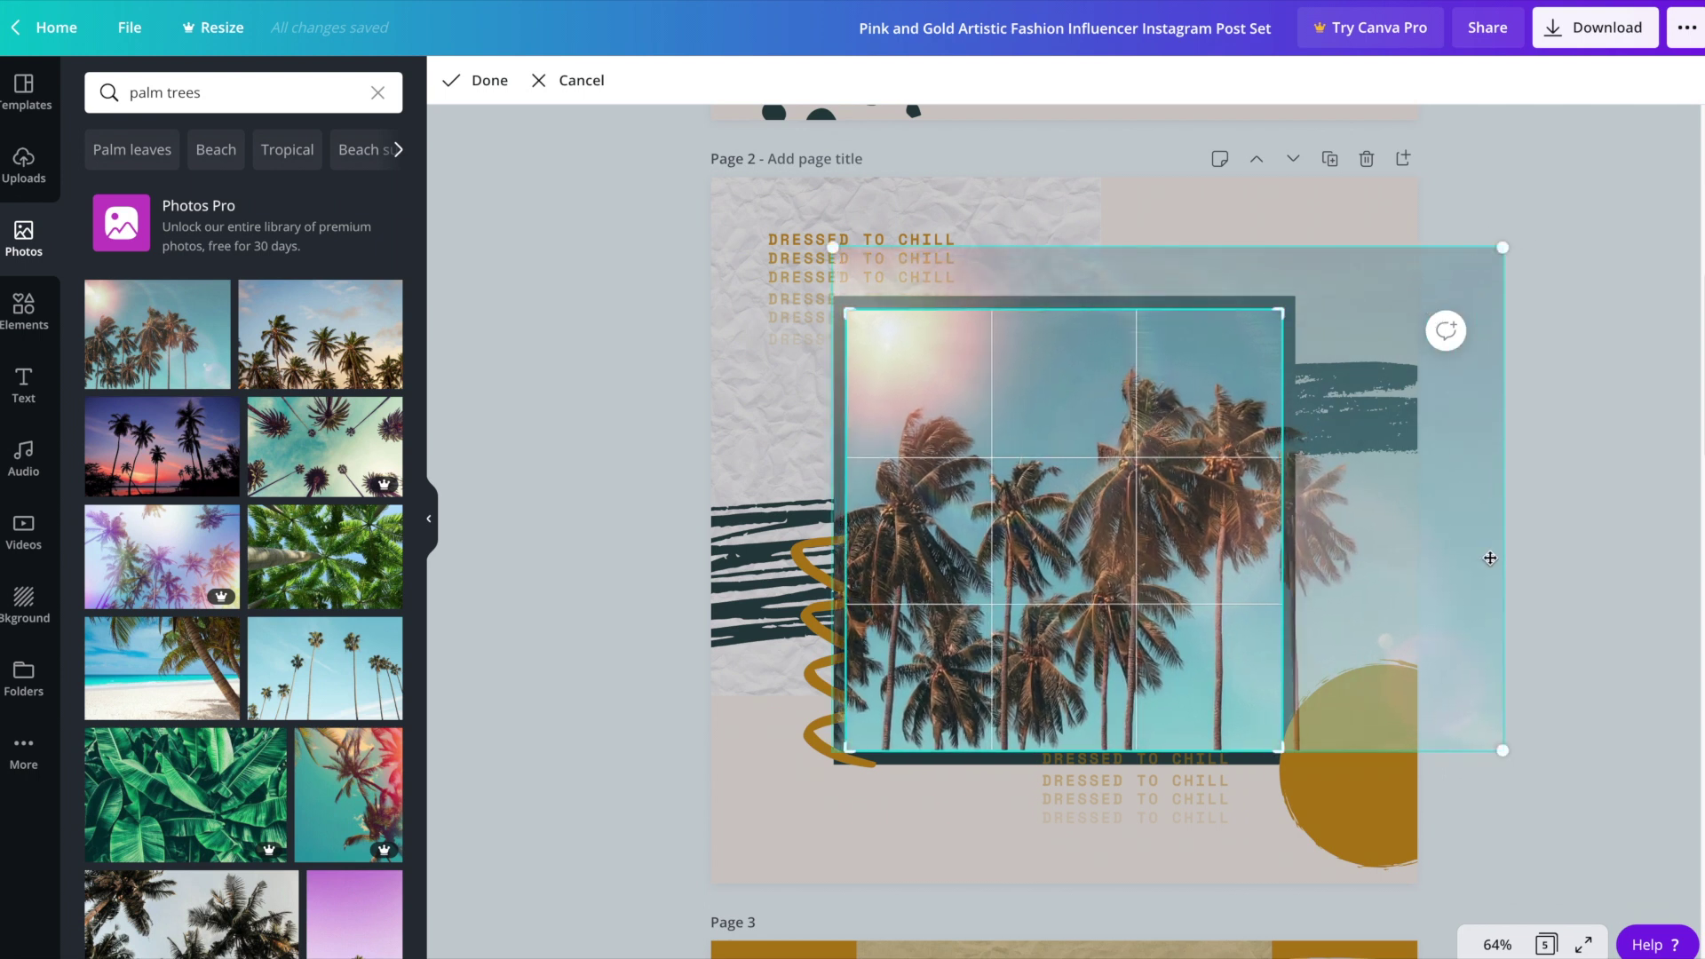
{"action": "left_click", "coordinate": [1553, 575]}
{"action": "left_click", "coordinate": [1523, 597]}
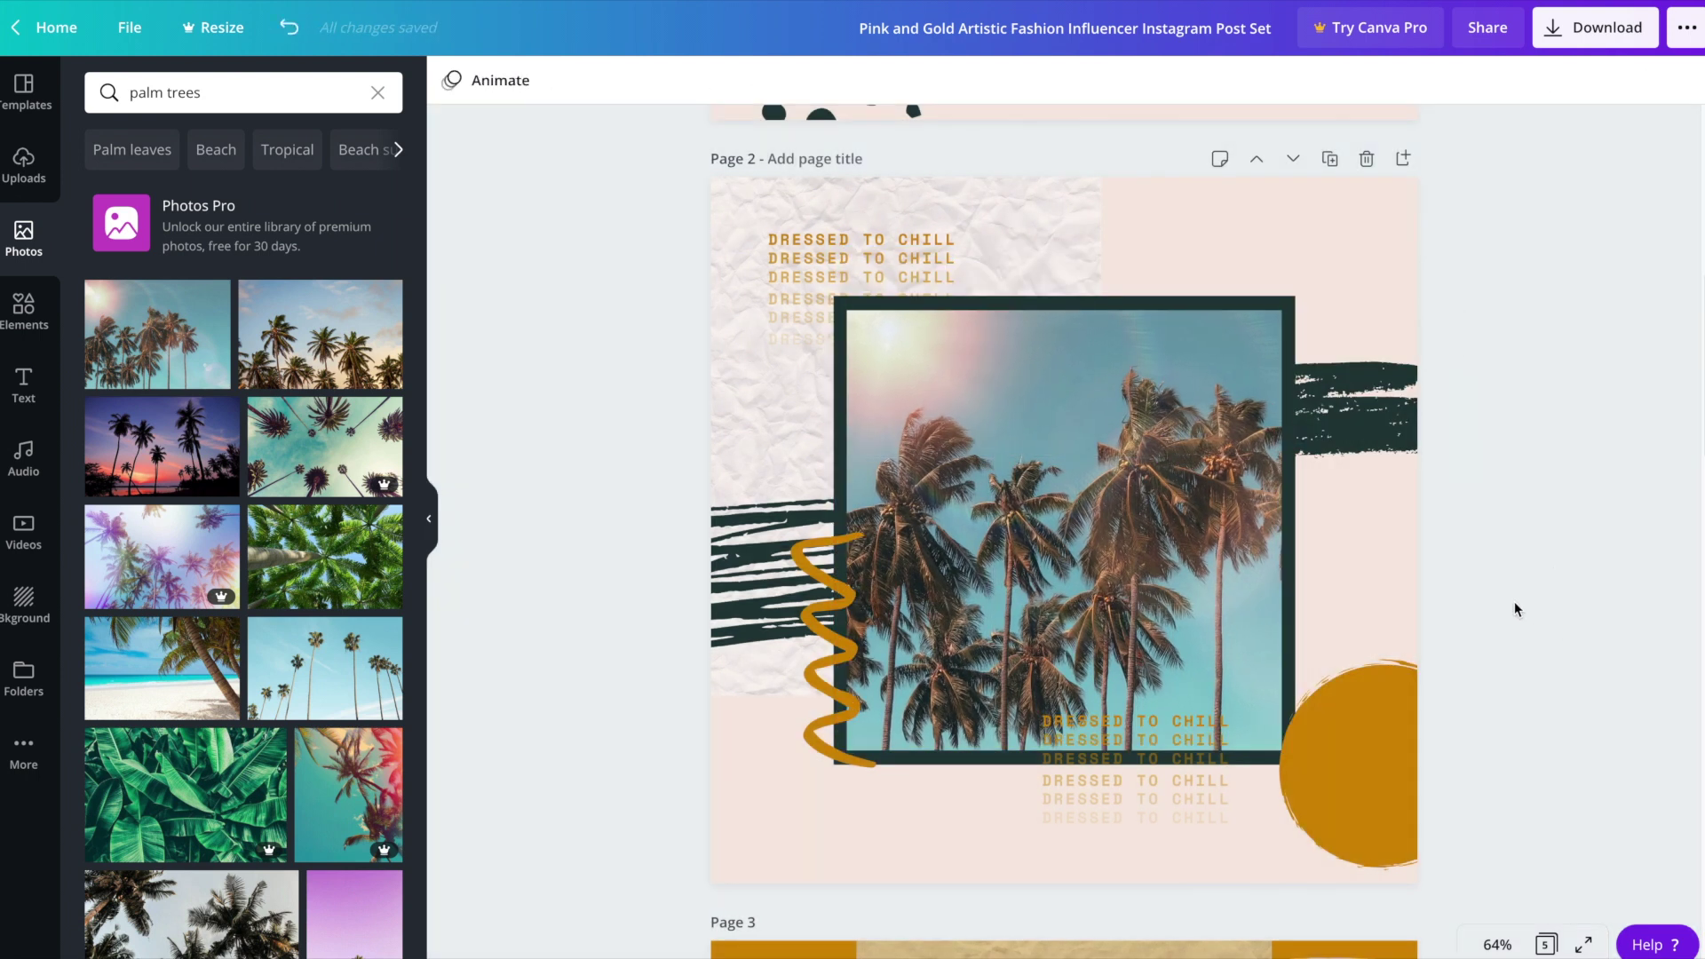
Replace the upper DRESSED TO CHILL lines on page 2 with GLOBETROTTER
{"action": "left_click", "coordinate": [889, 236]}
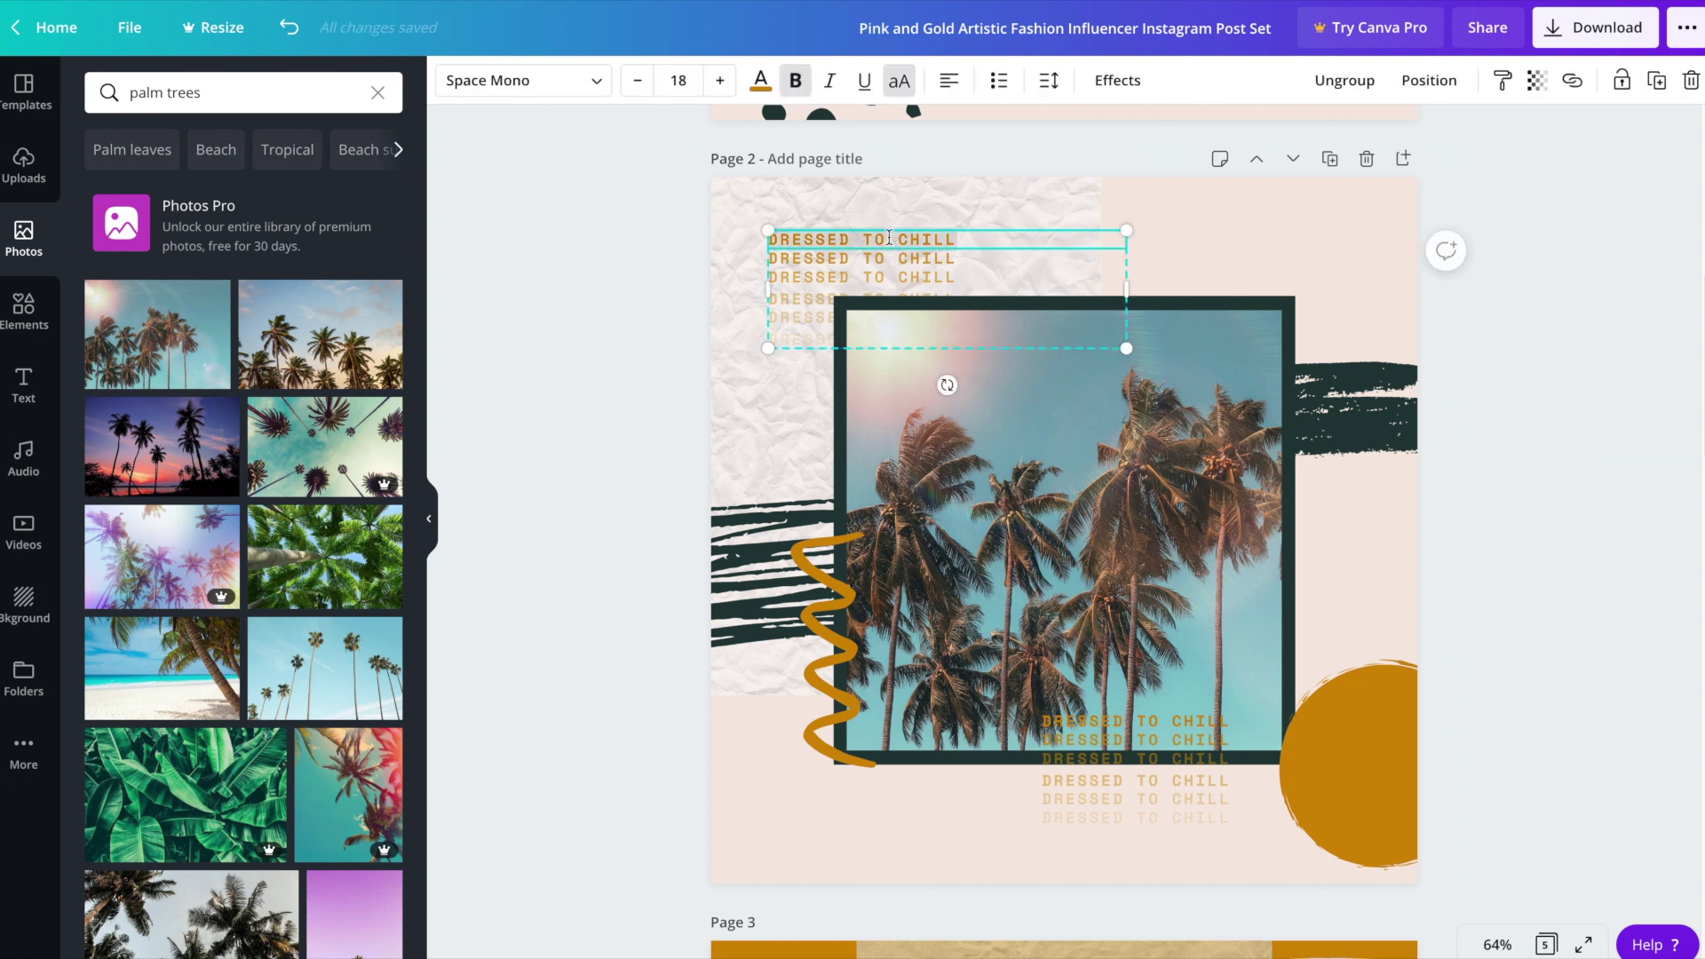
{"action": "type", "text": "GLOB"}
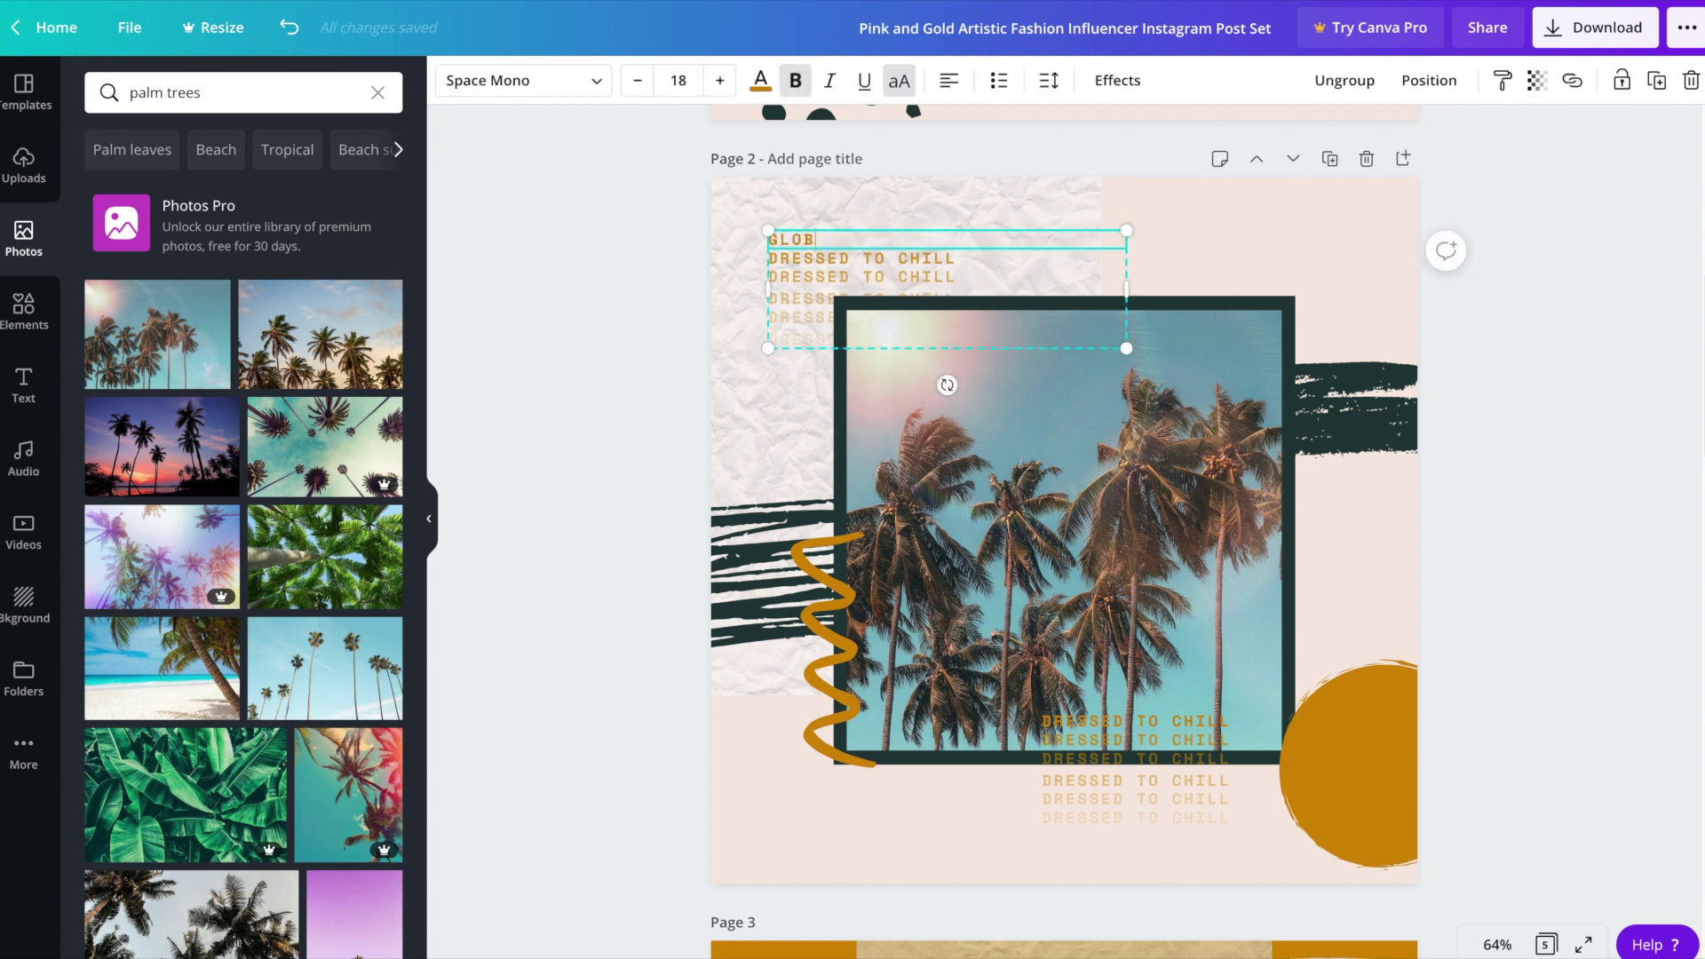
{"action": "type", "text": "ETROTTER"}
{"action": "key", "text": "shift+Home"}
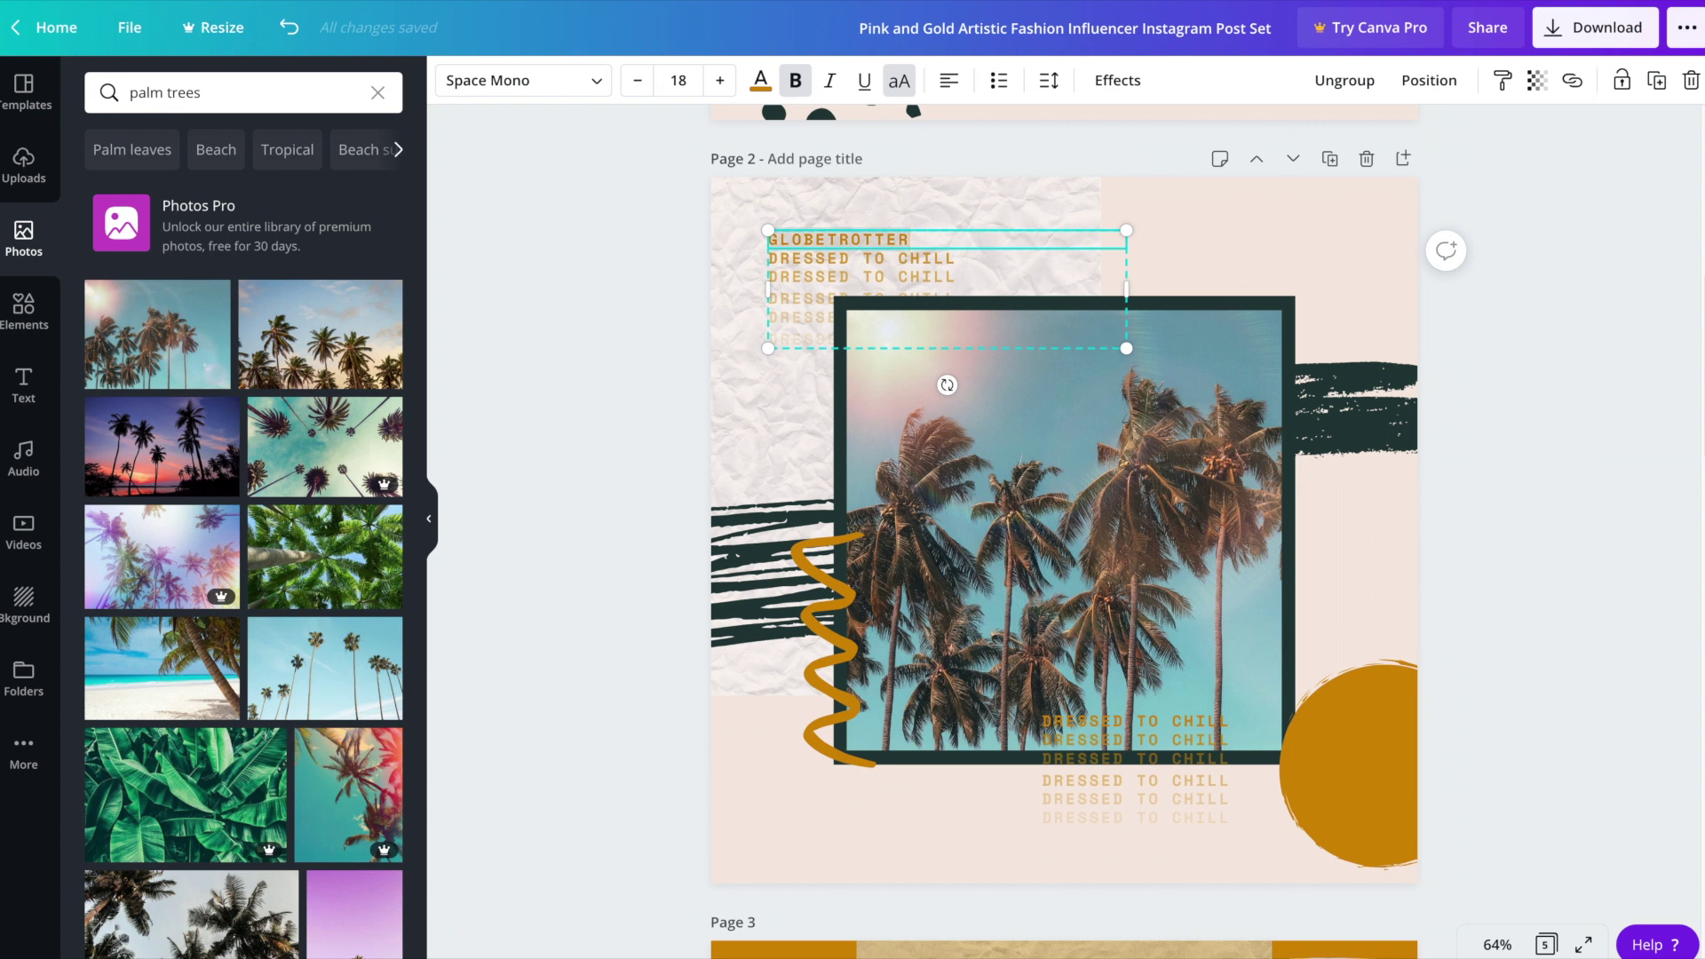
{"action": "key", "text": "ctrl+c"}
{"action": "left_click", "coordinate": [913, 260]}
{"action": "key", "text": "ctrl+a"}
{"action": "key", "text": "ctrl+v"}
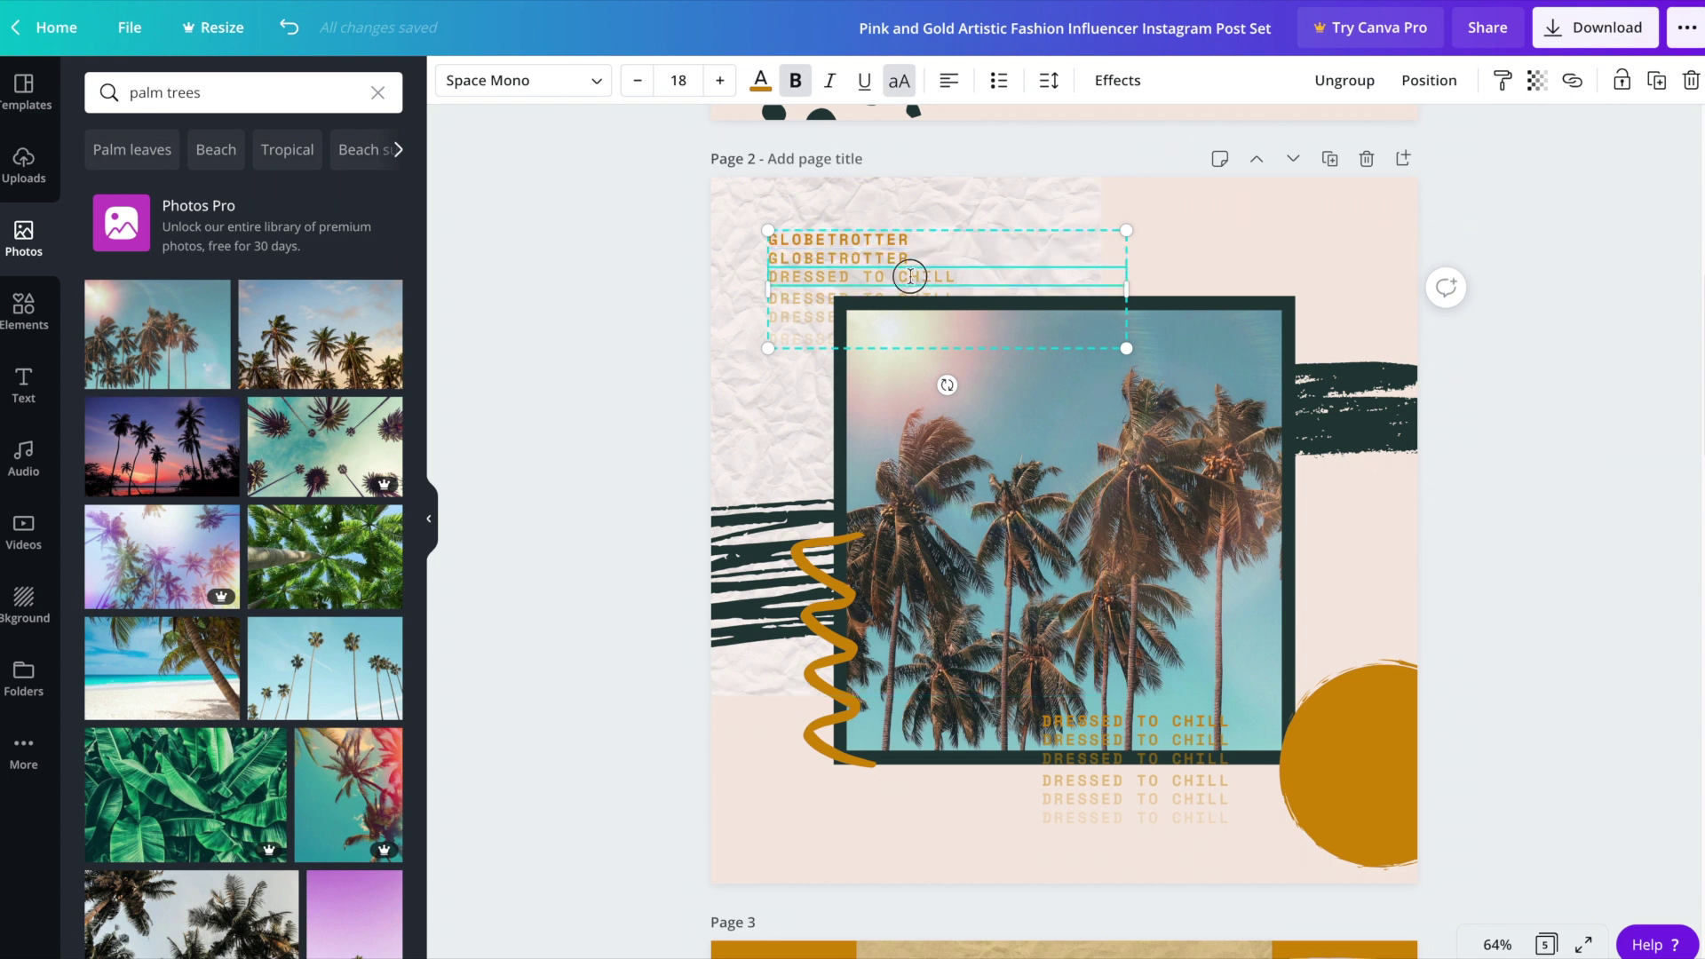
{"action": "left_click", "coordinate": [910, 274]}
{"action": "key", "text": "ctrl+a"}
{"action": "key", "text": "ctrl+v"}
{"action": "left_click", "coordinate": [800, 328]}
{"action": "key", "text": "ctrl+a"}
{"action": "key", "text": "ctrl+v"}
Paste GLOBETROTTER into the lower DRESSED TO CHILL text group
{"action": "left_click", "coordinate": [1091, 727]}
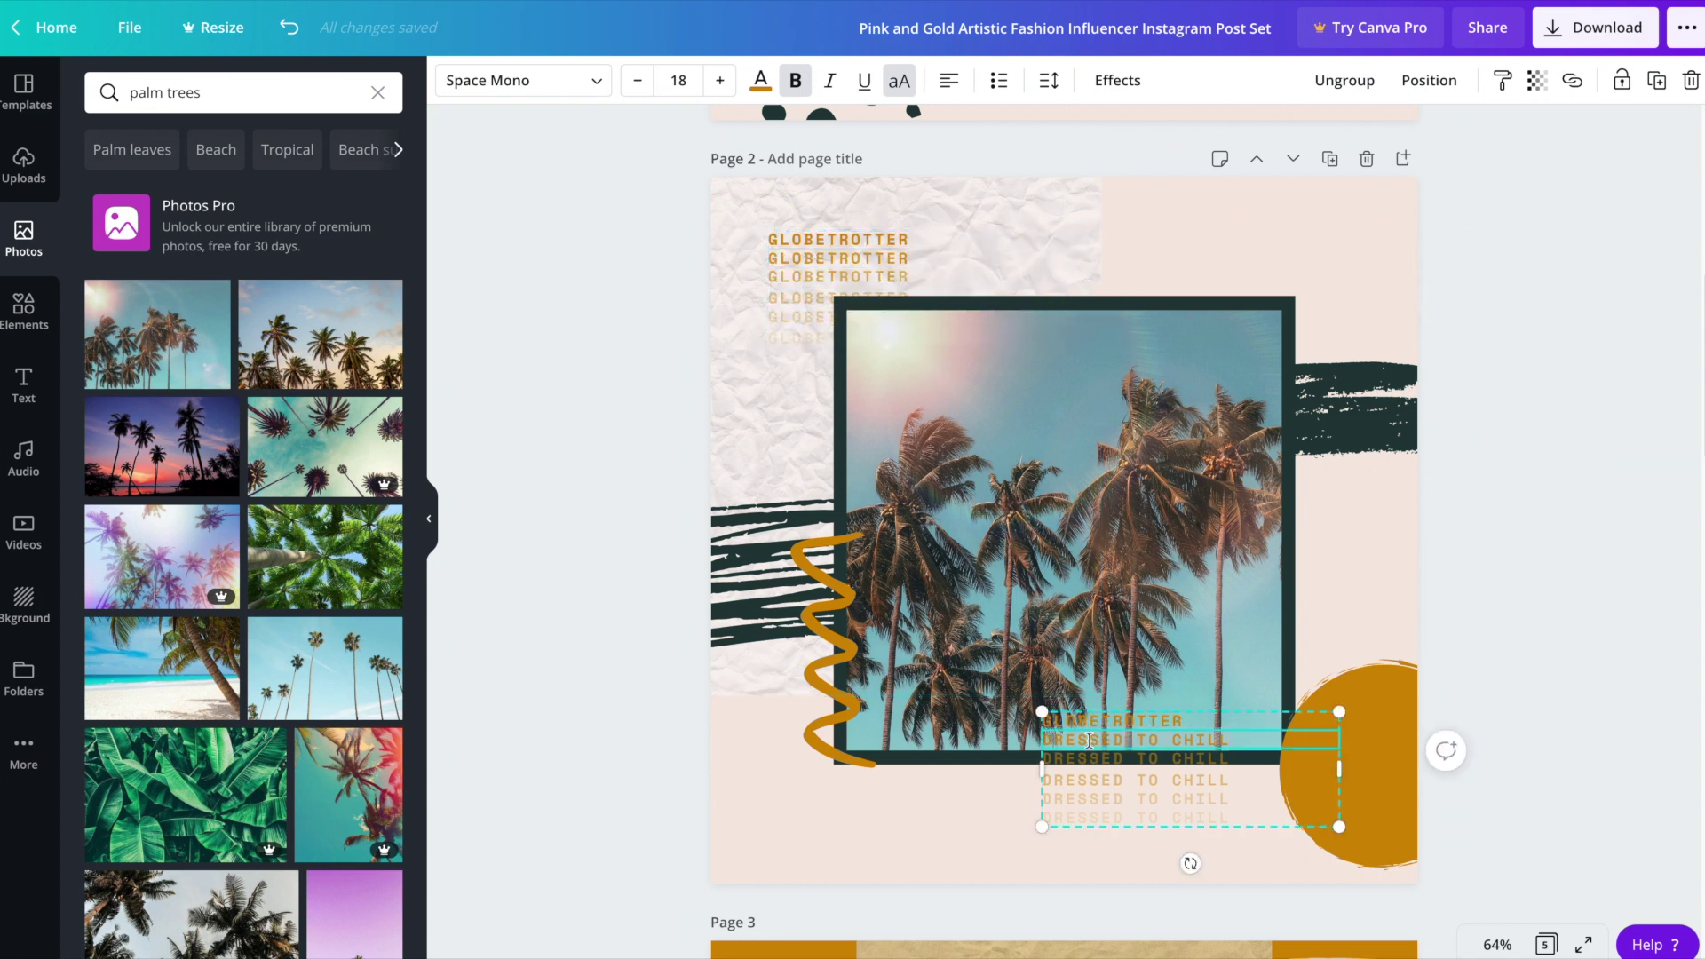
{"action": "key", "text": "ctrl+v"}
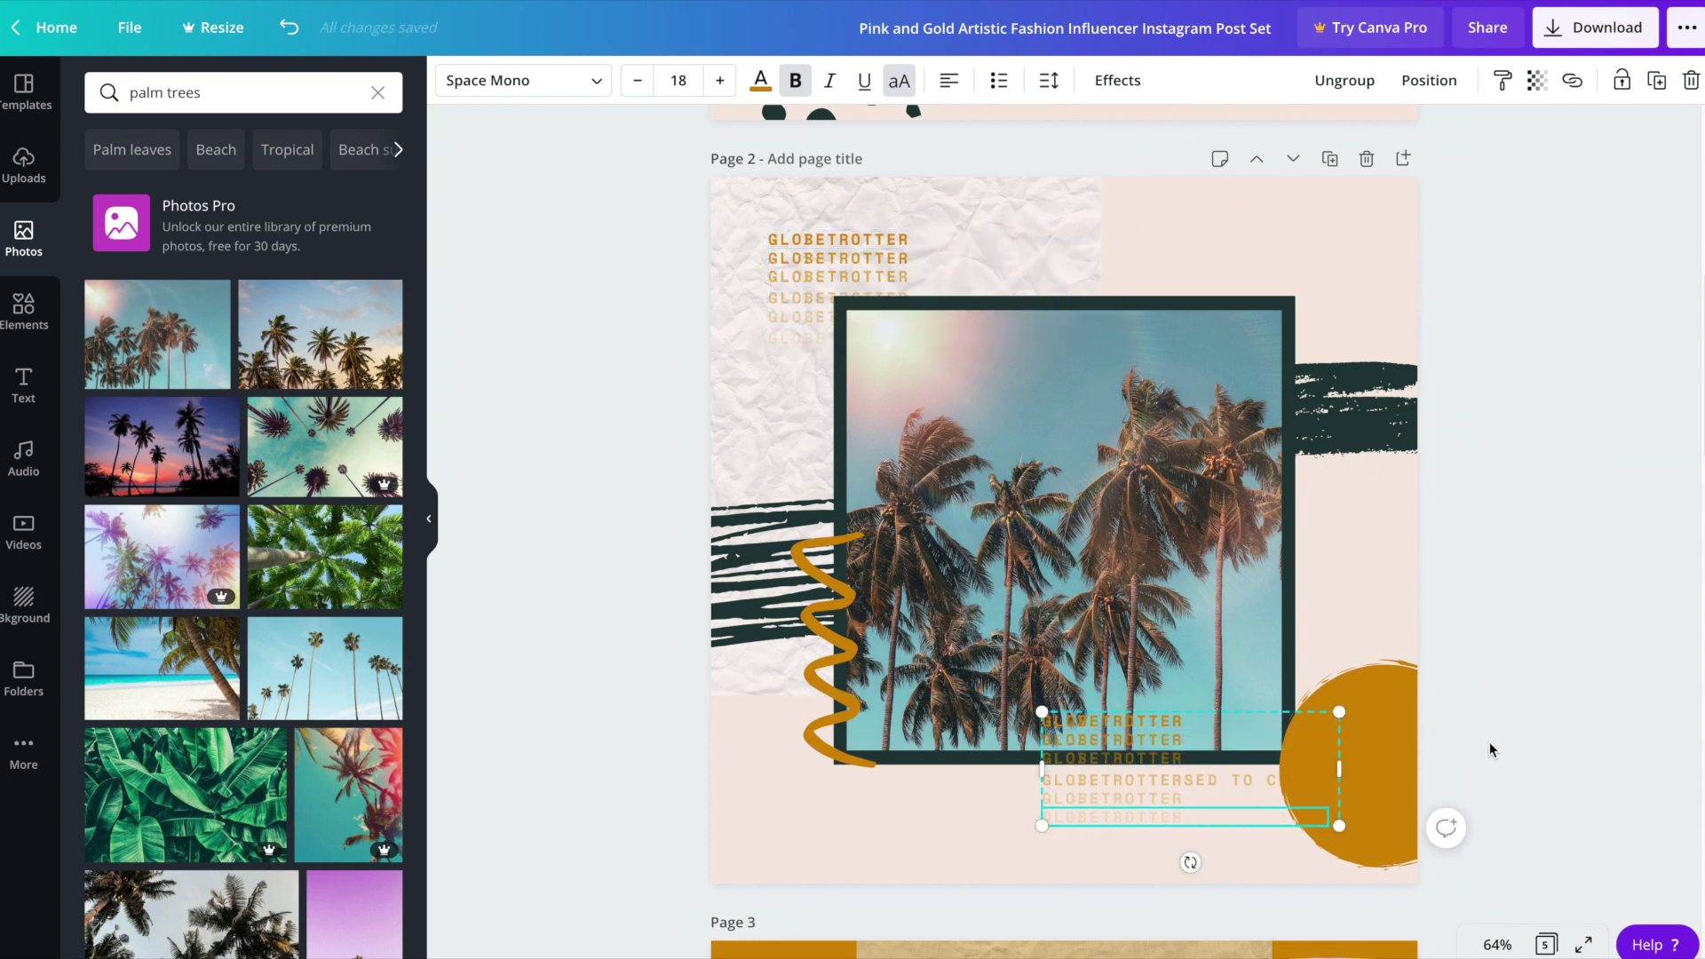
{"action": "left_click", "coordinate": [1528, 609]}
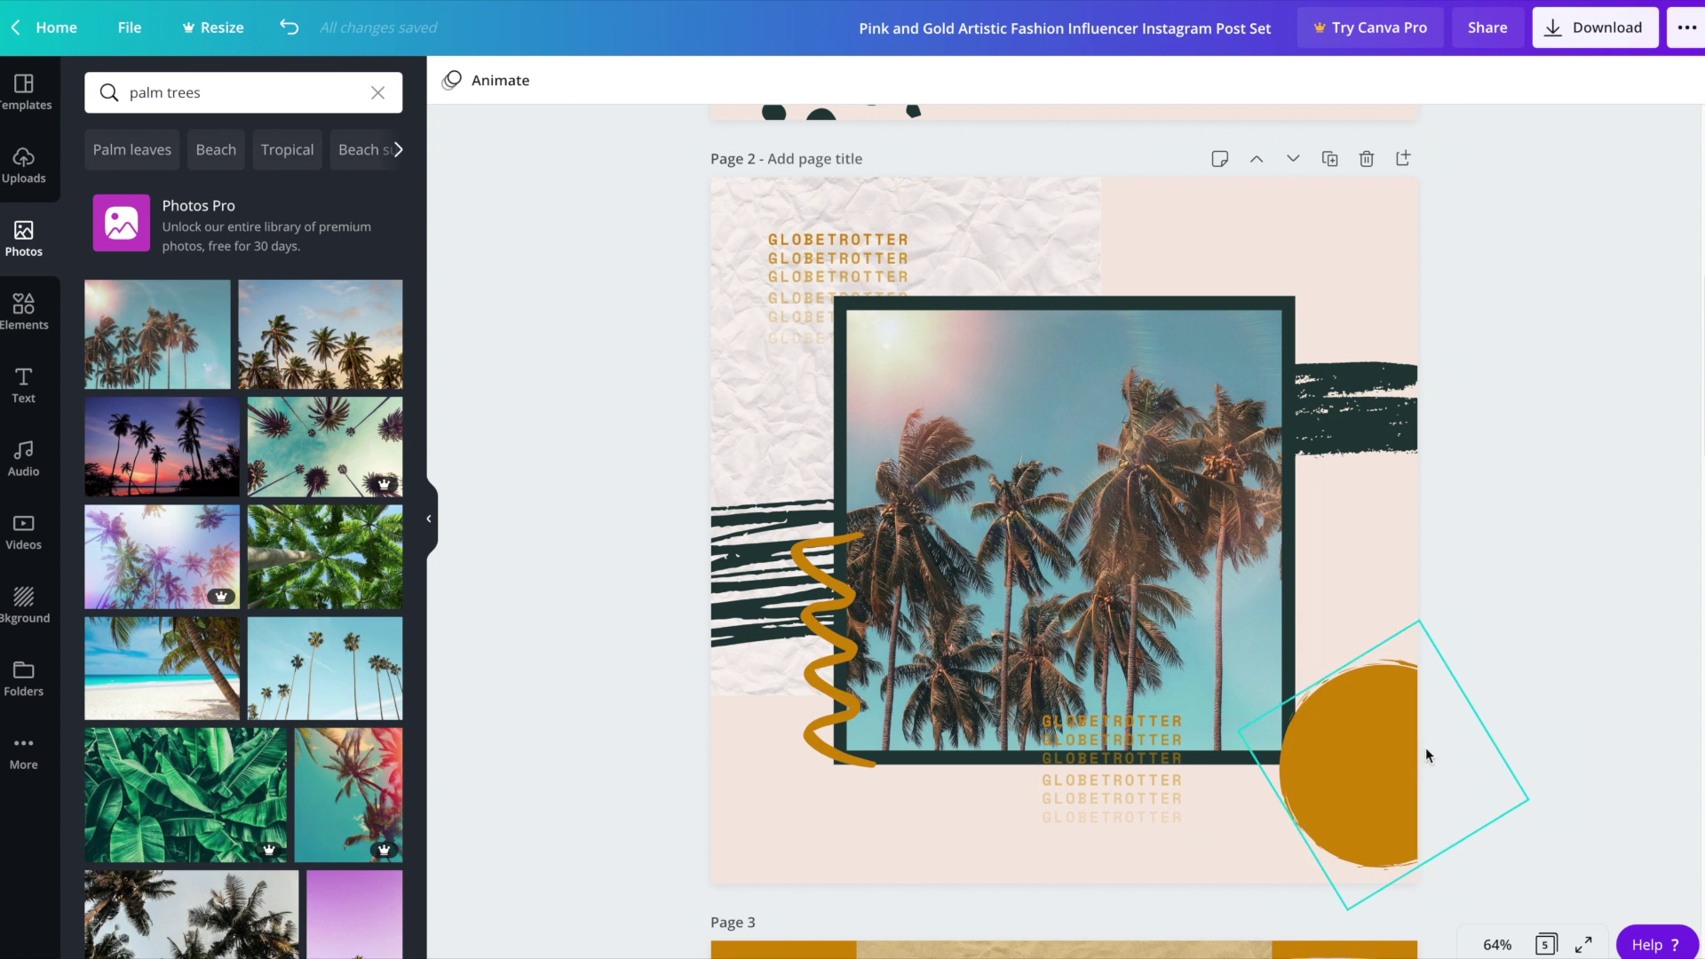
Nudge the lower GLOBETROTTER stack rightward over the gold circle
{"action": "left_click", "coordinate": [1145, 741]}
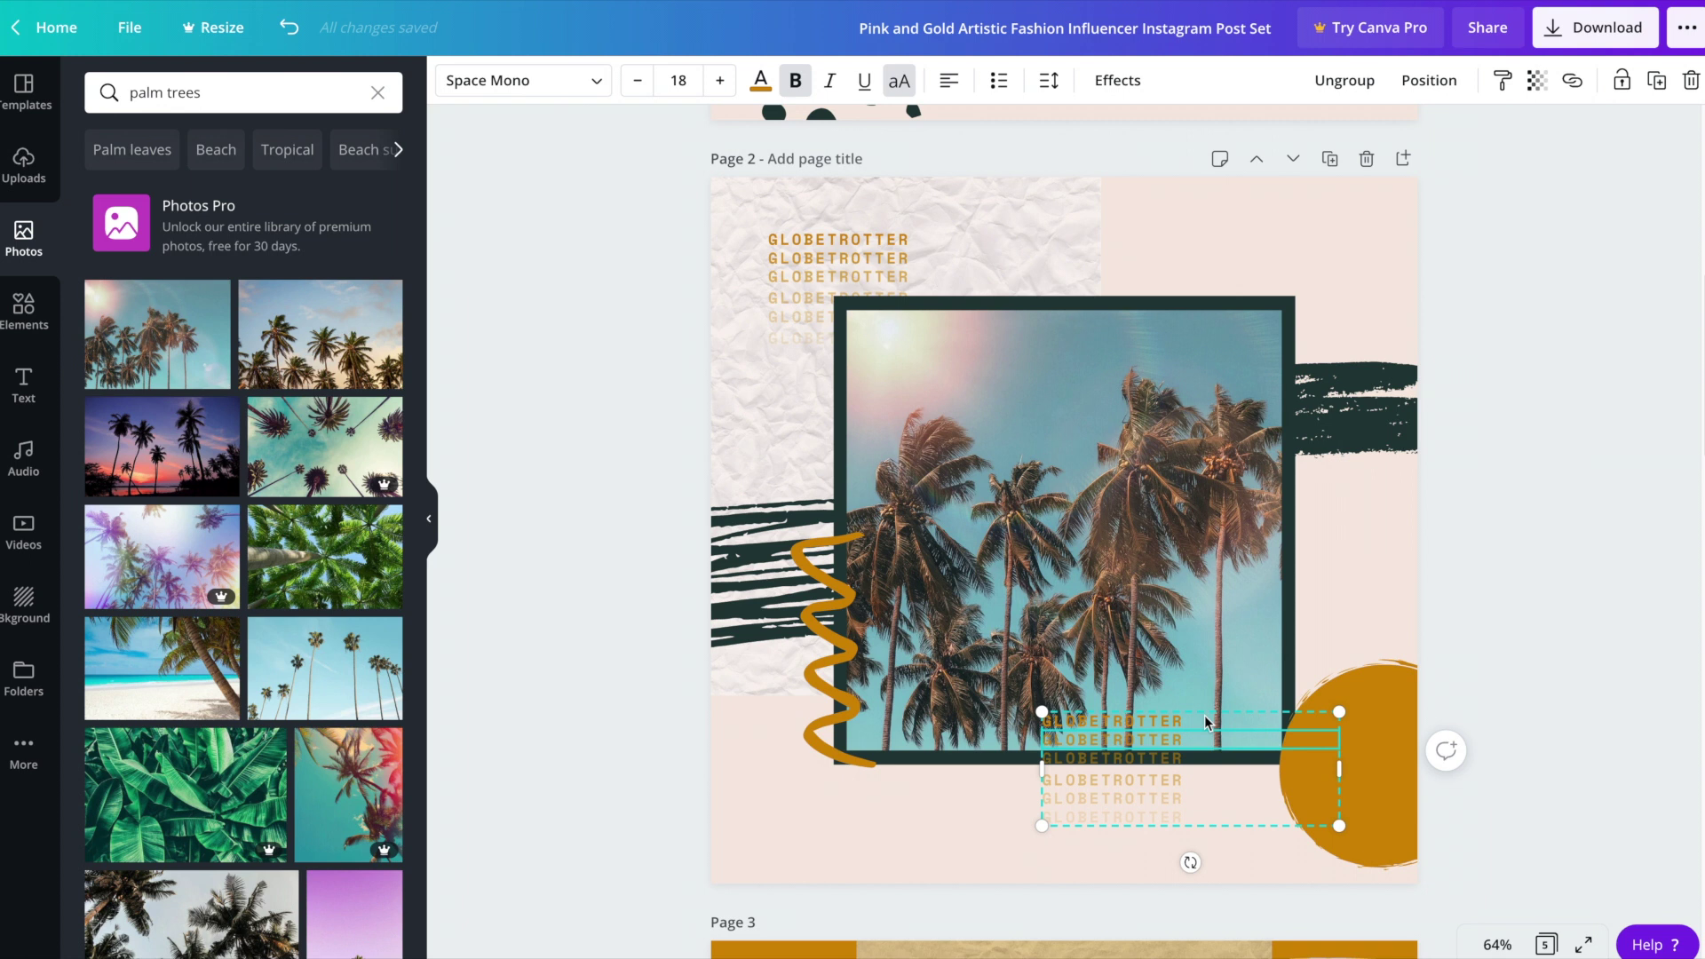
{"action": "key", "text": "Right"}
{"action": "key", "text": "Right"}
{"action": "key", "text": "Right"}
{"action": "key", "text": "Right"}
{"action": "key", "text": "Right"}
{"action": "key", "text": "Right"}
{"action": "key", "text": "Right"}
{"action": "key", "text": "Right"}
{"action": "key", "text": "Right"}
{"action": "key", "text": "Right"}
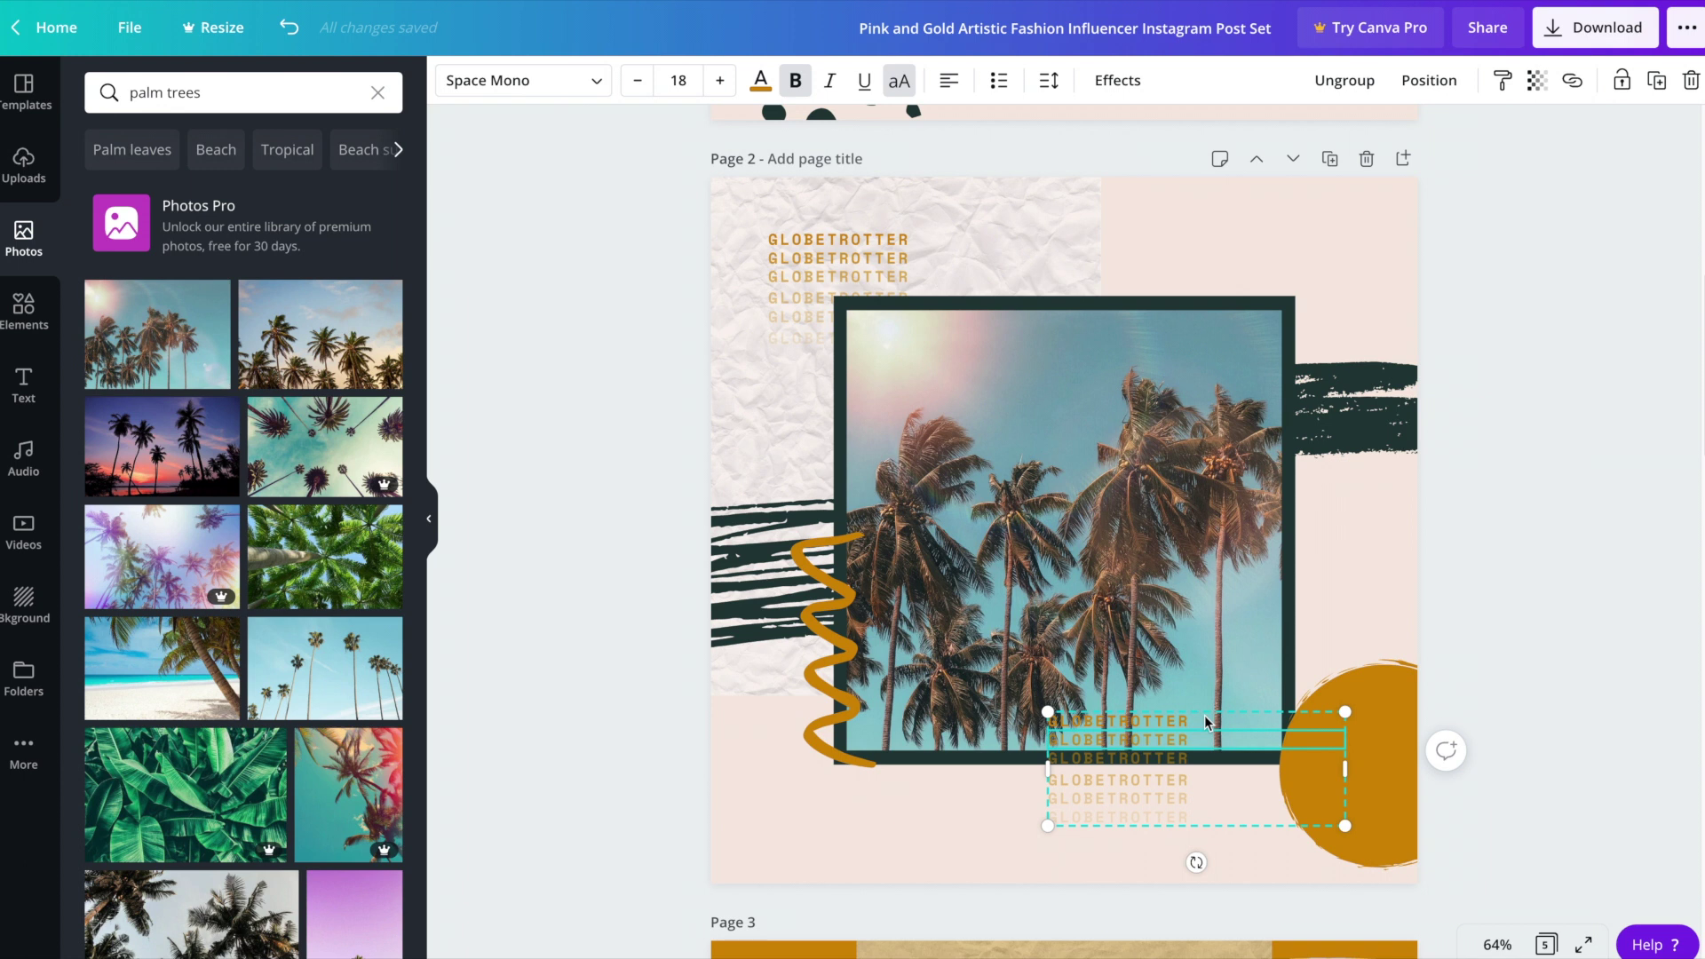
{"action": "key", "text": "shift+Right"}
{"action": "key", "text": "shift+Right"}
{"action": "key", "text": "shift+Right"}
{"action": "key", "text": "shift+Right"}
{"action": "key", "text": "shift+Right"}
{"action": "key", "text": "shift+Right"}
{"action": "key", "text": "shift+Right"}
{"action": "key", "text": "shift+Right"}
{"action": "key", "text": "shift+Right"}
{"action": "key", "text": "shift+Right"}
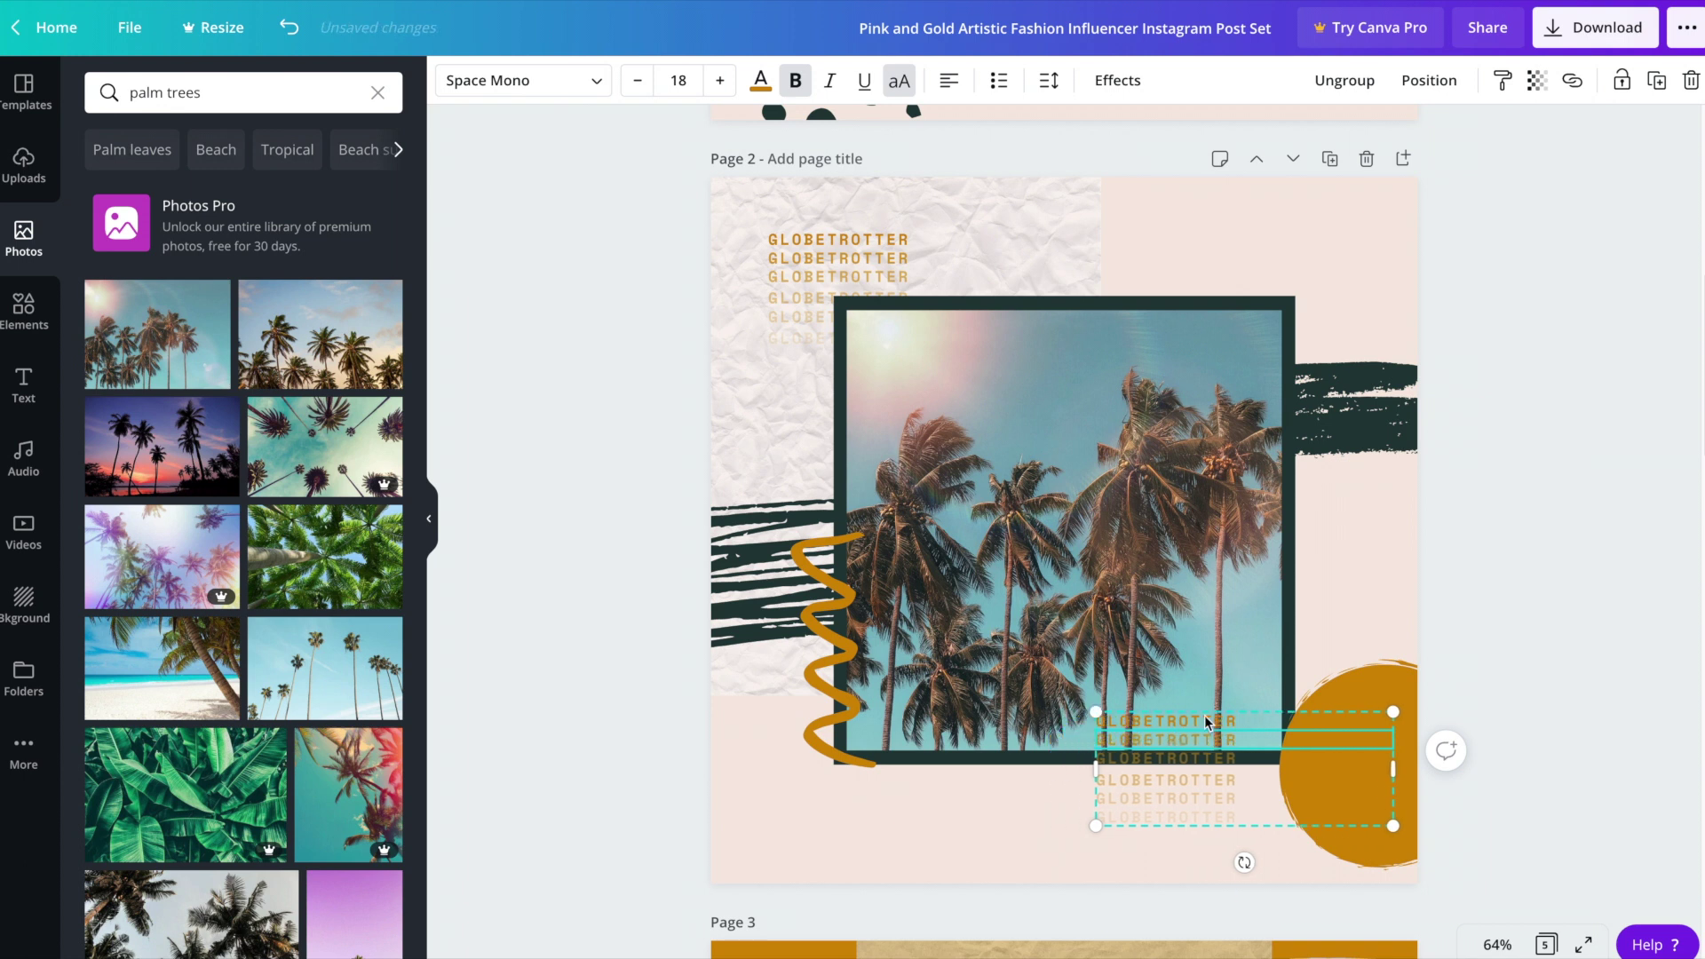
{"action": "key", "text": "shift+Right"}
{"action": "key", "text": "shift+Right"}
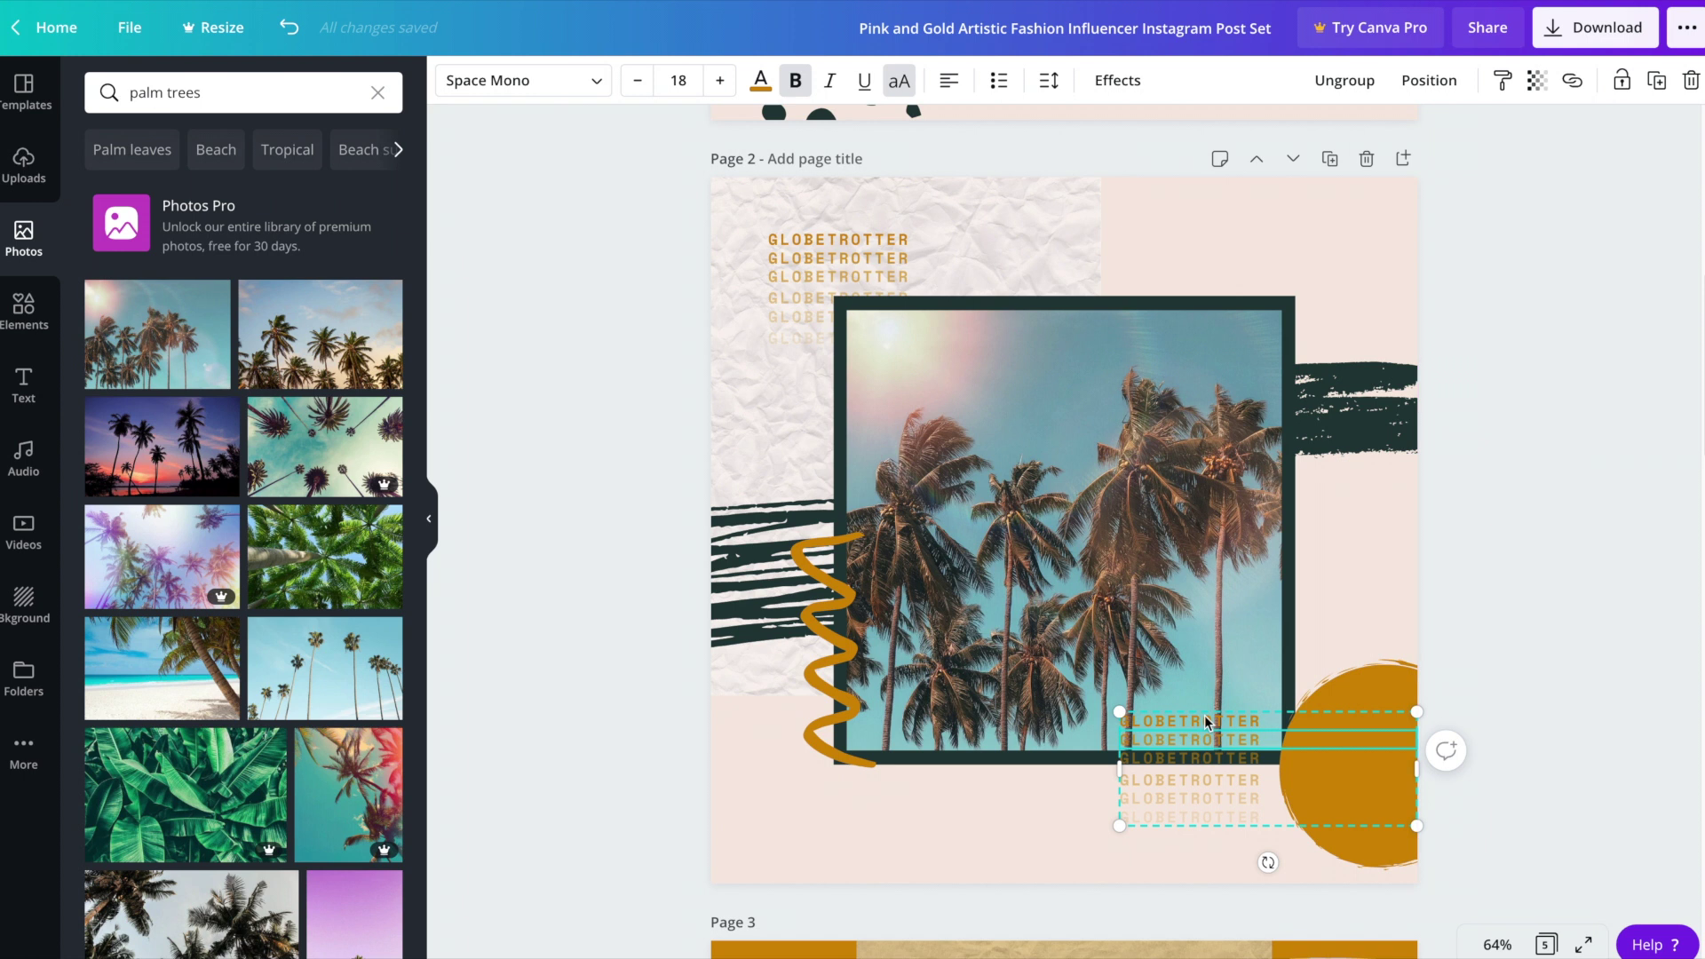
{"action": "left_click", "coordinate": [1591, 631]}
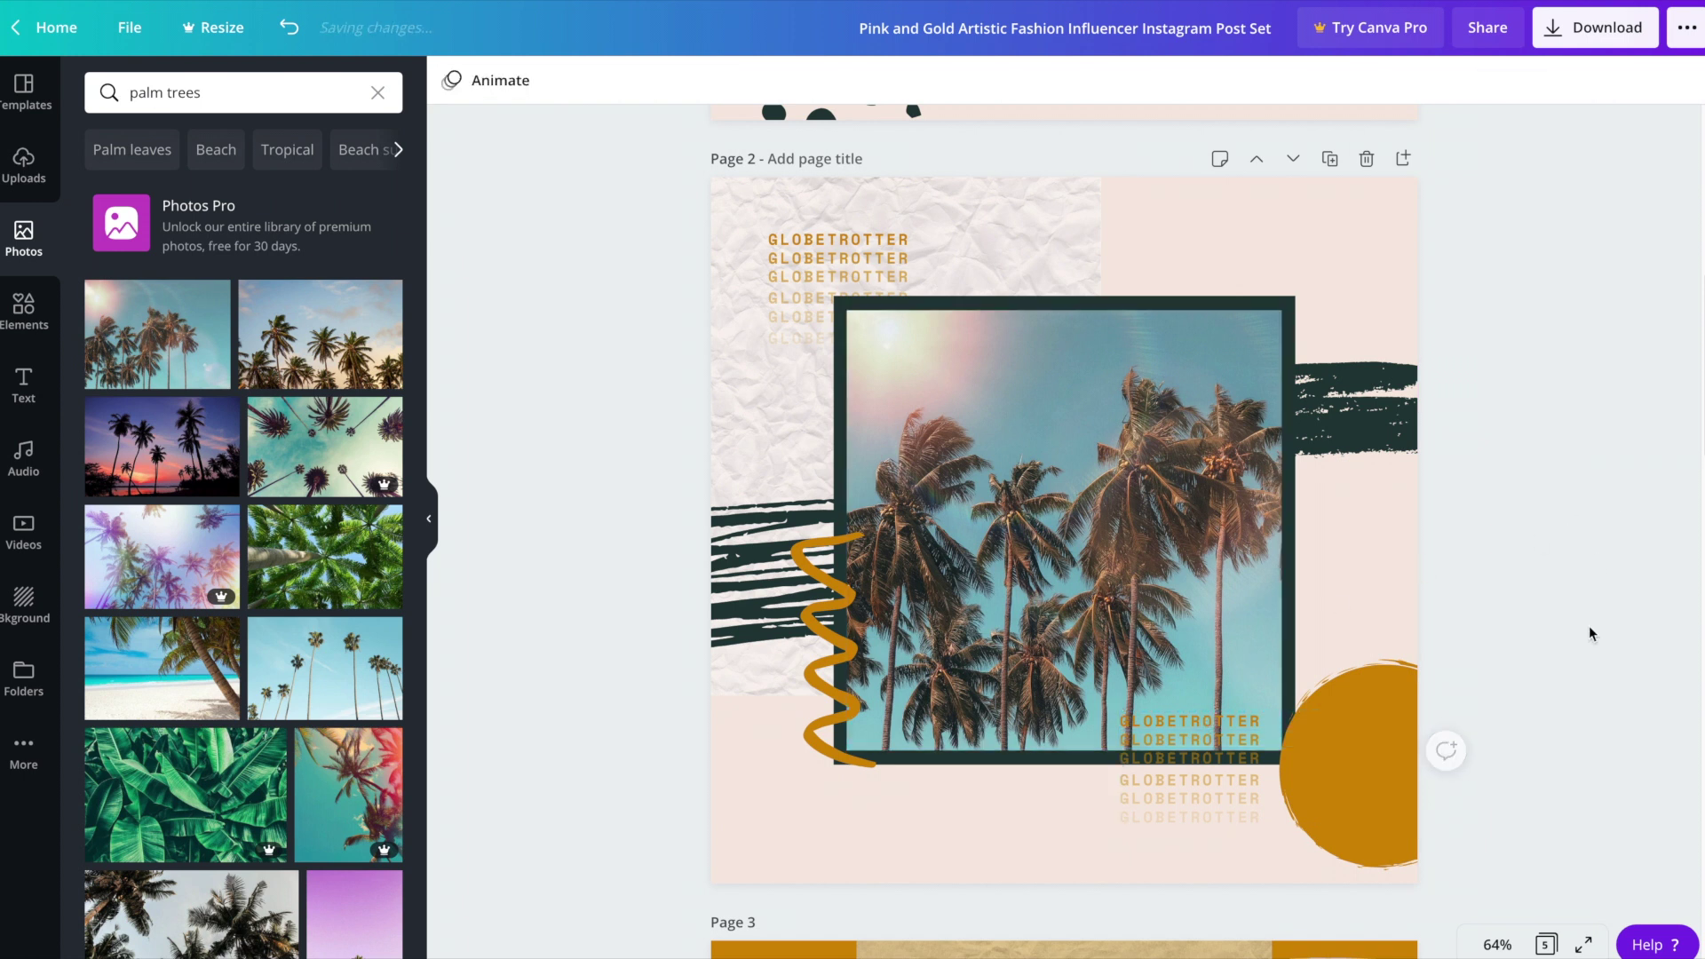
{"action": "left_click_drag", "start_coordinate": [1692, 380], "coordinate": [1640, 544]}
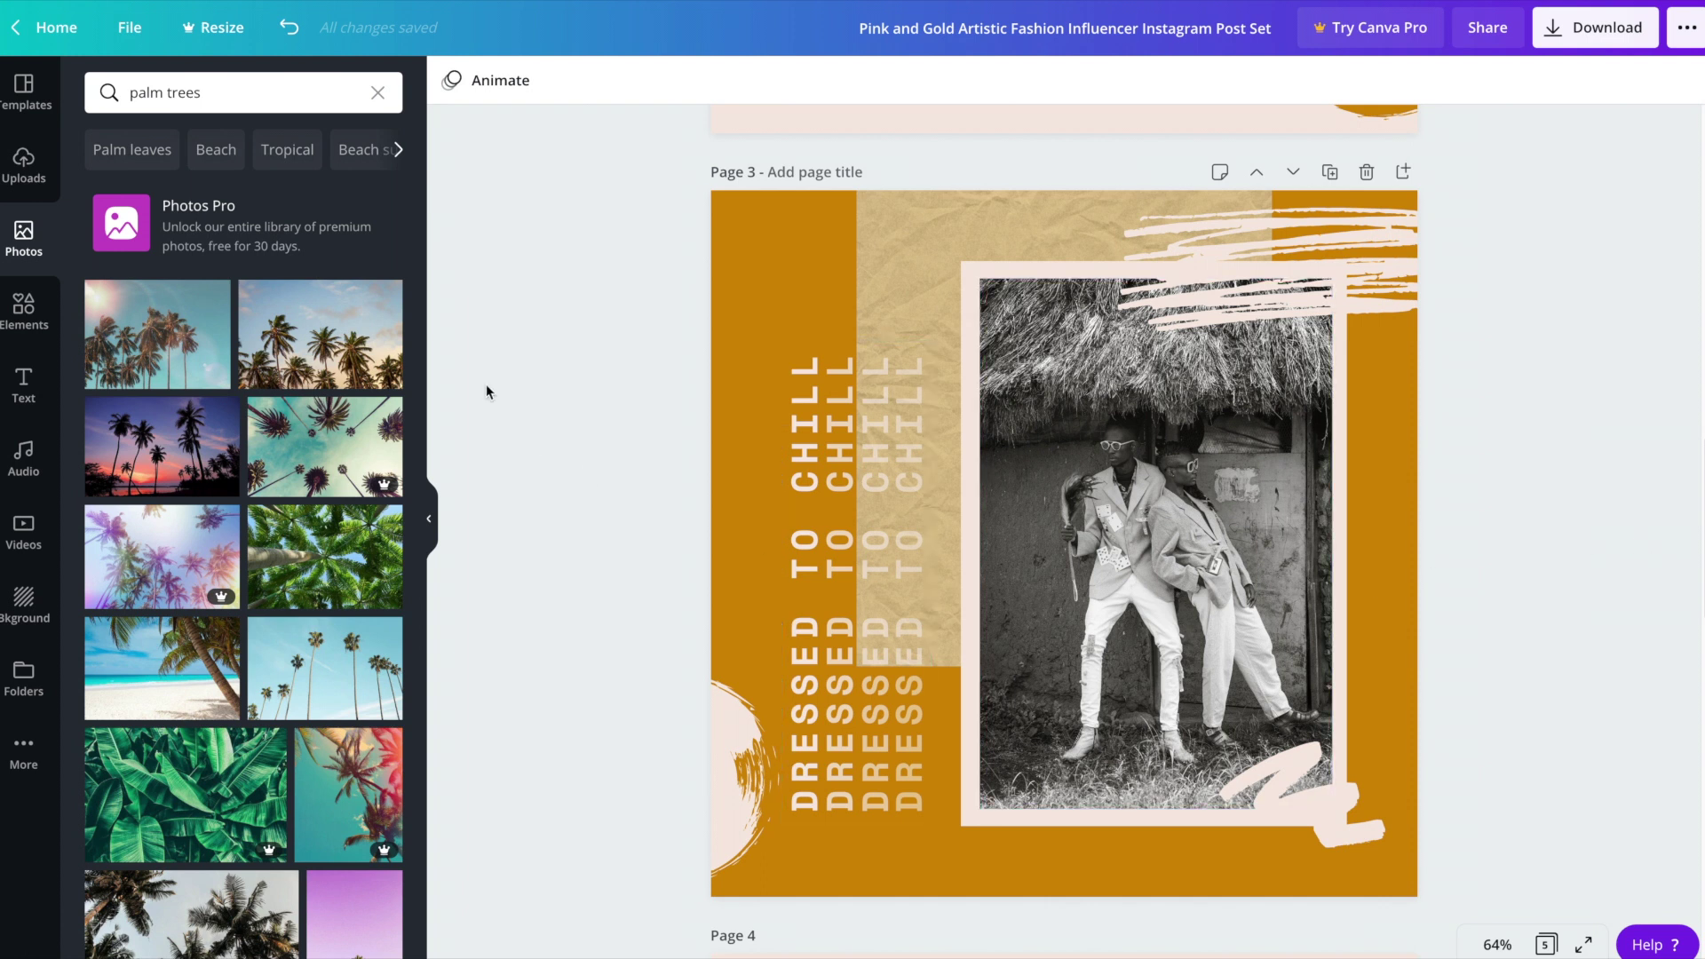
Search photos for 'ocean' and place the stormy waves photo in page 3's frame
{"action": "triple_click", "coordinate": [267, 99]}
{"action": "type", "text": "ocean"}
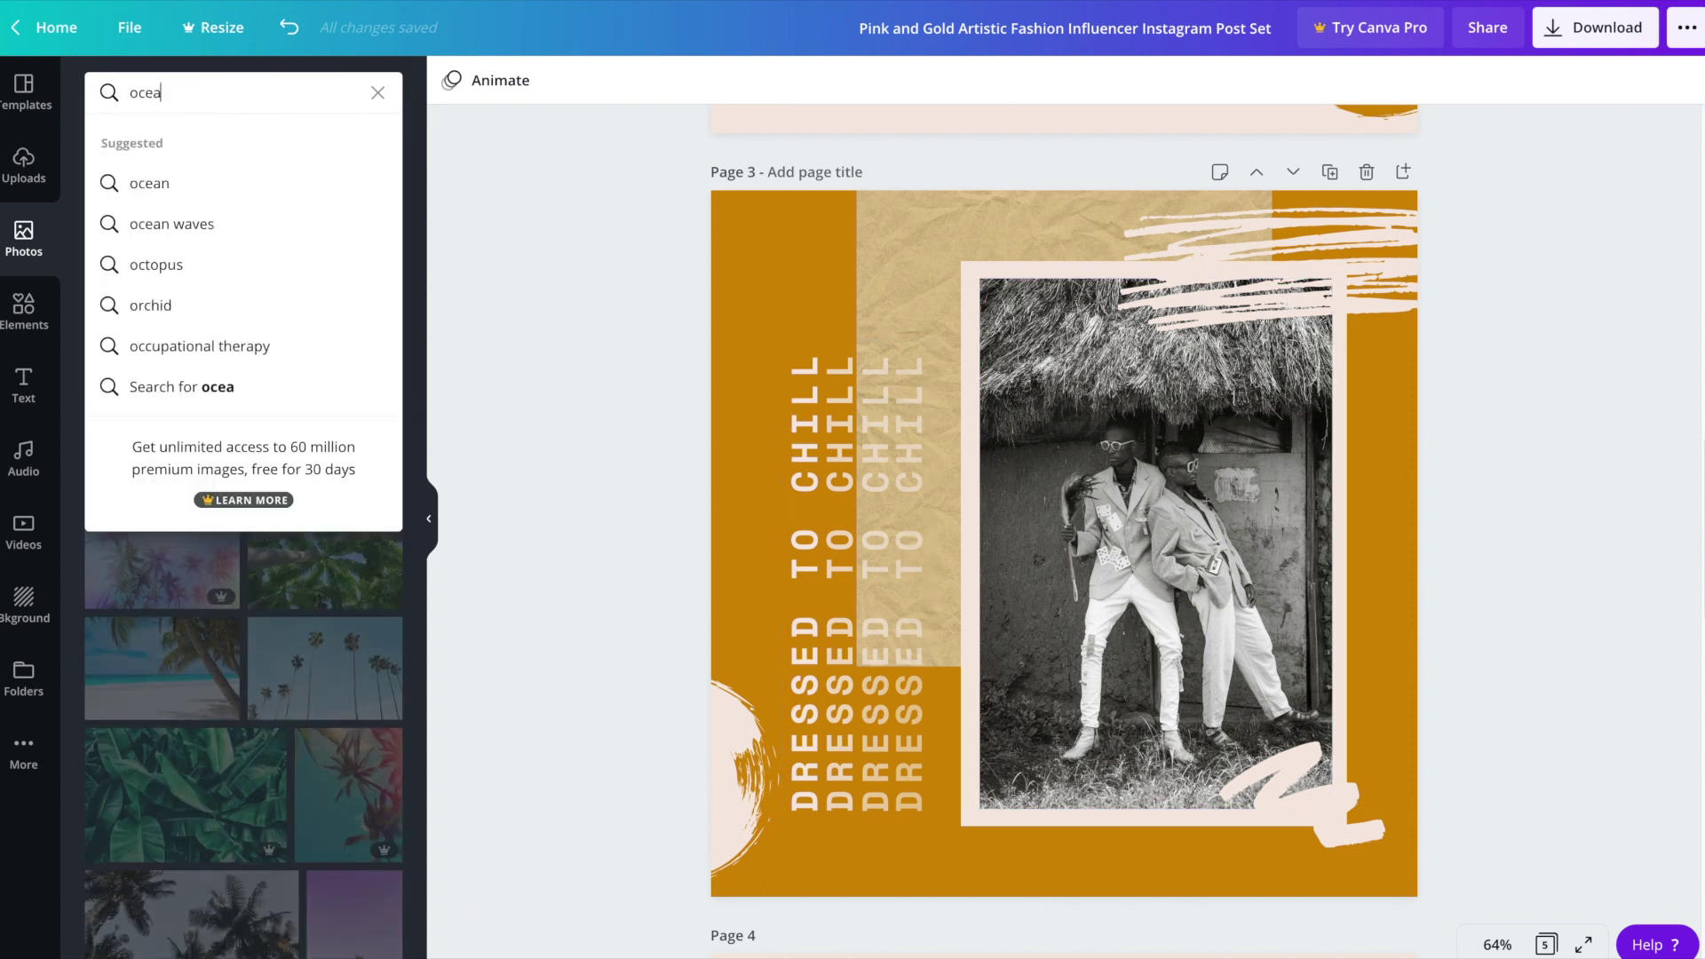
{"action": "key", "text": "Return"}
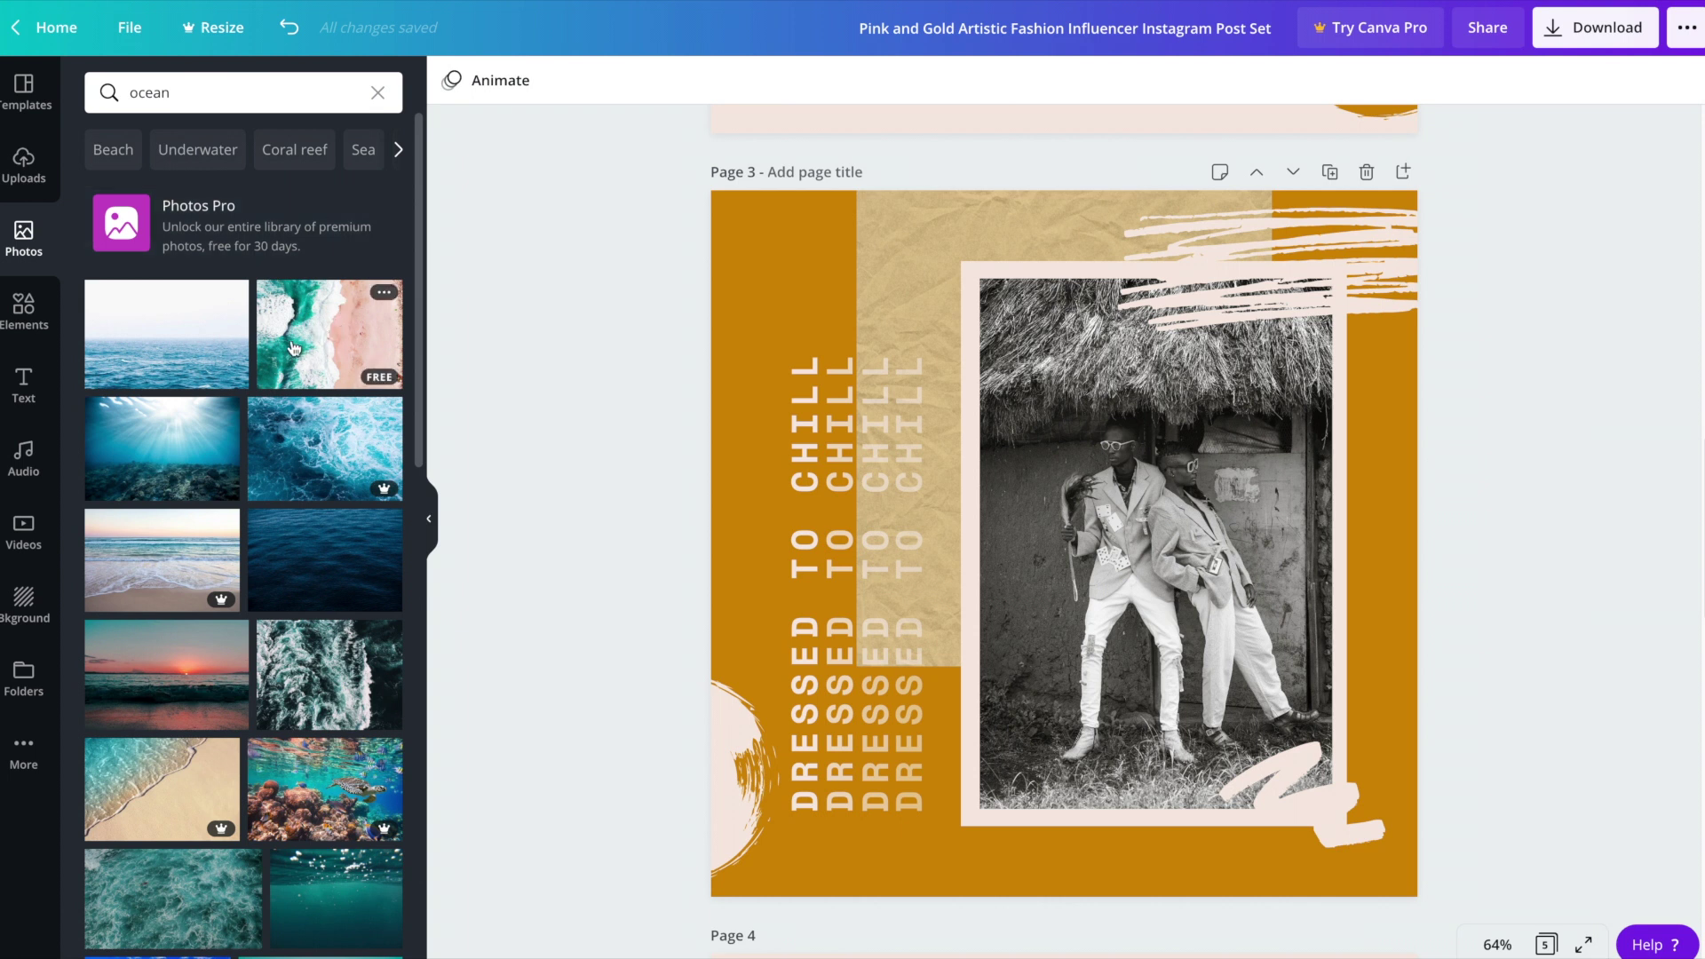
{"action": "left_click_drag", "start_coordinate": [291, 349], "coordinate": [1096, 621]}
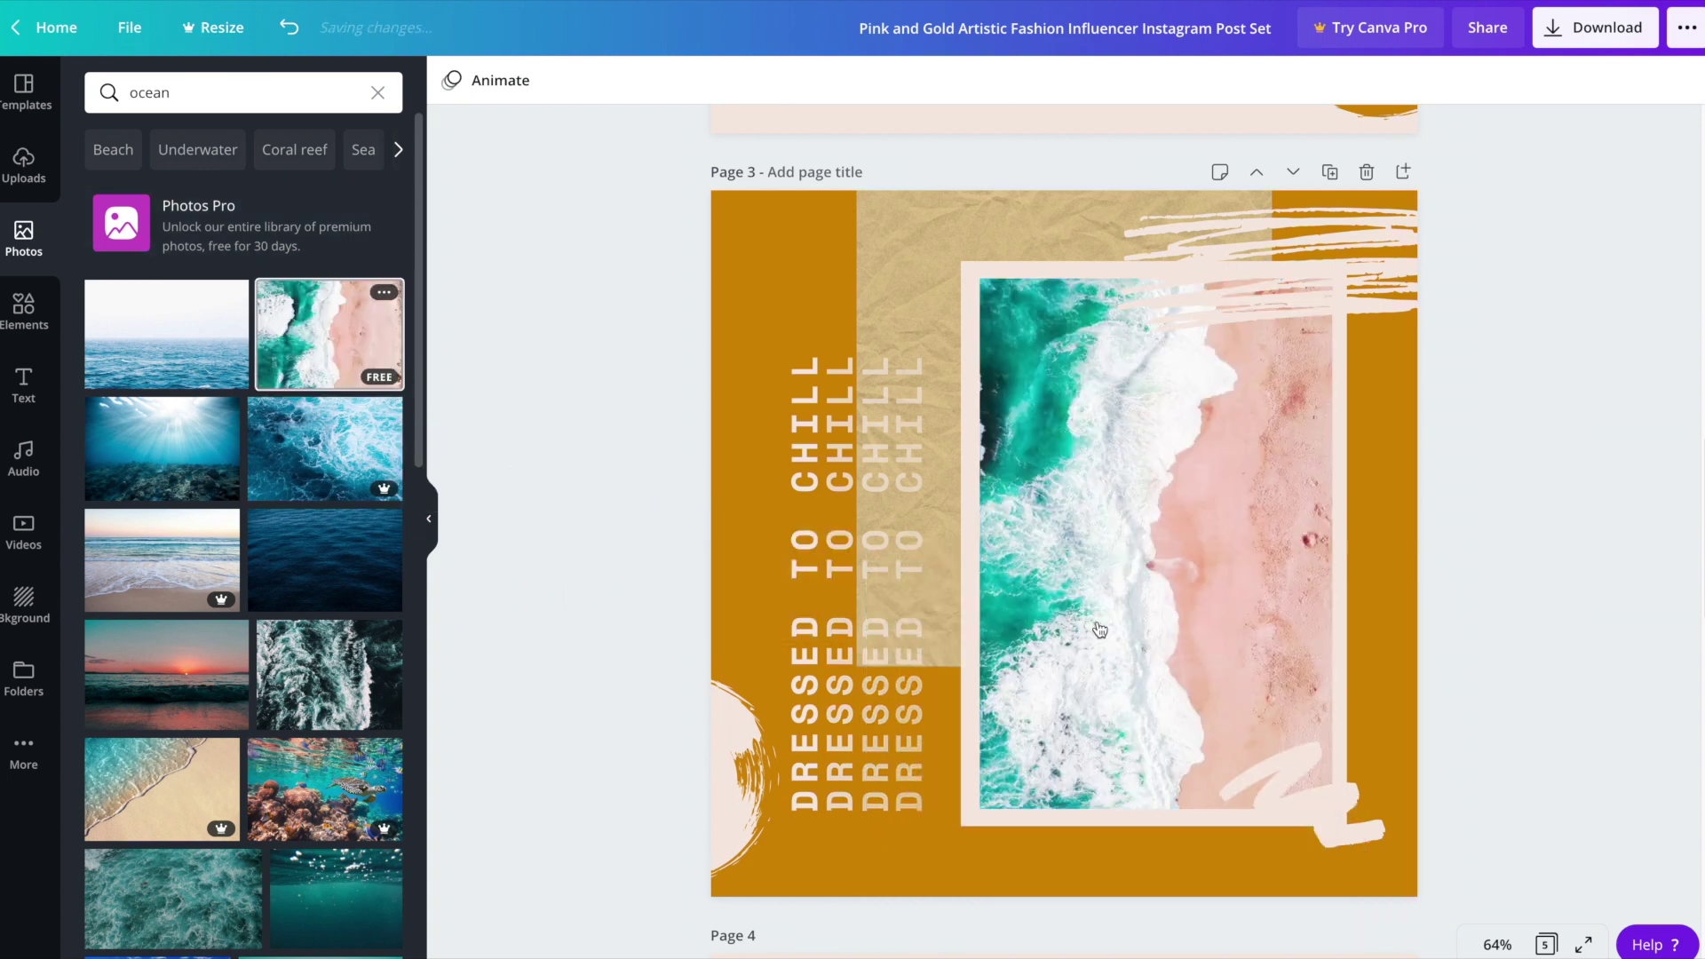
{"action": "left_click_drag", "start_coordinate": [338, 663], "coordinate": [1031, 648]}
Shift the waves photo left within page 3's frame
{"action": "left_click", "coordinate": [1079, 622]}
{"action": "double_click", "coordinate": [1078, 621]}
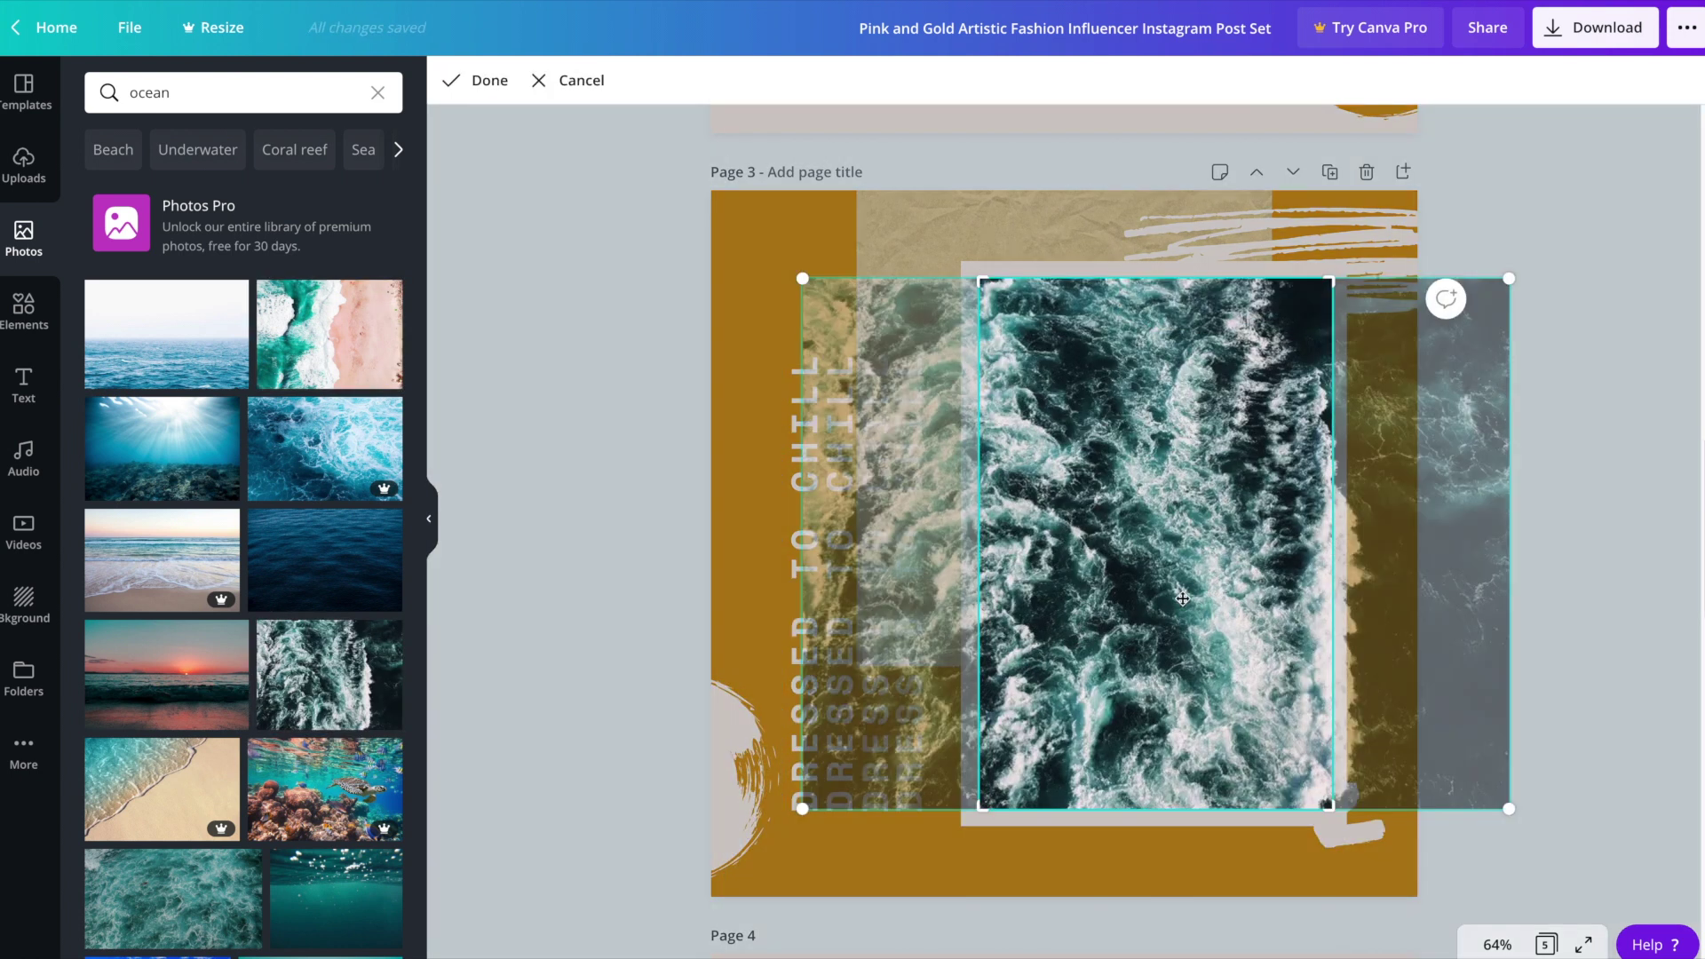
{"action": "left_click_drag", "start_coordinate": [1193, 587], "coordinate": [1026, 587]}
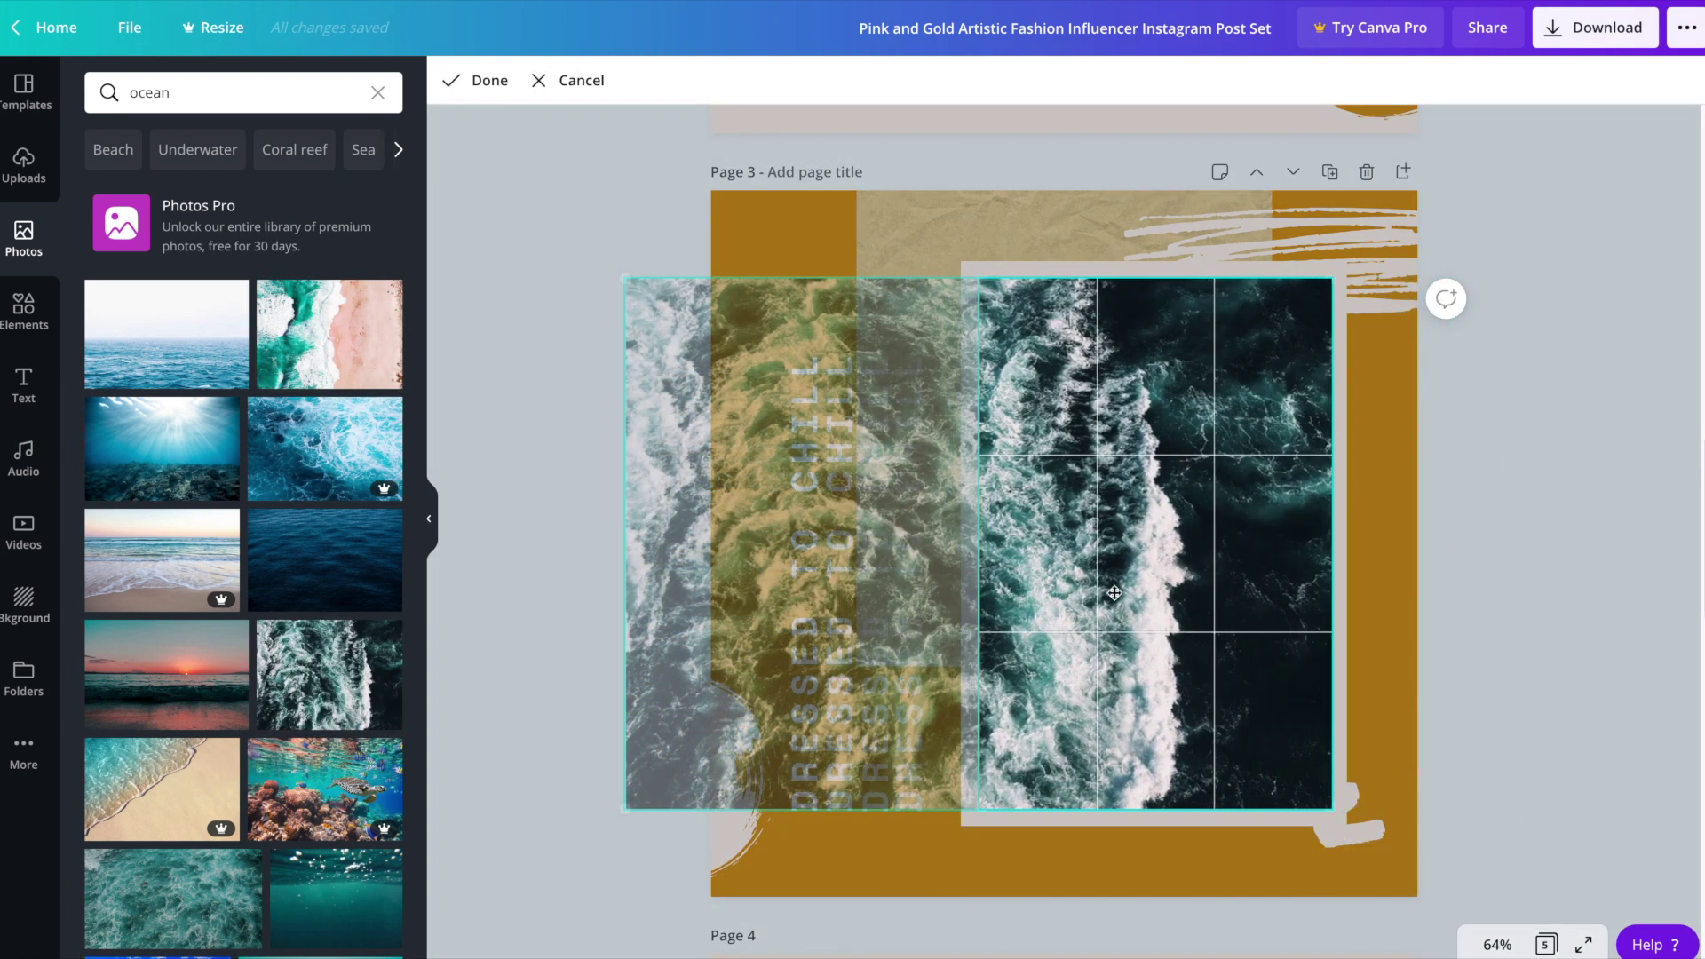
{"action": "left_click", "coordinate": [624, 278]}
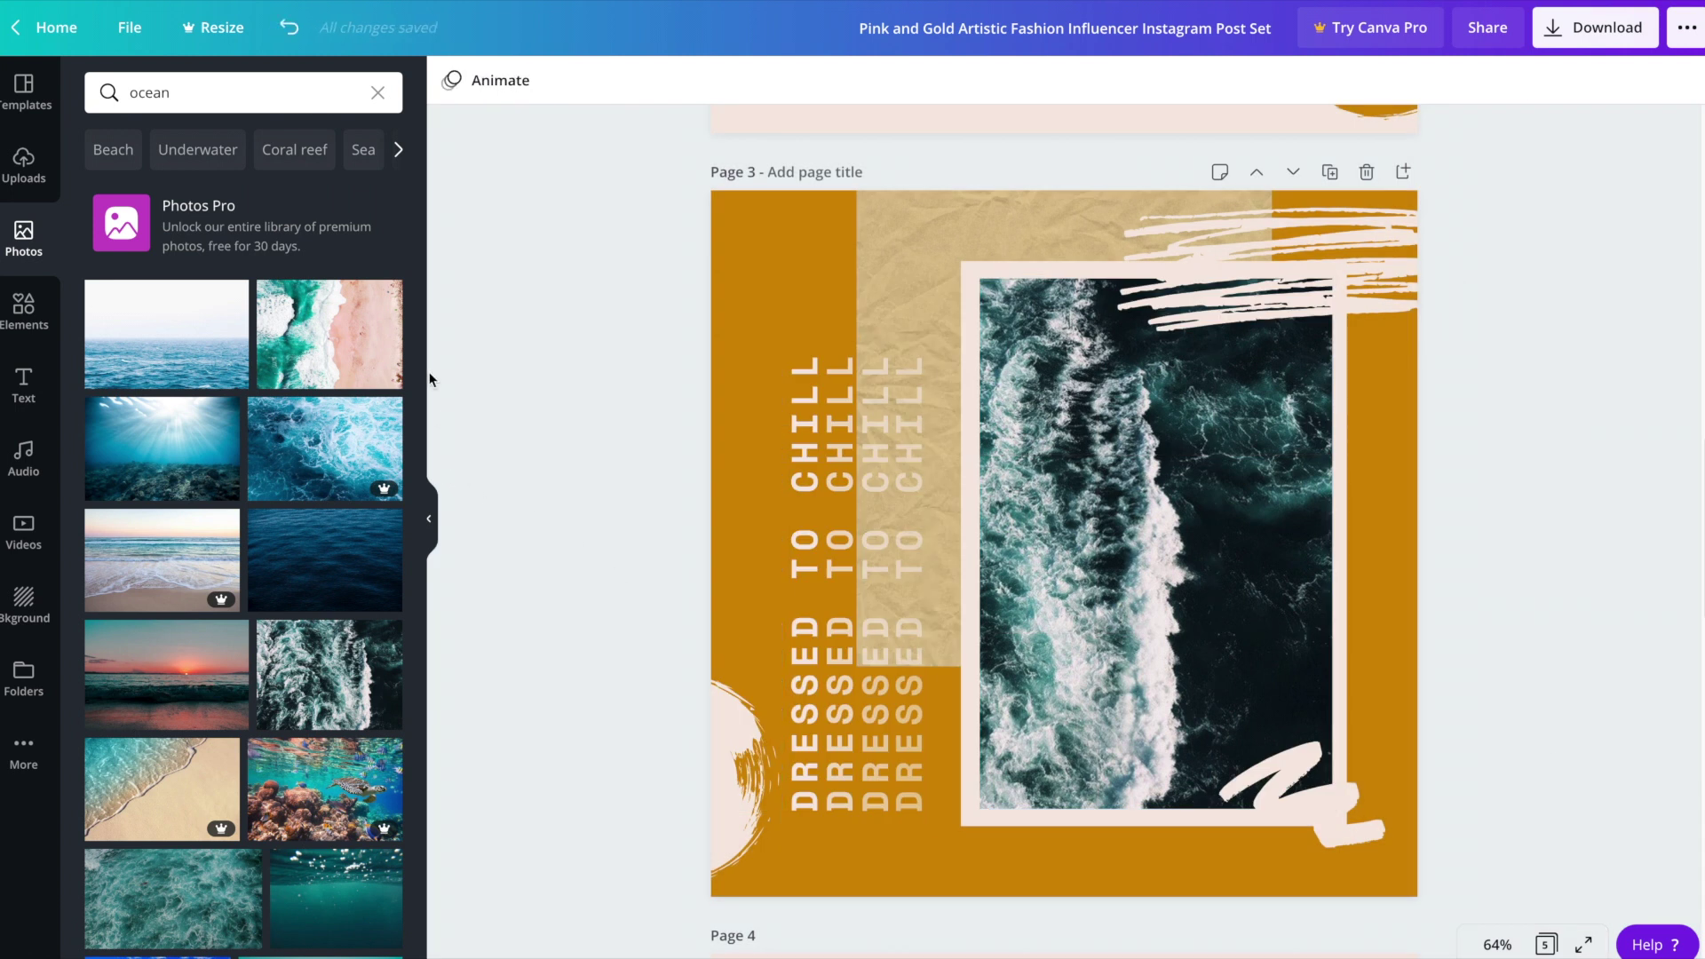
Replace page 3's dark waves with the aerial turquoise-and-pink-sand beach photo and reposition it in the frame
{"action": "left_click_drag", "start_coordinate": [417, 291], "coordinate": [385, 708]}
{"action": "left_click", "coordinate": [135, 691]}
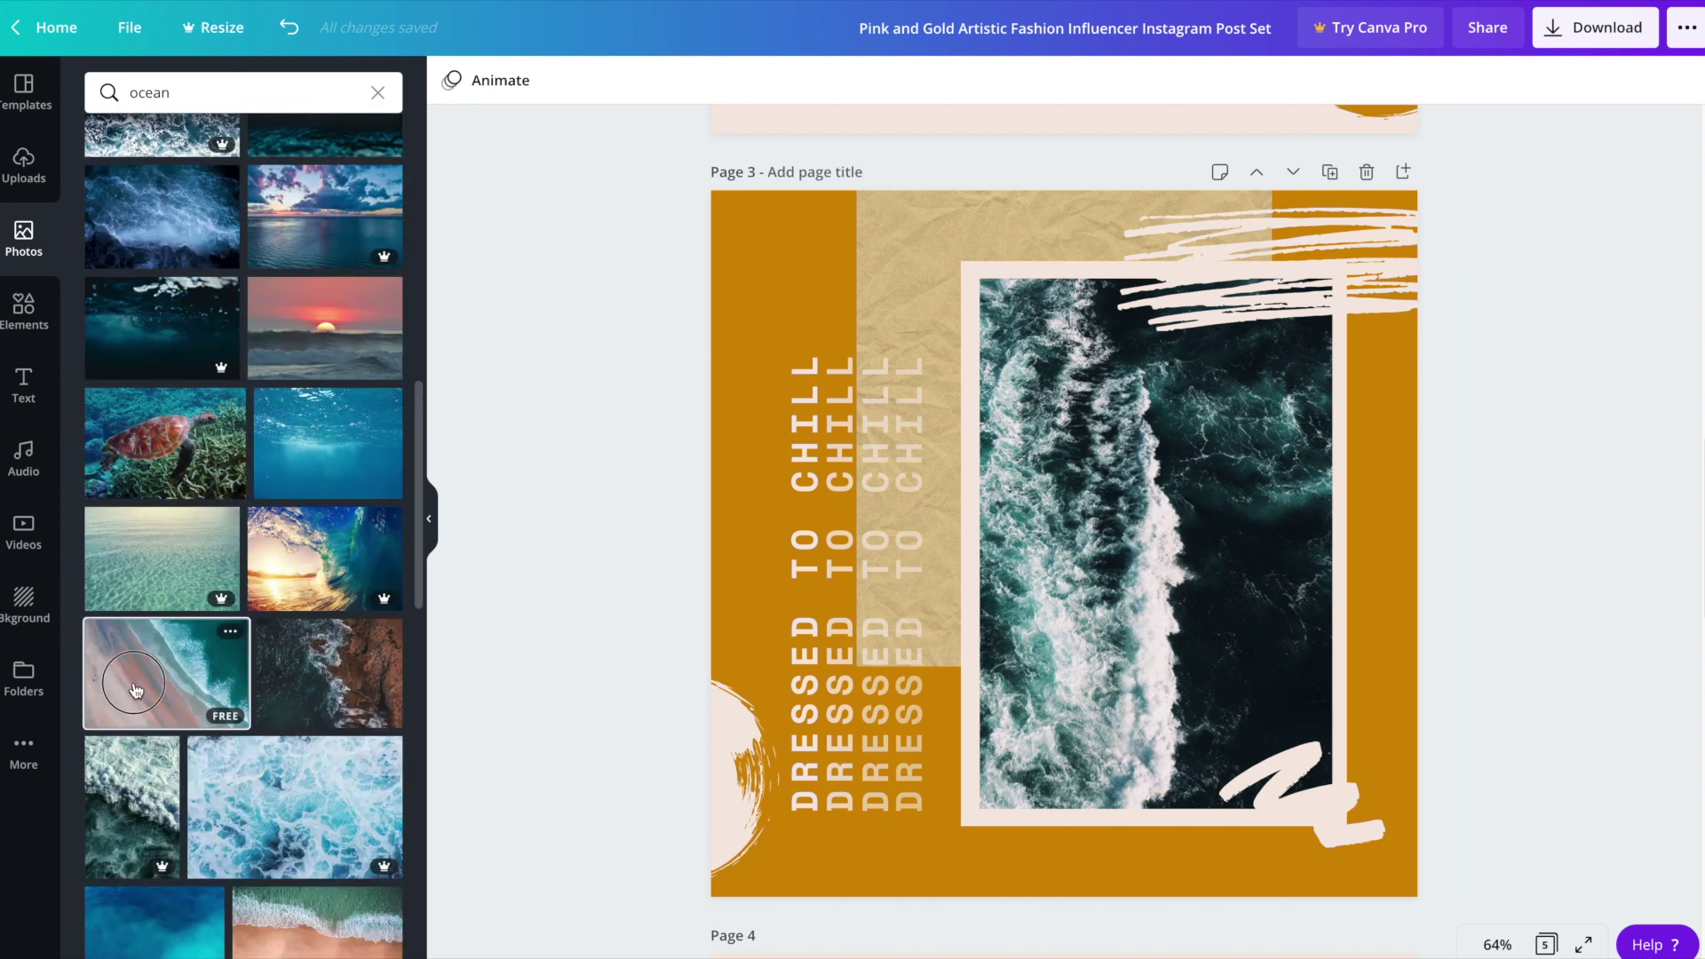
{"action": "left_click_drag", "start_coordinate": [135, 691], "coordinate": [1192, 465]}
{"action": "double_click", "coordinate": [1286, 478]}
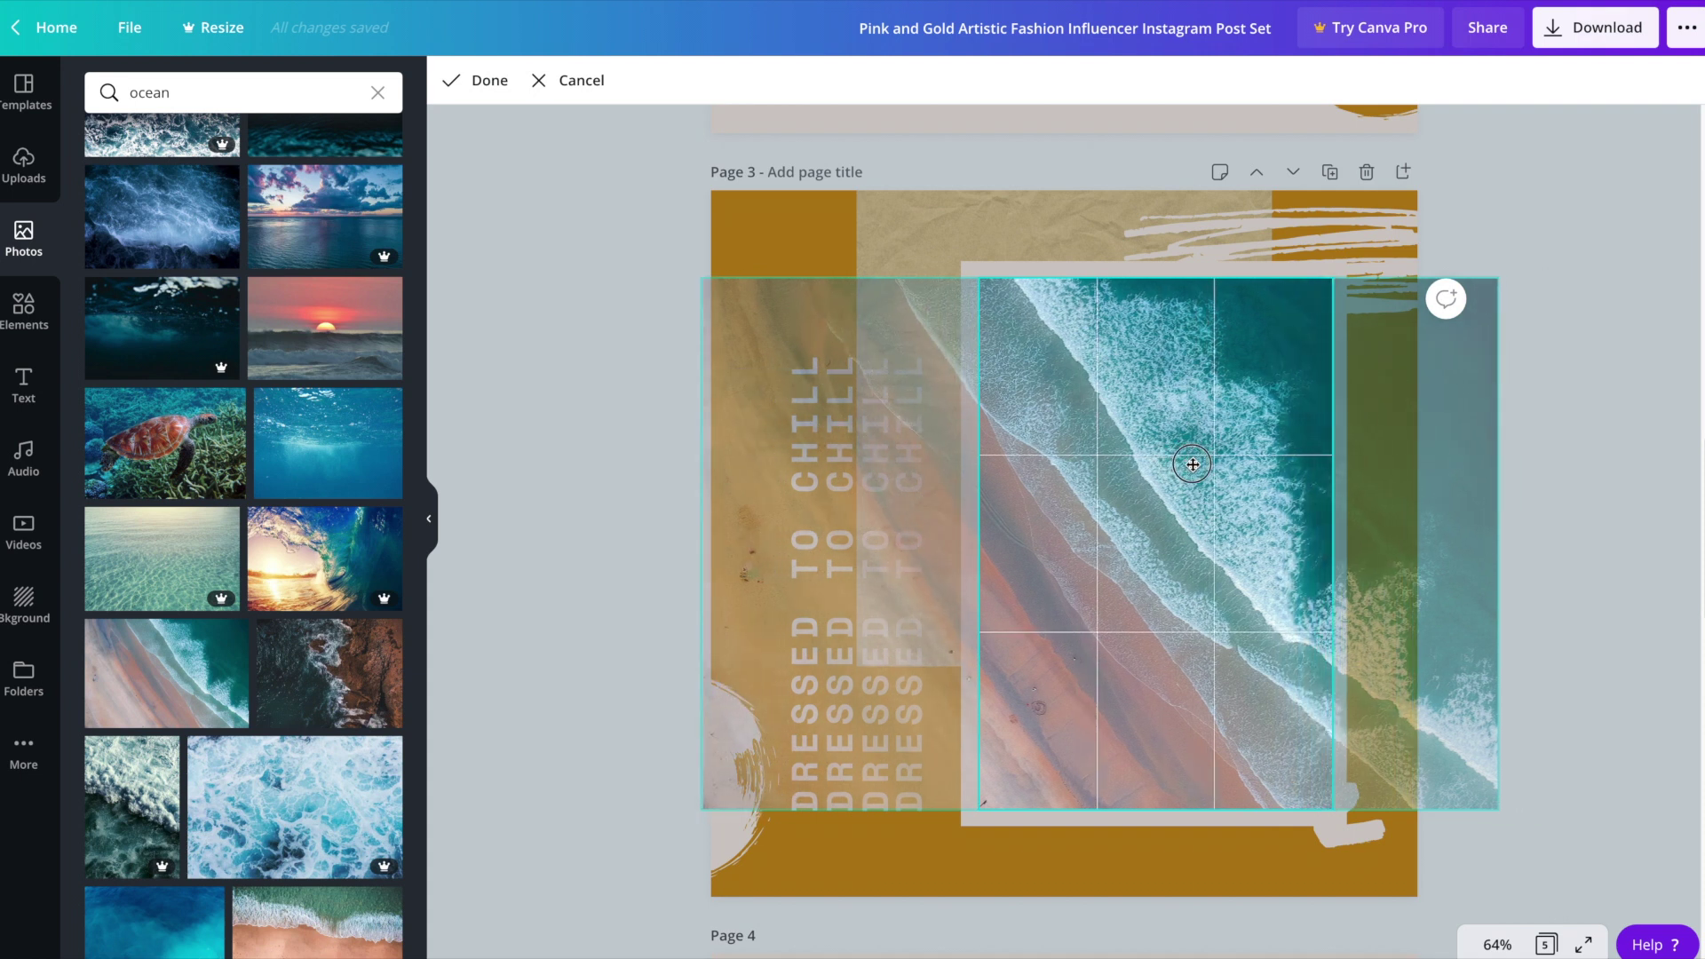
{"action": "left_click", "coordinate": [1552, 658]}
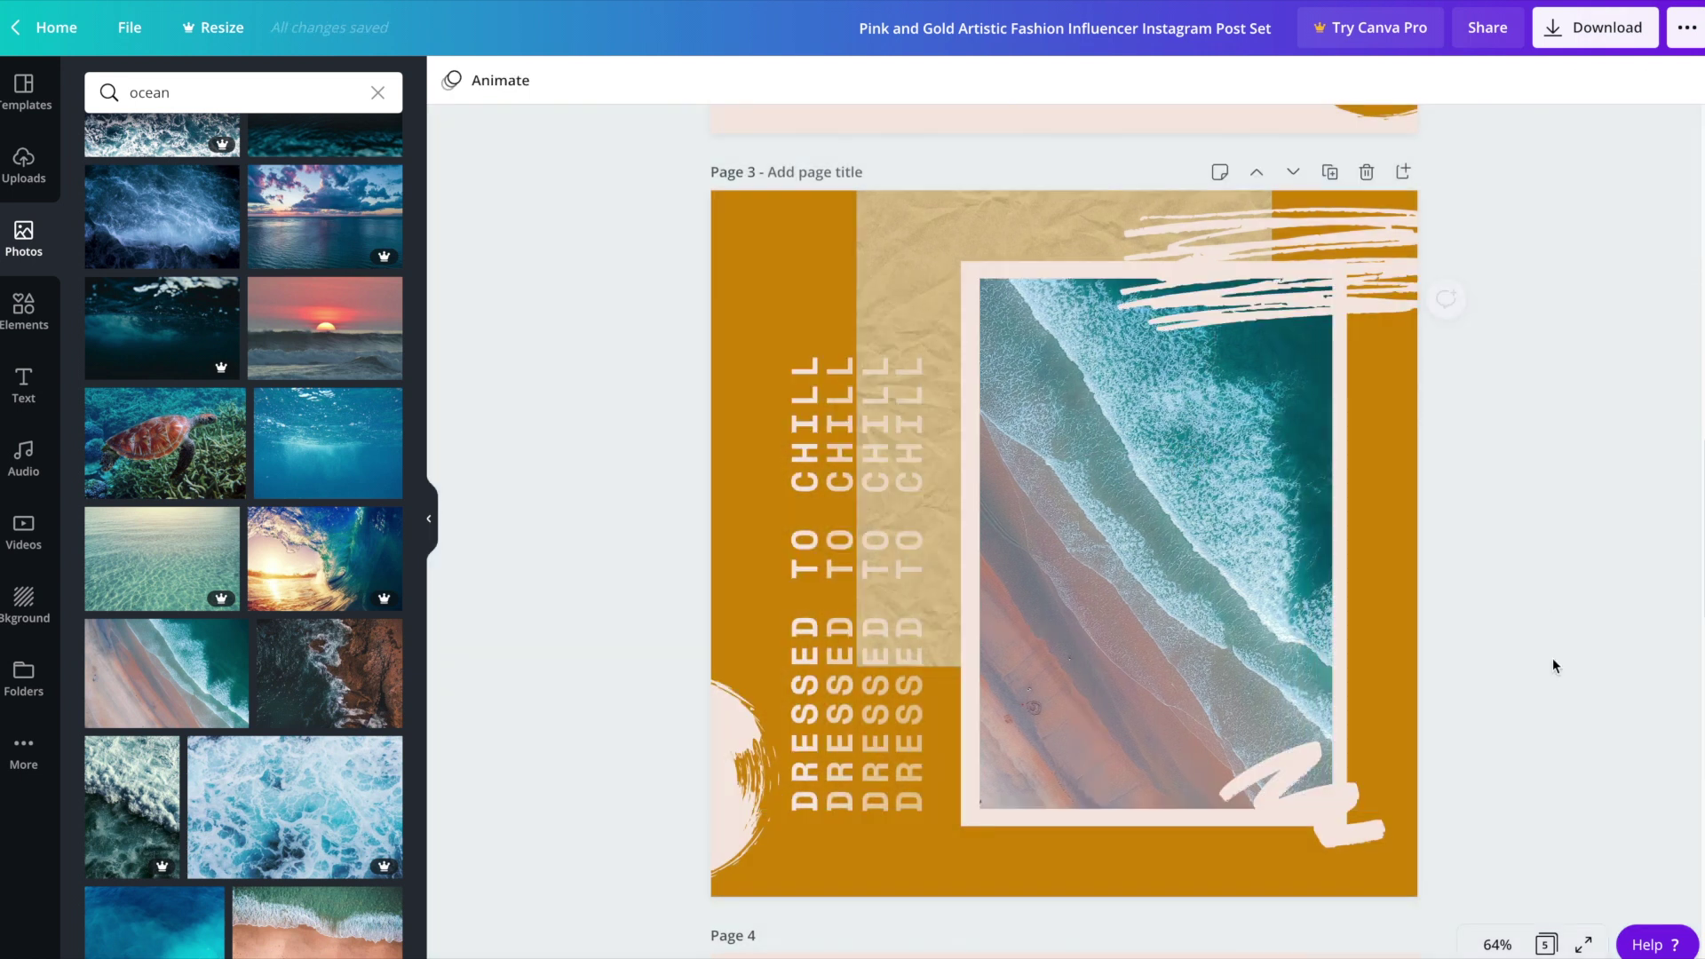
Retype all four stacked DRESSED TO CHILL lines on page 3 as OCEAN PARADISE
{"action": "left_click", "coordinate": [798, 709]}
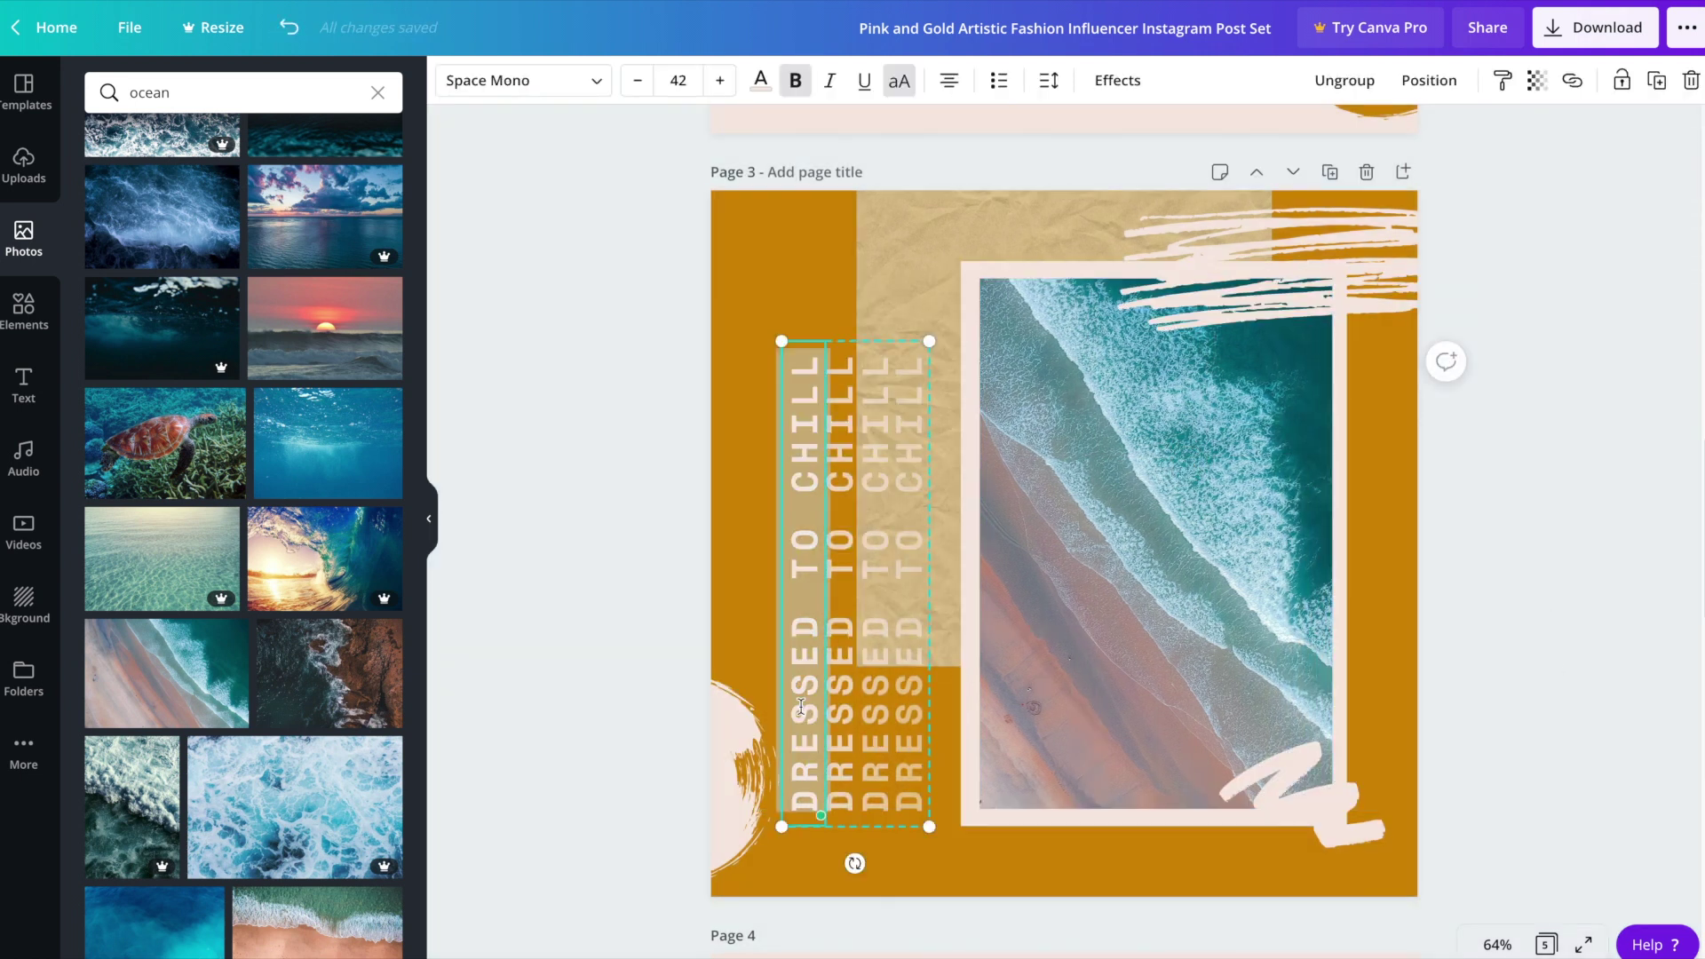
{"action": "type", "text": "OCEA"}
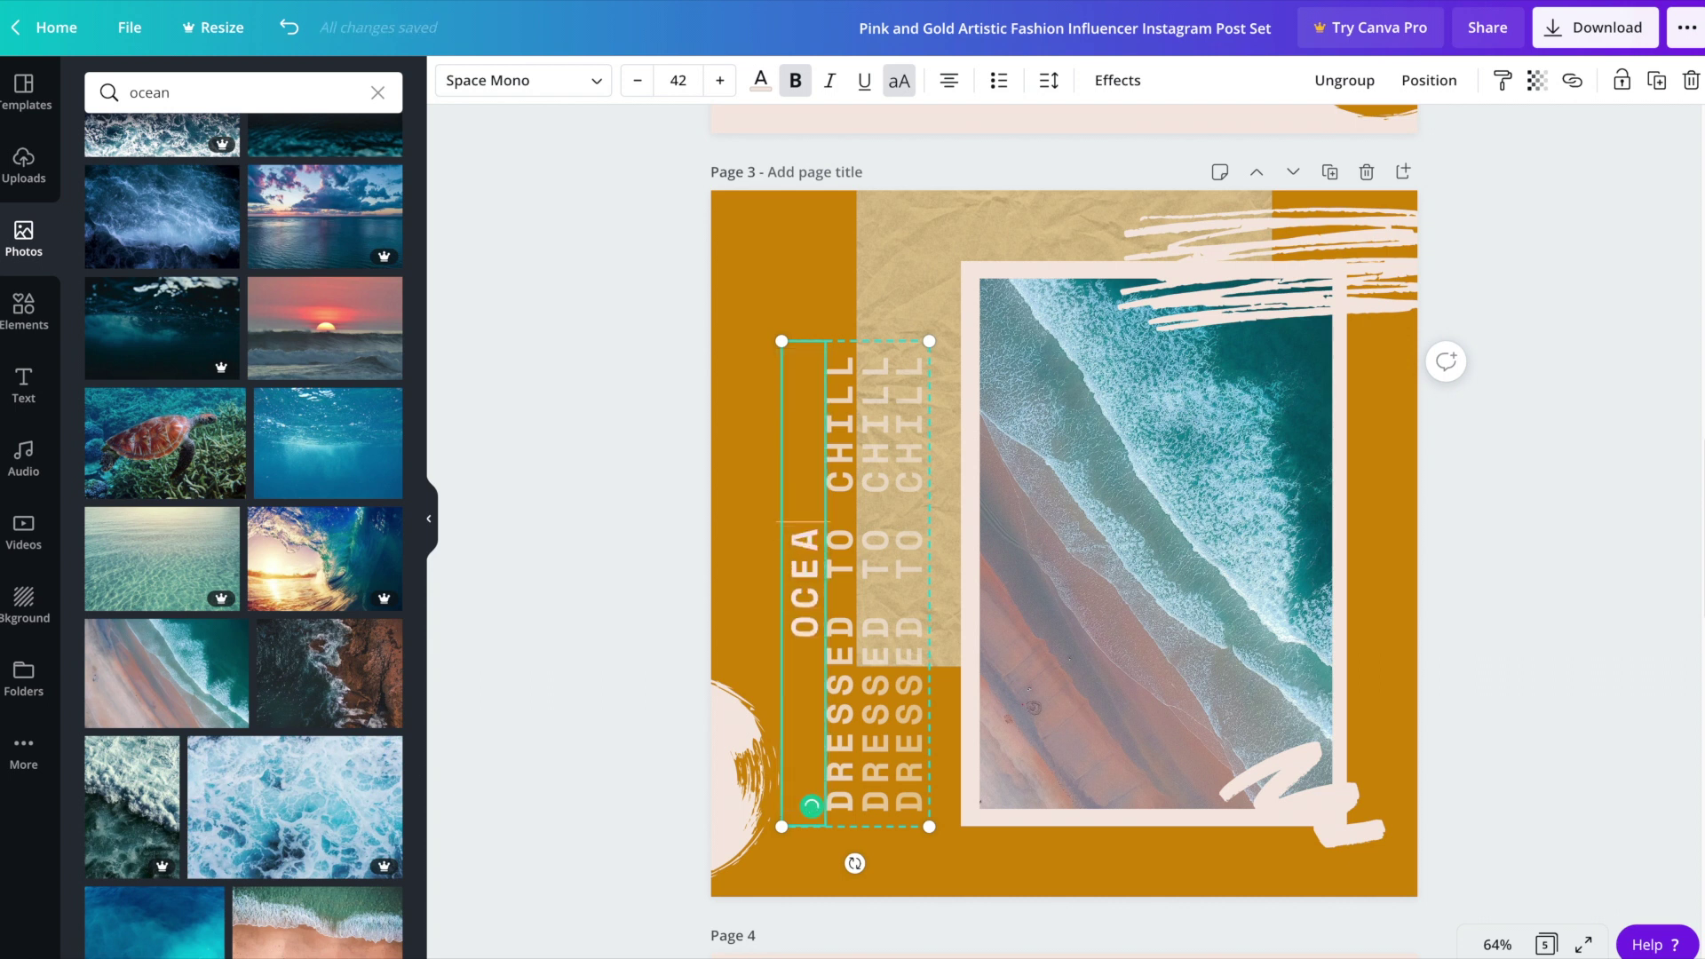
{"action": "type", "text": "N PARADISE"}
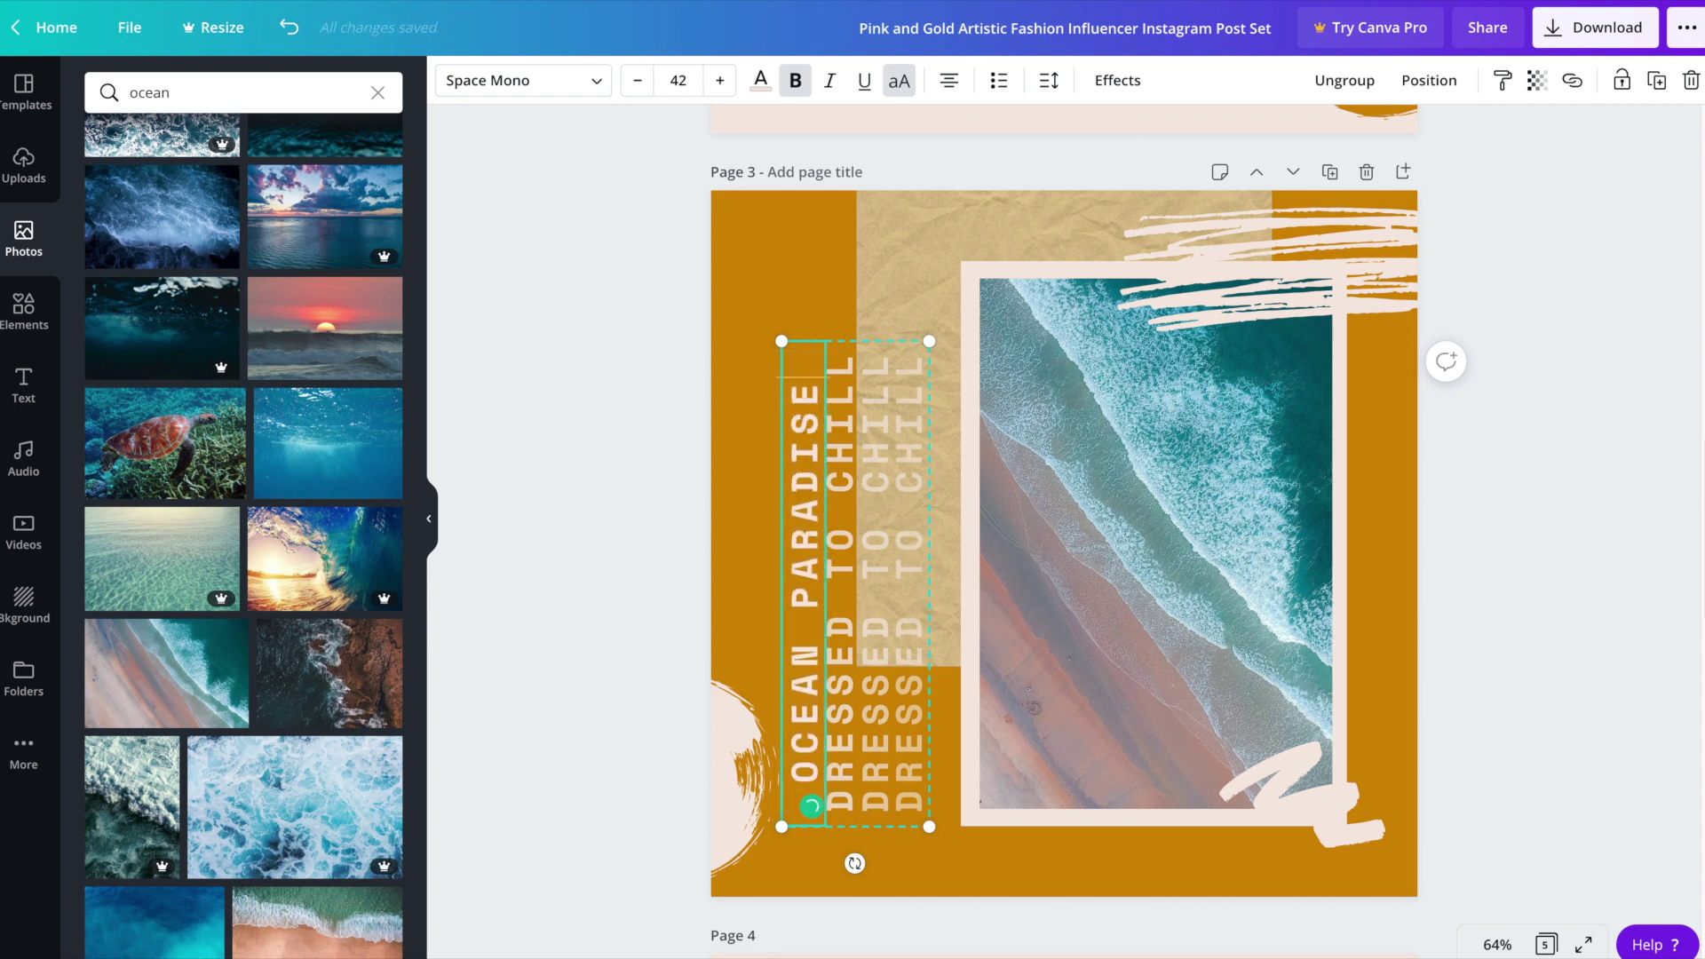
{"action": "key", "text": "ctrl+a"}
{"action": "key", "text": "ctrl+c"}
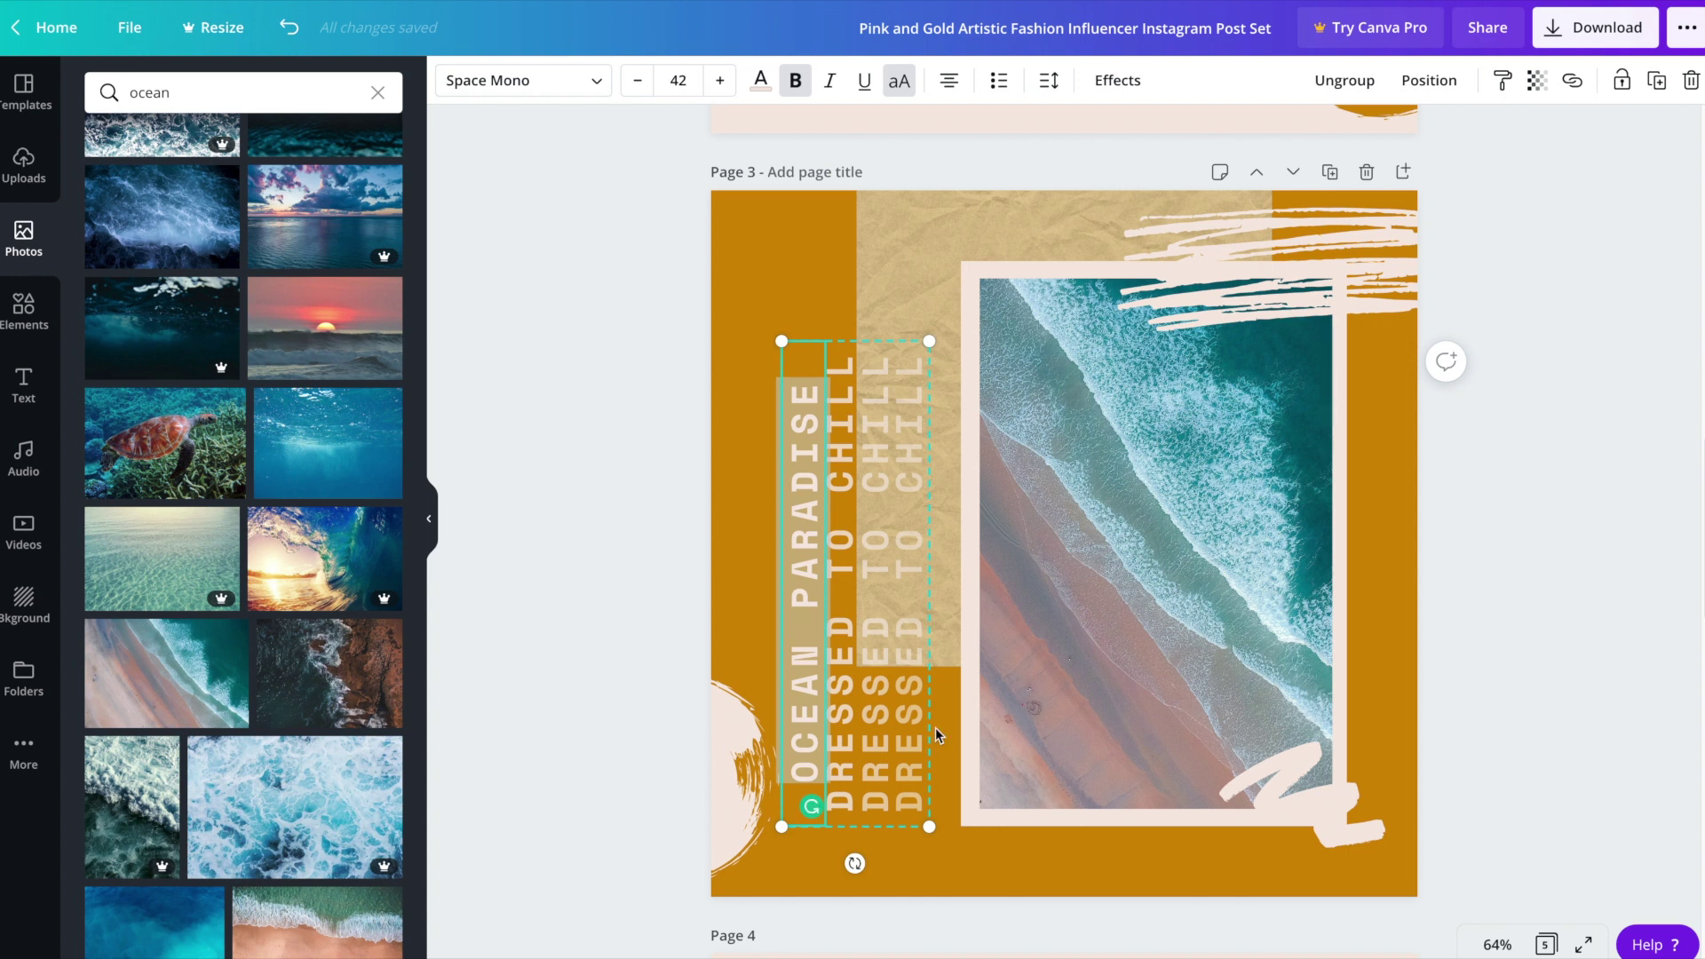
{"action": "double_click", "coordinate": [845, 726]}
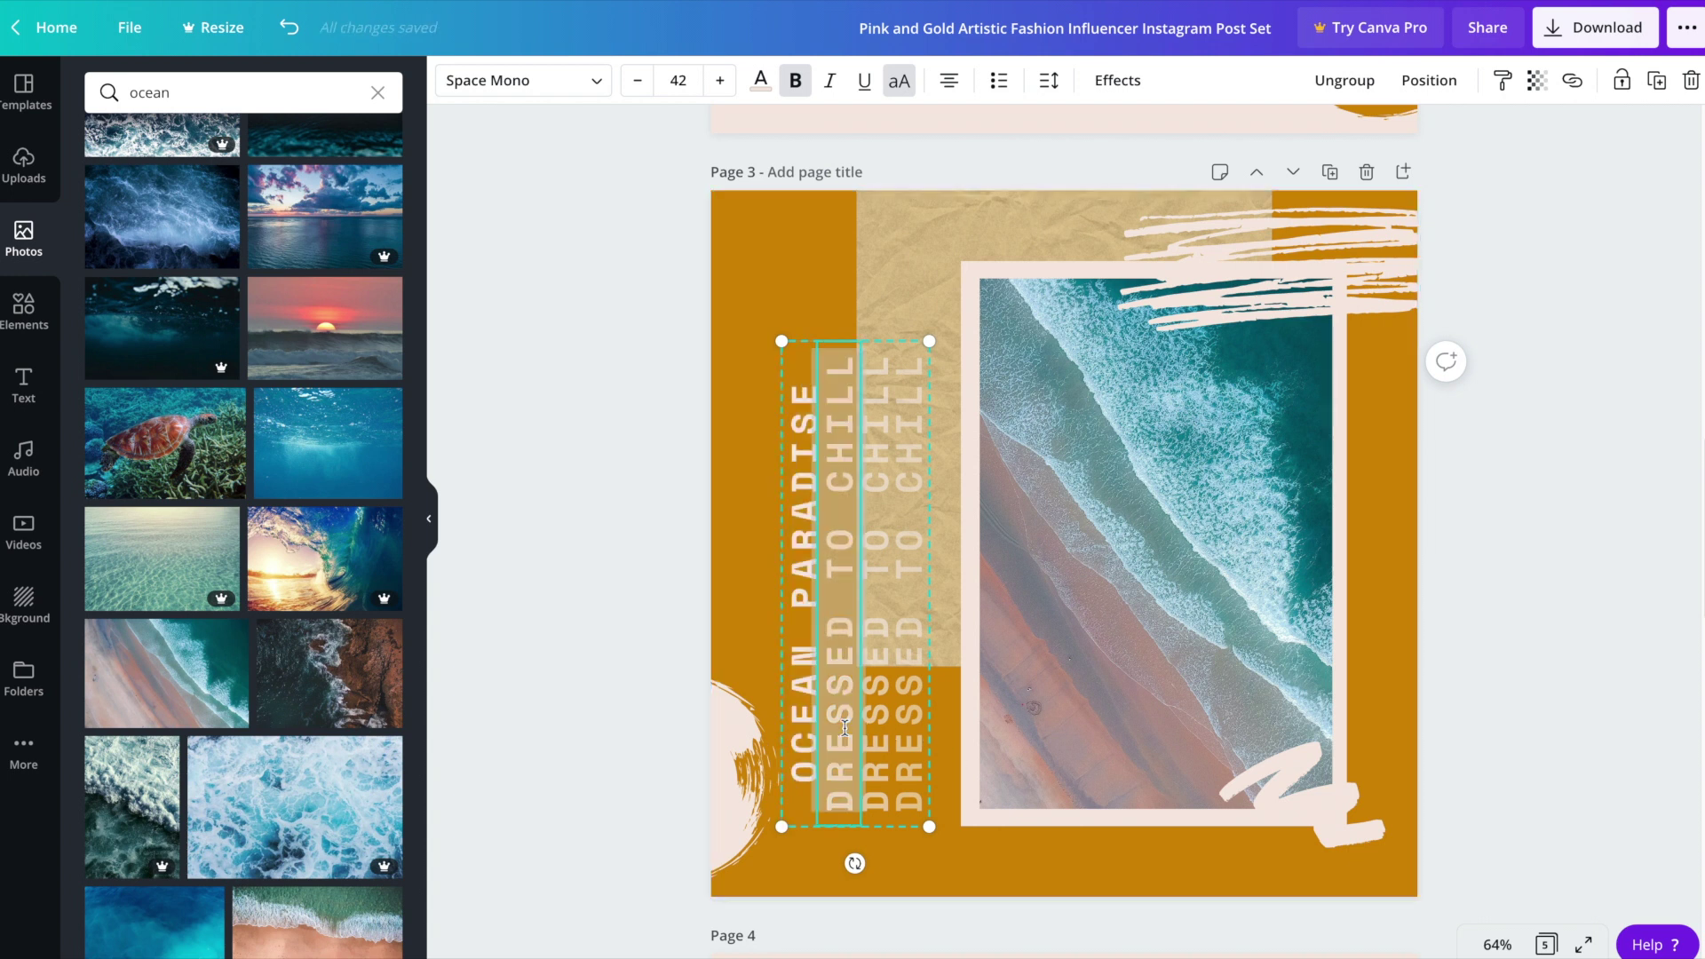
{"action": "key", "text": "ctrl+v"}
{"action": "double_click", "coordinate": [876, 718]}
{"action": "key", "text": "ctrl+v"}
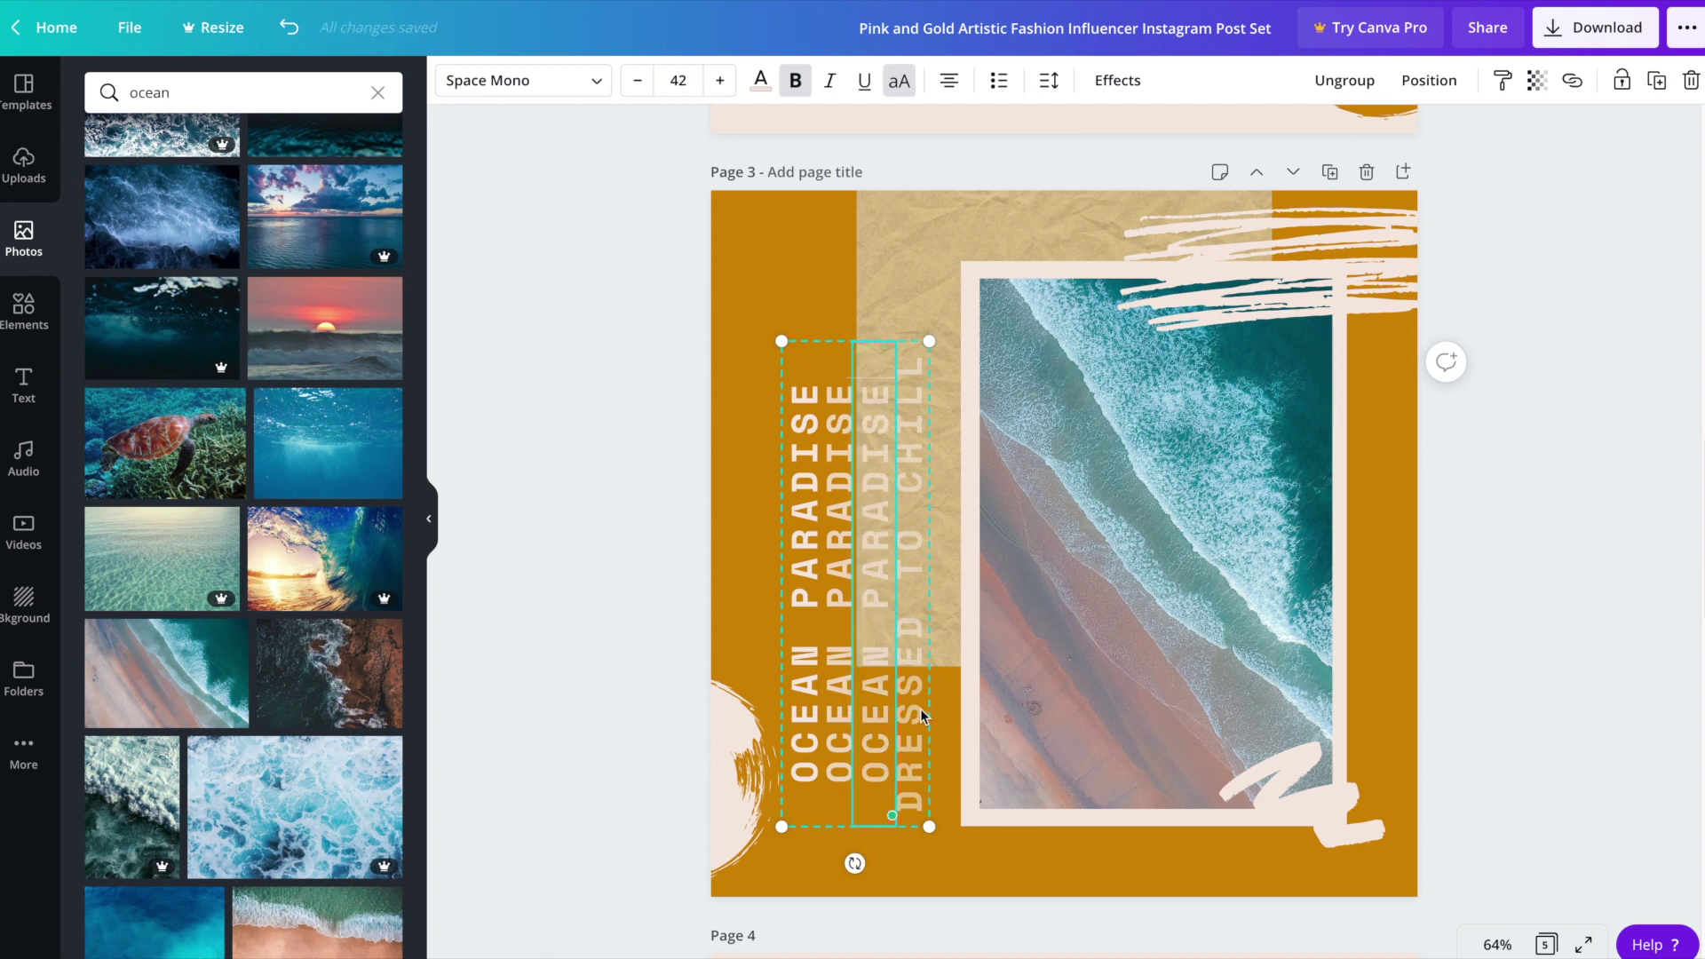
{"action": "double_click", "coordinate": [922, 713]}
{"action": "key", "text": "ctrl+v"}
{"action": "left_click", "coordinate": [1617, 677]}
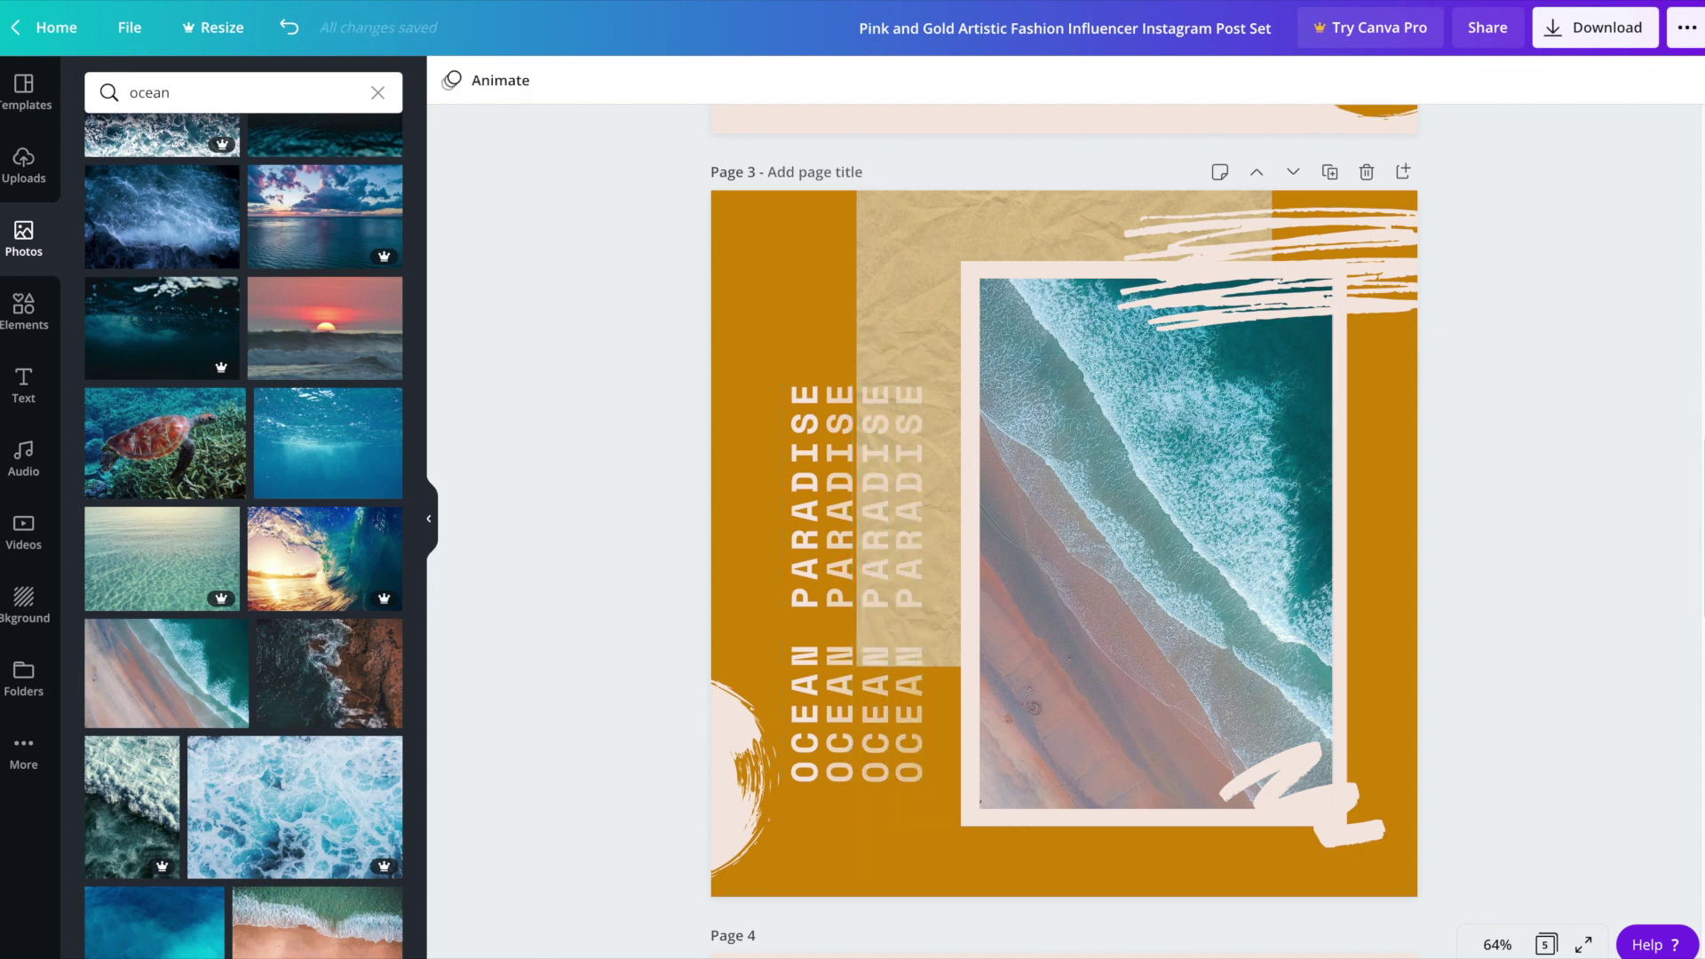
{"action": "left_click_drag", "start_coordinate": [1692, 449], "coordinate": [1688, 626]}
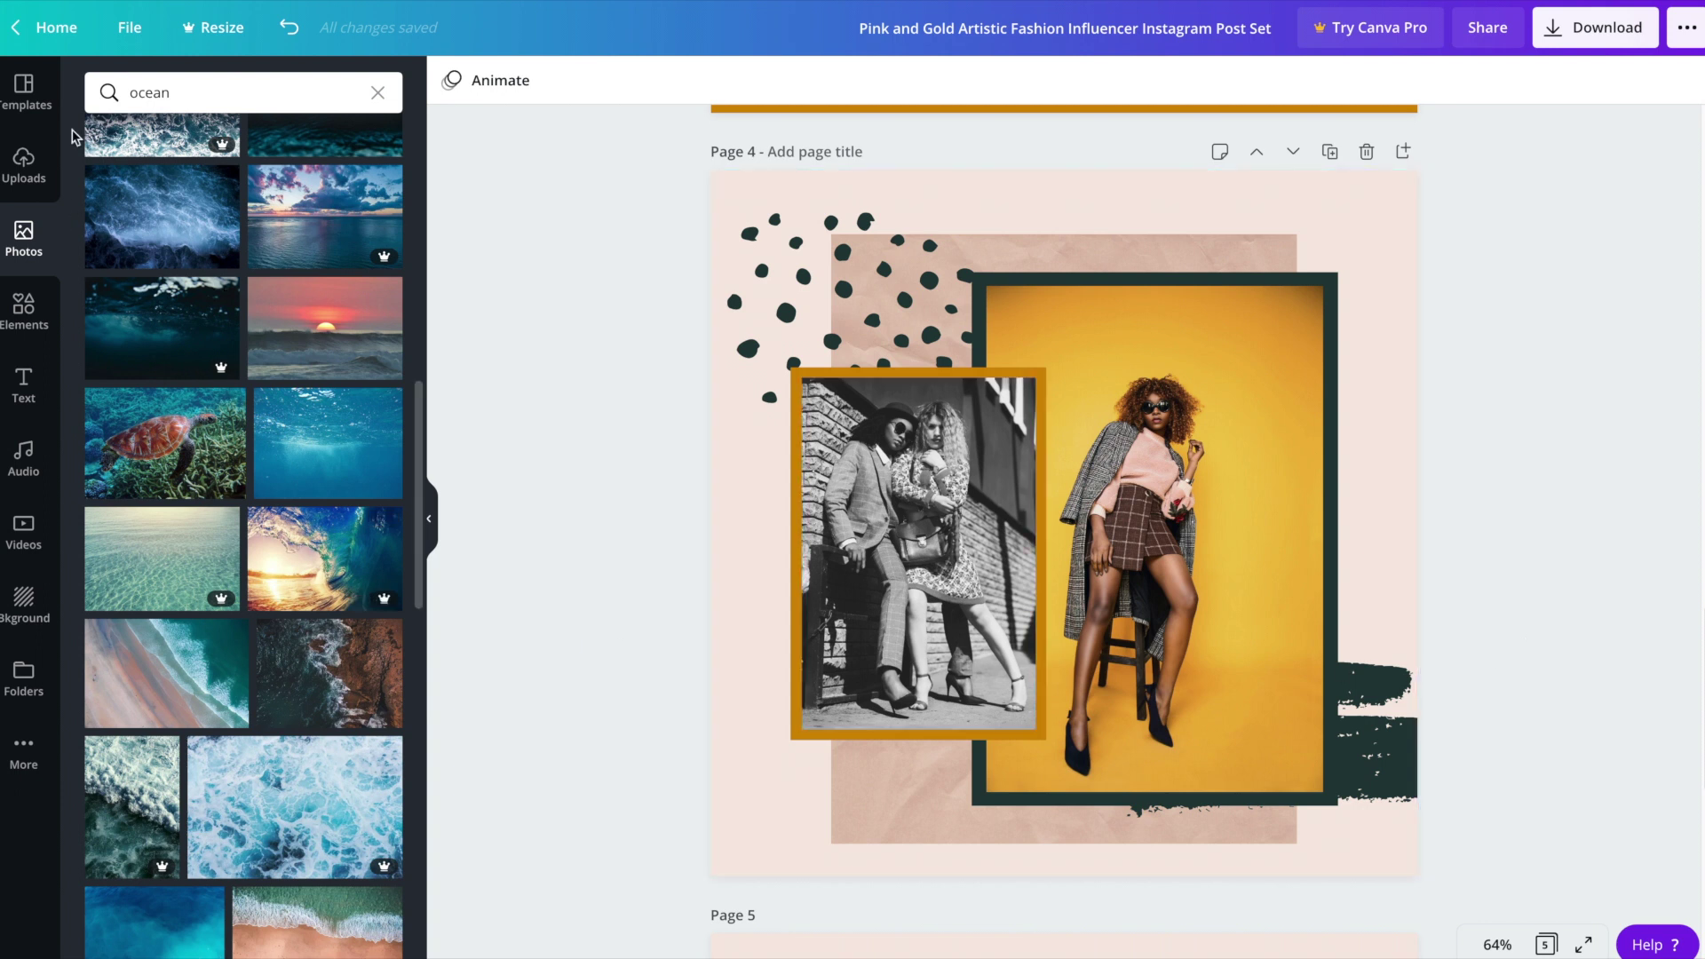
Search photos for 'tropical' and drop the leaf photo into page 4's small gold frame
{"action": "double_click", "coordinate": [153, 92]}
{"action": "type", "text": "tropical"}
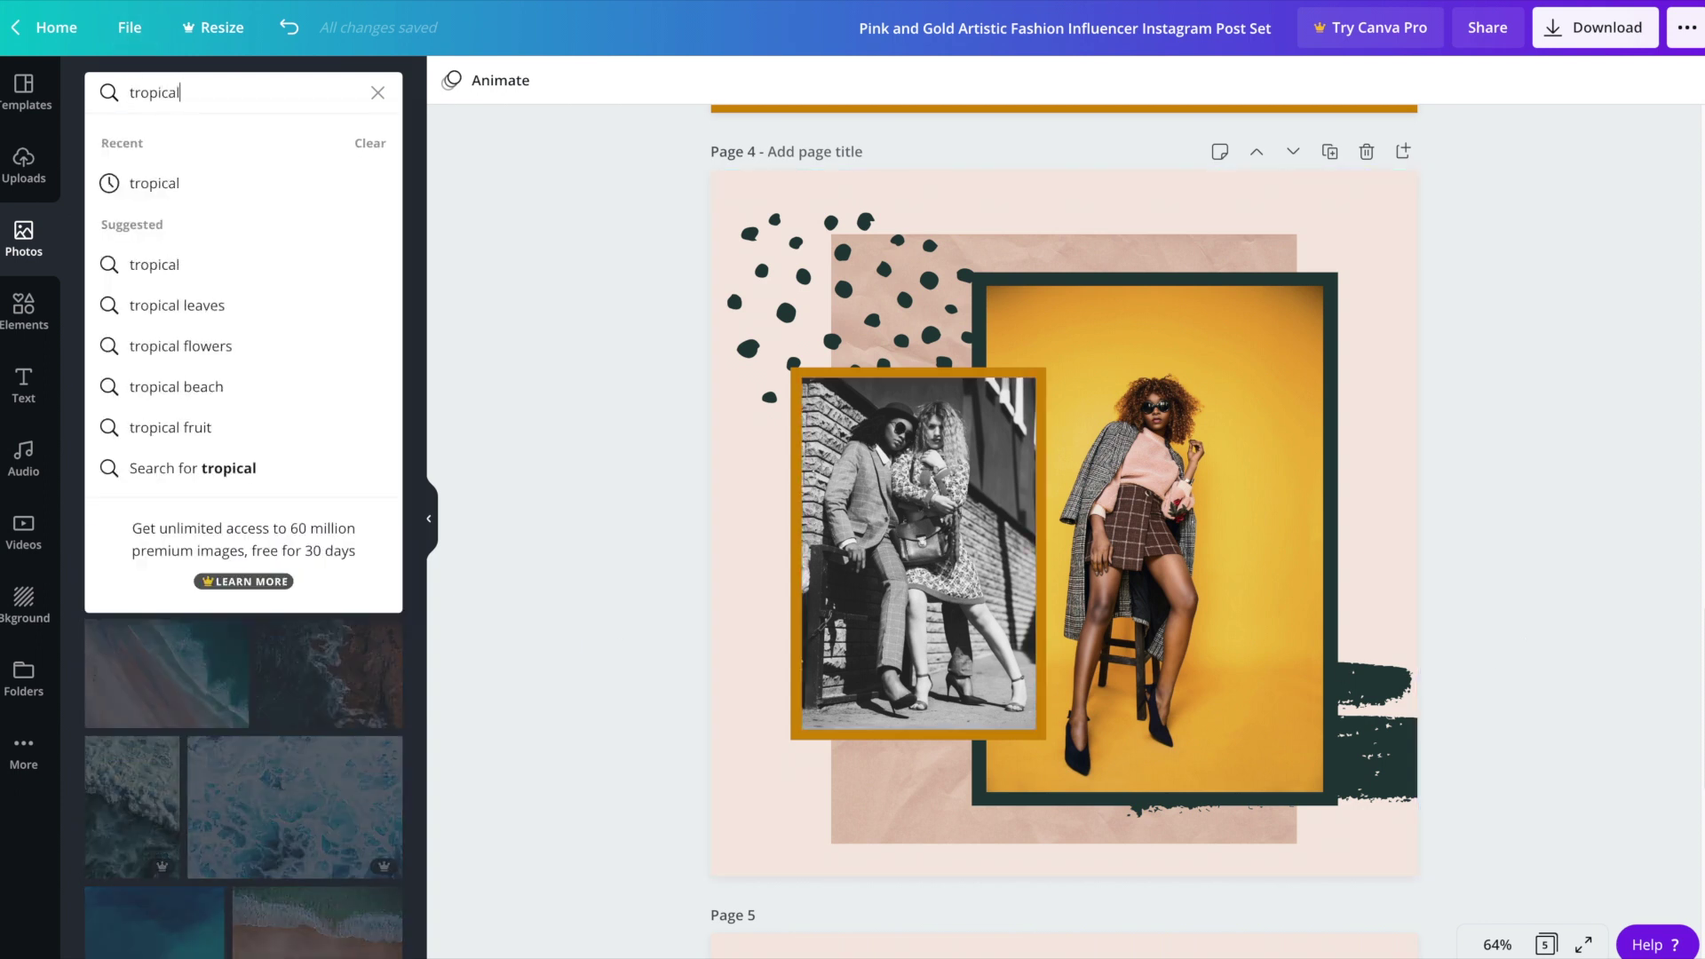
{"action": "key", "text": "Return"}
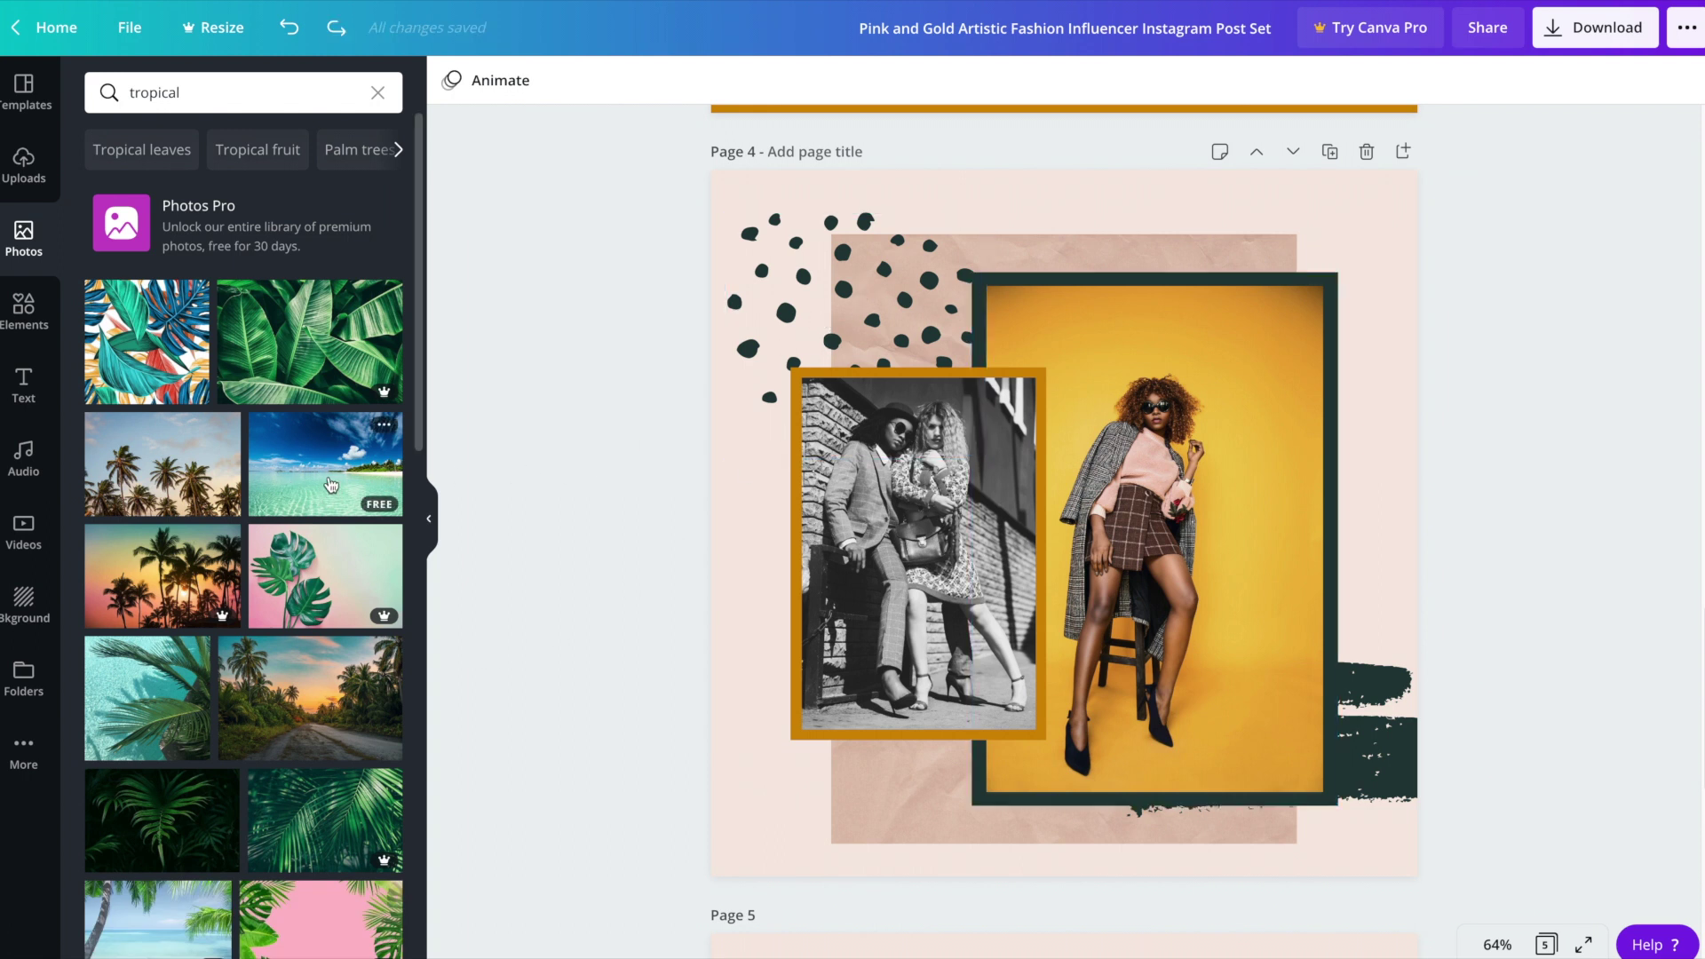
{"action": "scroll", "coordinate": [324, 482], "scroll_direction": "down", "scroll_amount": 10}
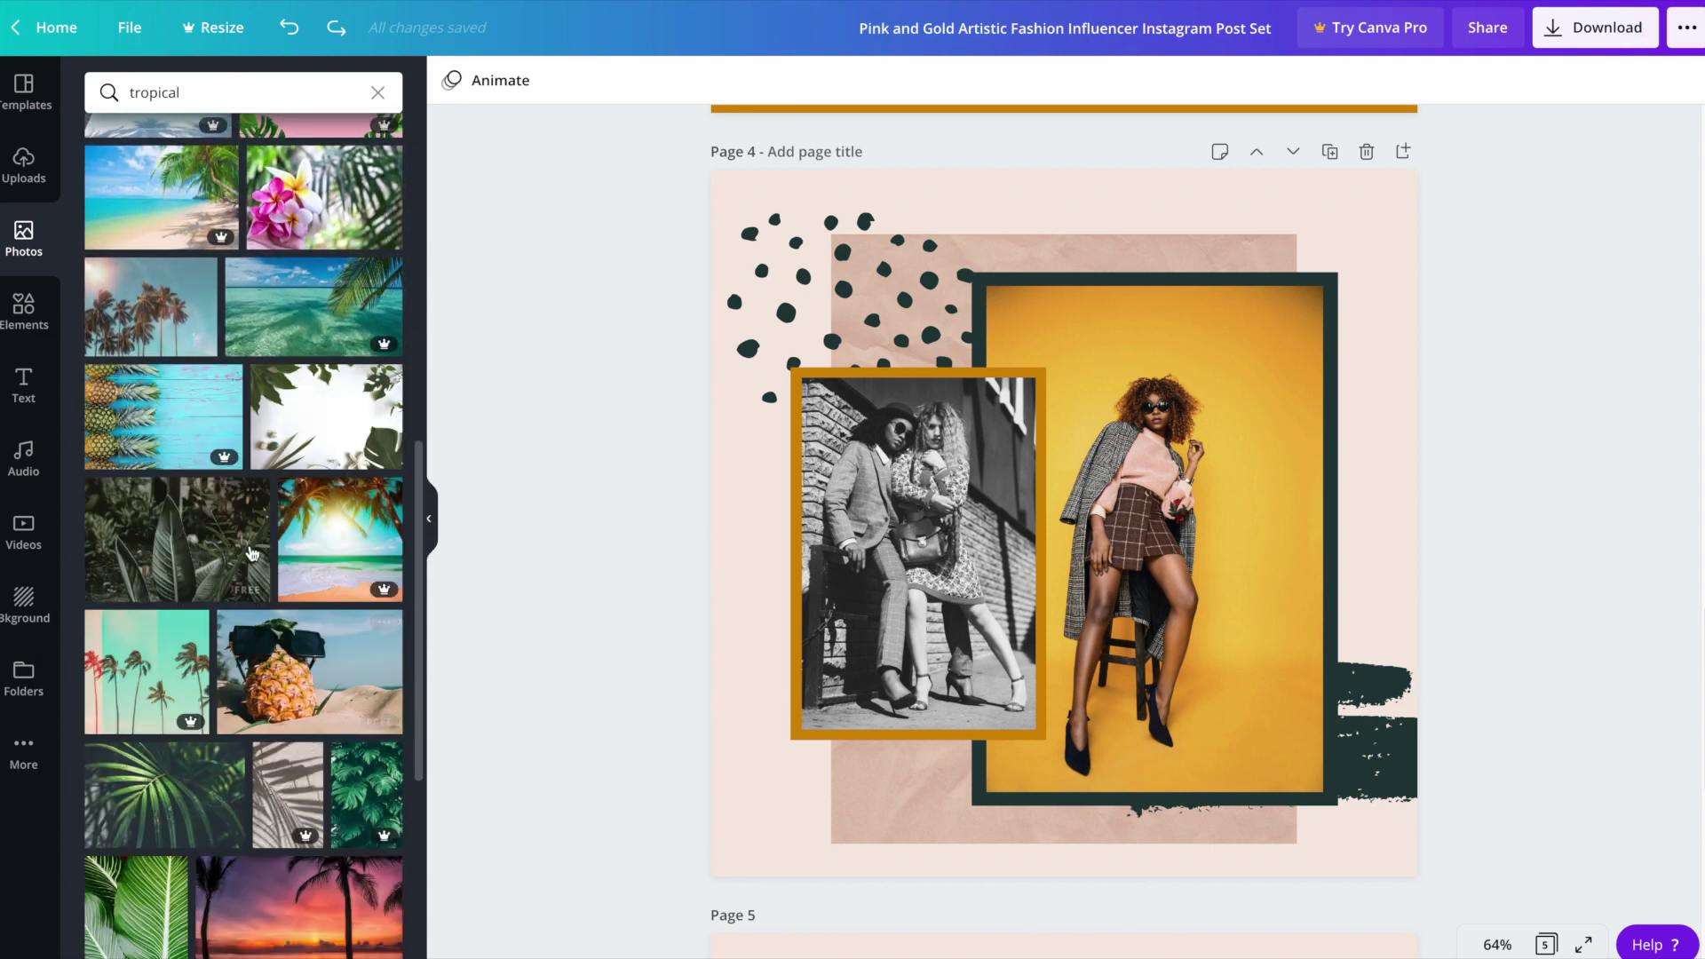
{"action": "left_click_drag", "start_coordinate": [159, 531], "coordinate": [804, 531]}
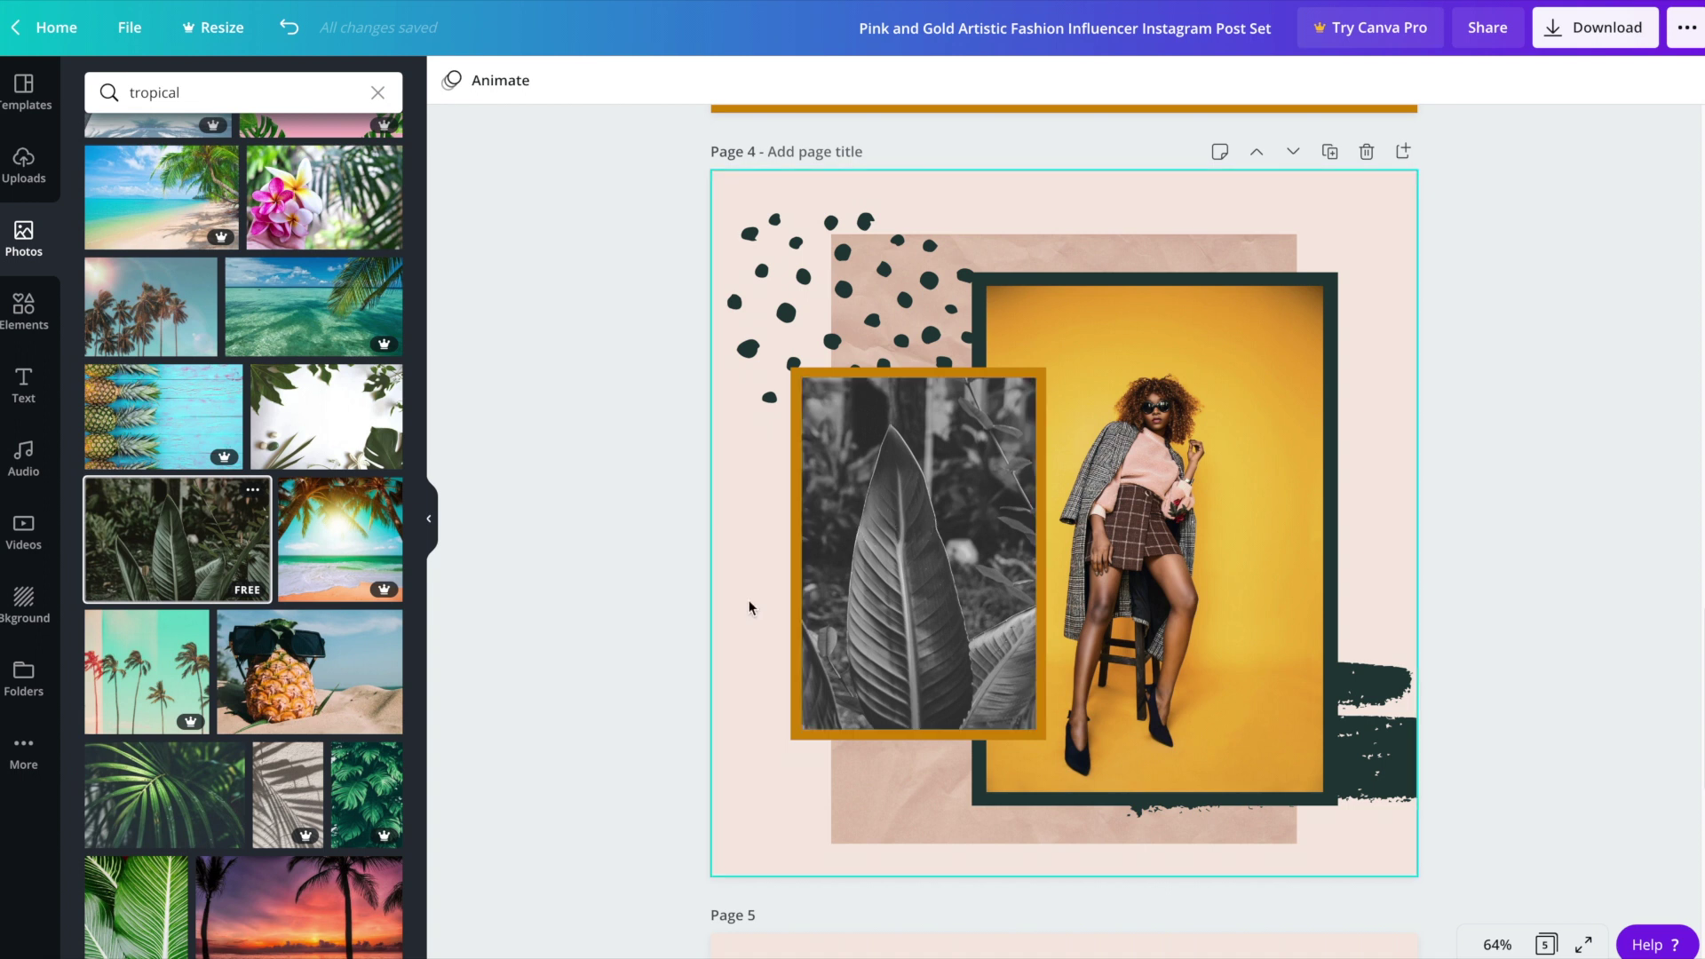
Adjust the leaf photo to saturation -2, contrast 14 and brightness 19
{"action": "left_click", "coordinate": [878, 548]}
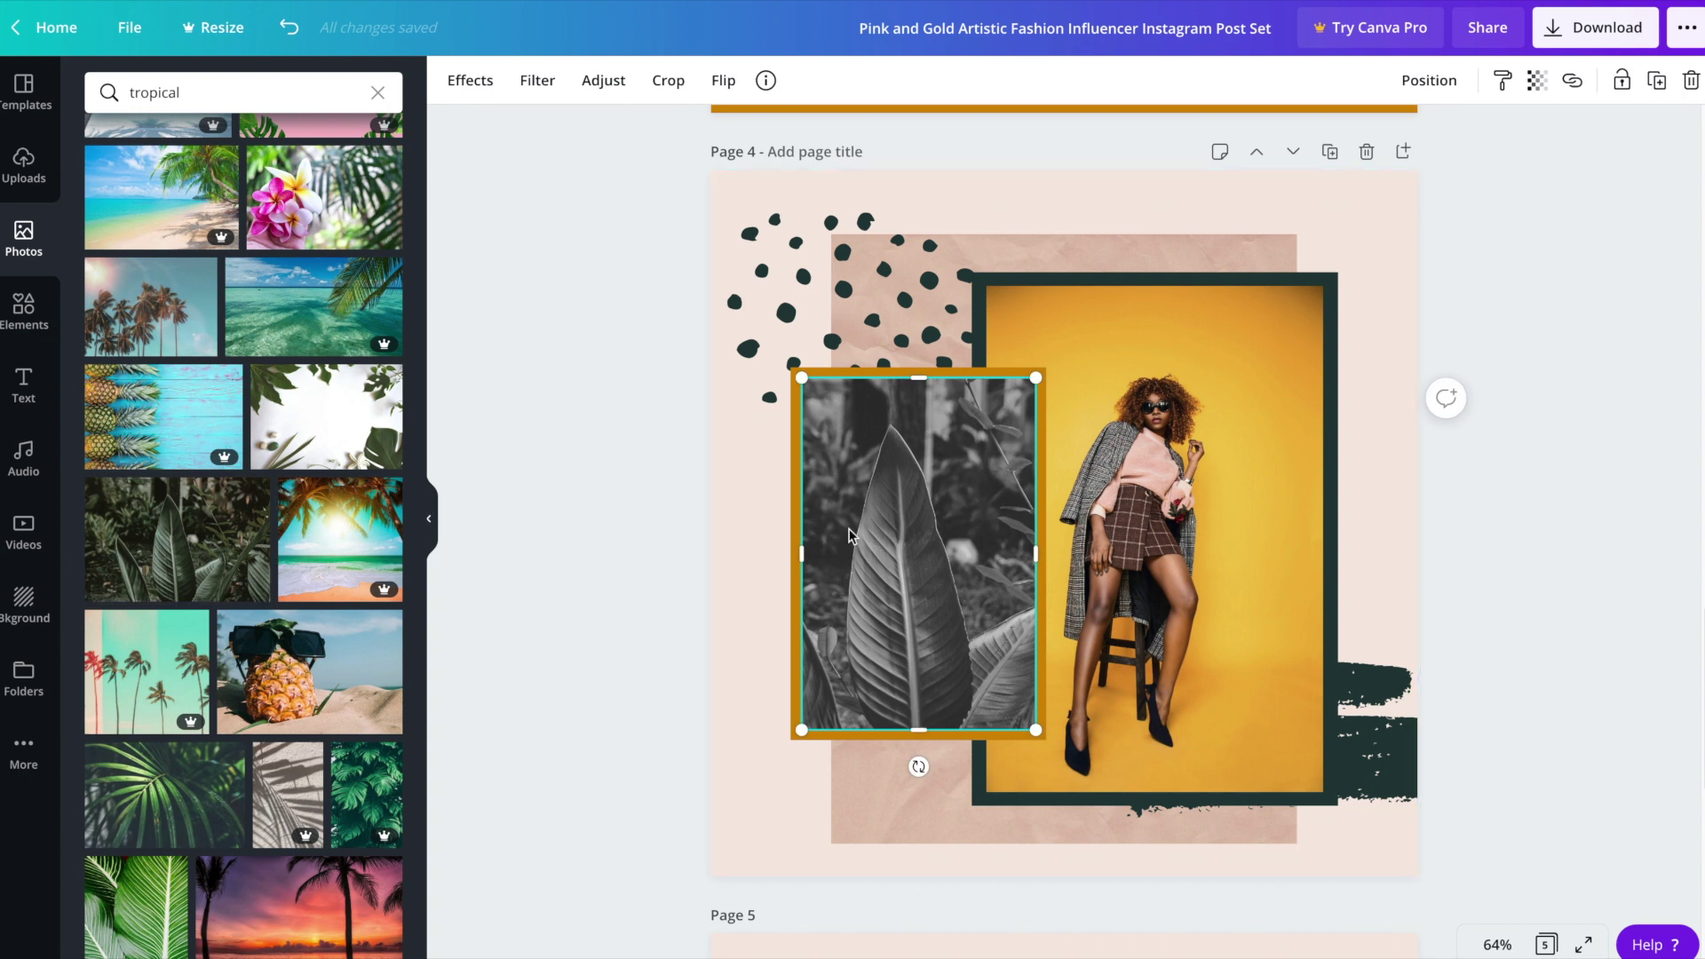
{"action": "left_click", "coordinate": [607, 80]}
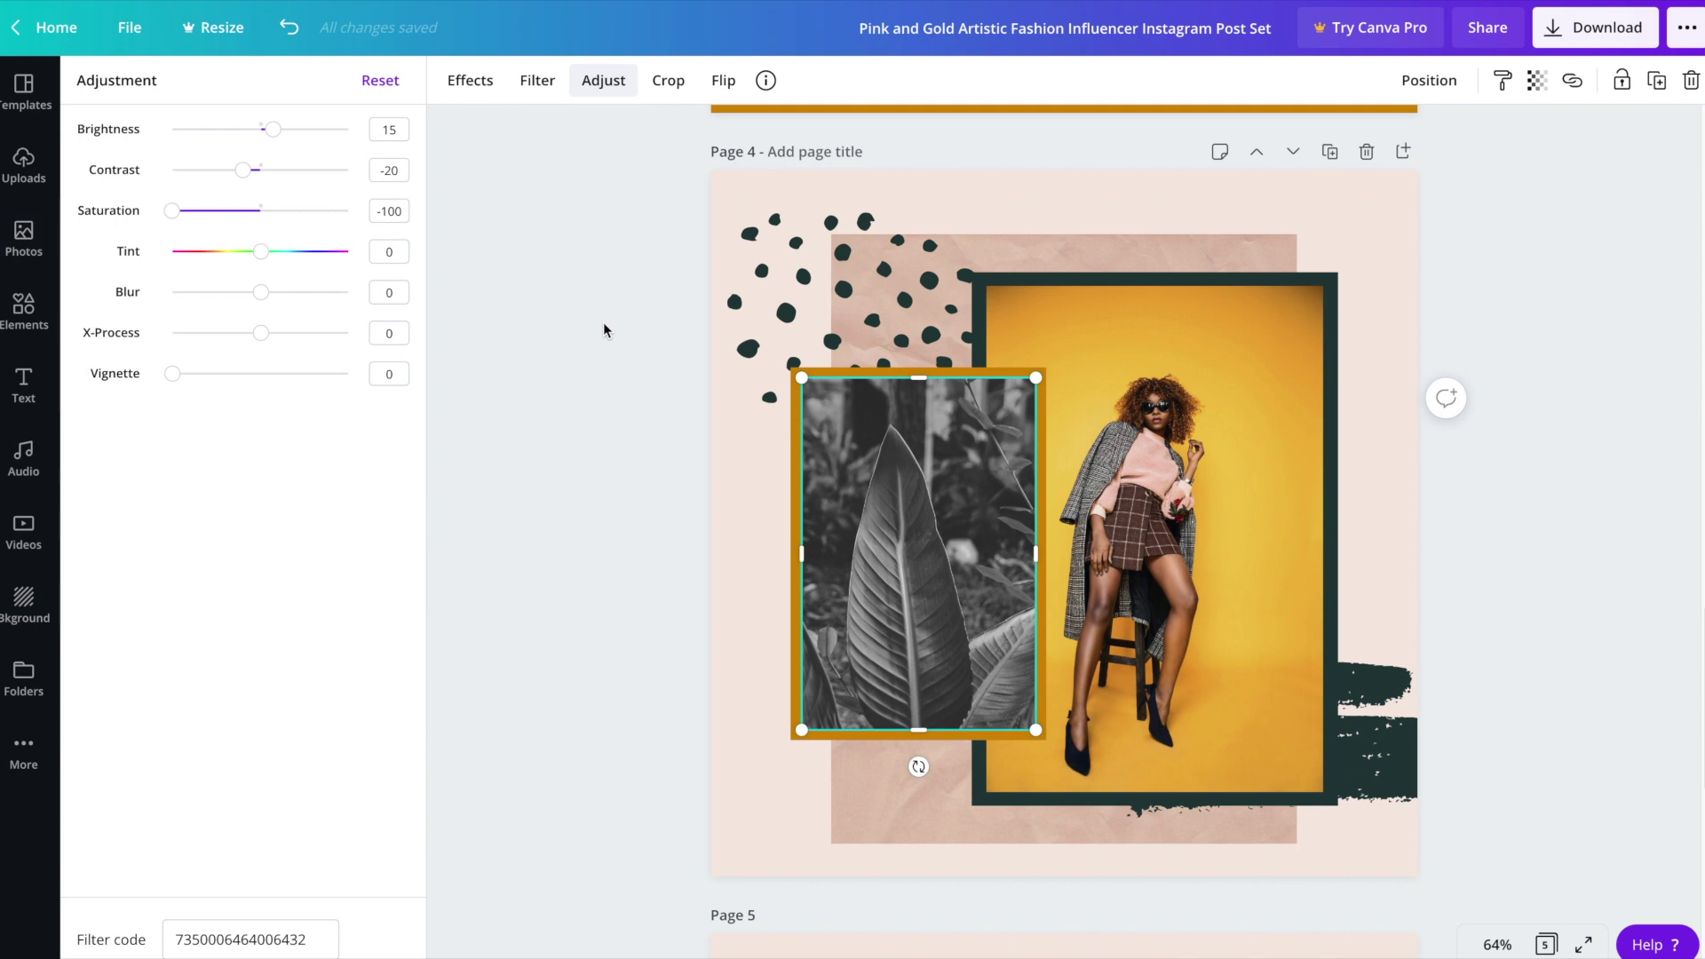
{"action": "left_click_drag", "start_coordinate": [173, 216], "coordinate": [260, 214]}
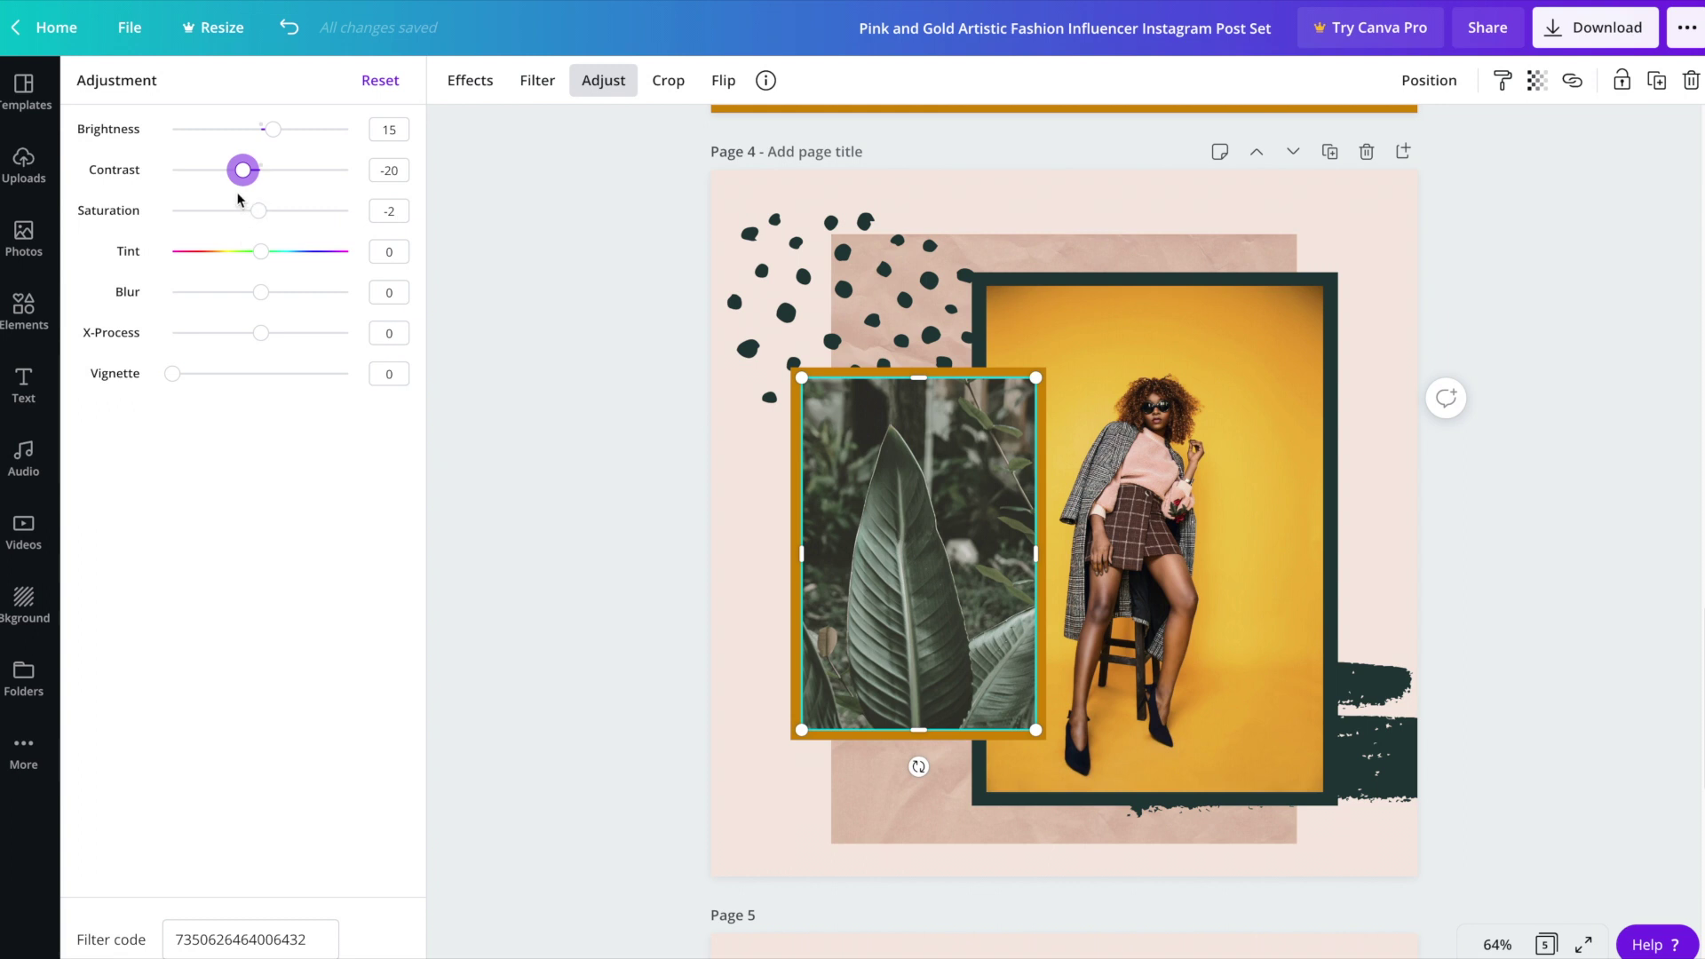
{"action": "left_click_drag", "start_coordinate": [242, 172], "coordinate": [277, 132]}
Place the pink palm-tree sunset photo in page 4's large frame, shifted slightly left
{"action": "left_click", "coordinate": [529, 444]}
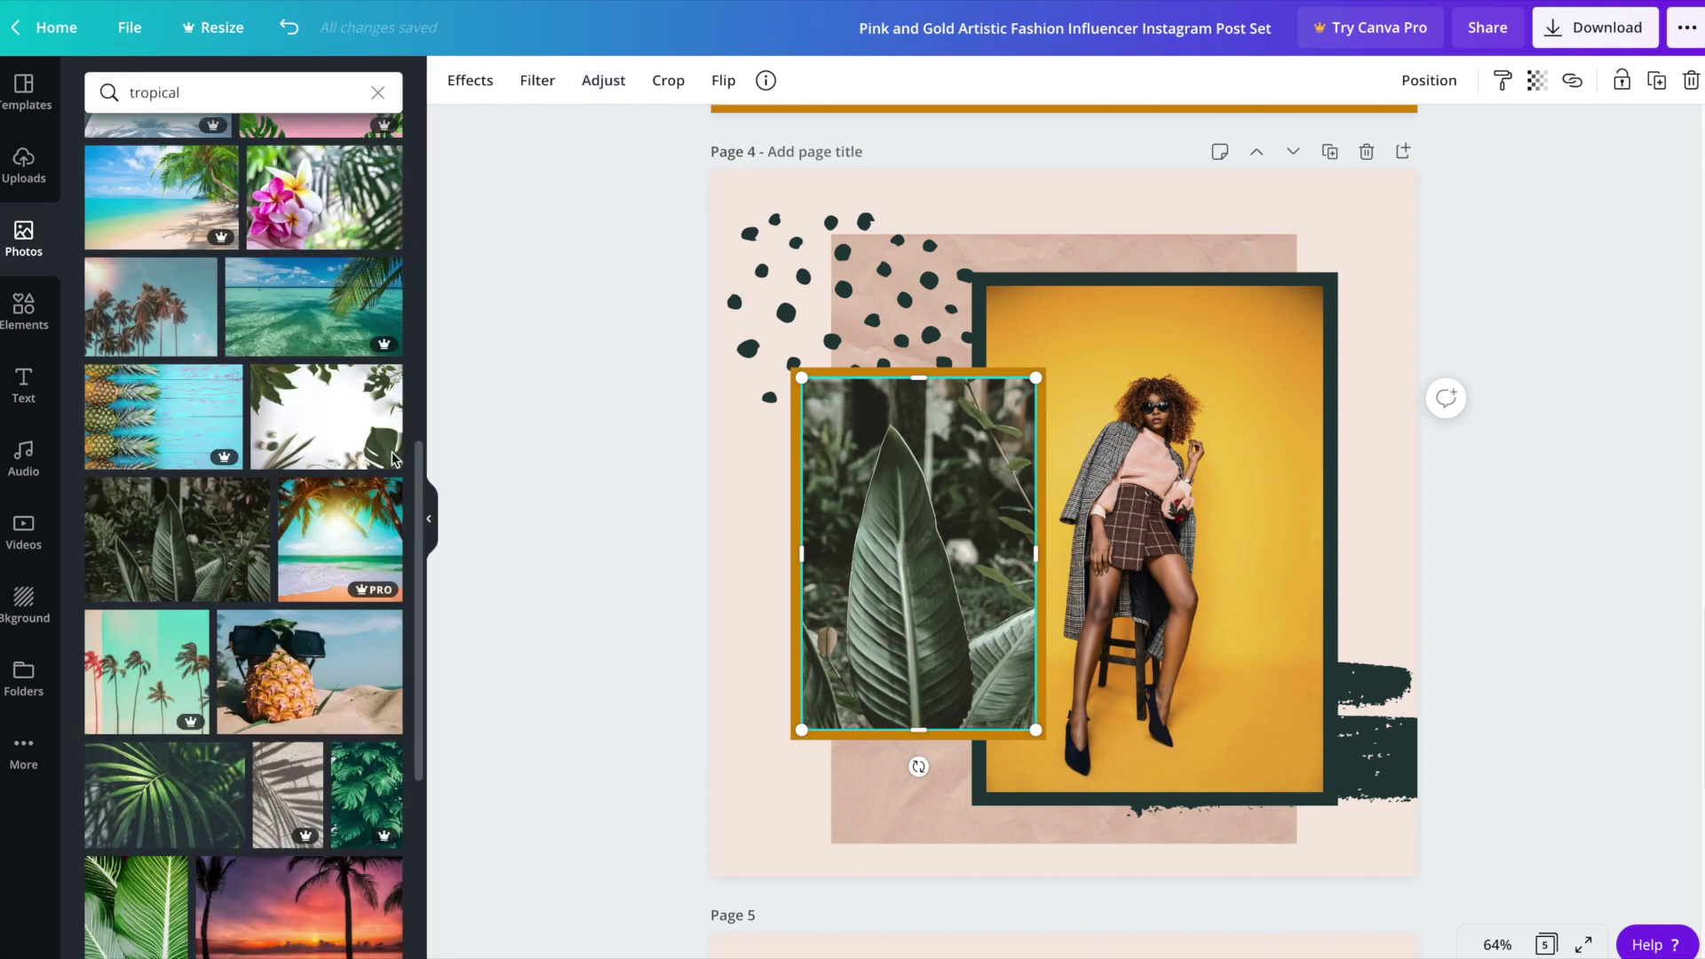
{"action": "left_click_drag", "start_coordinate": [417, 457], "coordinate": [384, 648]}
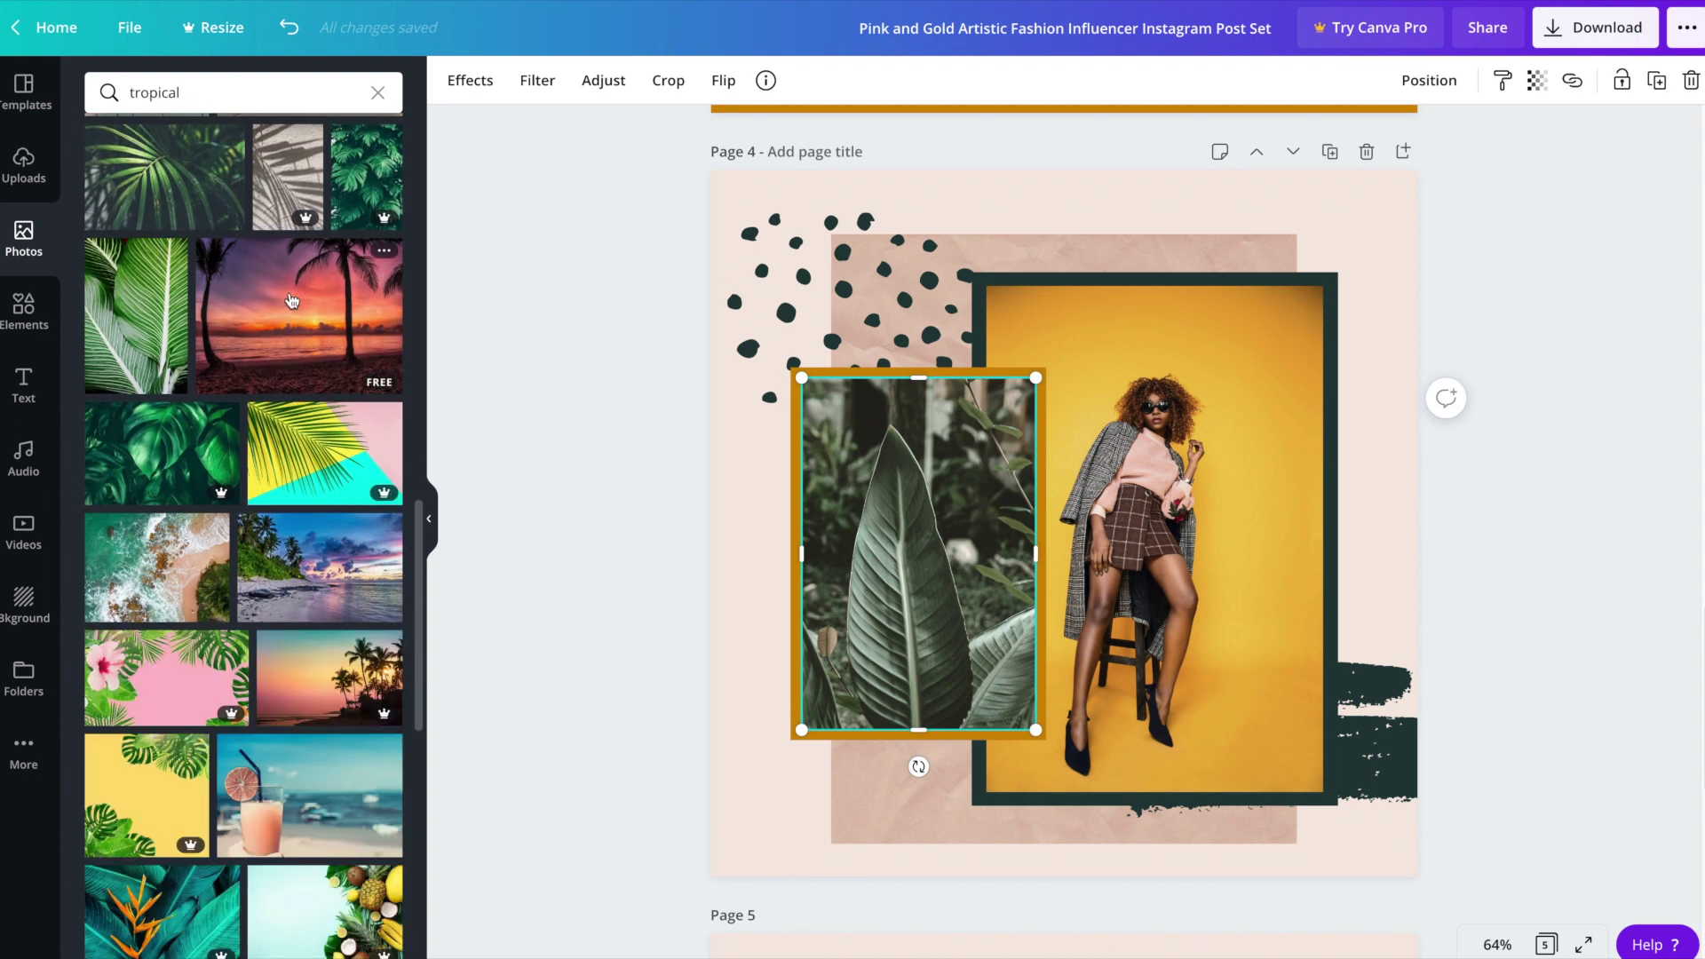
{"action": "left_click_drag", "start_coordinate": [291, 300], "coordinate": [1161, 580]}
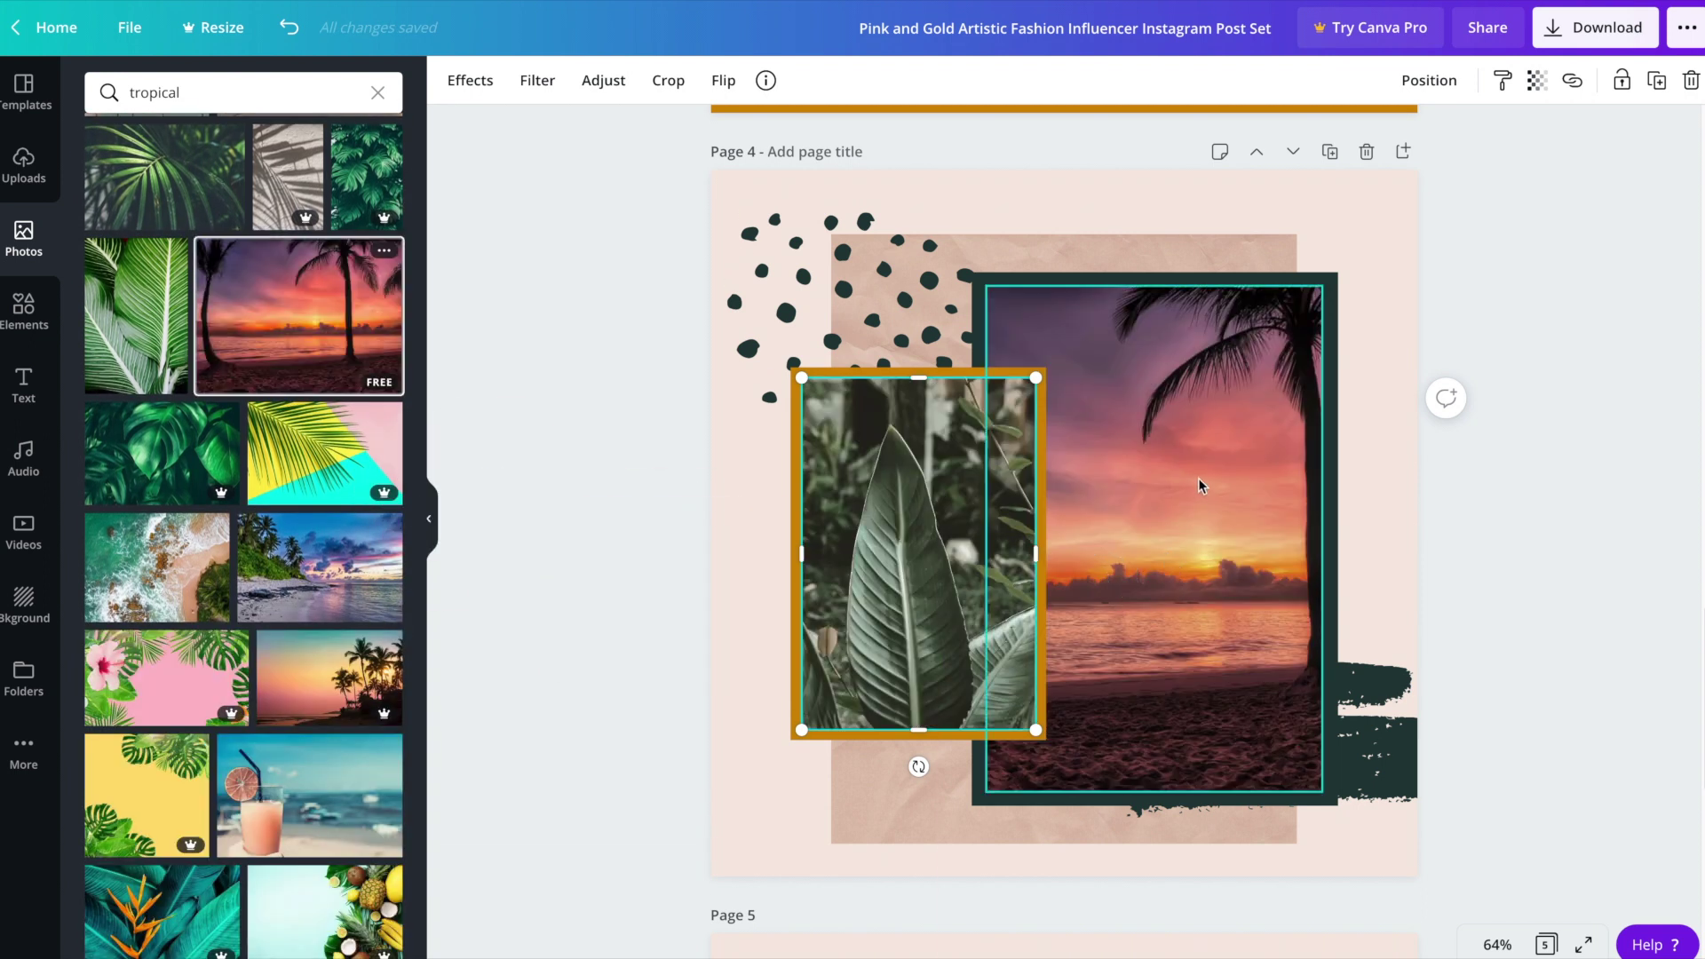
{"action": "double_click", "coordinate": [1270, 479]}
{"action": "left_click_drag", "start_coordinate": [1260, 495], "coordinate": [1205, 499]}
{"action": "left_click", "coordinate": [573, 473]}
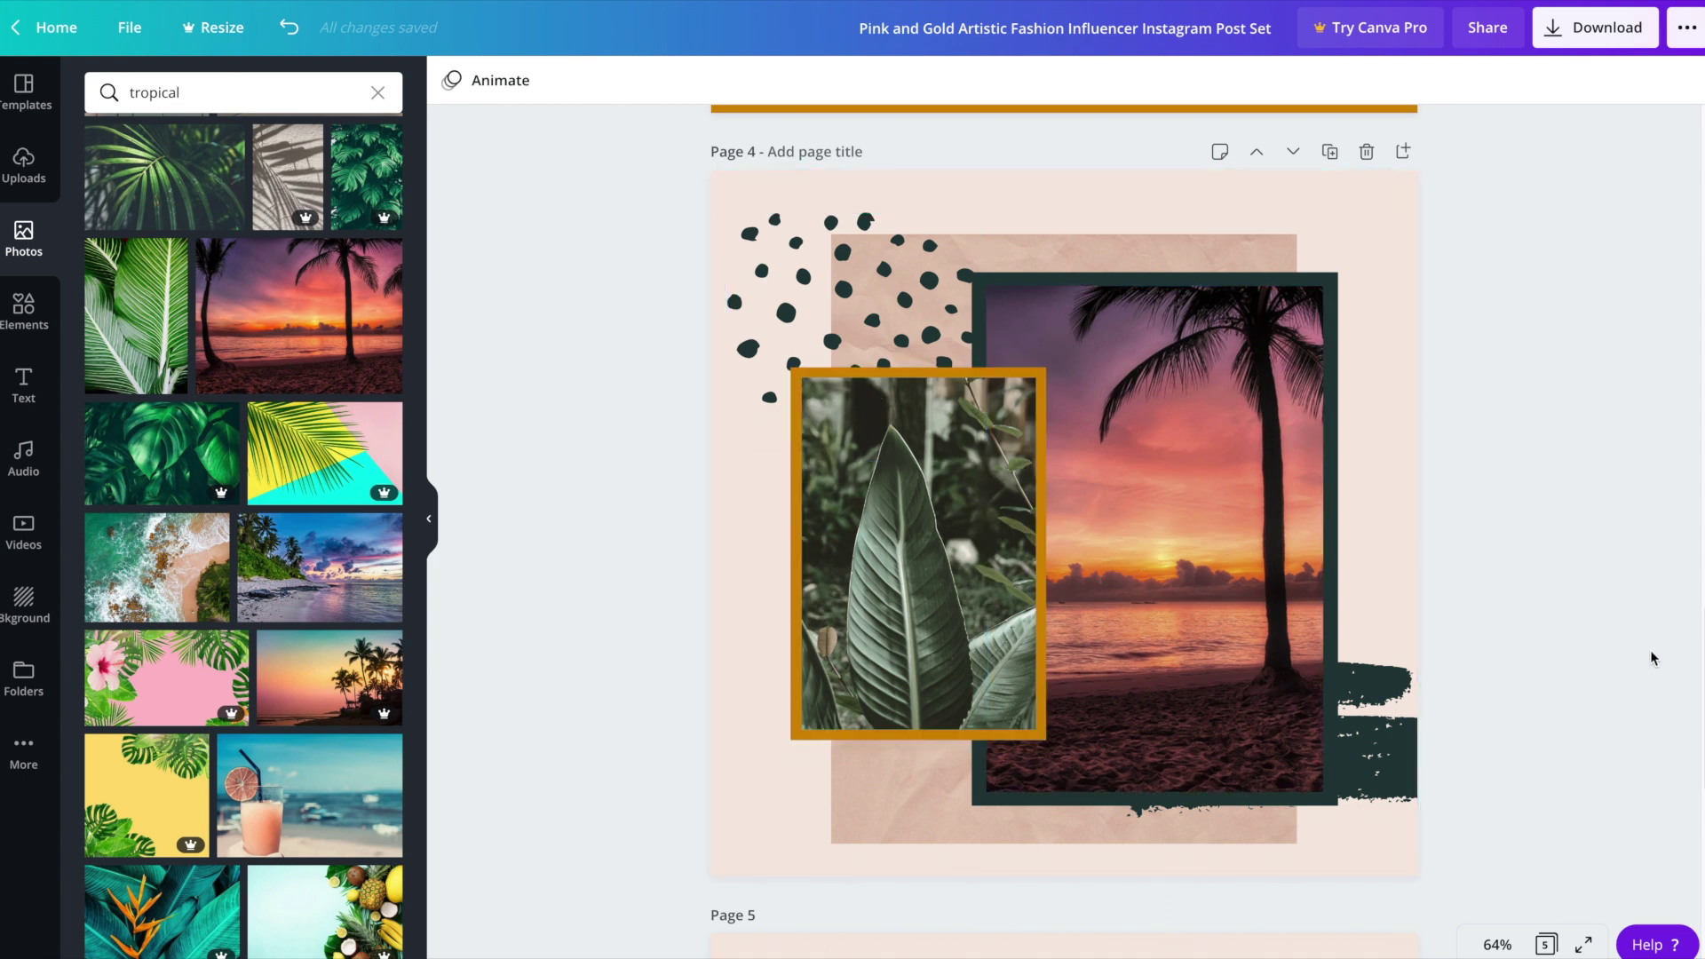
{"action": "left_click_drag", "start_coordinate": [1693, 655], "coordinate": [1696, 840]}
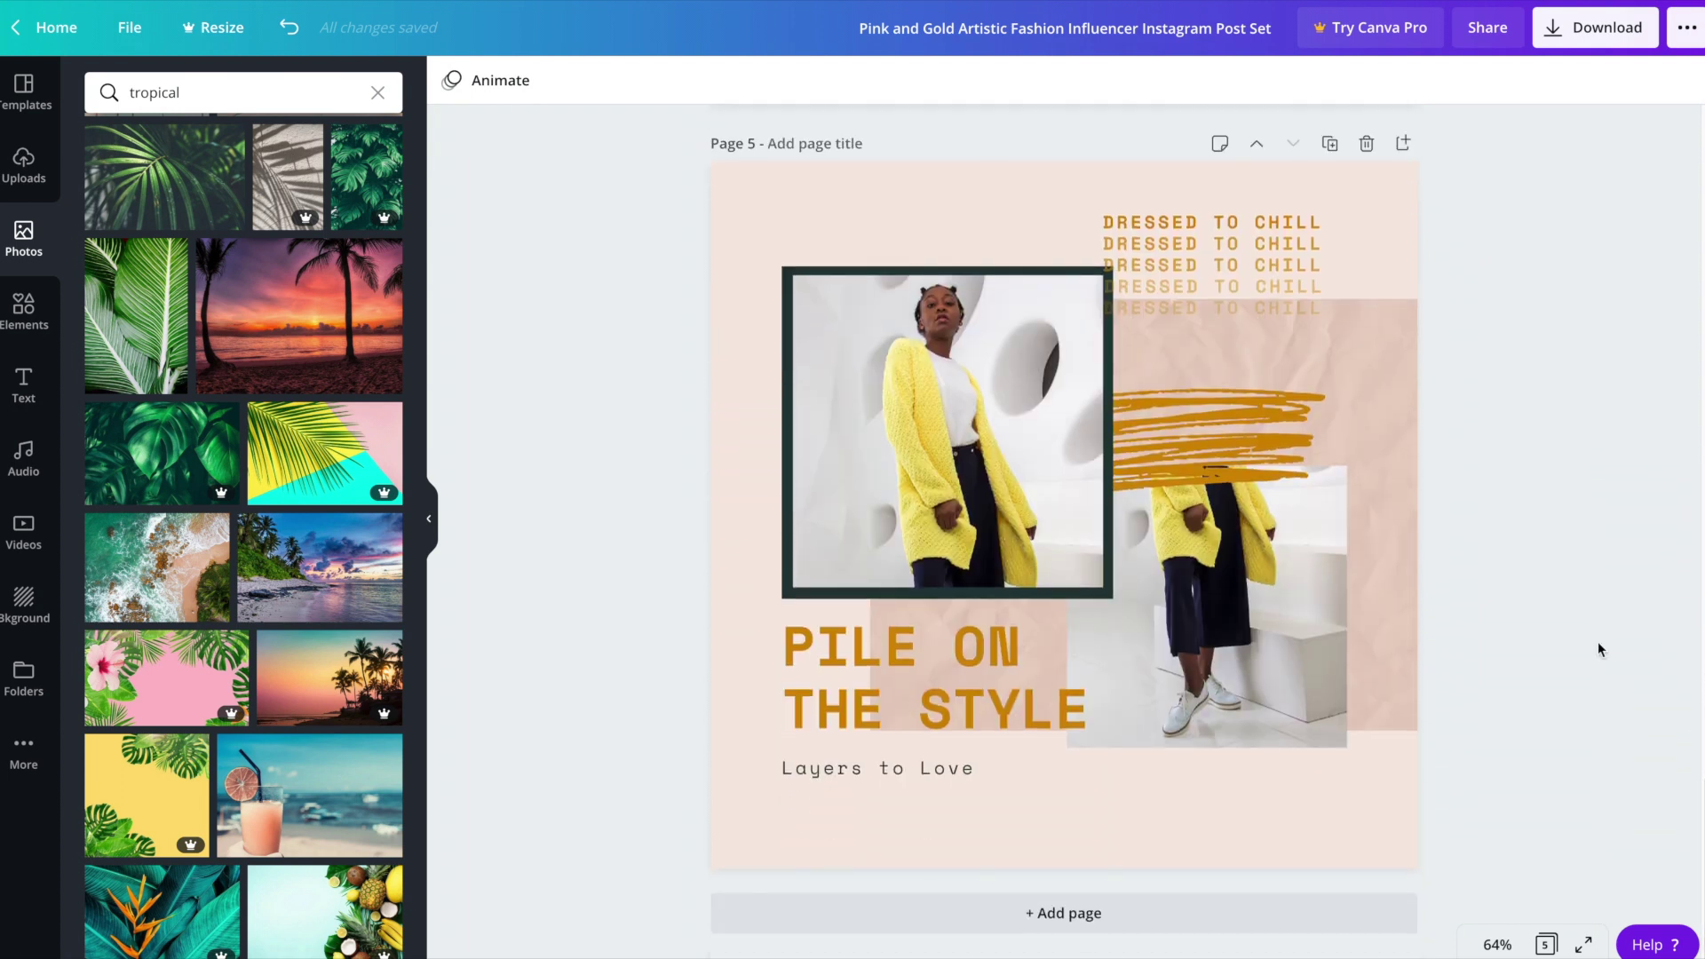
Search photos for 'coral' and place the underwater fish photo in page 5's left frame
{"action": "triple_click", "coordinate": [246, 88]}
{"action": "type", "text": "coral"}
{"action": "key", "text": "Return"}
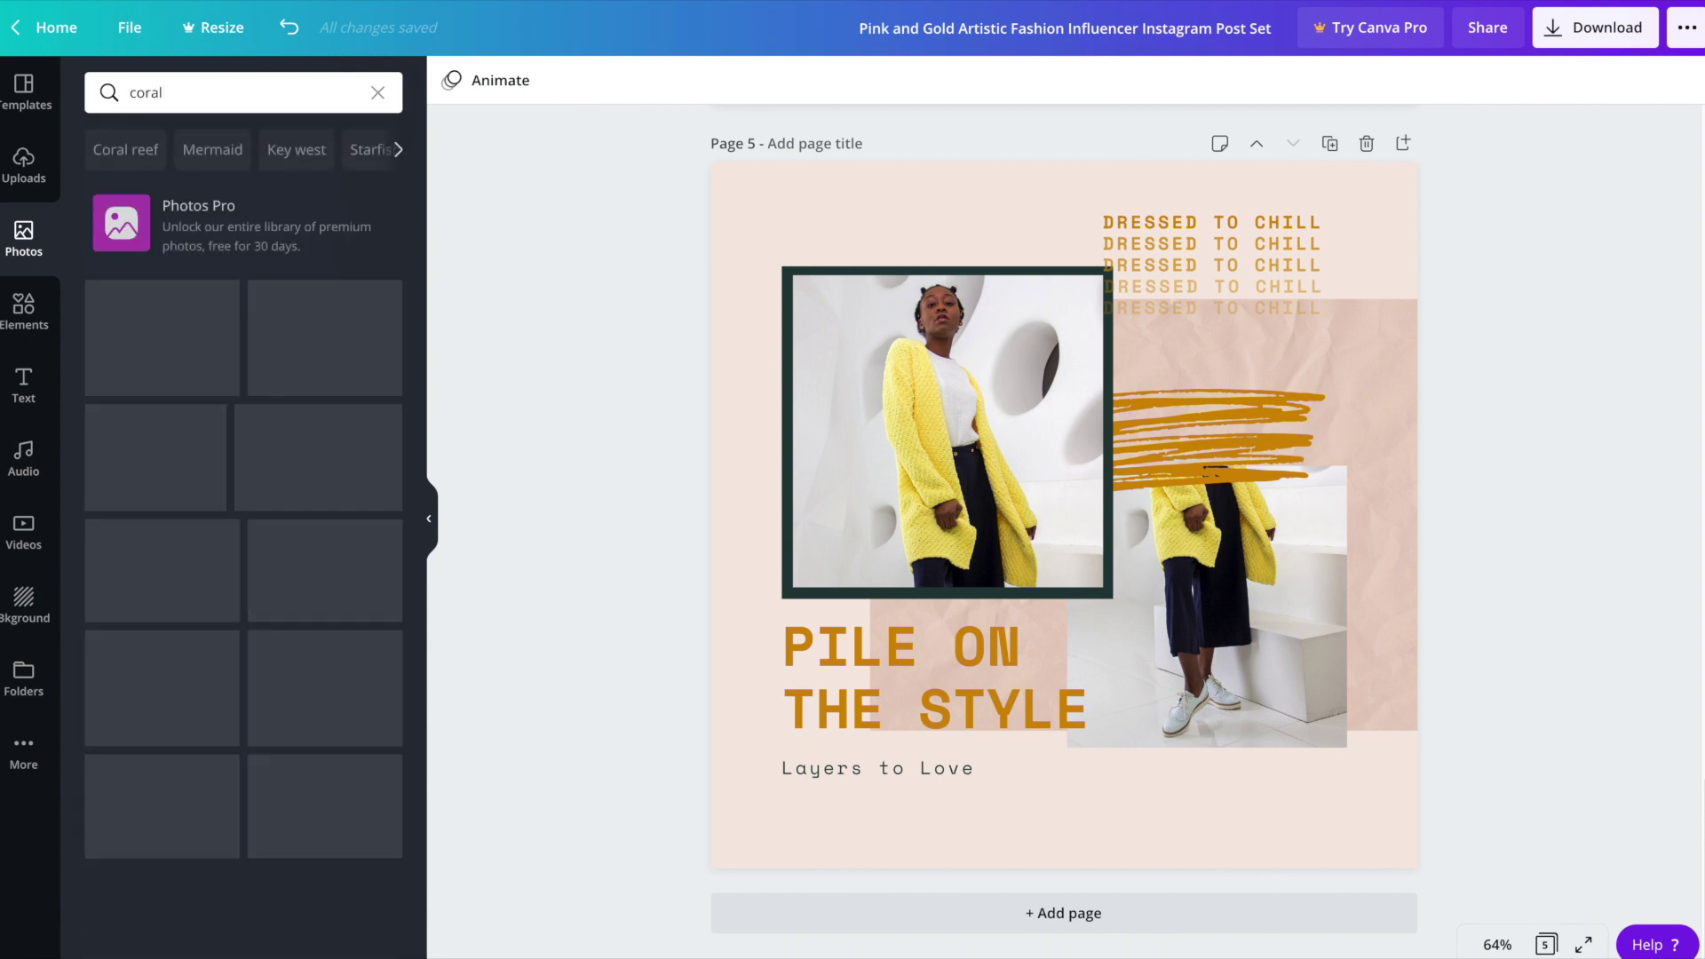
{"action": "scroll", "coordinate": [419, 522], "scroll_direction": "down", "scroll_amount": 3}
{"action": "left_click_drag", "start_coordinate": [419, 522], "coordinate": [433, 701]}
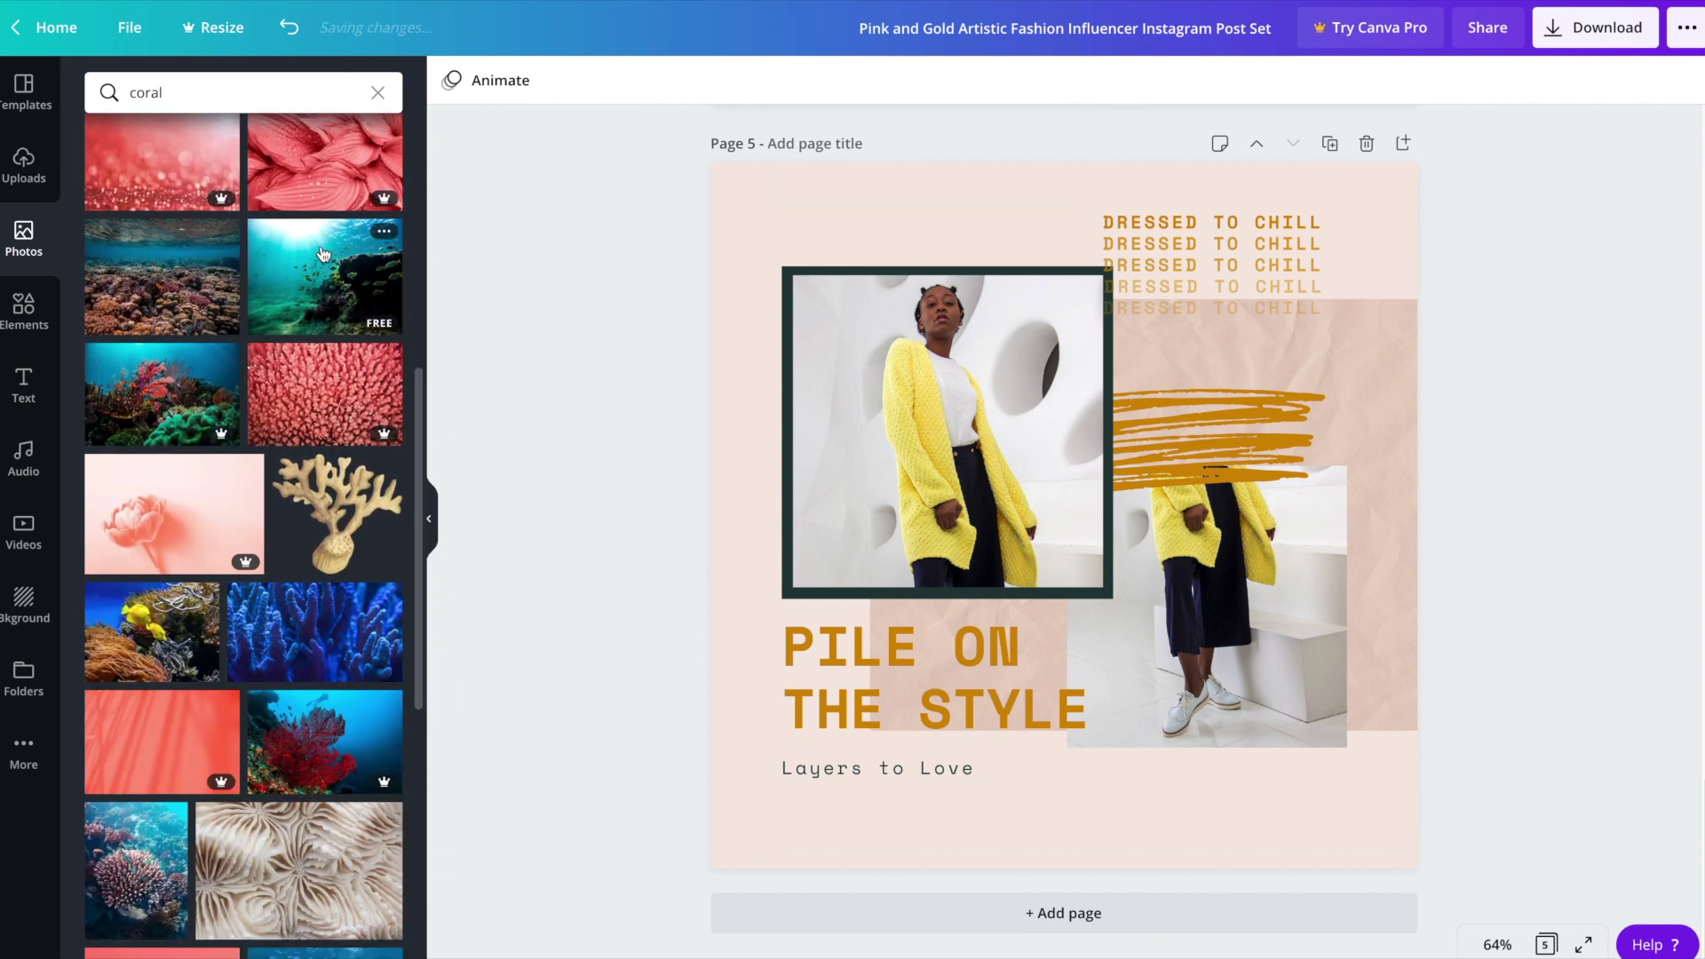
{"action": "left_click_drag", "start_coordinate": [303, 259], "coordinate": [841, 408]}
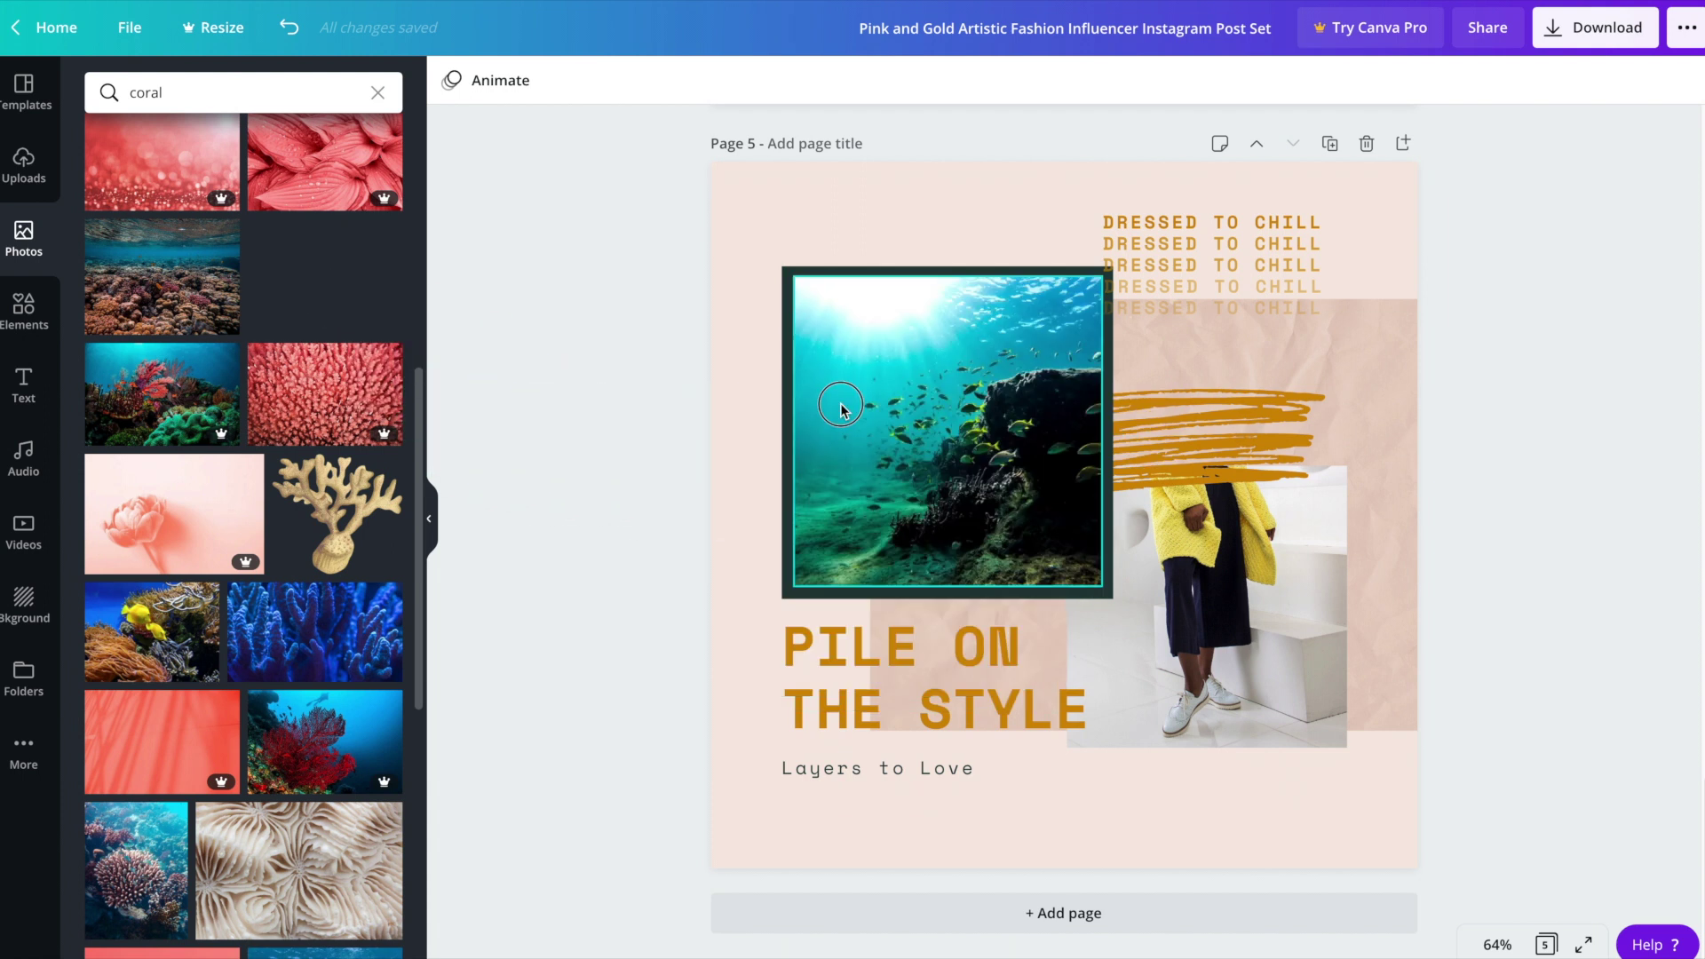
{"action": "left_click_drag", "start_coordinate": [421, 466], "coordinate": [430, 168]}
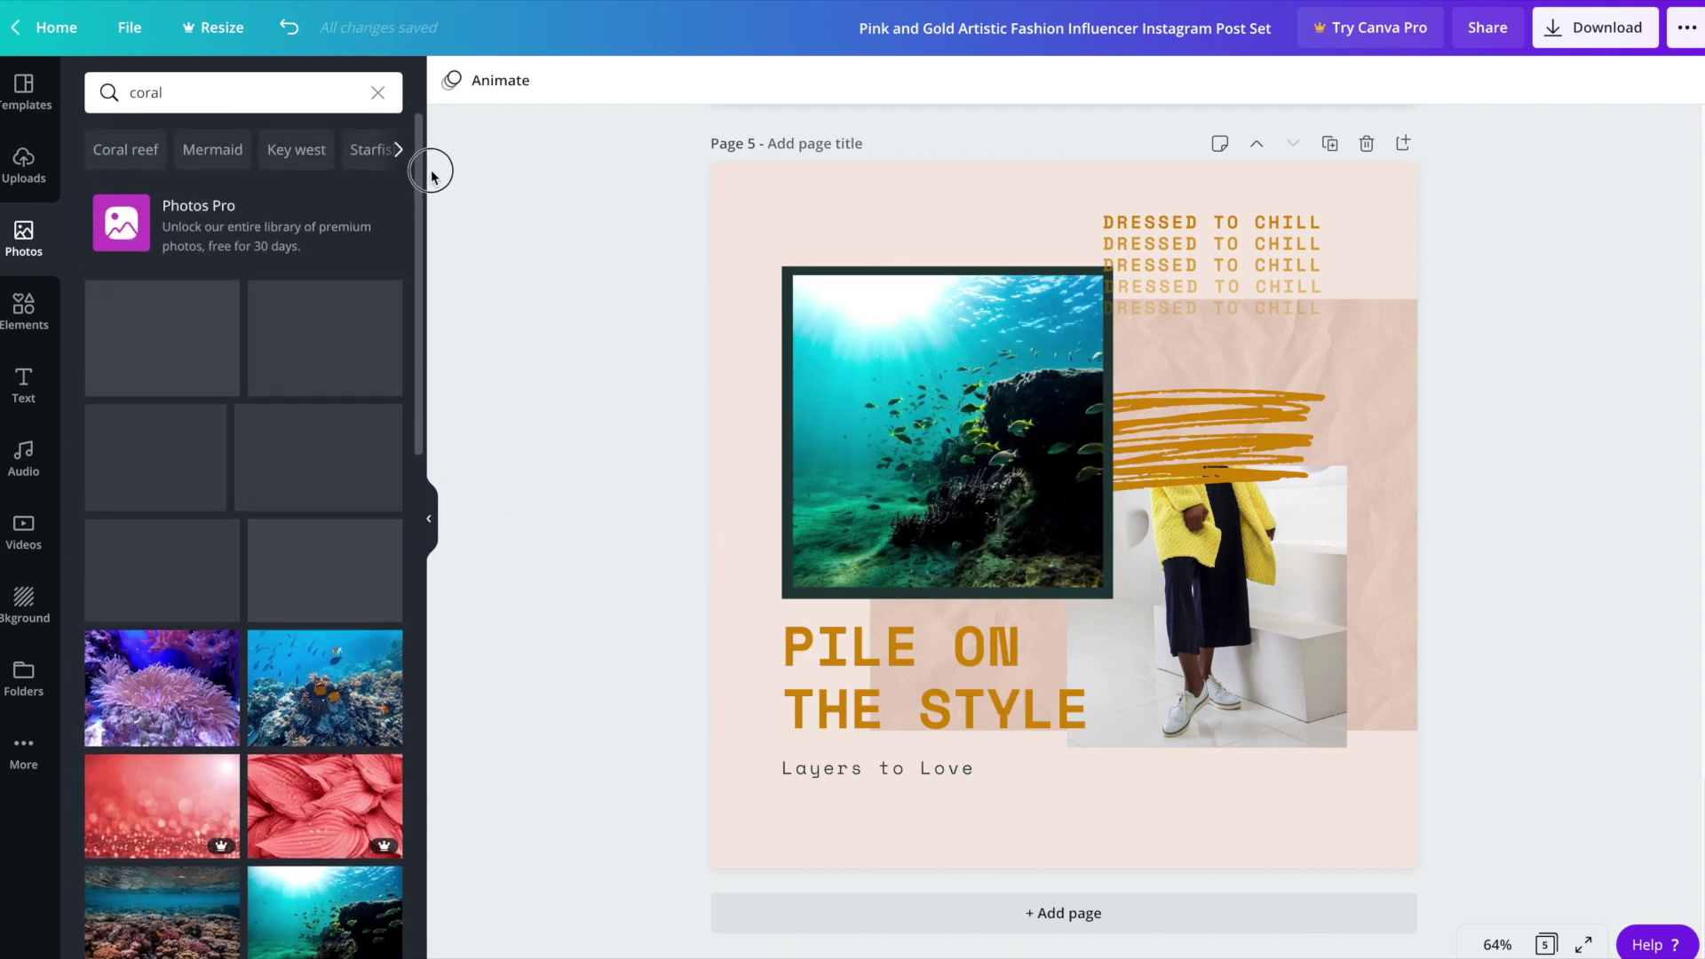
Search 'beach' and swap the starfish beach photo into the left frame, adjusting its crop
{"action": "triple_click", "coordinate": [239, 93]}
{"action": "type", "text": "beach"}
{"action": "key", "text": "Return"}
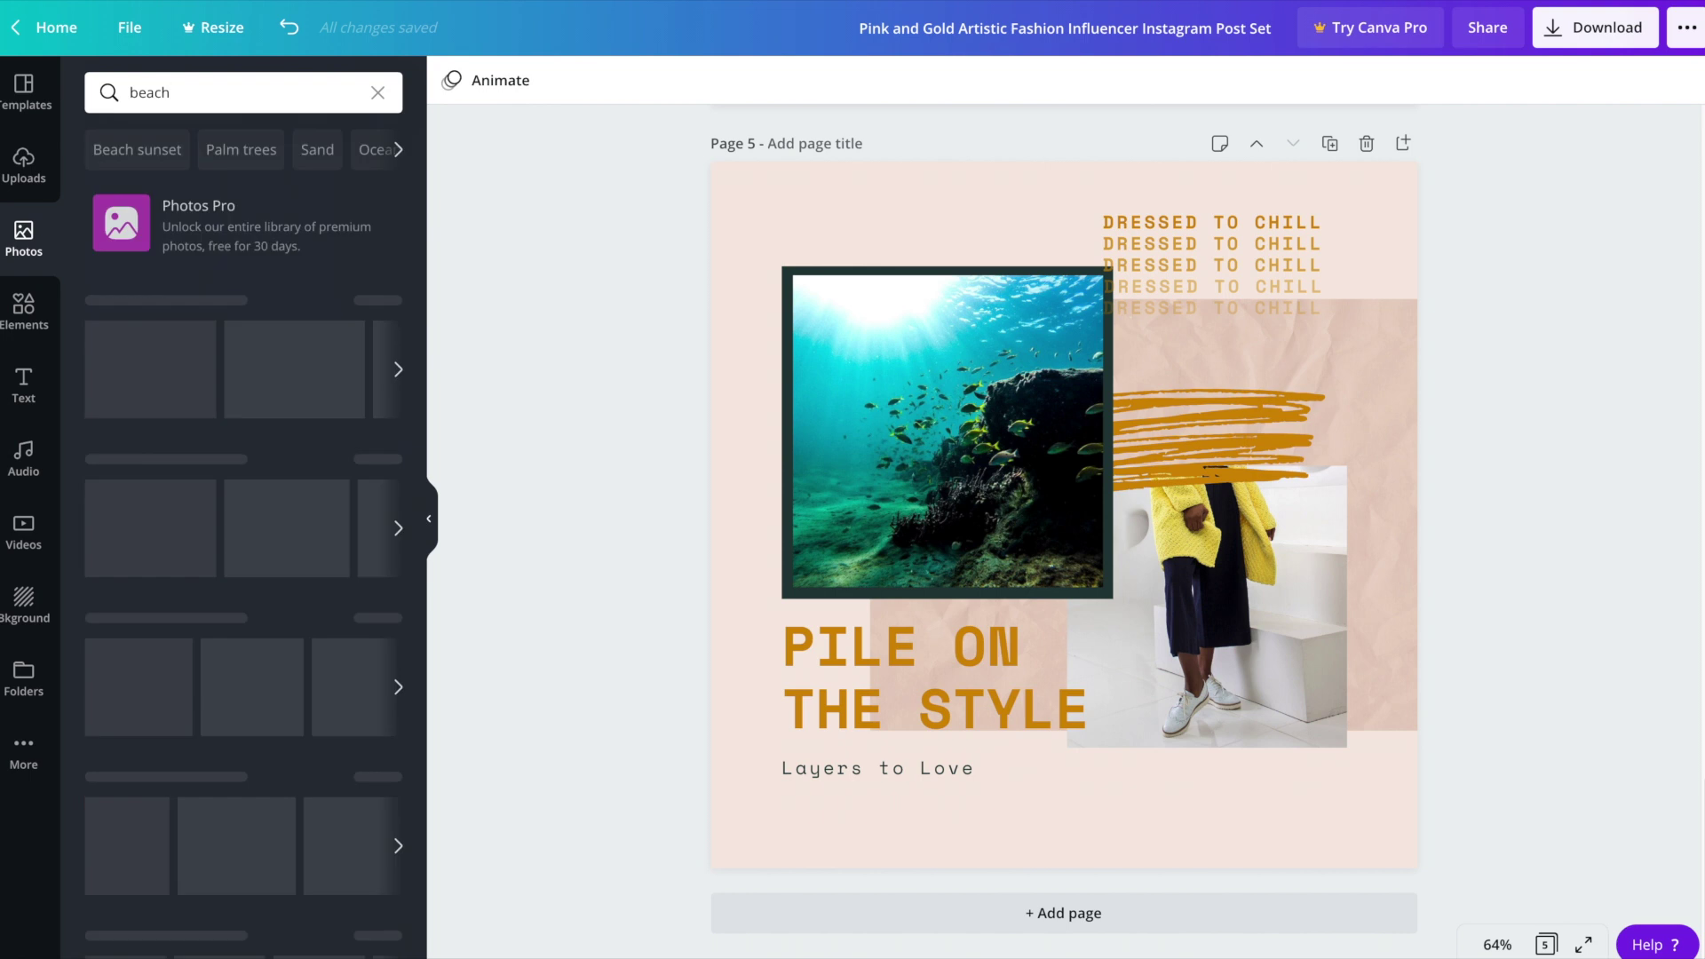
{"action": "left_click_drag", "start_coordinate": [162, 443], "coordinate": [950, 425]}
{"action": "double_click", "coordinate": [936, 417]}
{"action": "left_click", "coordinate": [626, 583]}
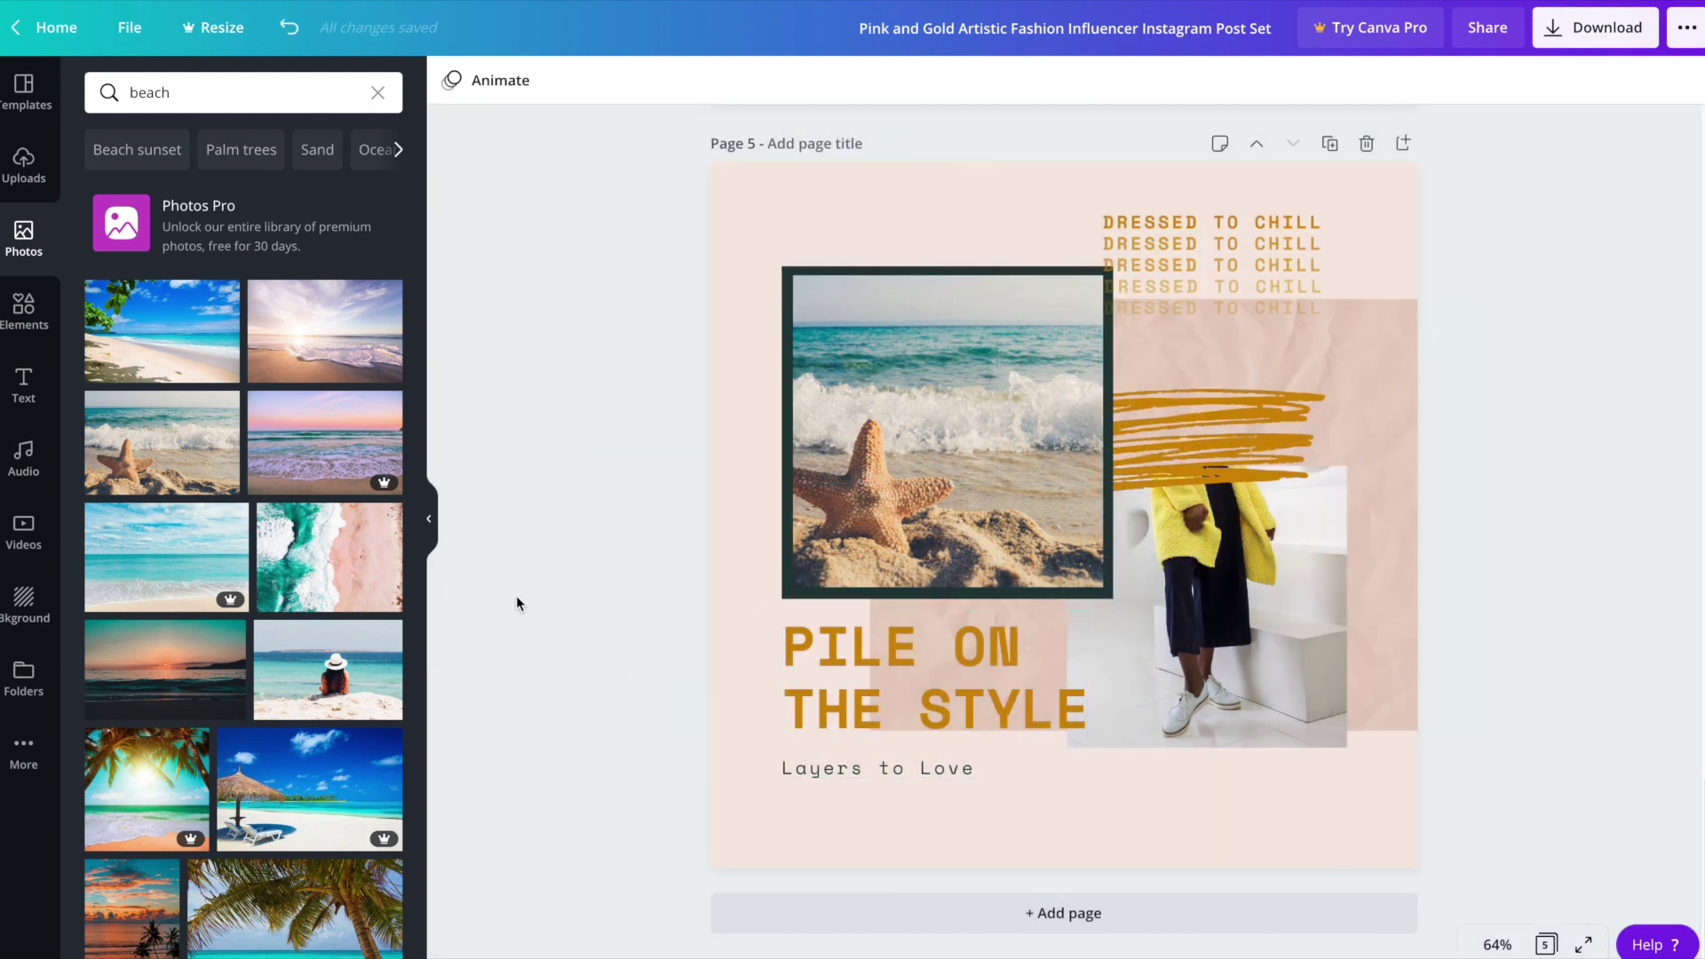
Put the palm-lined path photo into page 5's right frame
{"action": "left_click_drag", "start_coordinate": [417, 361], "coordinate": [421, 749]}
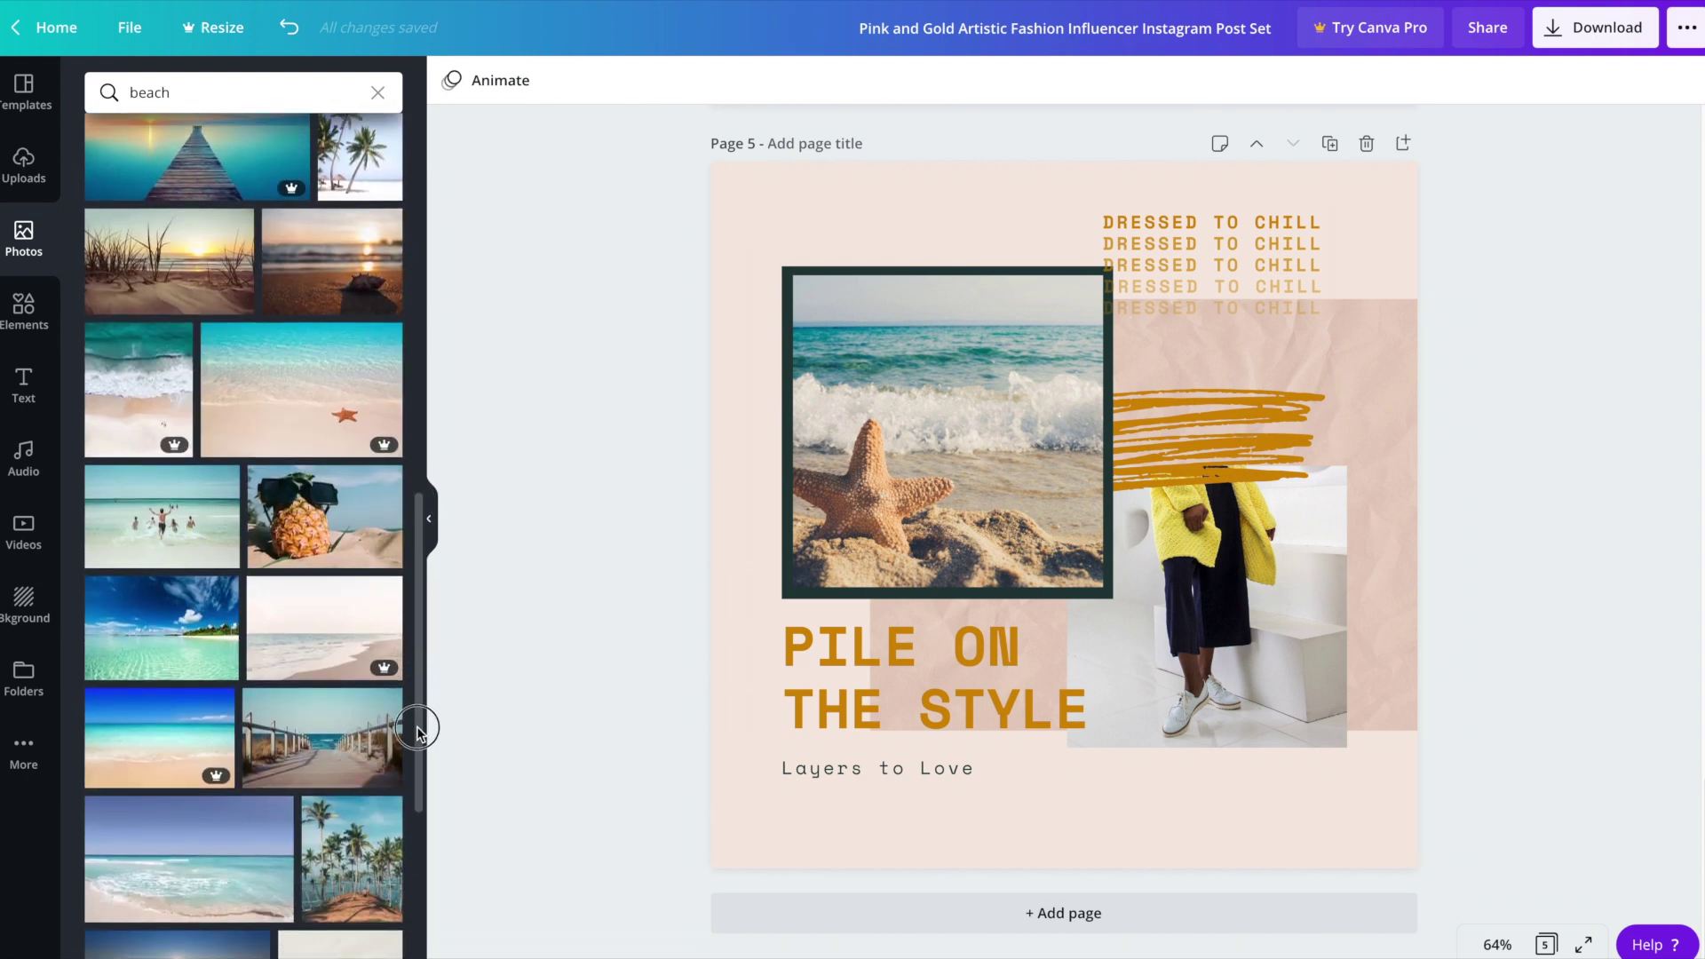
{"action": "left_click_drag", "start_coordinate": [182, 608], "coordinate": [1146, 651]}
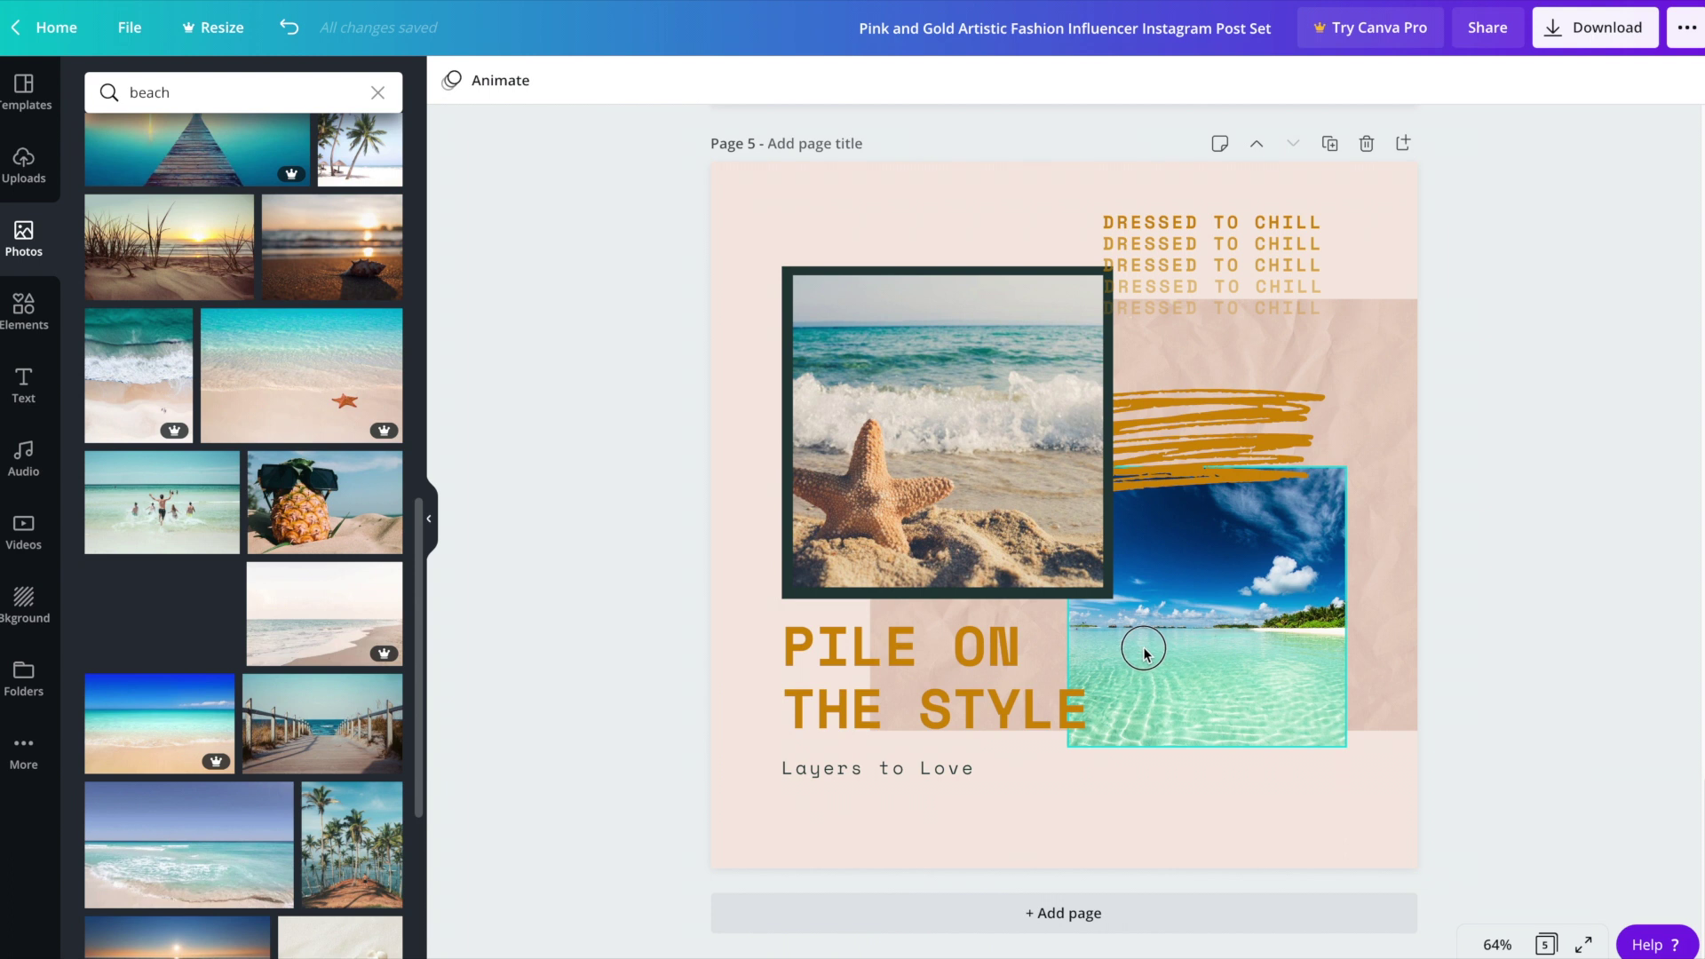
{"action": "left_click_drag", "start_coordinate": [352, 844], "coordinate": [1328, 622]}
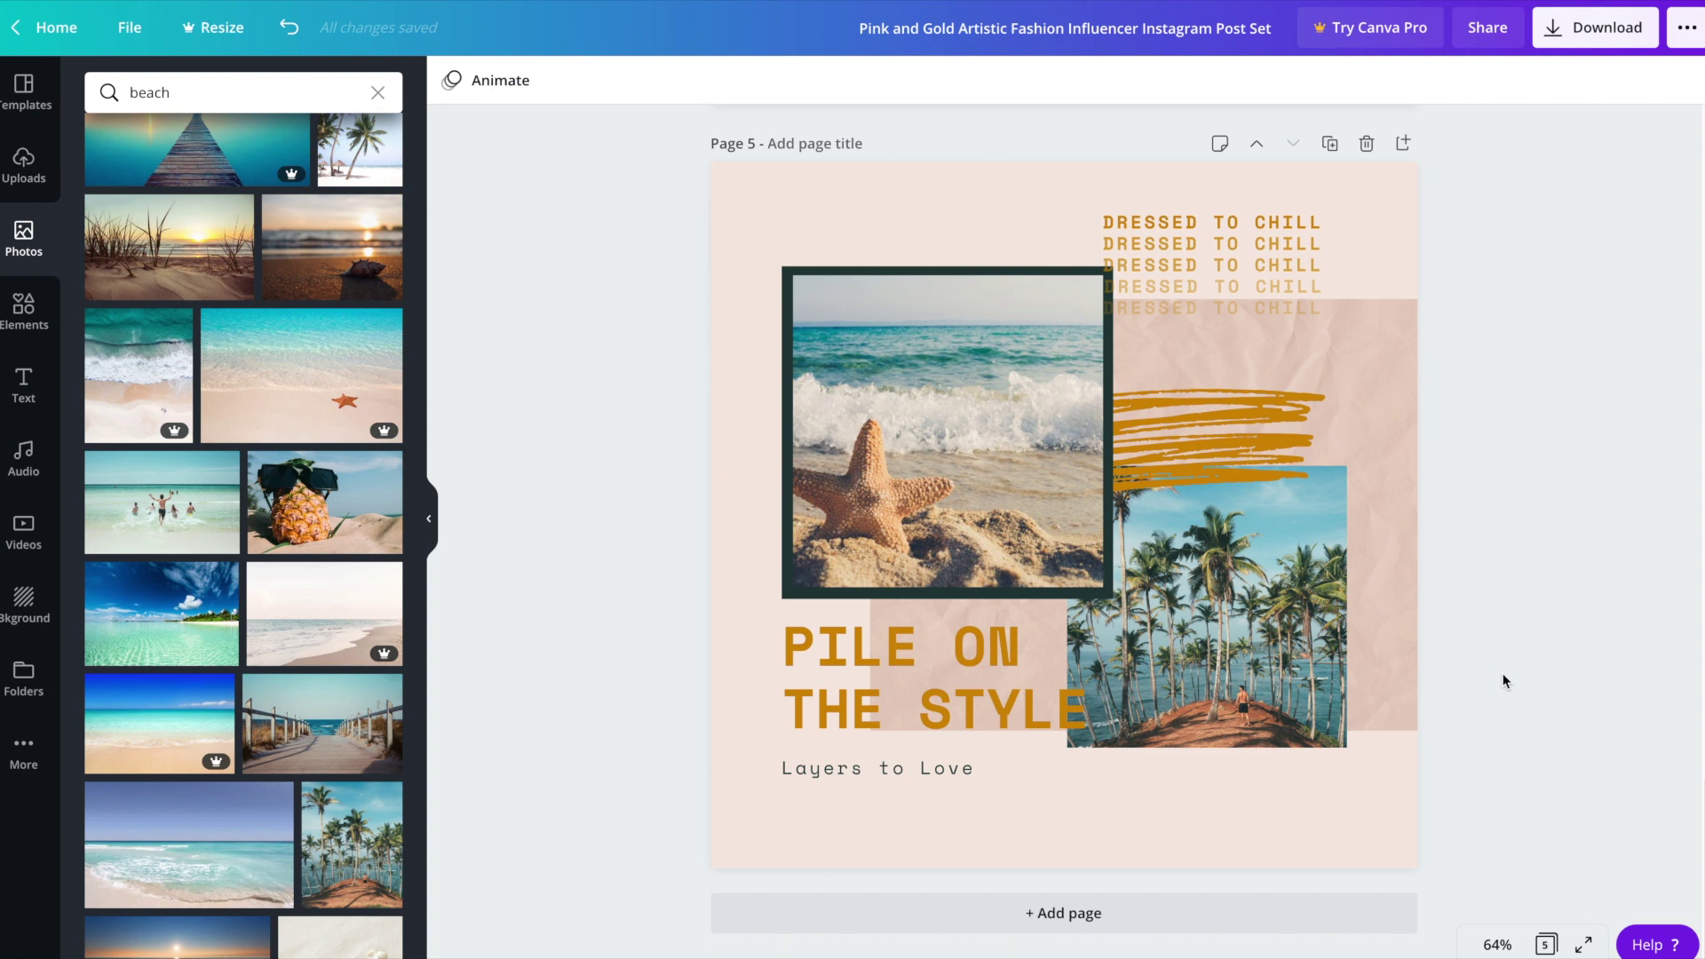
Change each repeated DRESSED TO CHILL line on page 5 to DESTINATION FUN
{"action": "double_click", "coordinate": [1256, 221]}
{"action": "type", "text": "DESTINATION FUN"}
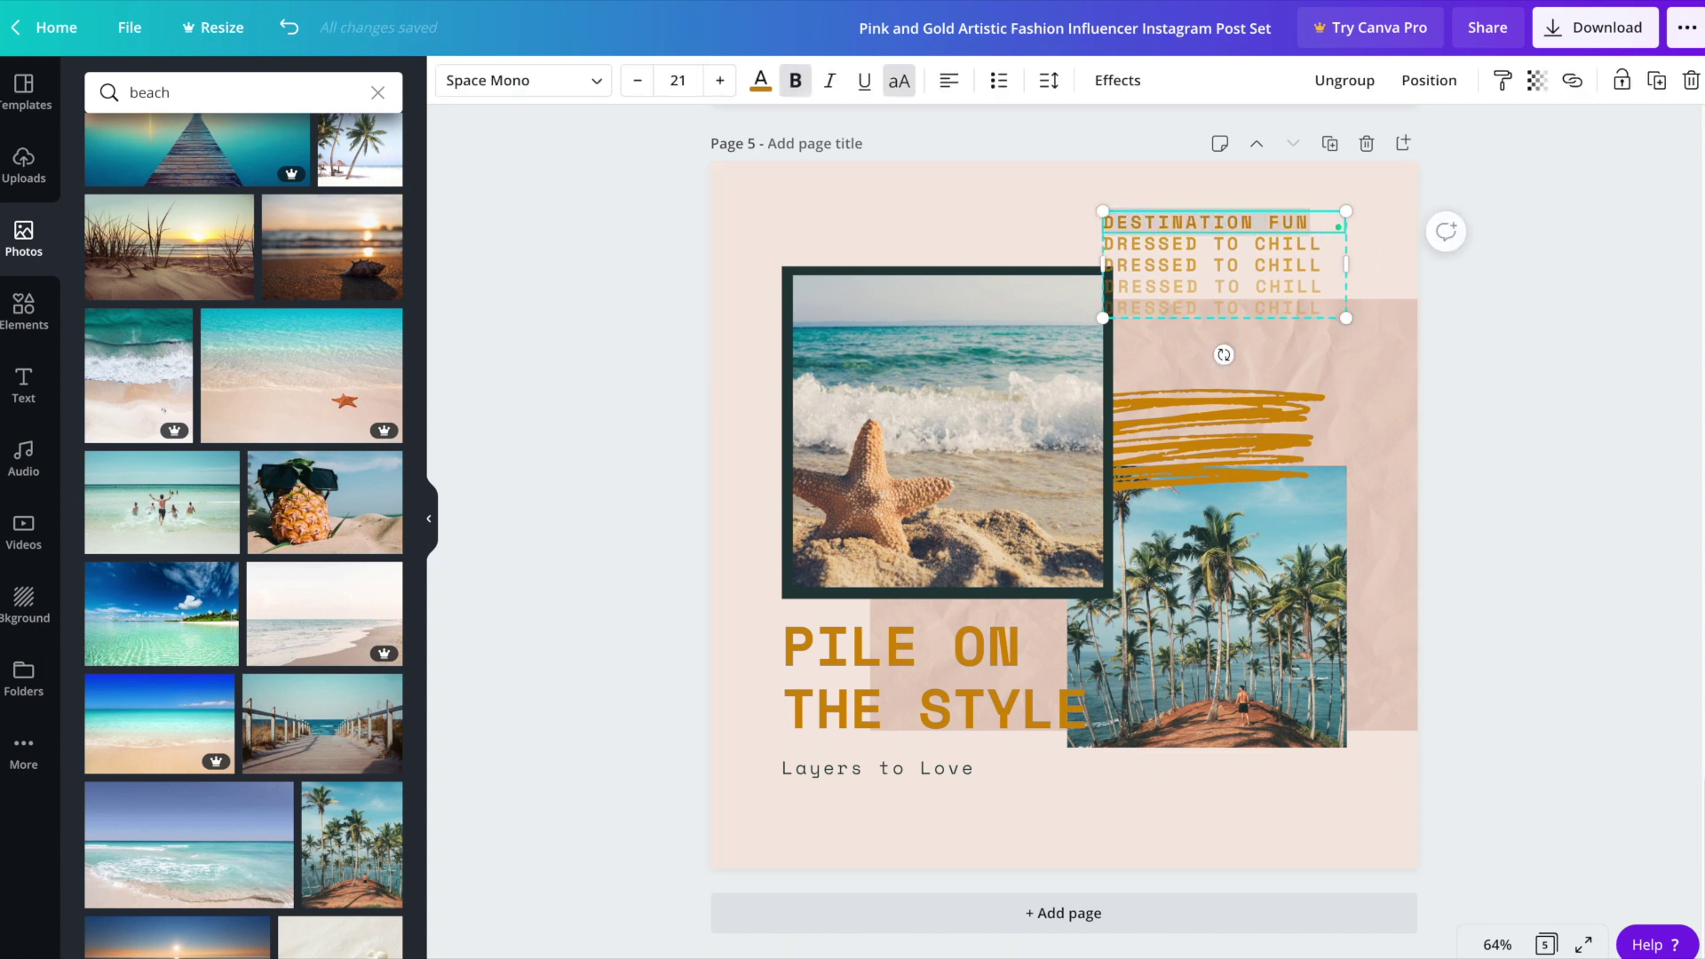
{"action": "double_click", "coordinate": [1225, 243]}
{"action": "type", "text": "DESTINATION FUN"}
{"action": "double_click", "coordinate": [1226, 265]}
{"action": "key", "text": "ctrl+v"}
{"action": "double_click", "coordinate": [1225, 286]}
{"action": "key", "text": "ctrl+v"}
{"action": "double_click", "coordinate": [1225, 308]}
{"action": "type", "text": "DESTINATION FUN"}
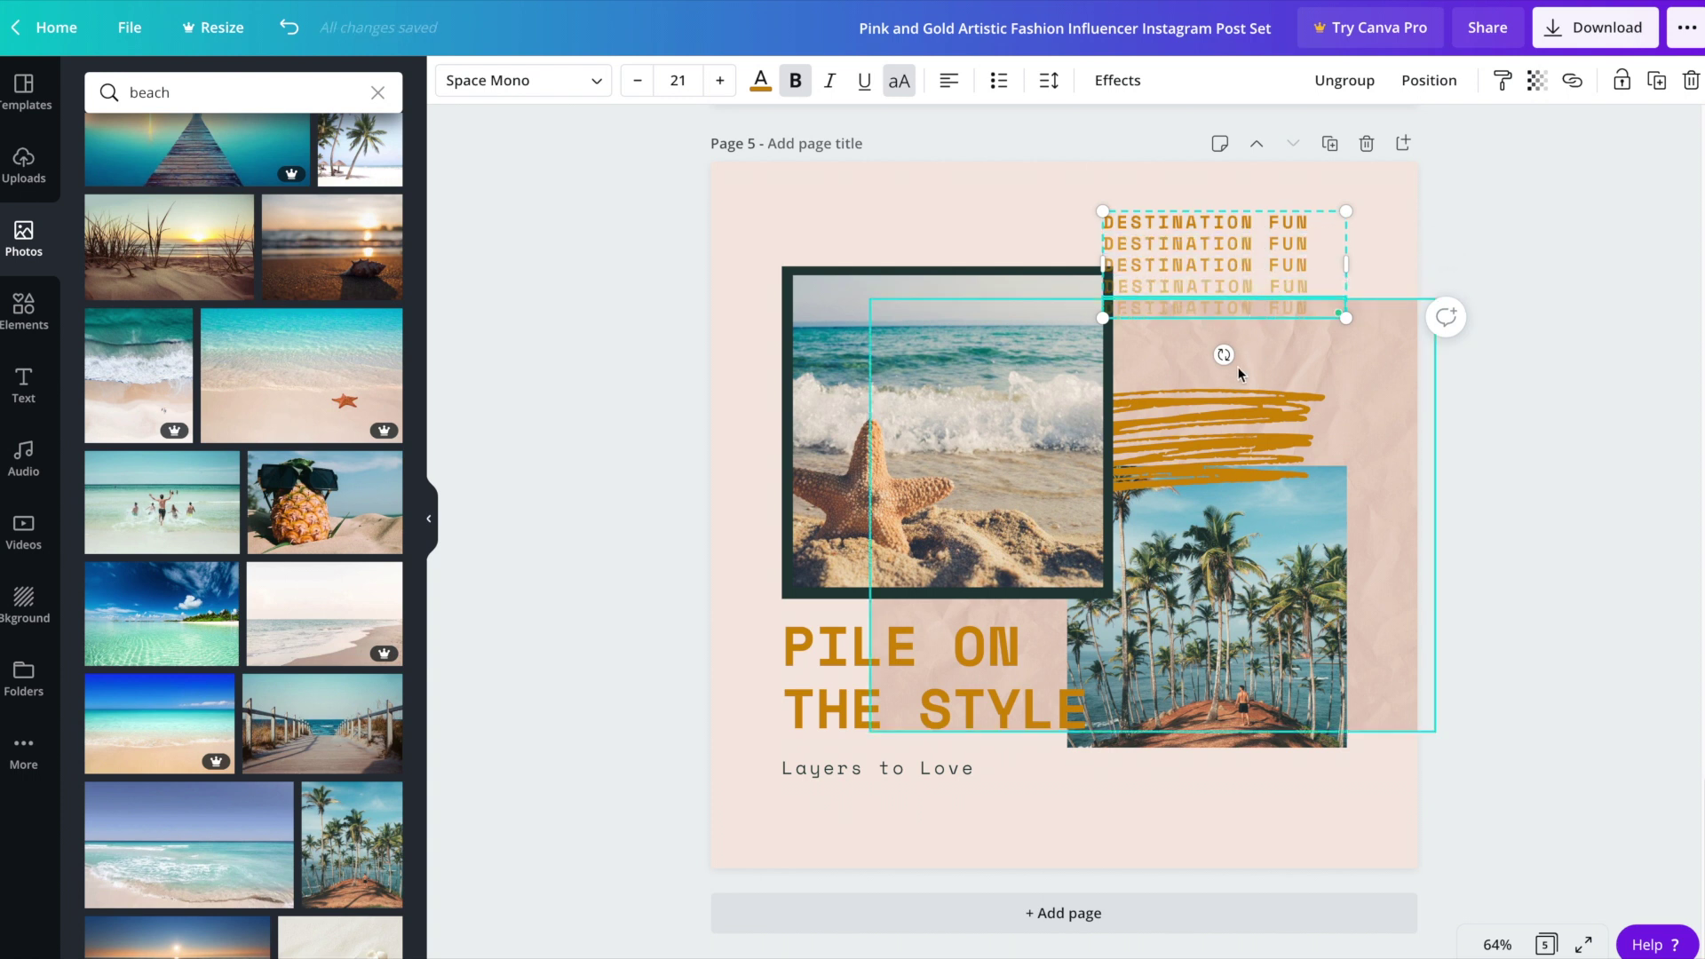
Rename the heading to MY HAPPY PLACE and the caption to 'Can't wait to go back'
{"action": "left_click", "coordinate": [921, 730]}
{"action": "double_click", "coordinate": [920, 730]}
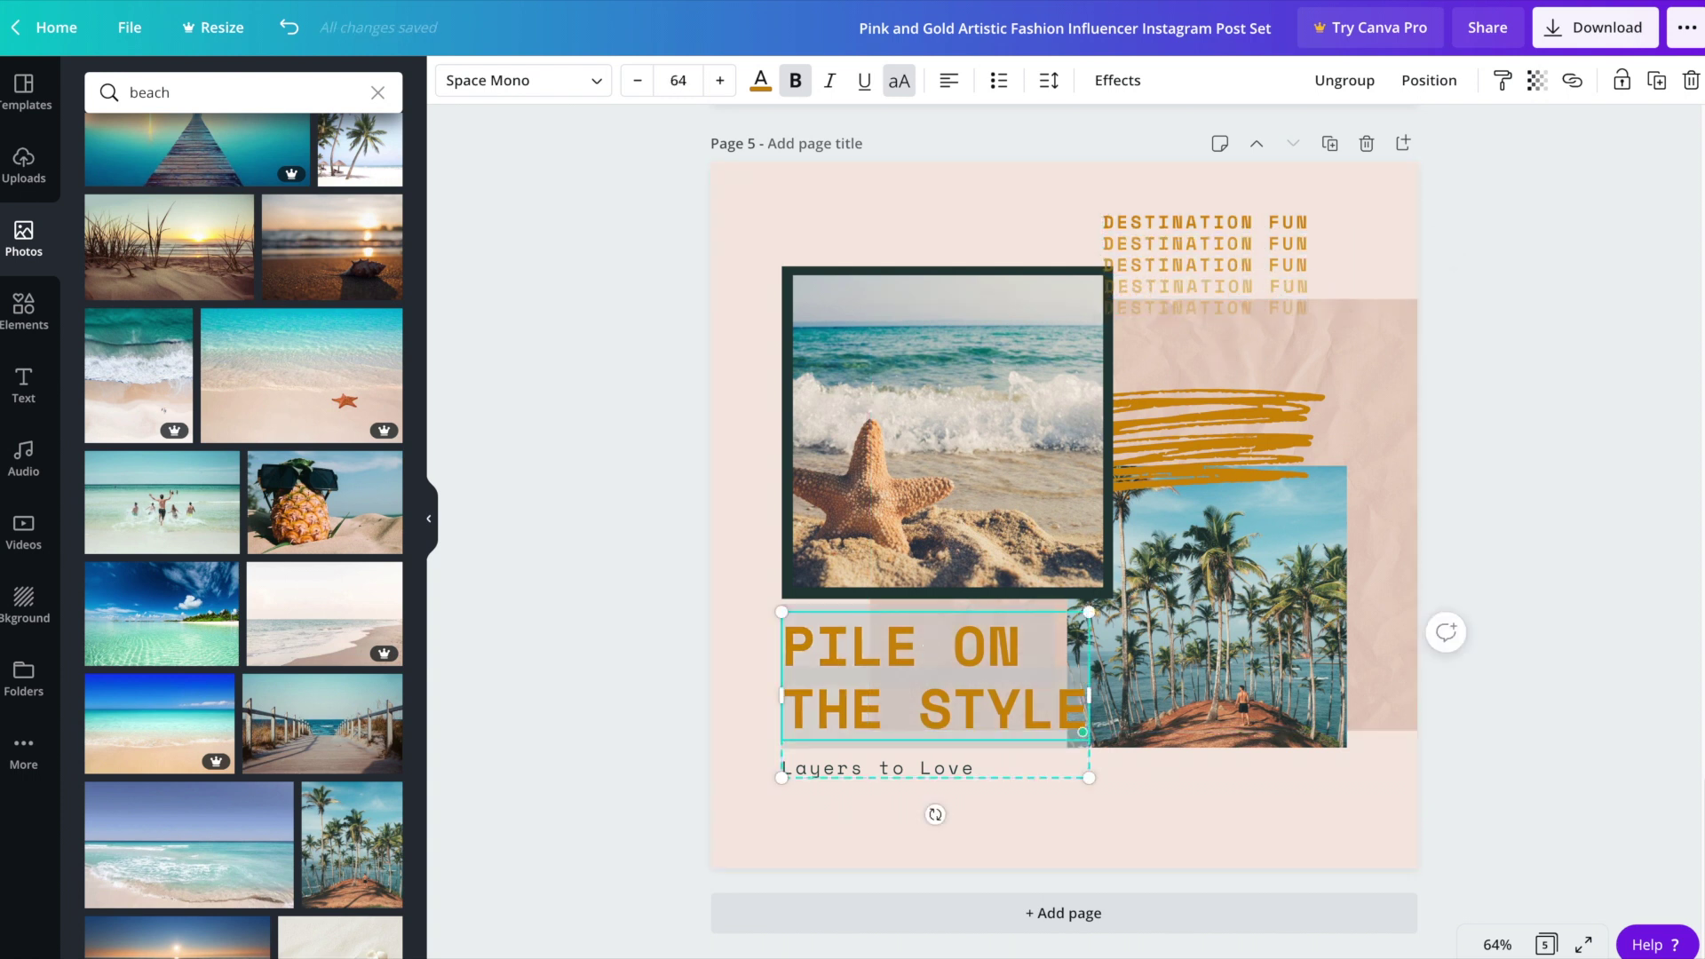
{"action": "type", "text": "MY HAPPY PLACE"}
{"action": "left_click", "coordinate": [926, 765]}
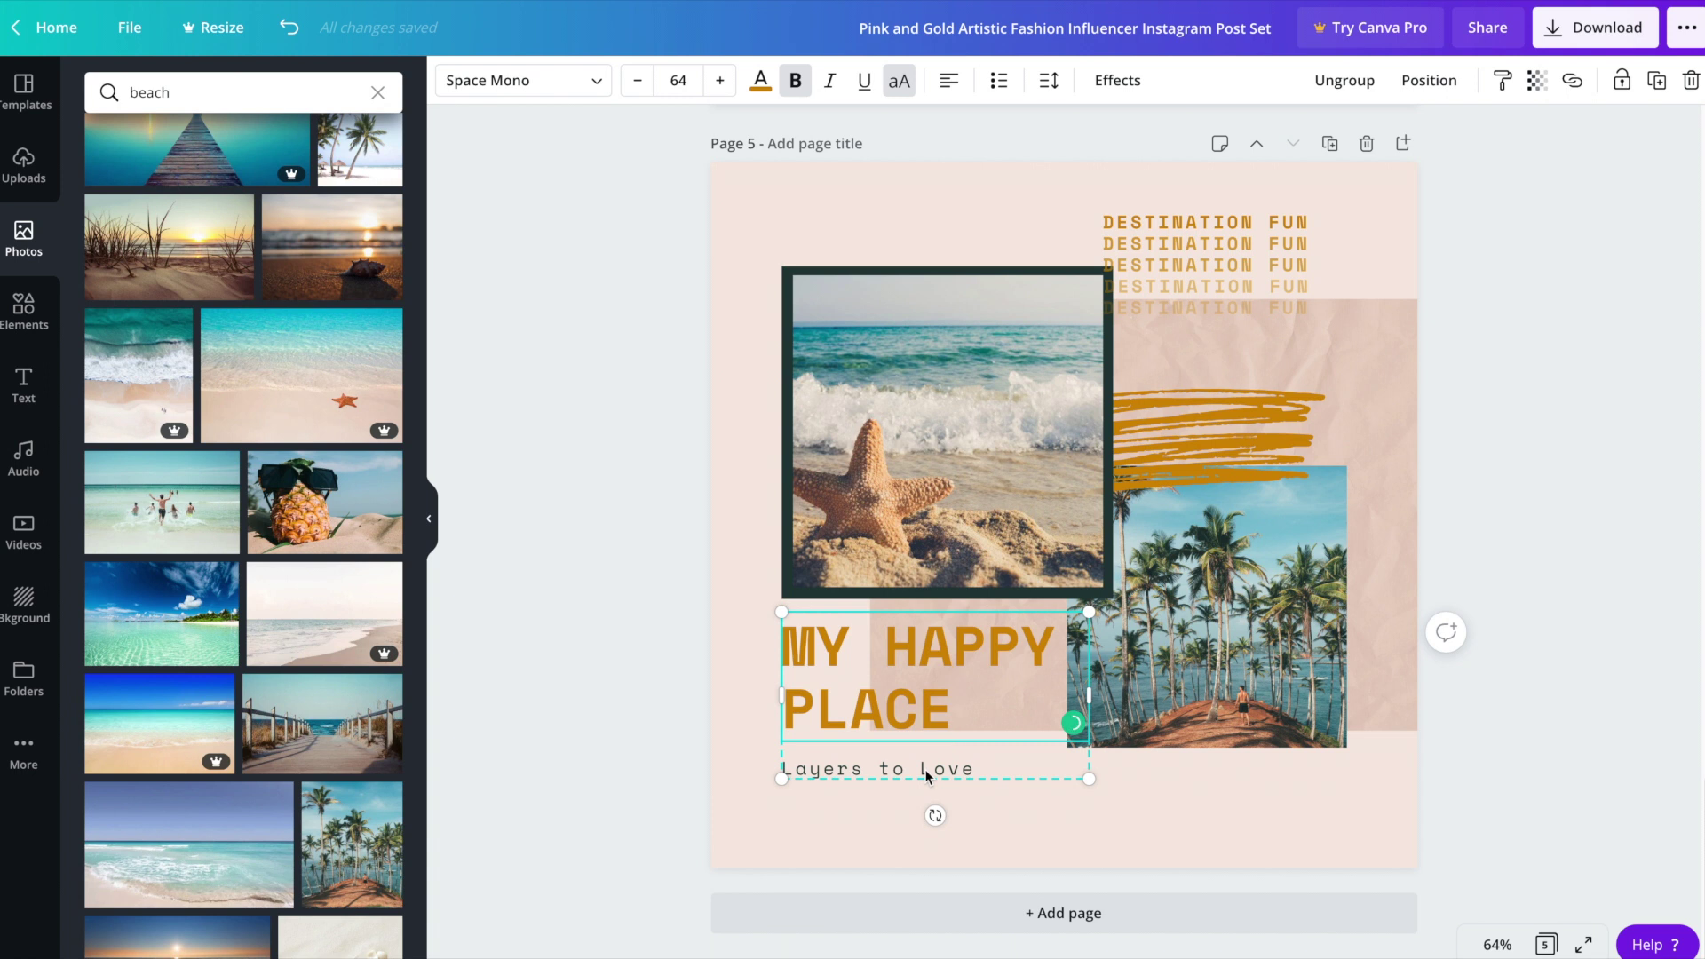
{"action": "double_click", "coordinate": [926, 766]}
{"action": "type", "text": "Can't wait to go back"}
{"action": "left_click", "coordinate": [1559, 695]}
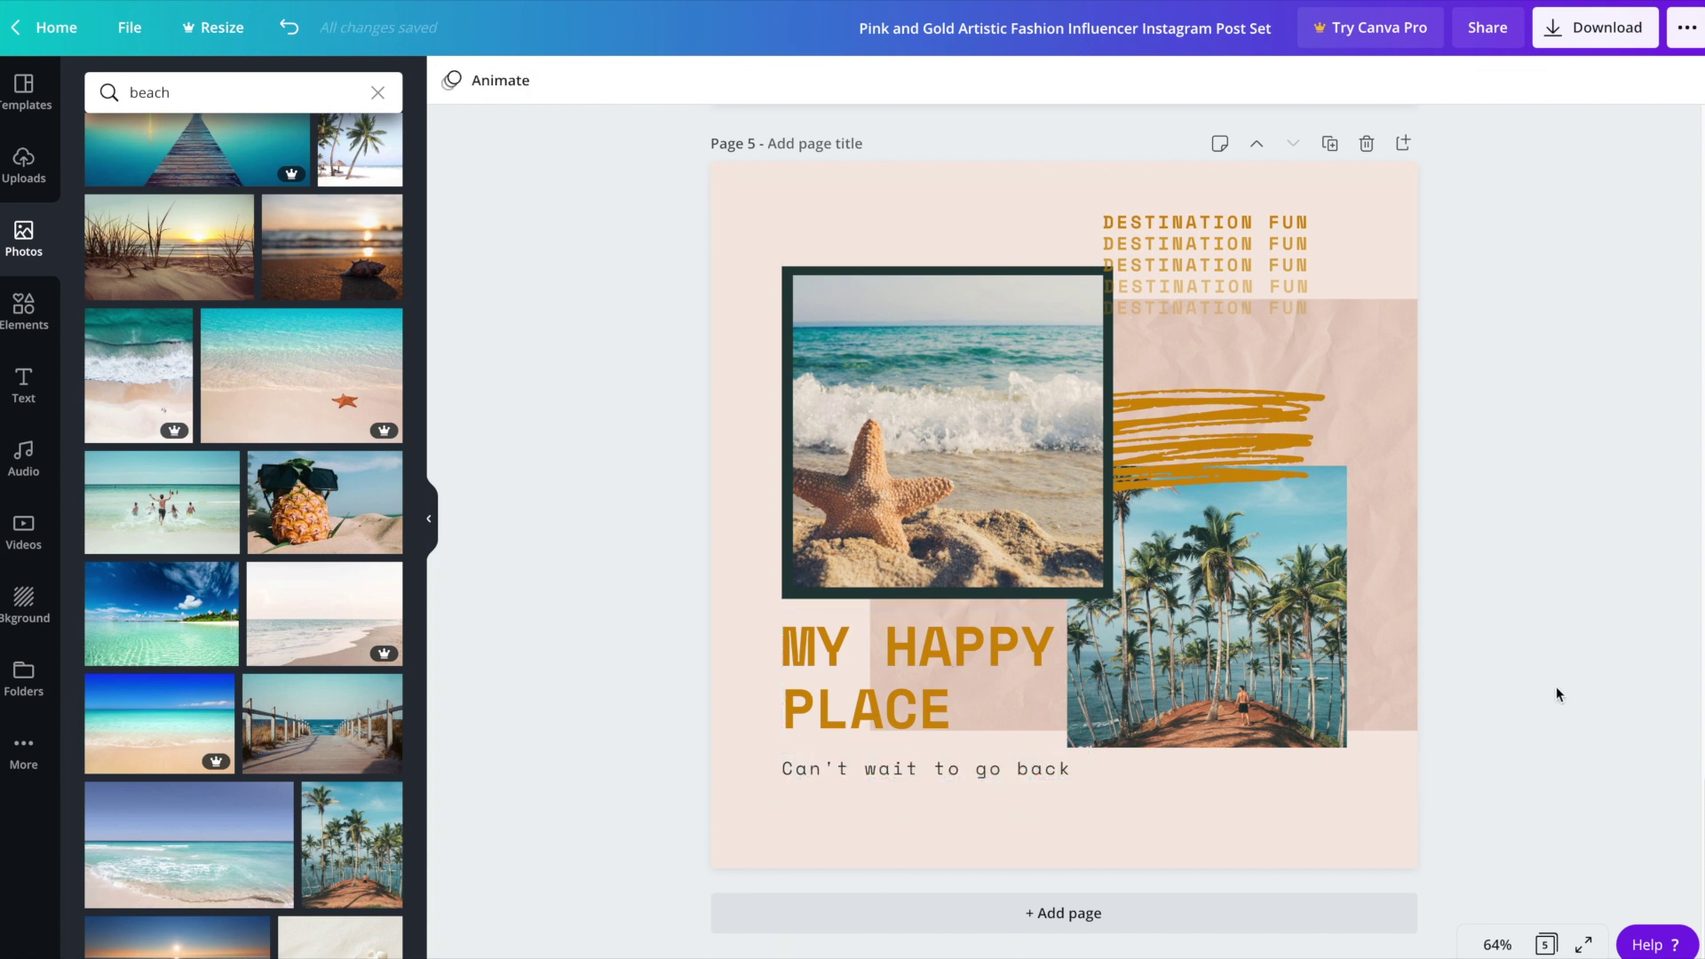
{"action": "left_click", "coordinate": [1547, 945]}
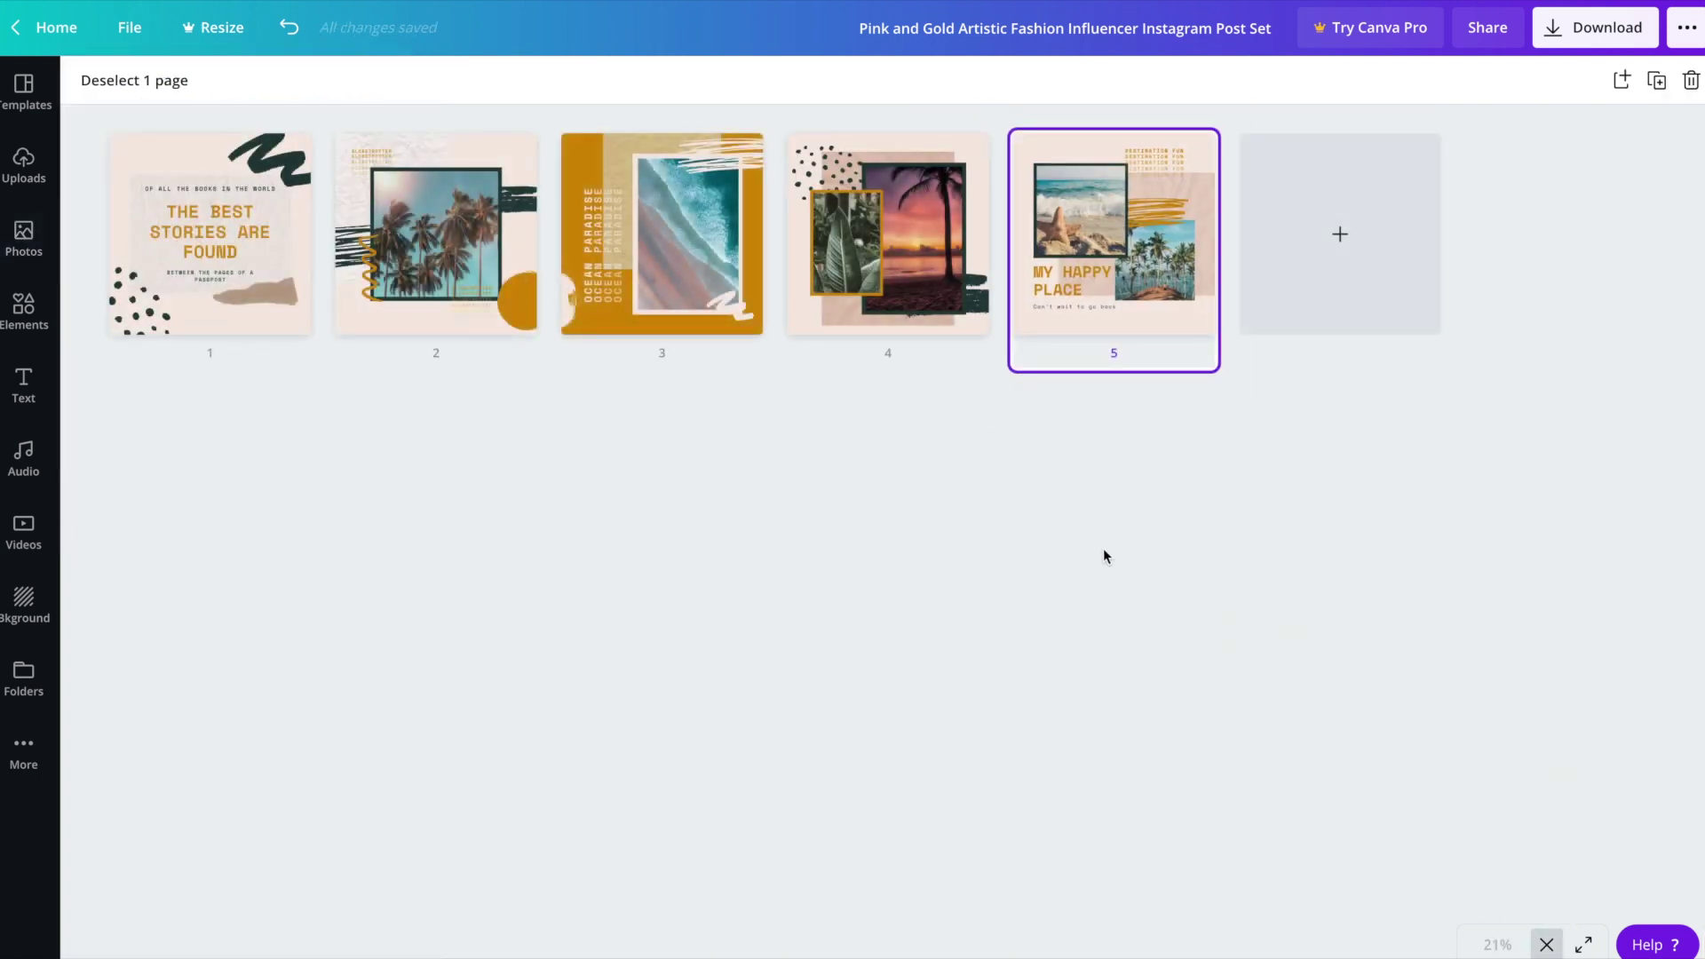
{"action": "left_click", "coordinate": [356, 585]}
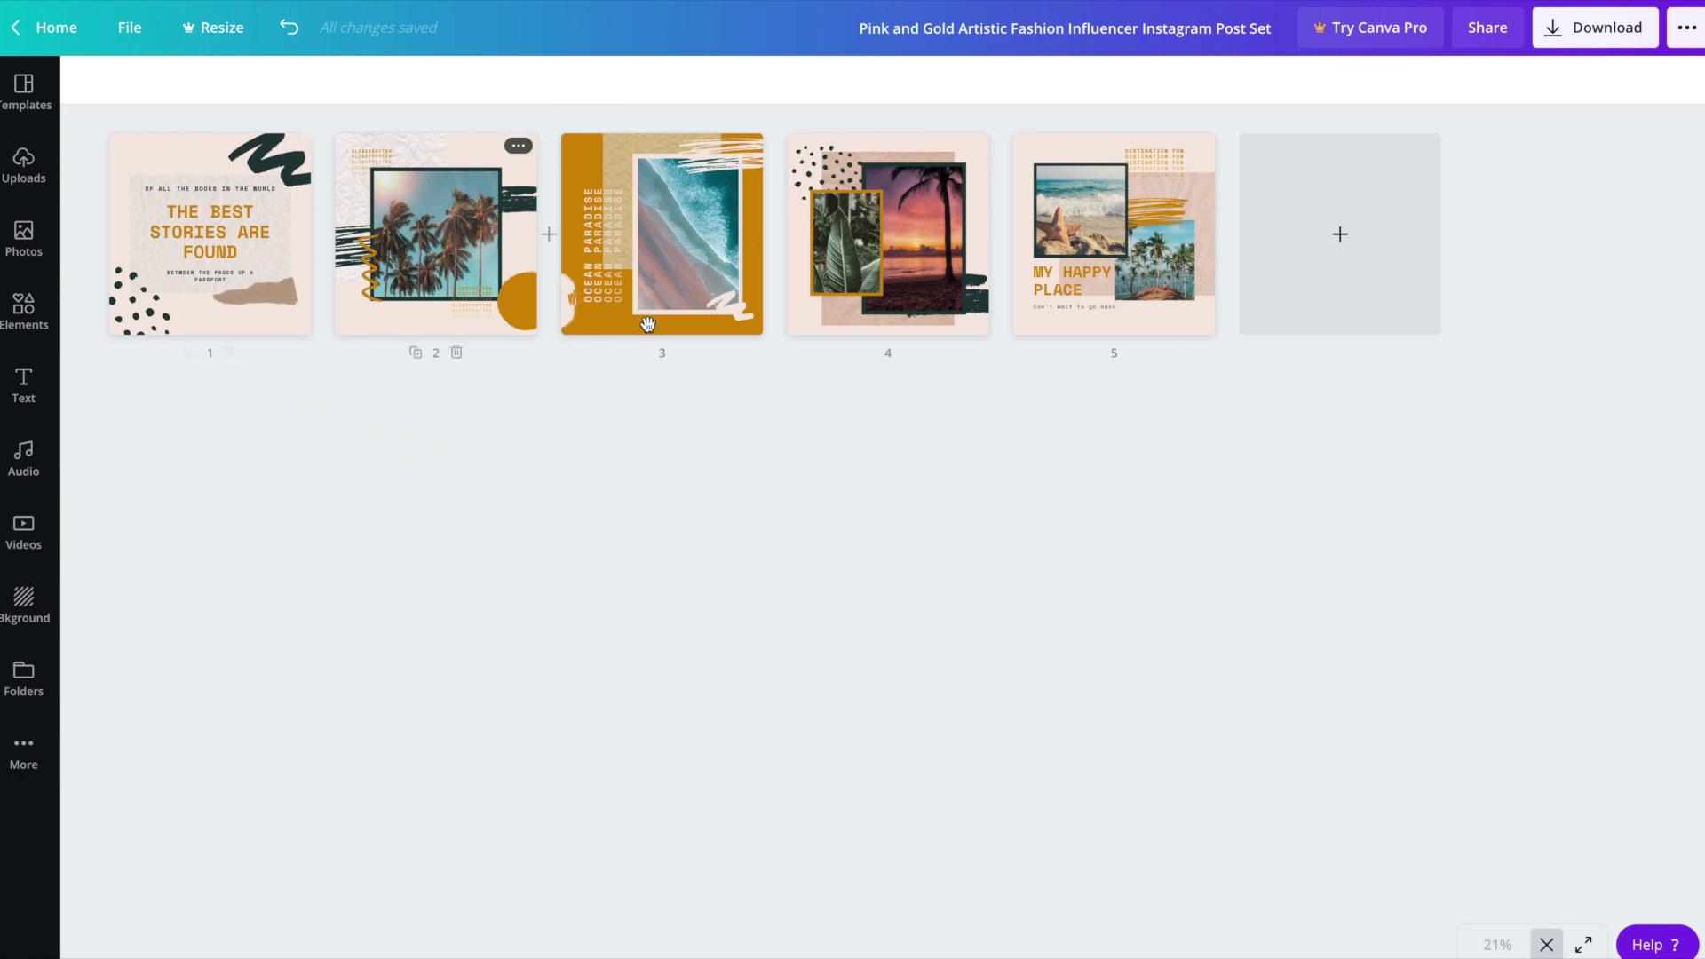
{"action": "left_click", "coordinate": [1550, 947]}
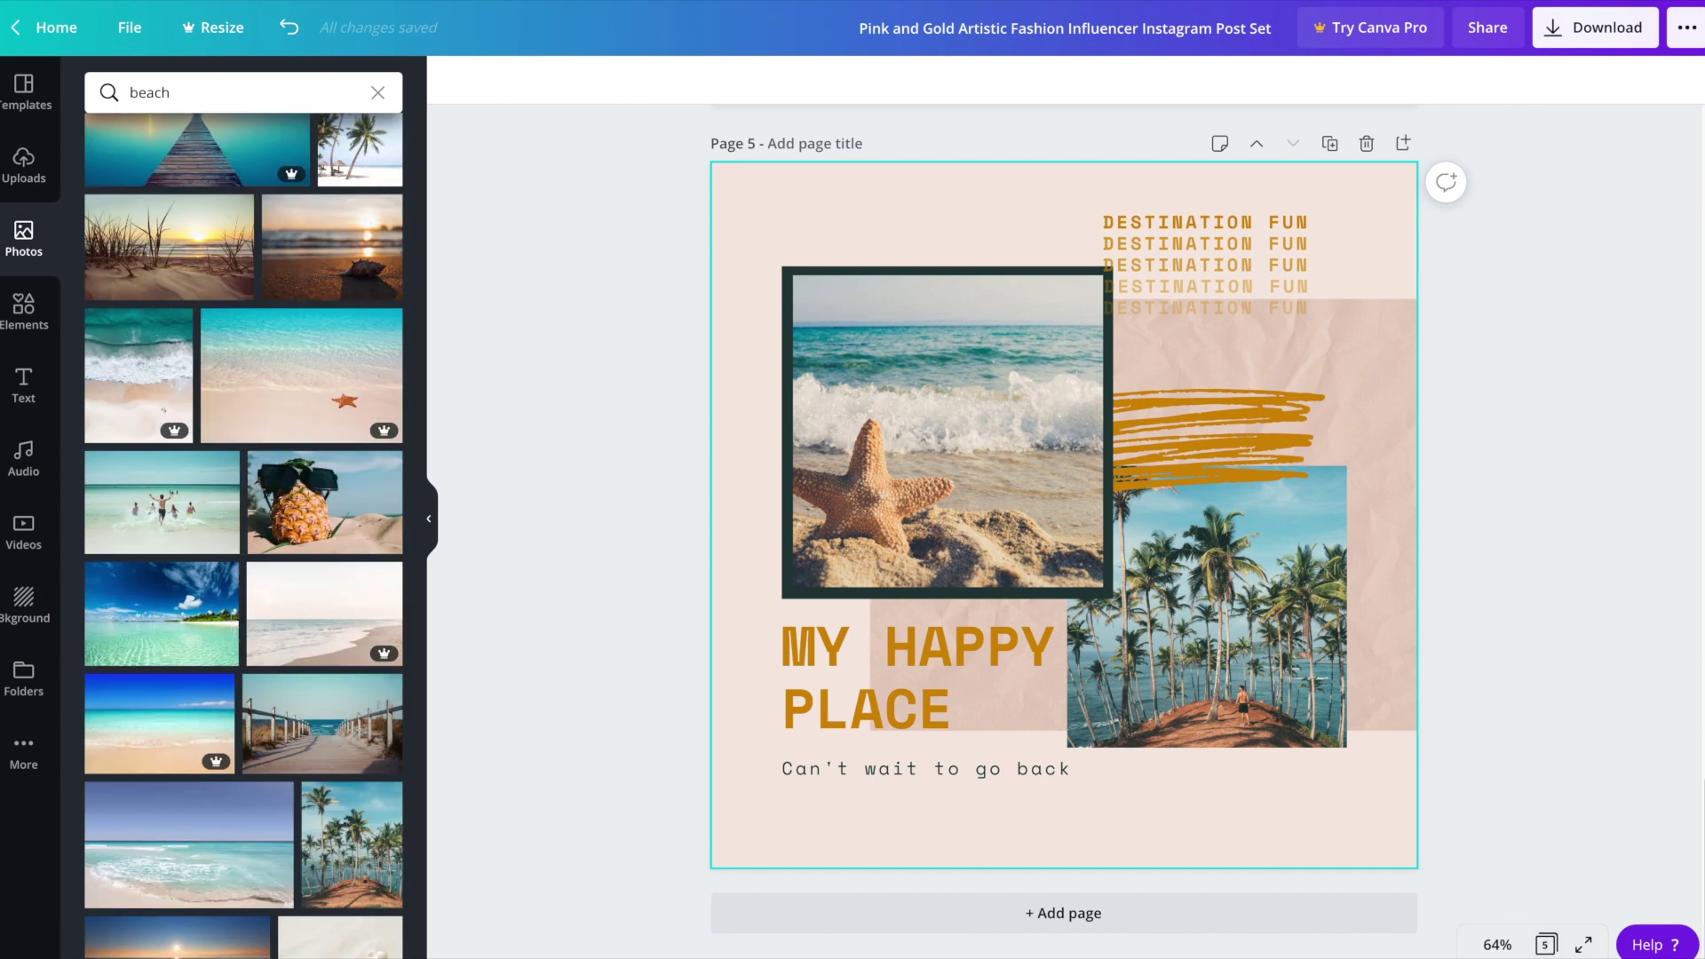
Duplicate page 4 and move the copy to the end as page 6
{"action": "scroll", "coordinate": [1064, 524], "scroll_direction": "up", "scroll_amount": 8}
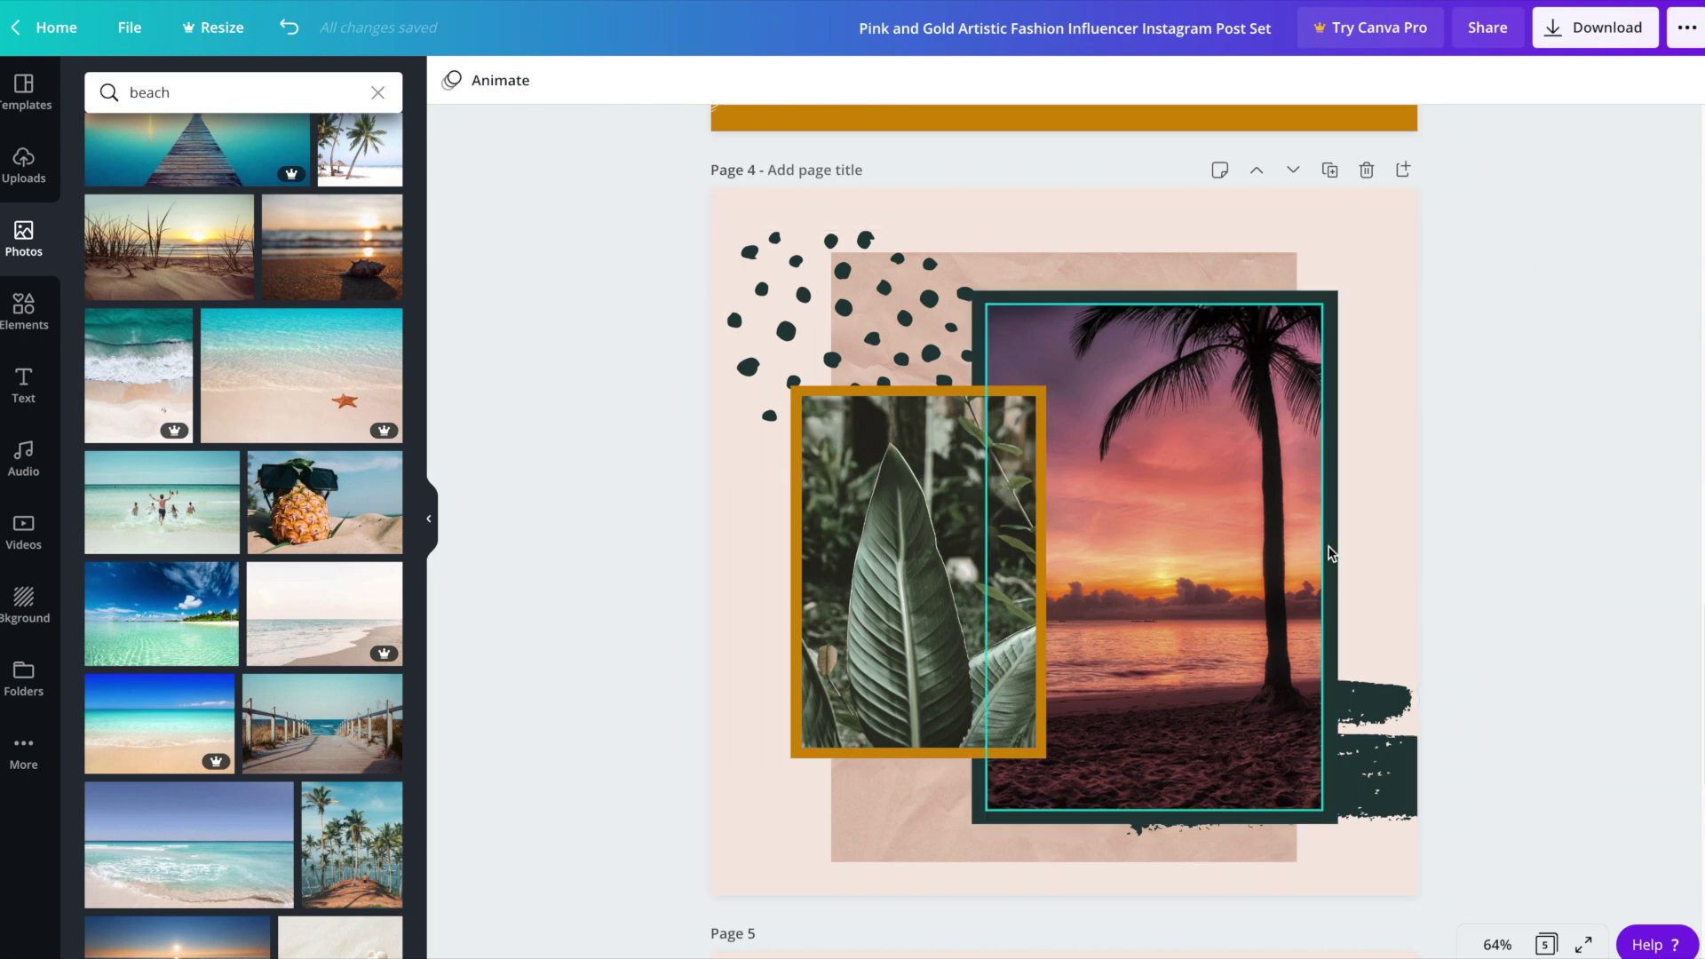
{"action": "left_click", "coordinate": [1329, 171]}
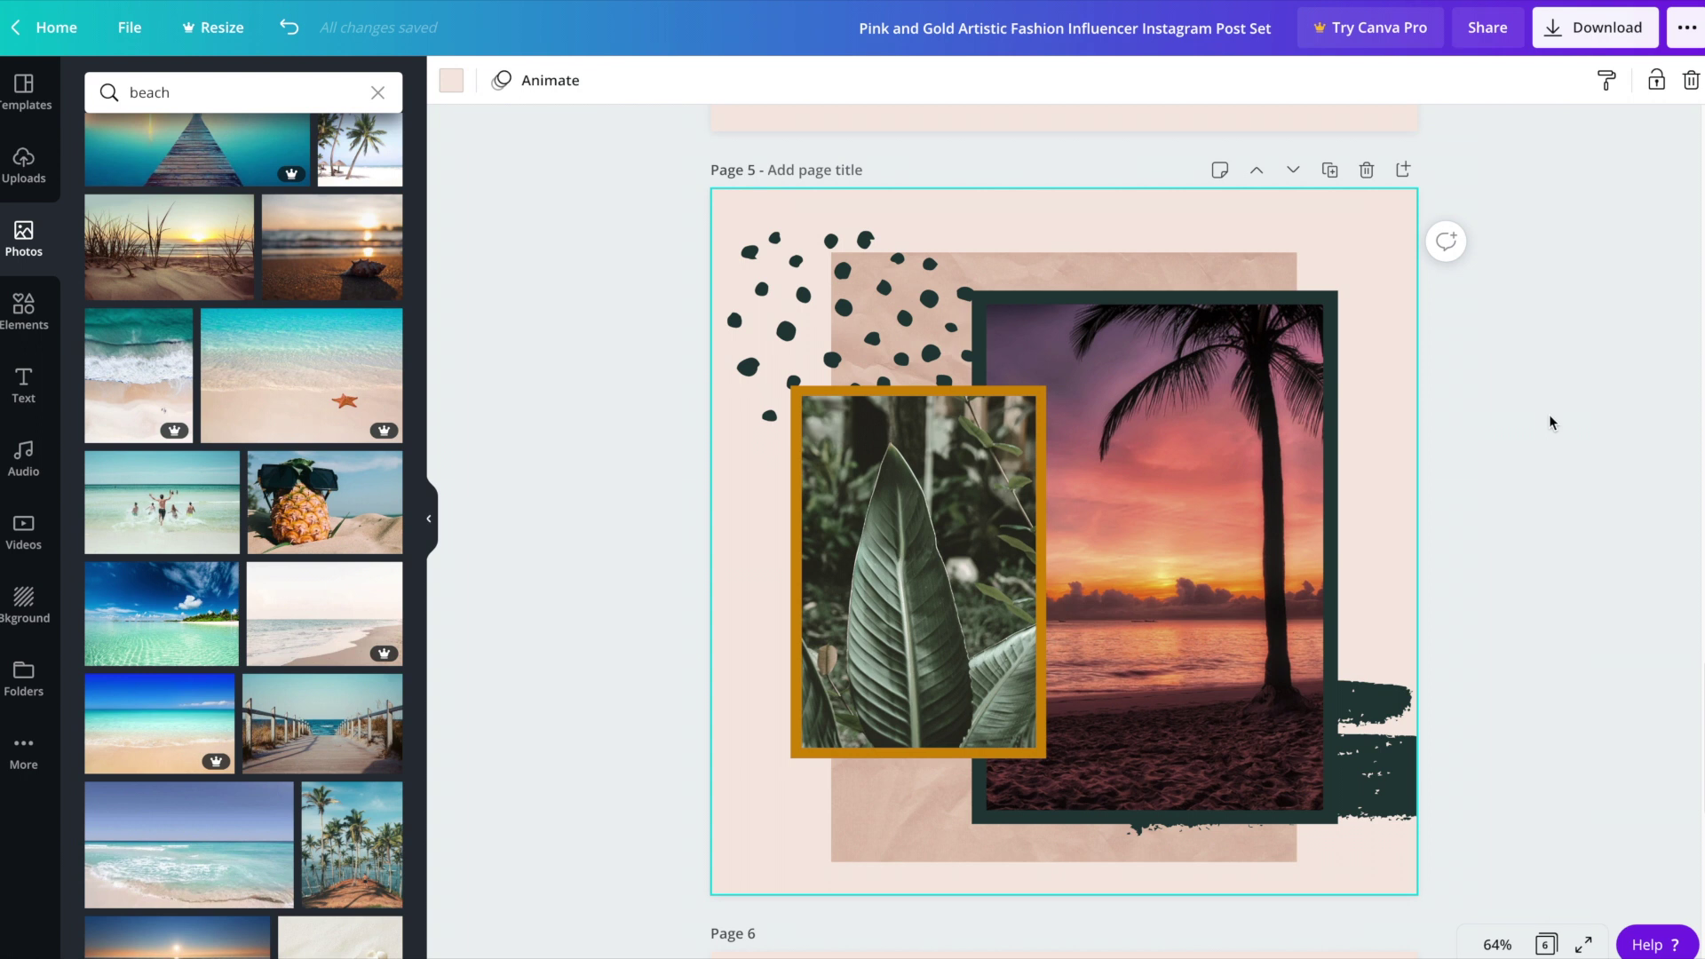
{"action": "left_click", "coordinate": [1293, 171]}
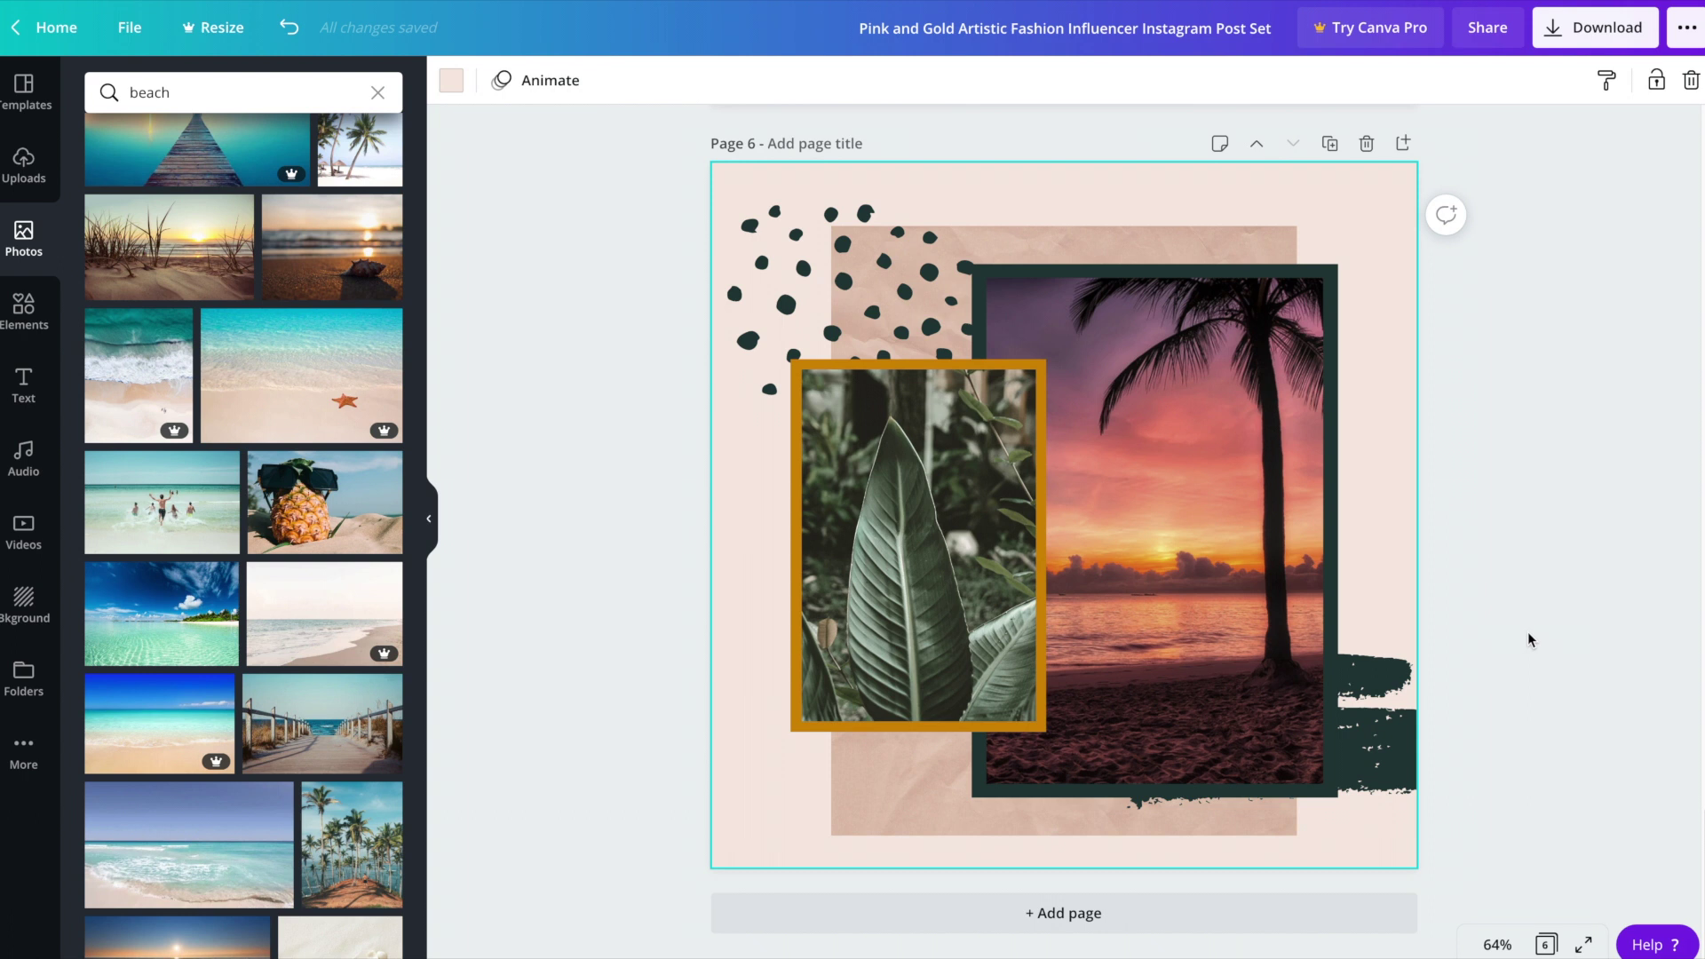
Move the dots upper-right tilted about 36° and the brush stroke lower-left rotated about 45°
{"action": "left_click", "coordinate": [821, 293]}
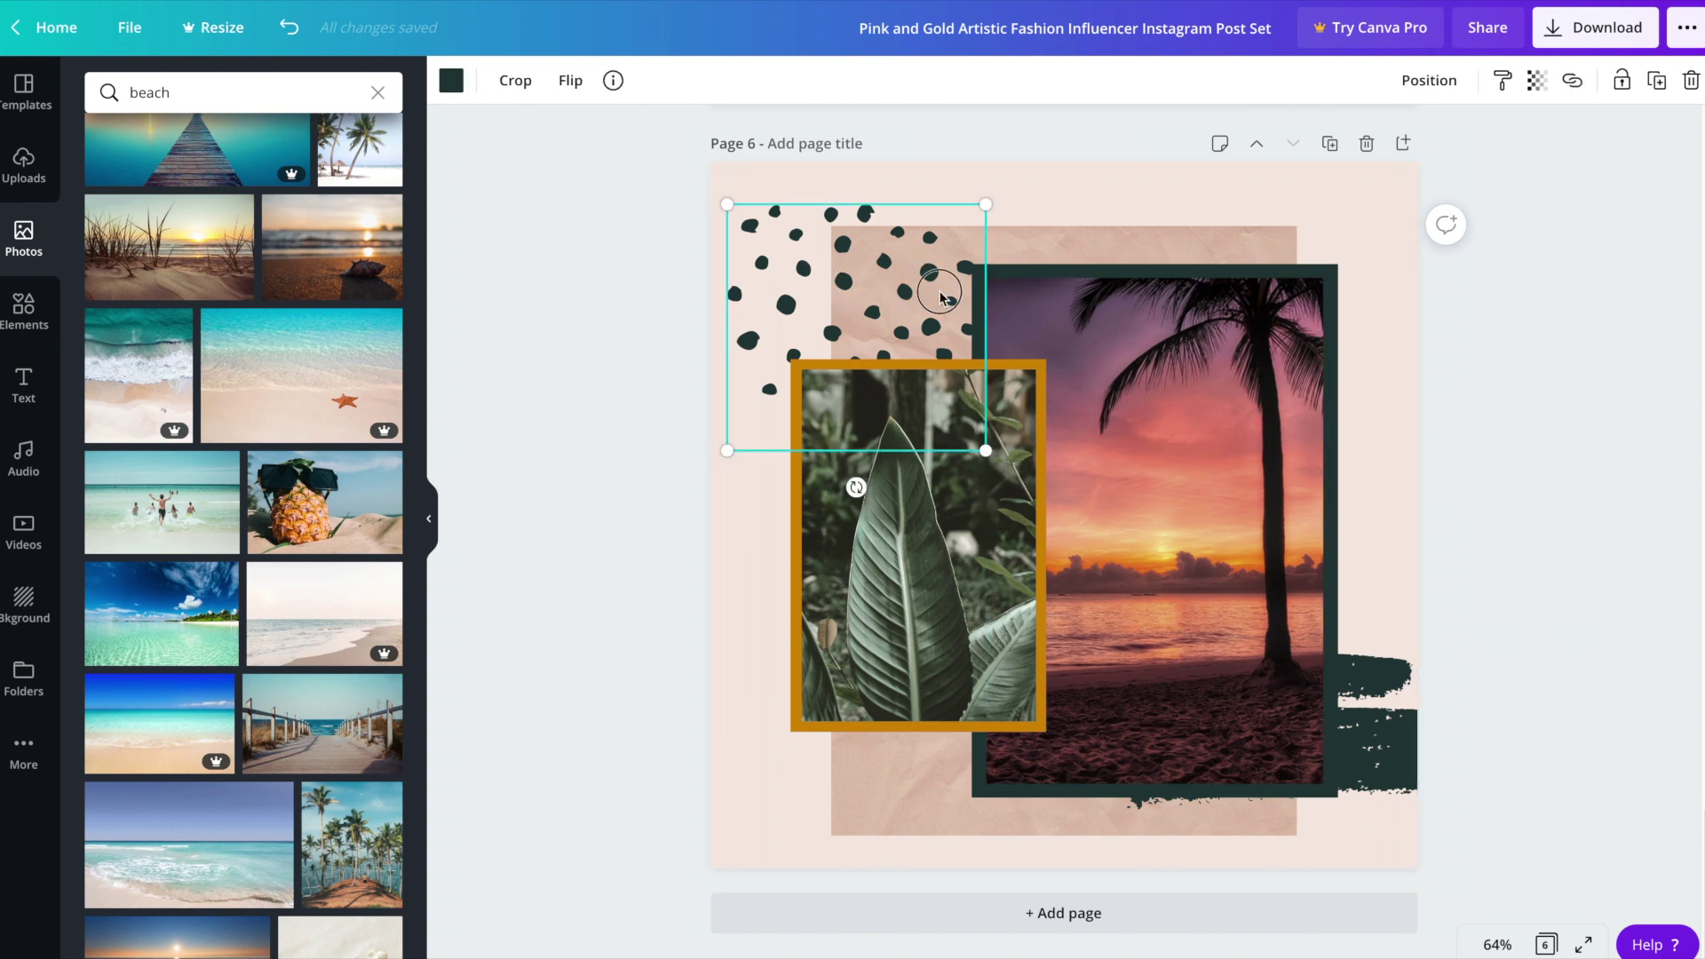
{"action": "left_click_drag", "start_coordinate": [911, 290], "coordinate": [1423, 225]}
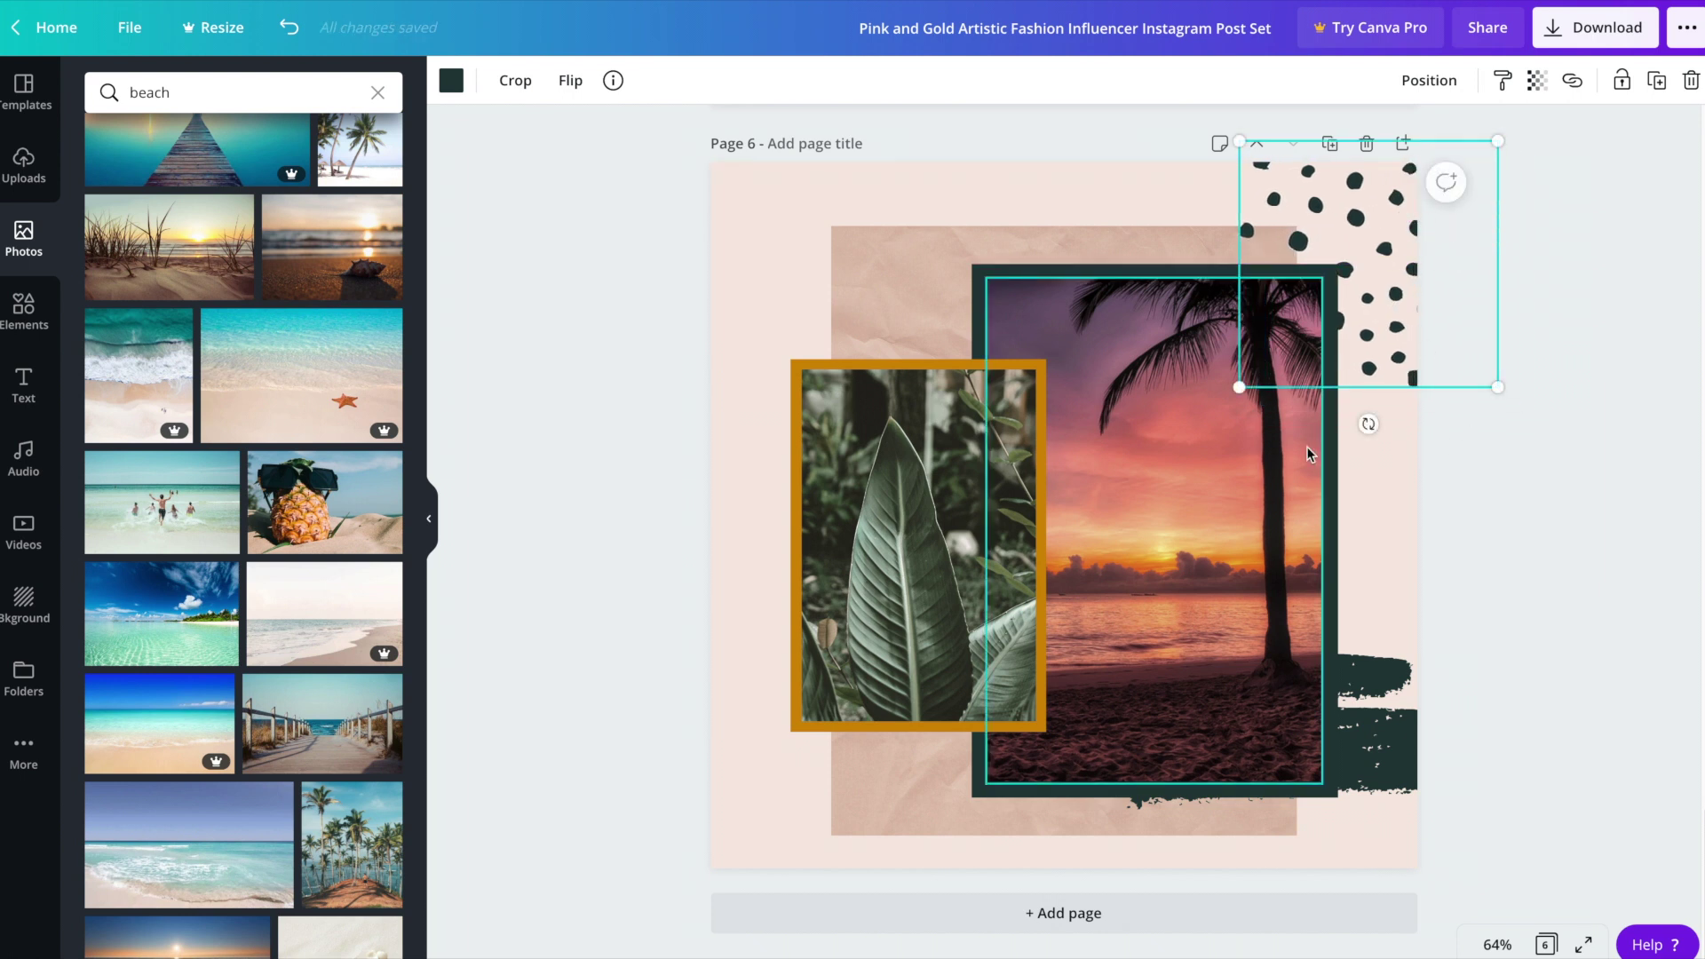
{"action": "left_click_drag", "start_coordinate": [1366, 423], "coordinate": [1383, 346]}
{"action": "left_click", "coordinate": [1359, 734]}
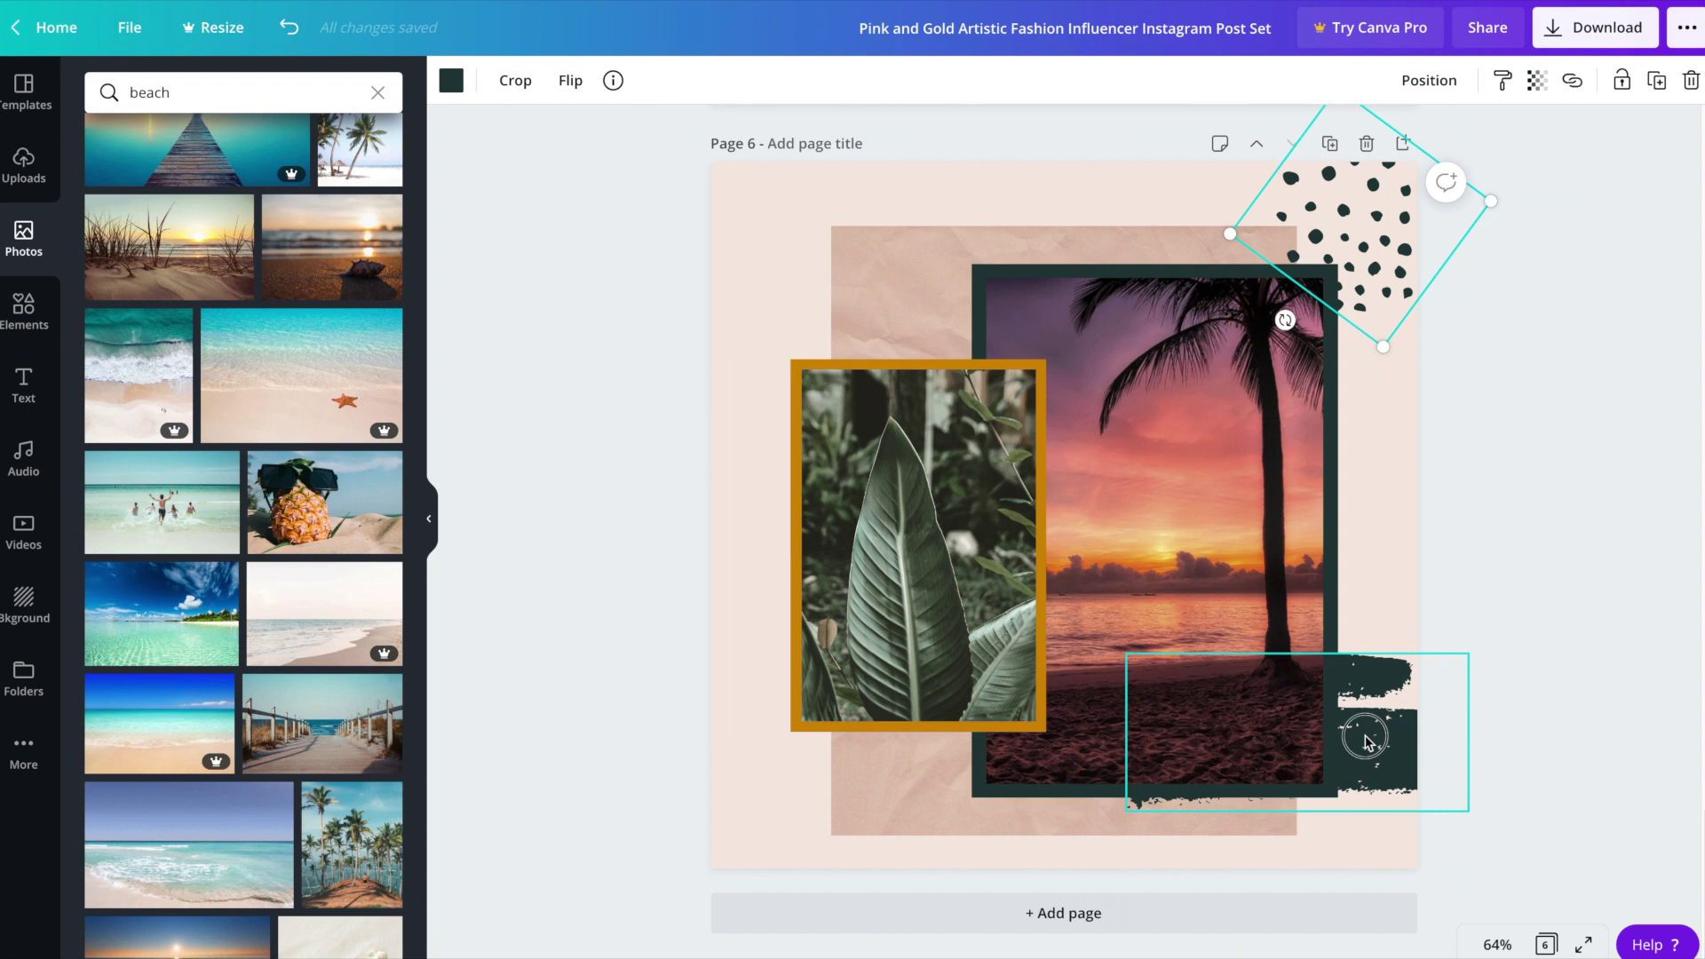
{"action": "mouse_move", "coordinate": [1401, 766]}
{"action": "left_mouse_down"}
{"action": "mouse_move", "coordinate": [1244, 853]}
{"action": "mouse_move", "coordinate": [983, 841]}
{"action": "mouse_move", "coordinate": [932, 793]}
{"action": "left_mouse_up"}
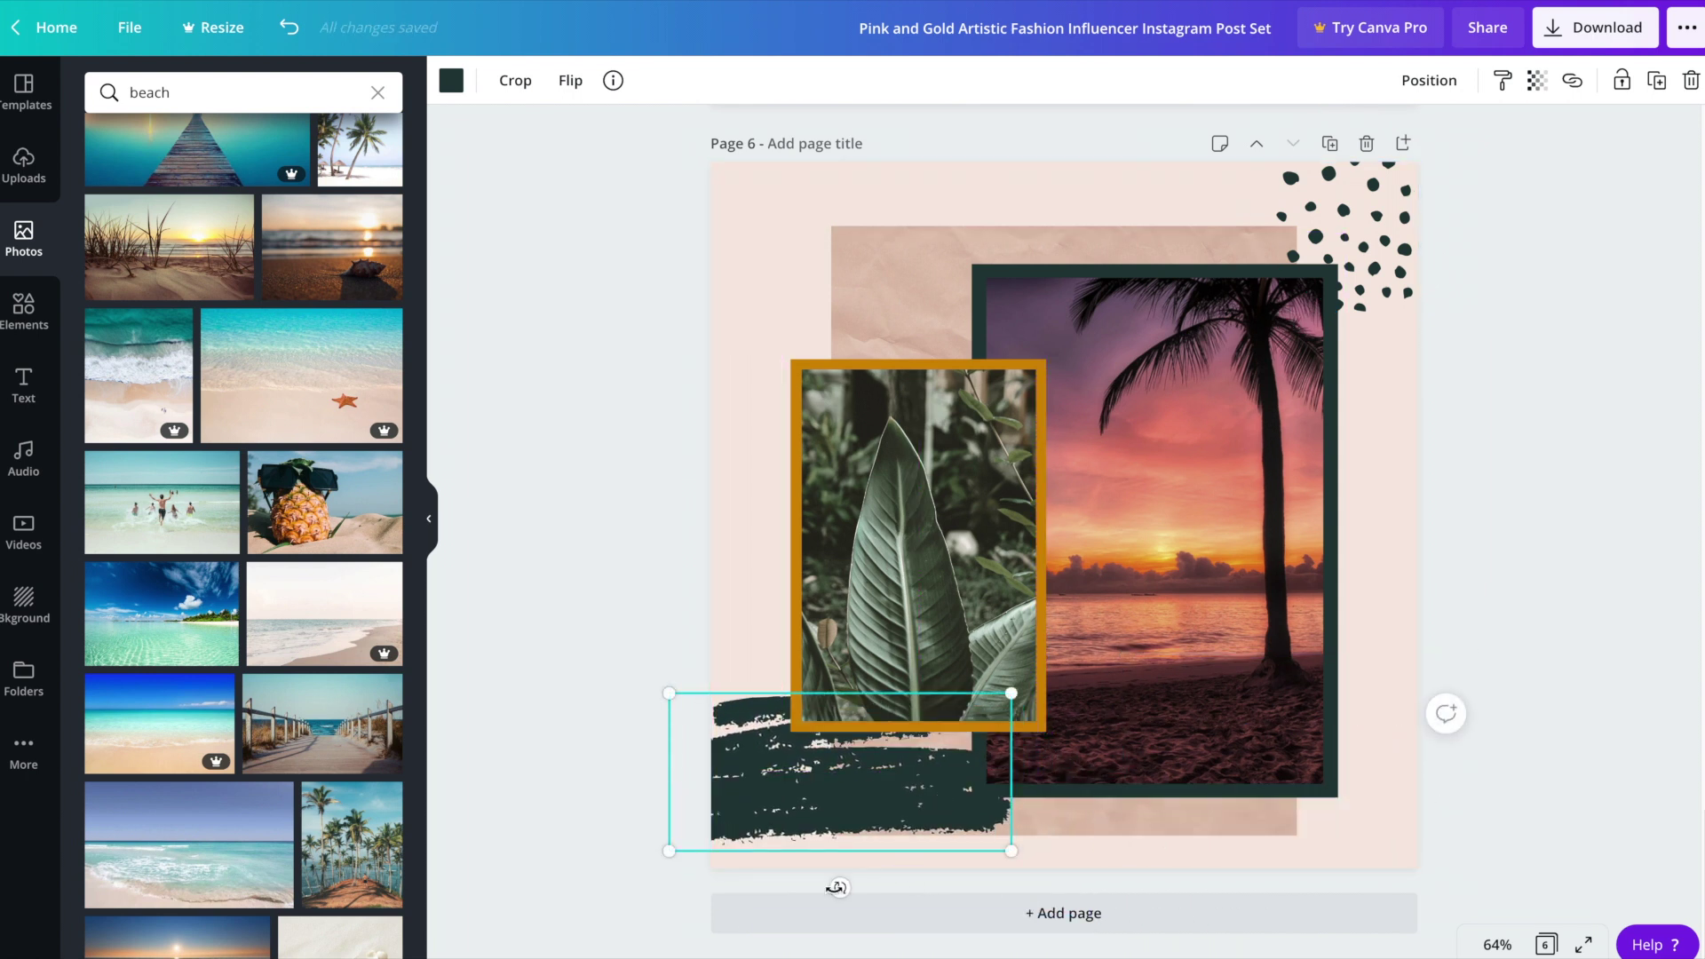
{"action": "mouse_move", "coordinate": [839, 887]}
{"action": "left_mouse_down"}
{"action": "mouse_move", "coordinate": [755, 891]}
{"action": "mouse_move", "coordinate": [734, 879]}
{"action": "mouse_move", "coordinate": [760, 855]}
{"action": "left_mouse_up"}
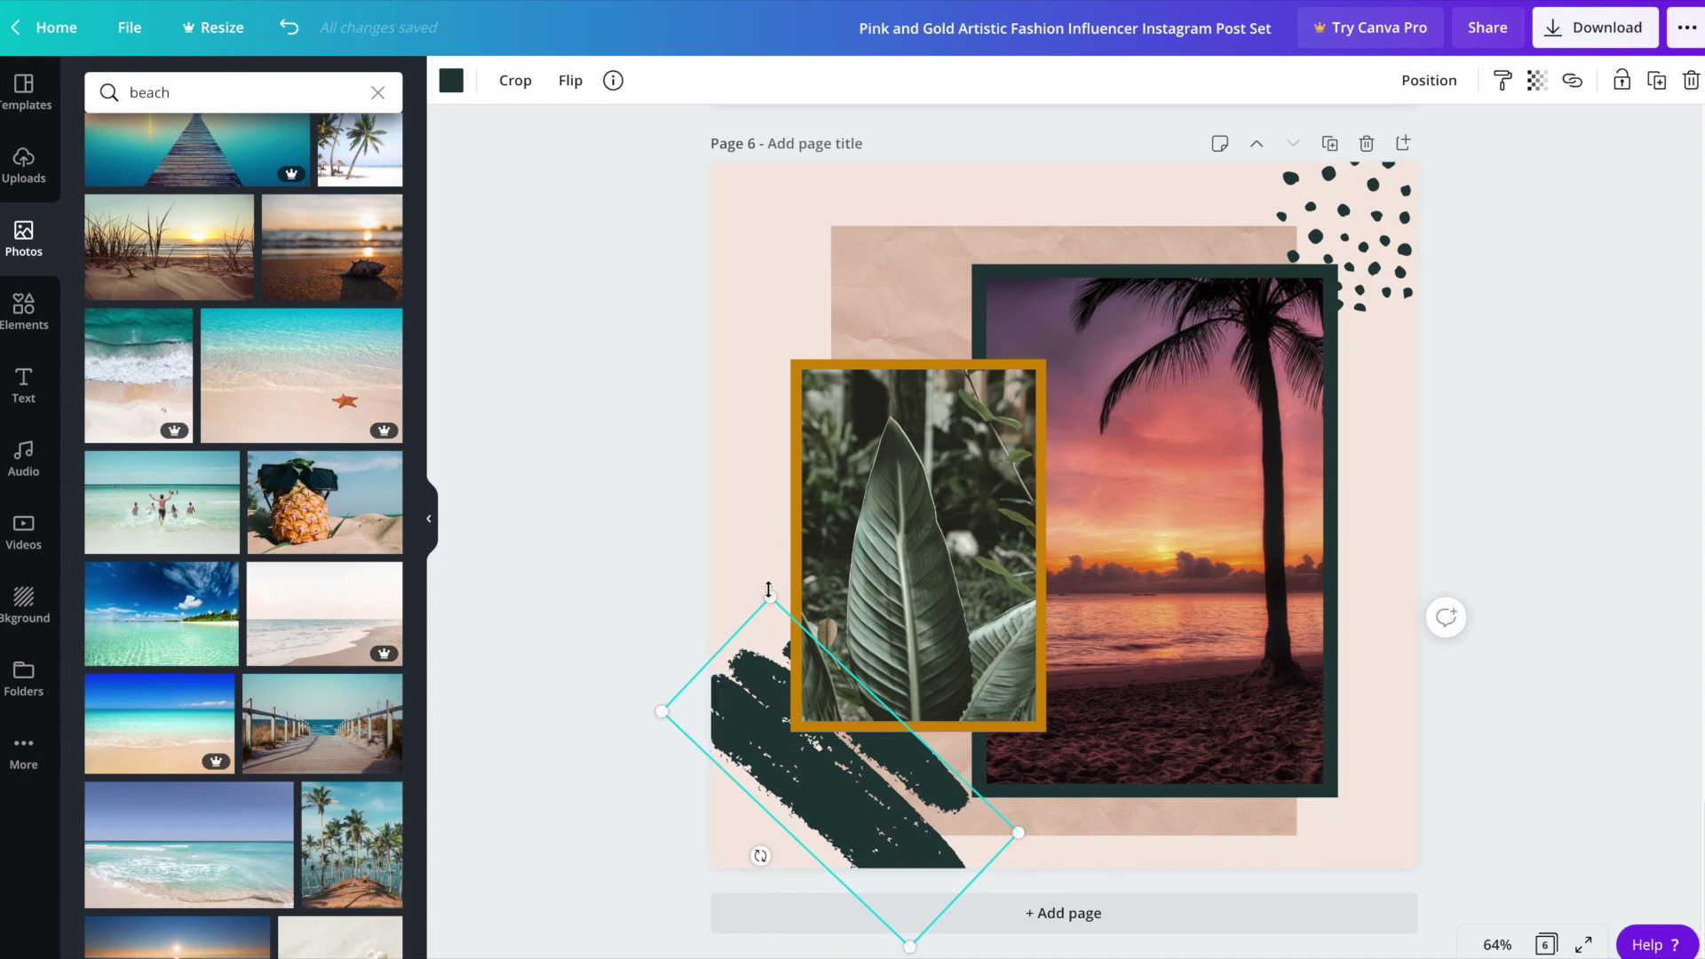
{"action": "mouse_move", "coordinate": [769, 604]}
{"action": "left_mouse_down"}
{"action": "mouse_move", "coordinate": [649, 489]}
{"action": "mouse_move", "coordinate": [708, 647]}
{"action": "mouse_move", "coordinate": [742, 667]}
{"action": "left_mouse_up"}
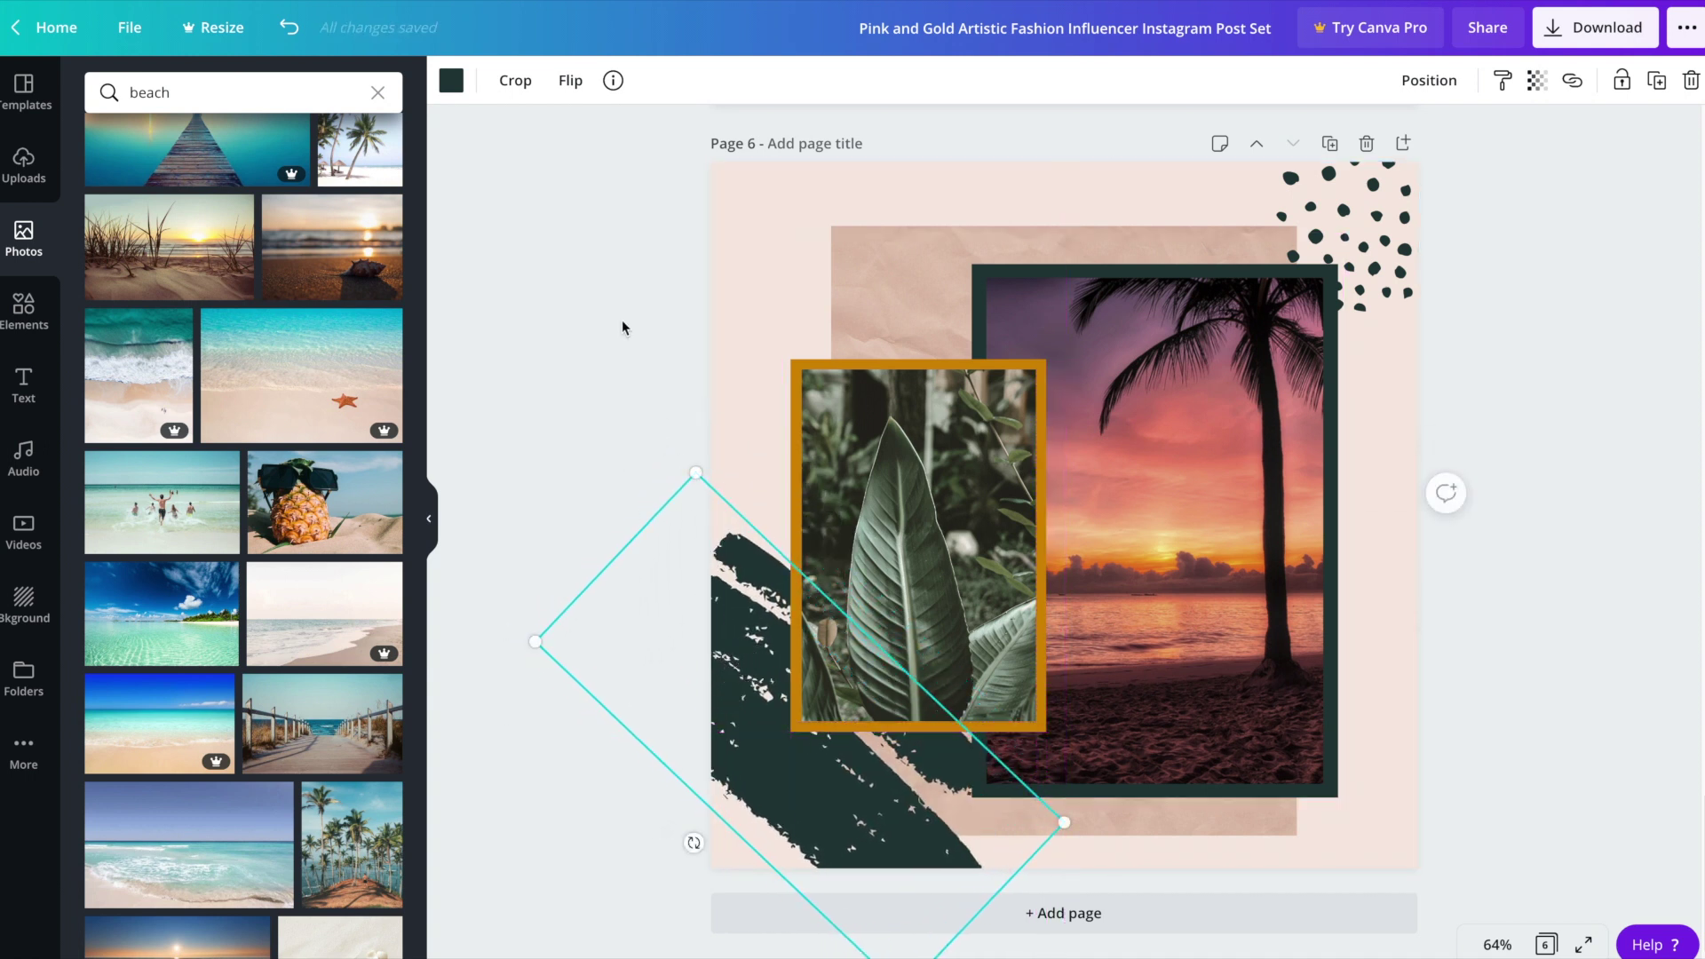
{"action": "left_click", "coordinate": [668, 289]}
Move the torn-paper backdrop rectangle to page 6's top-left corner
{"action": "left_click", "coordinate": [914, 286]}
{"action": "left_click_drag", "start_coordinate": [917, 286], "coordinate": [773, 118]}
{"action": "left_click", "coordinate": [604, 364]}
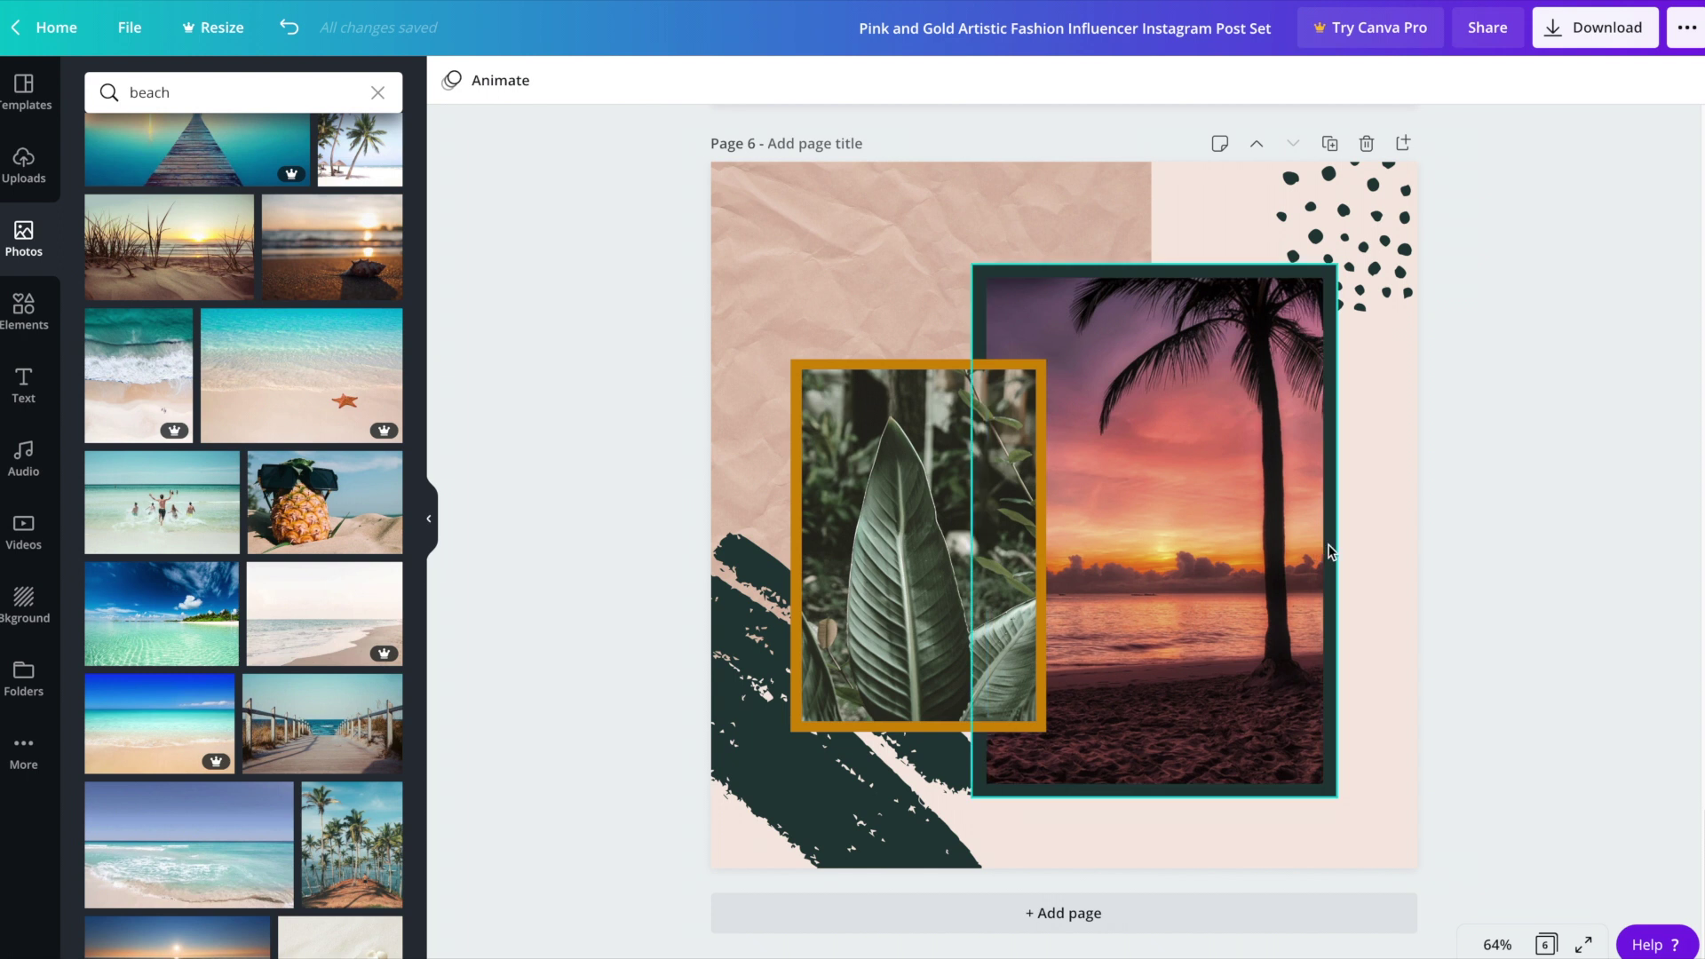
Give page 6's sunset photo frame a gold #d18c03 border
{"action": "left_click", "coordinate": [1330, 548]}
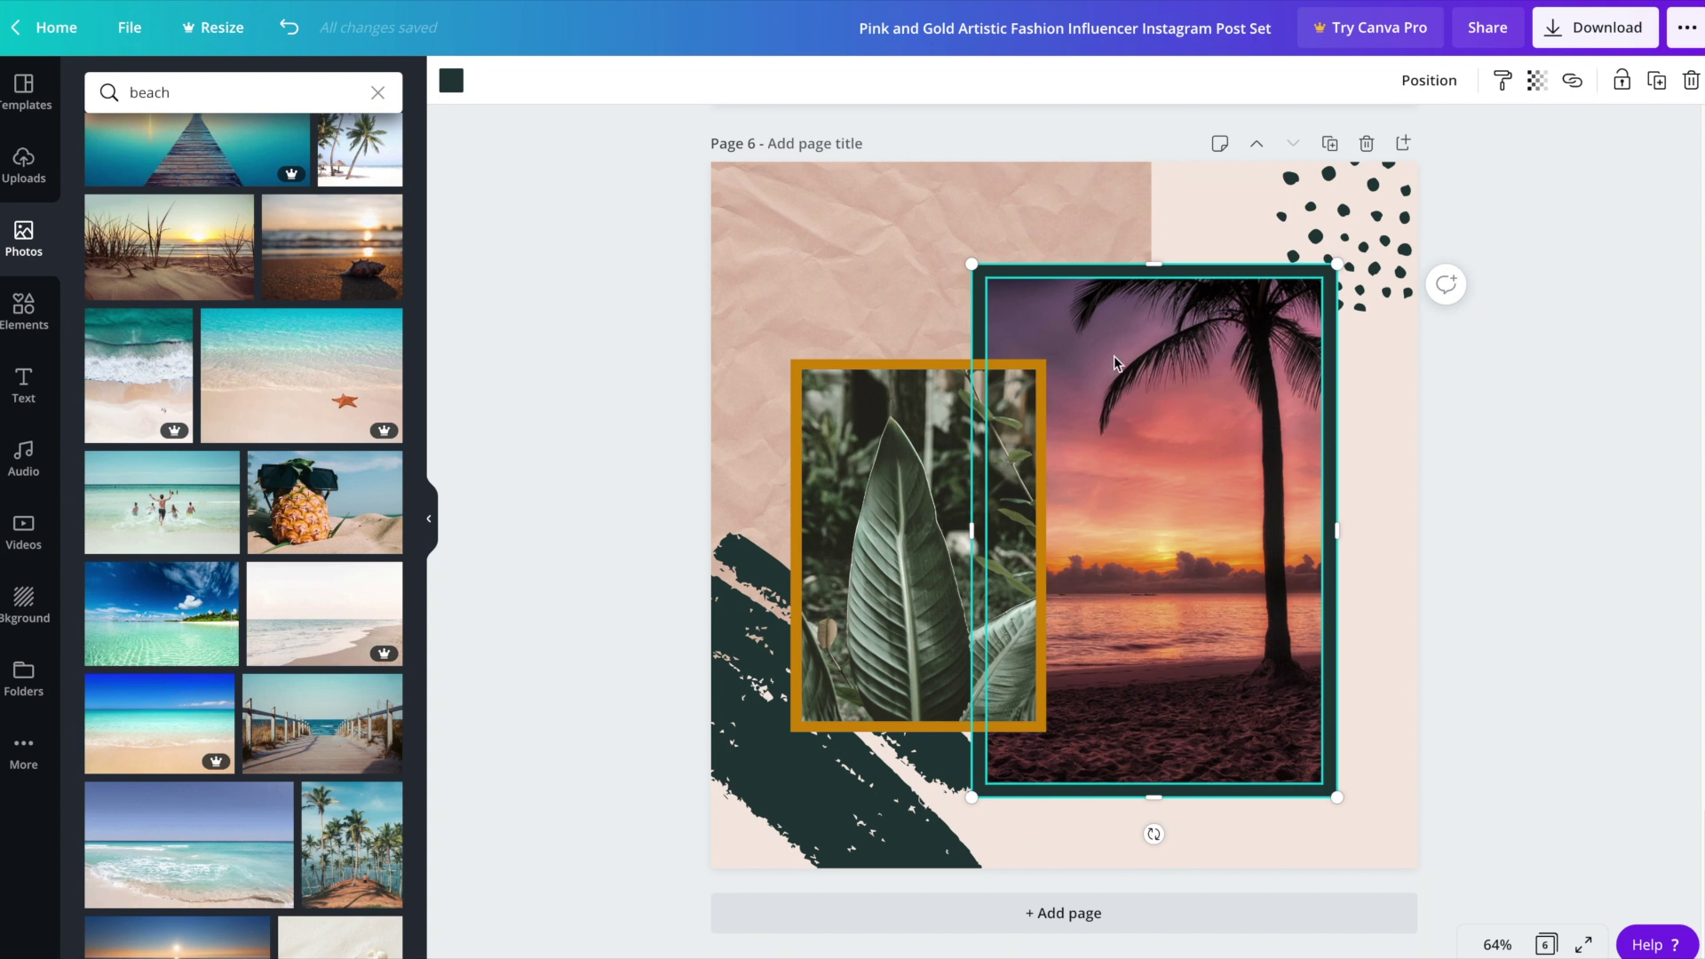
{"action": "left_click", "coordinate": [454, 82]}
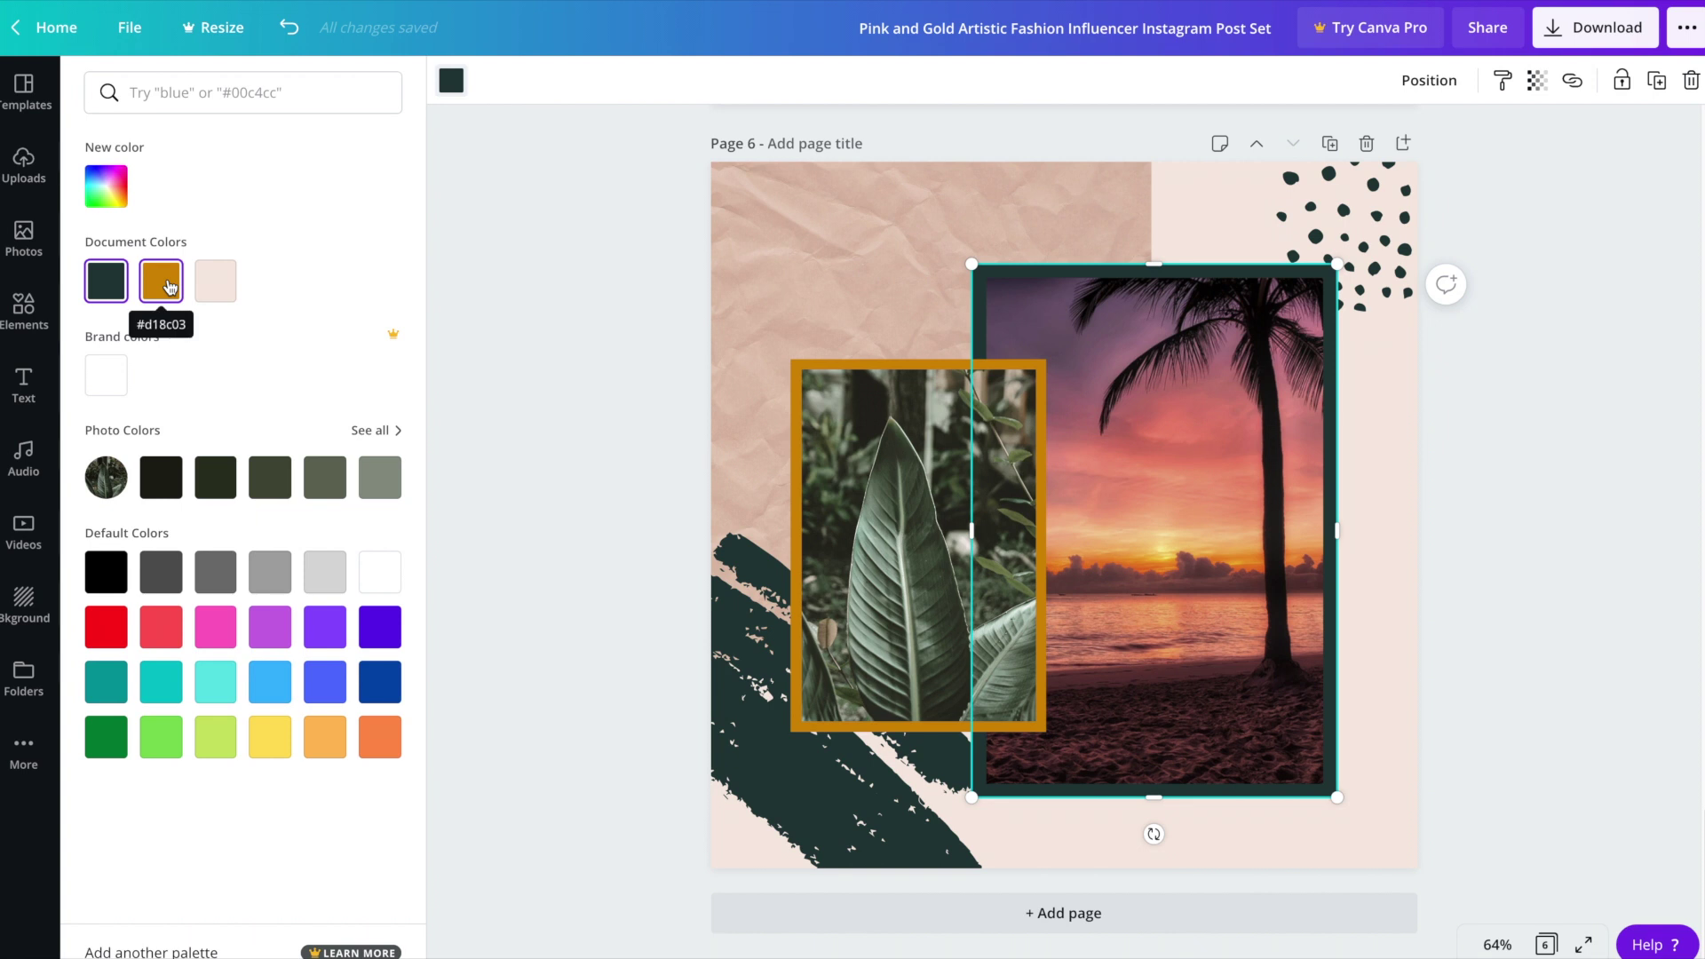
{"action": "left_click", "coordinate": [168, 286]}
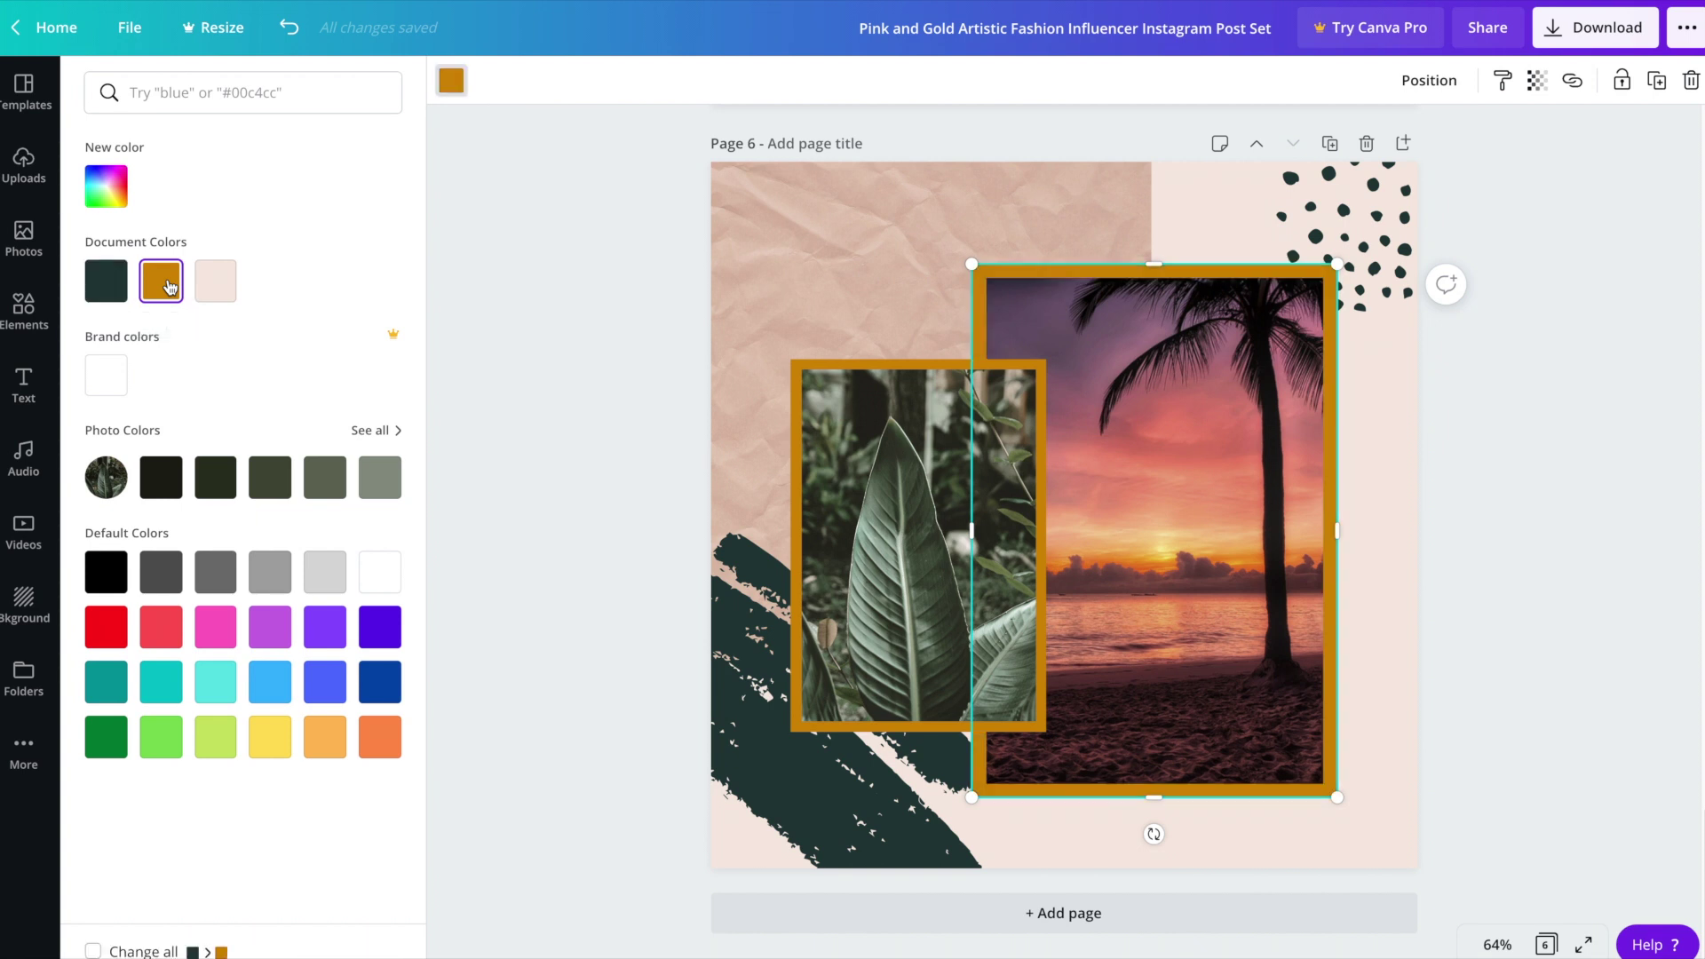
{"action": "left_click", "coordinate": [1538, 679]}
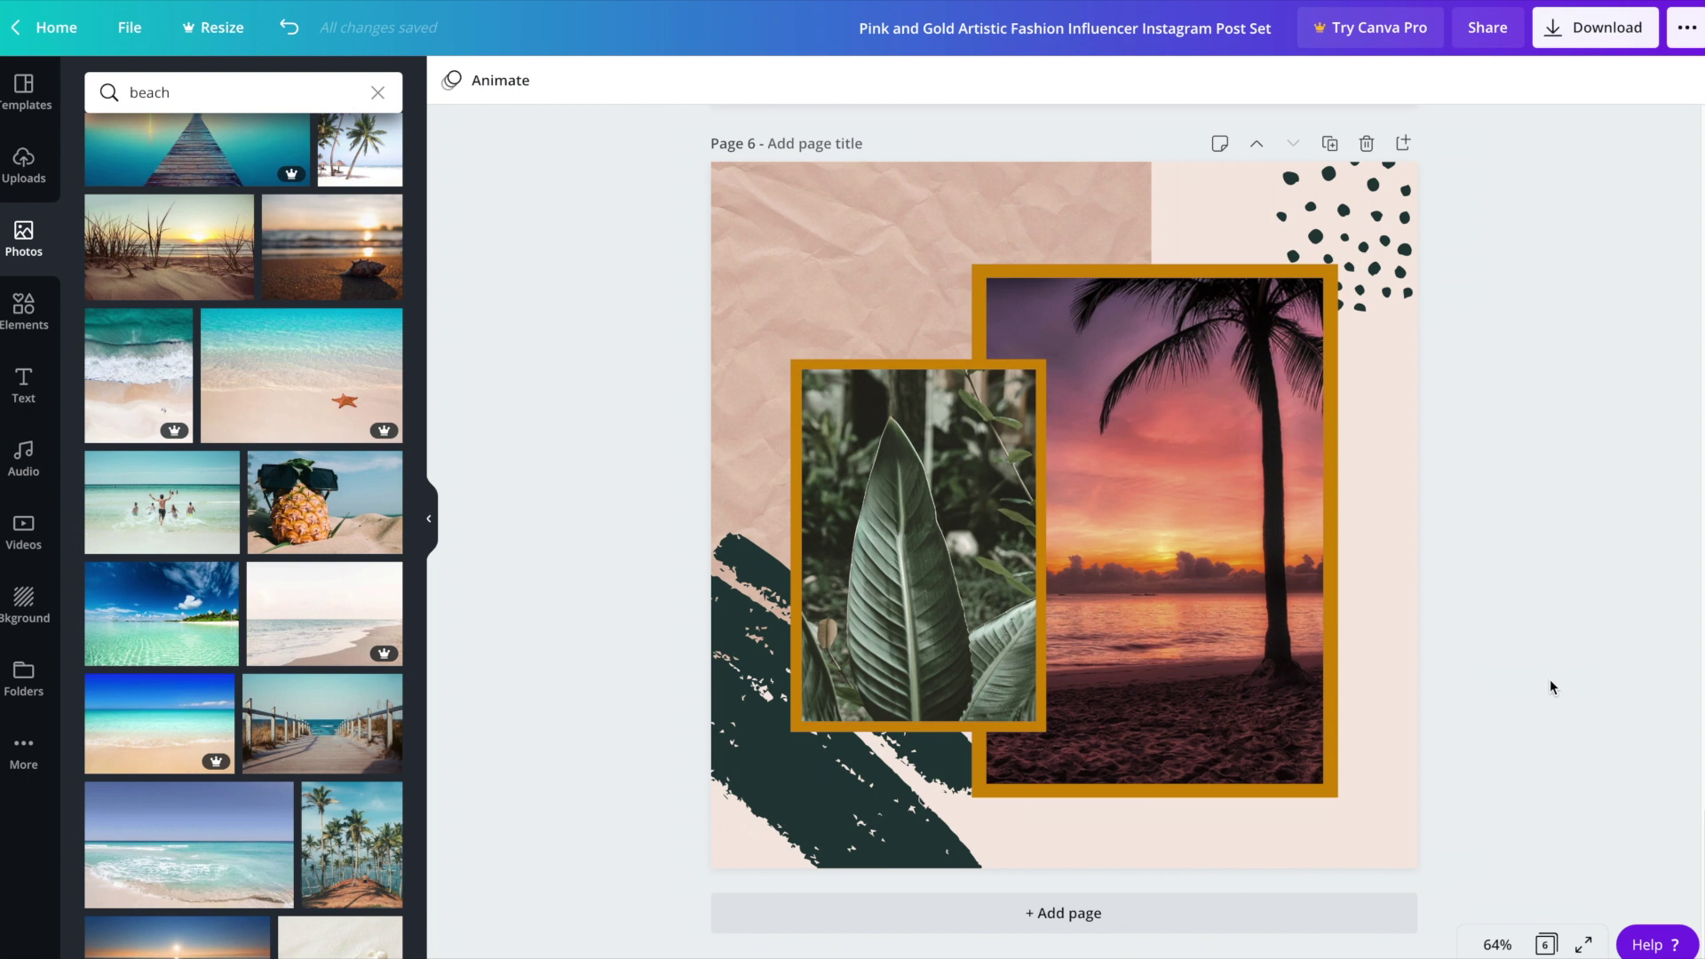
Fill page 6's small frame with a stacked stones photo and the large frame with an aerial palm beach
{"action": "left_click_drag", "start_coordinate": [324, 724], "coordinate": [898, 560]}
{"action": "left_click_drag", "start_coordinate": [418, 515], "coordinate": [417, 815]}
{"action": "left_click_drag", "start_coordinate": [324, 467], "coordinate": [906, 590]}
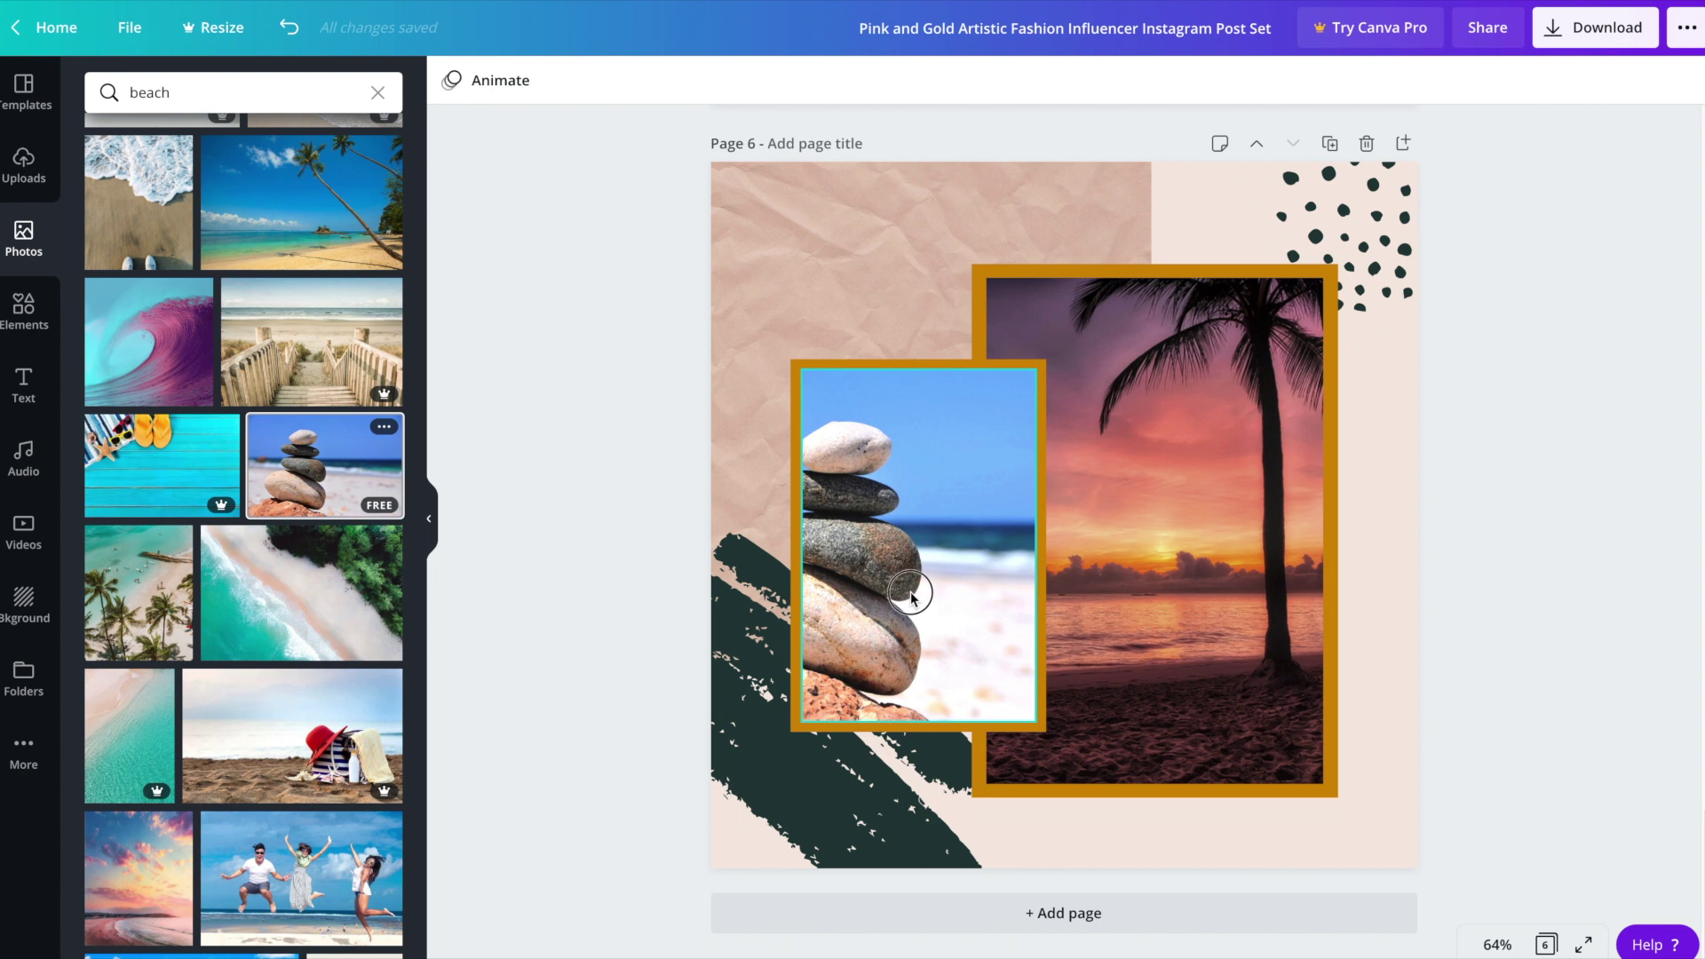
{"action": "left_click_drag", "start_coordinate": [302, 593], "coordinate": [1155, 533]}
{"action": "left_click_drag", "start_coordinate": [186, 594], "coordinate": [1154, 532]}
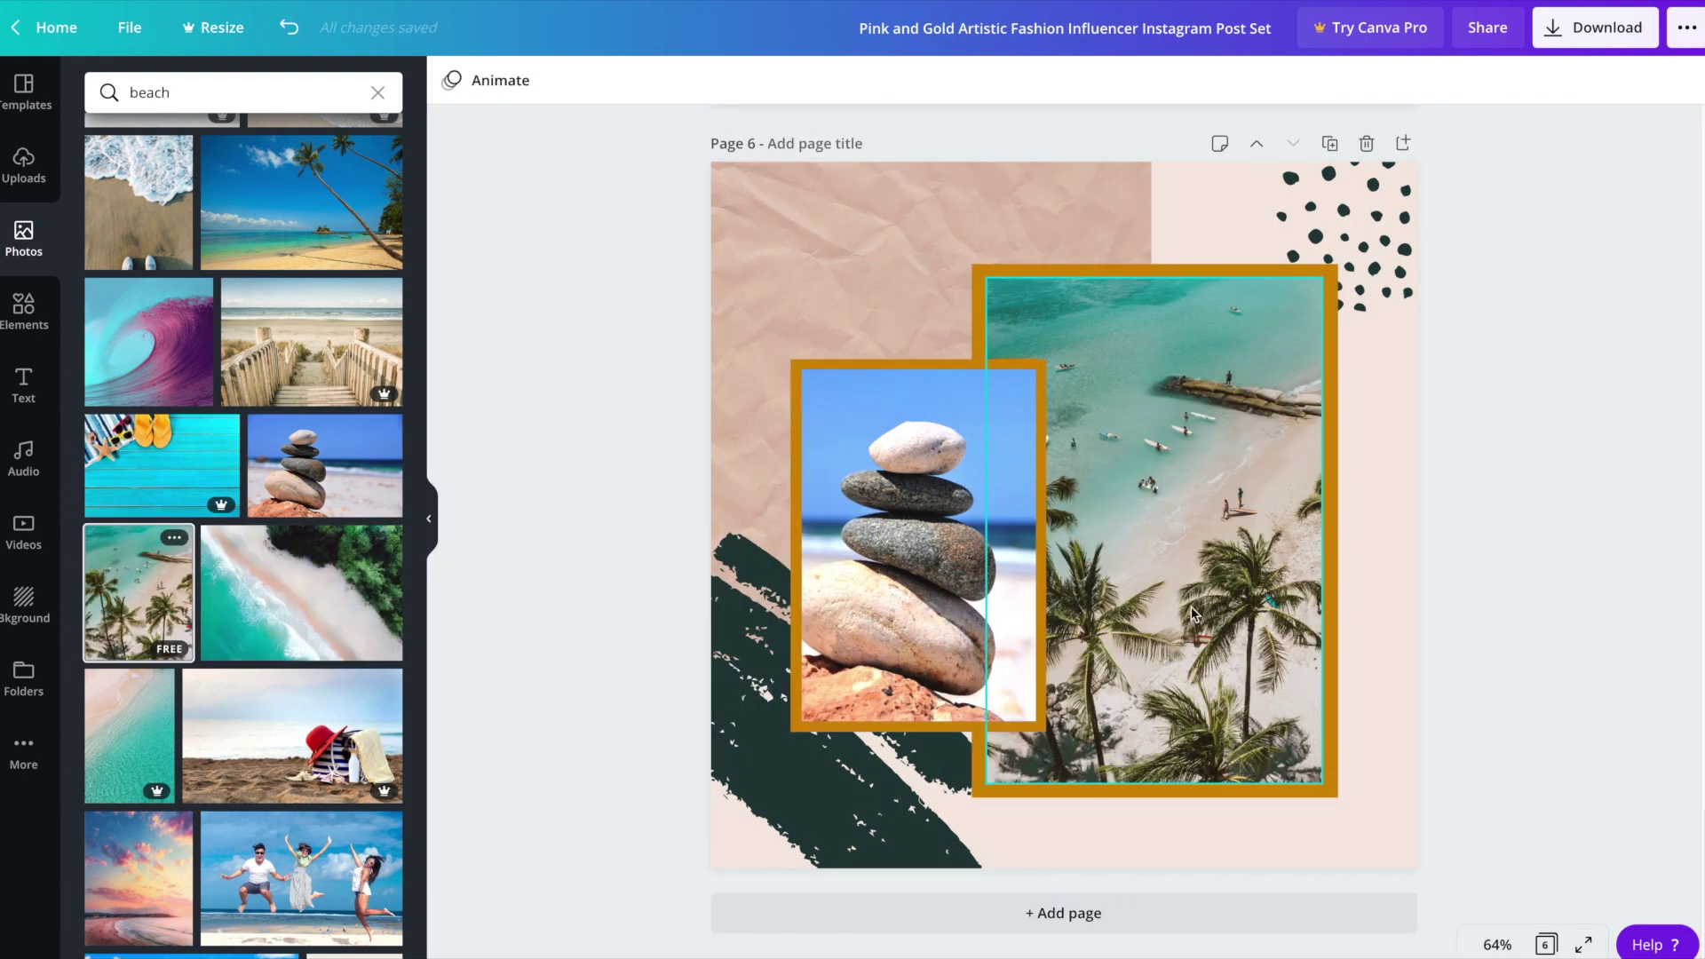
{"action": "double_click", "coordinate": [1154, 533]}
{"action": "left_click", "coordinate": [628, 551]}
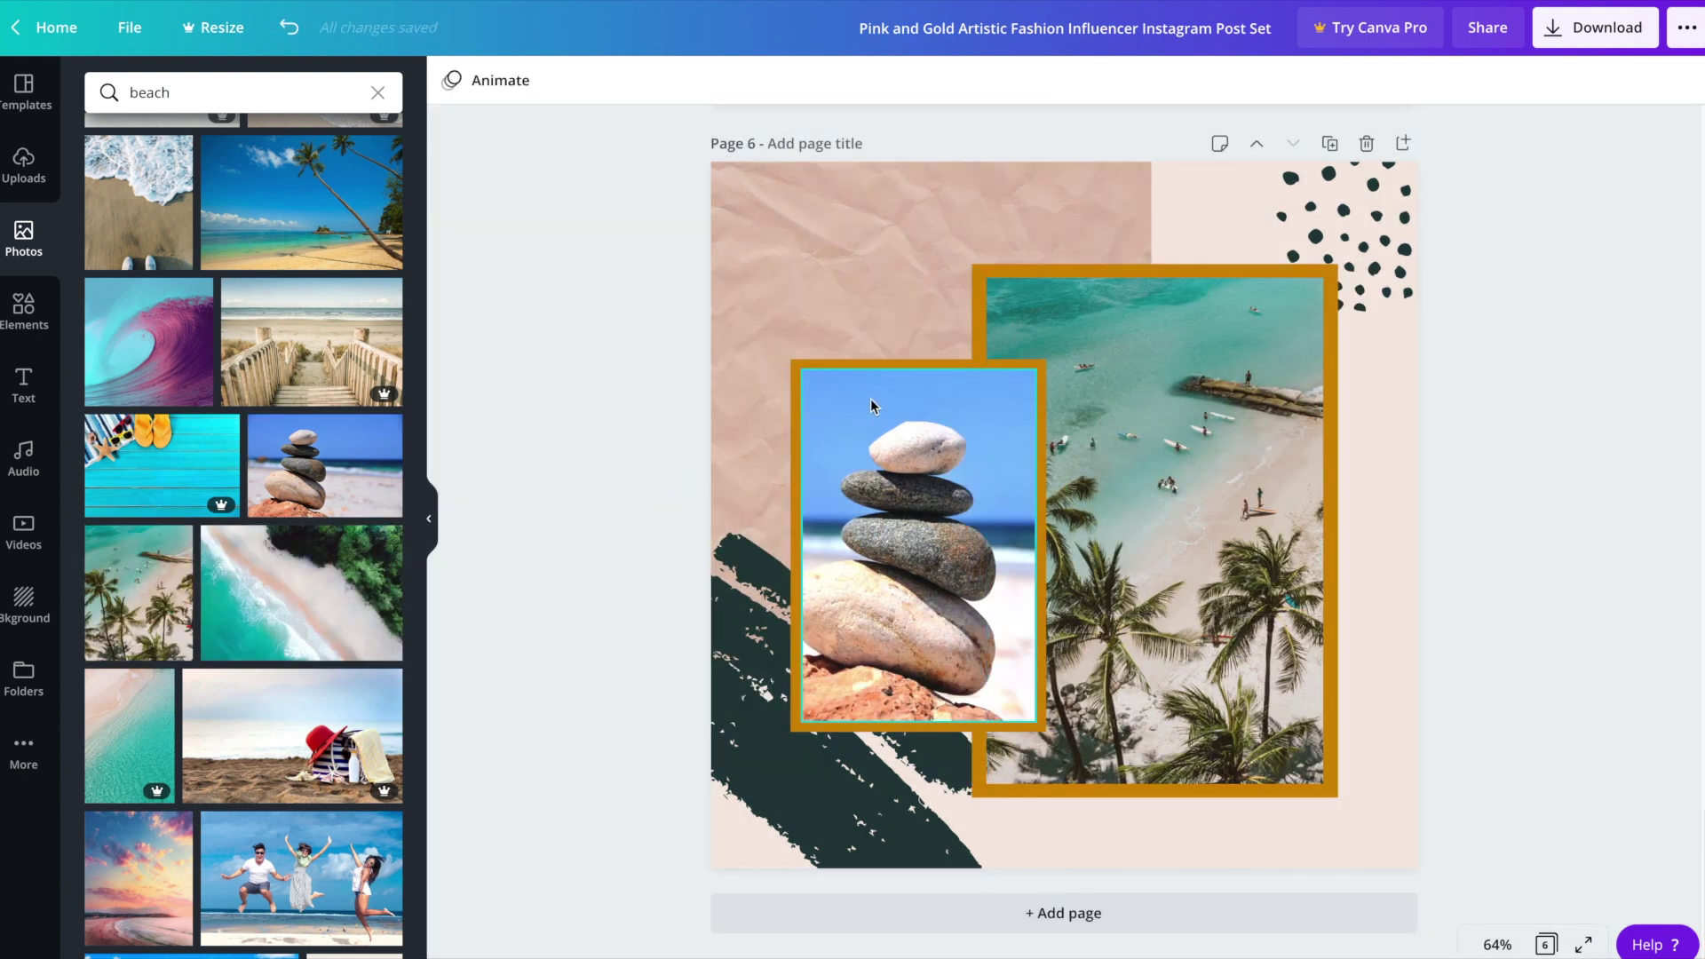
Swap the small frame's stones photo for the thatched hut beach photo and reposition it
{"action": "left_click_drag", "start_coordinate": [420, 675], "coordinate": [418, 822]}
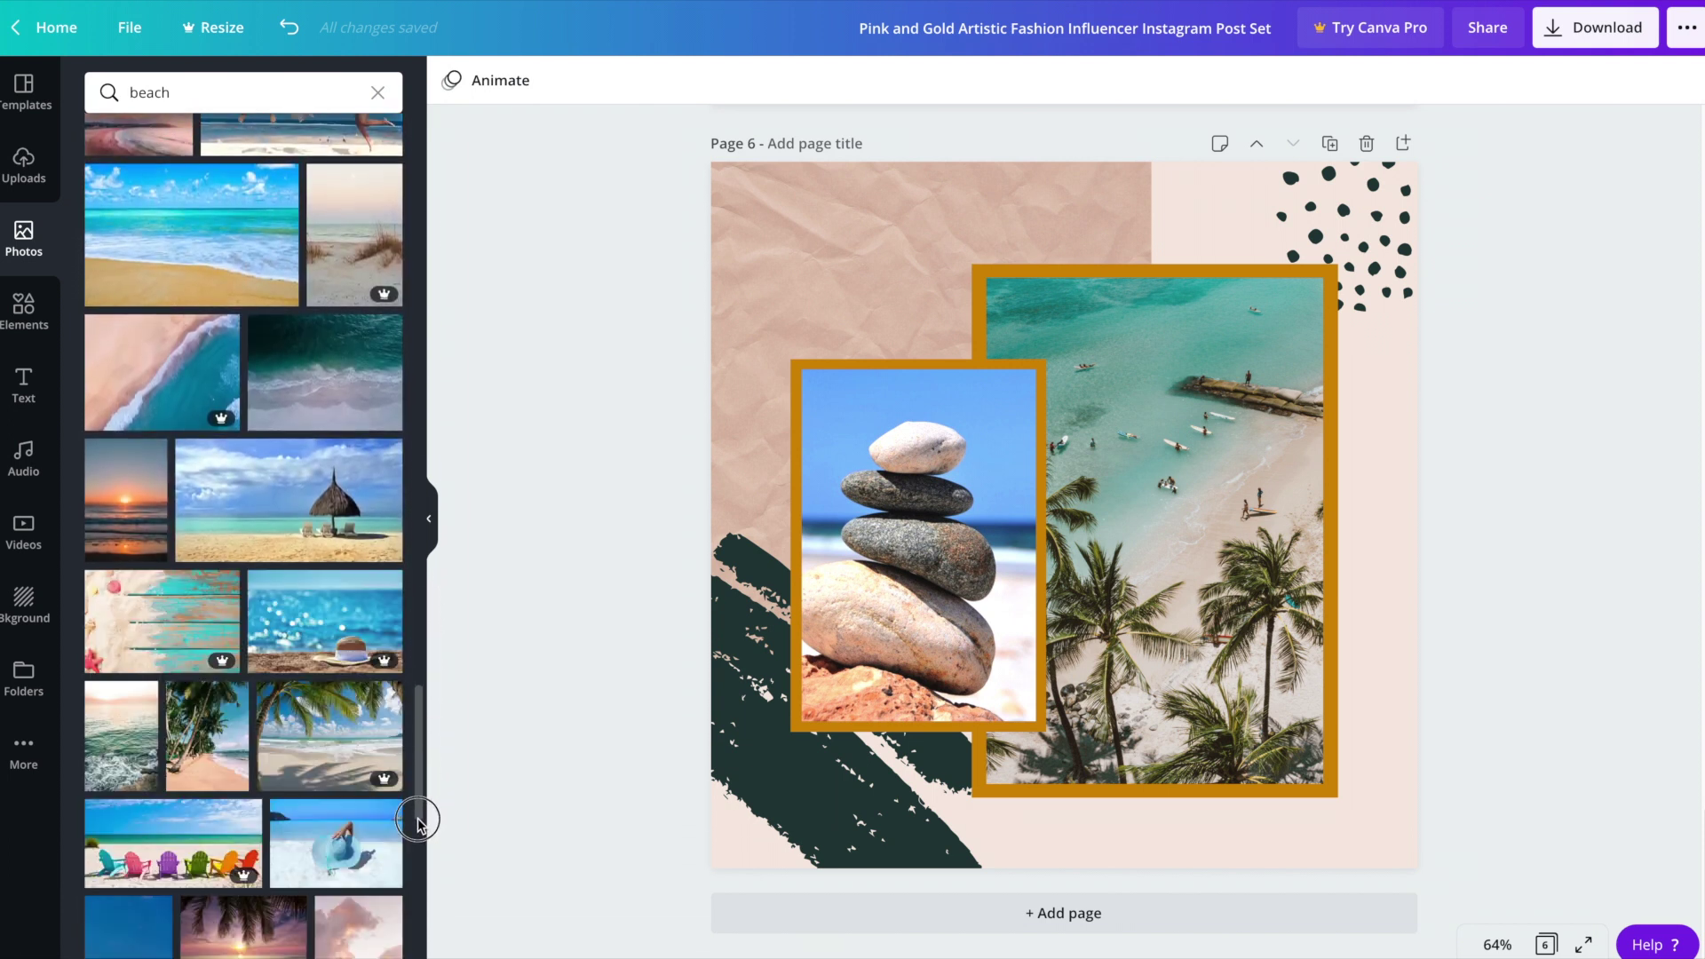
{"action": "left_click_drag", "start_coordinate": [214, 465], "coordinate": [739, 585]}
{"action": "left_click", "coordinate": [925, 588]}
{"action": "double_click", "coordinate": [833, 584]}
{"action": "left_click", "coordinate": [612, 316]}
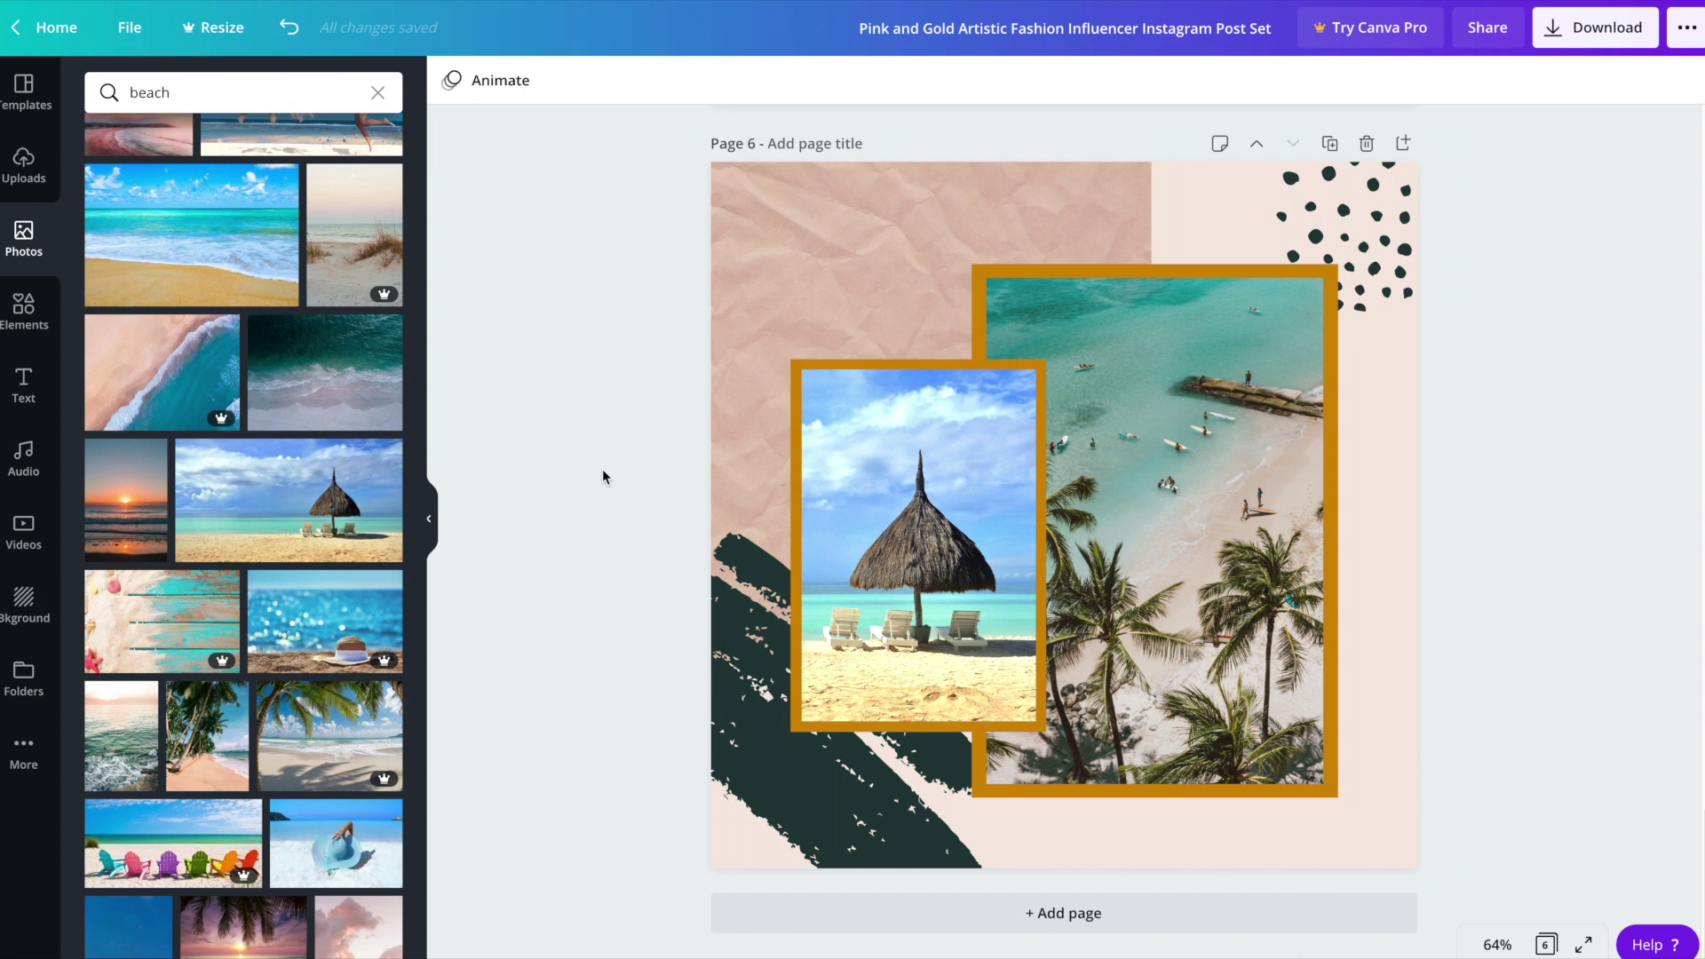
Show all six pages in Grid view, leaving page 5 in its original position
{"action": "left_click", "coordinate": [1550, 943]}
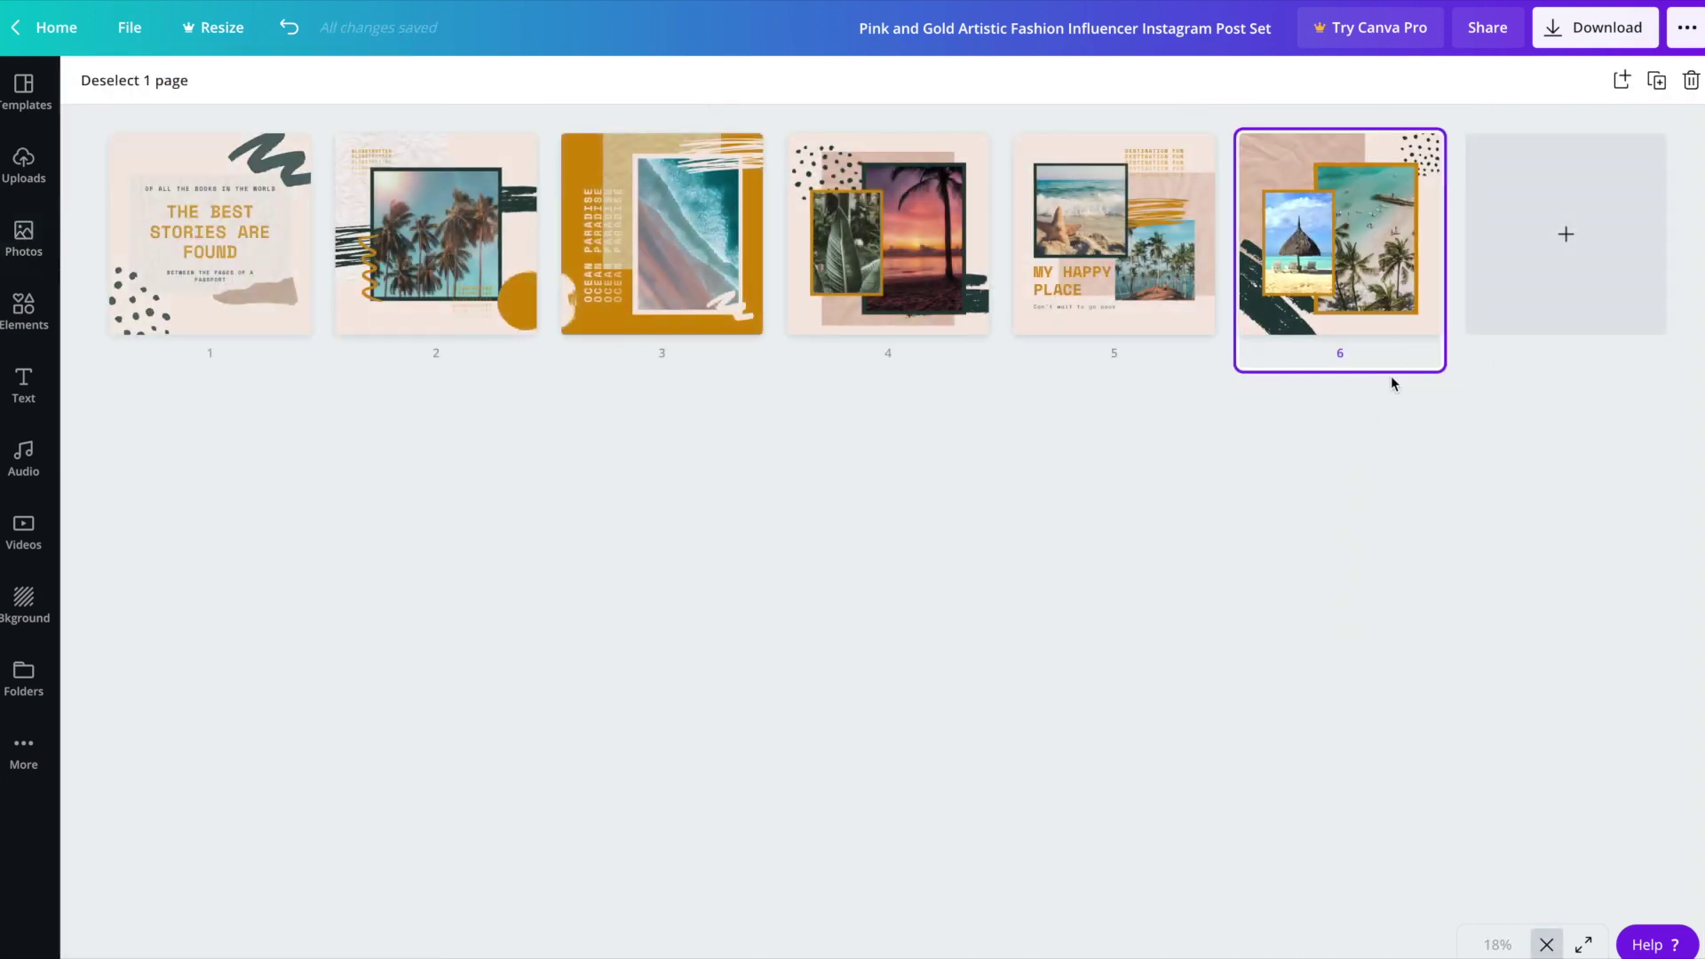
{"action": "left_click_drag", "start_coordinate": [1018, 291], "coordinate": [1005, 289]}
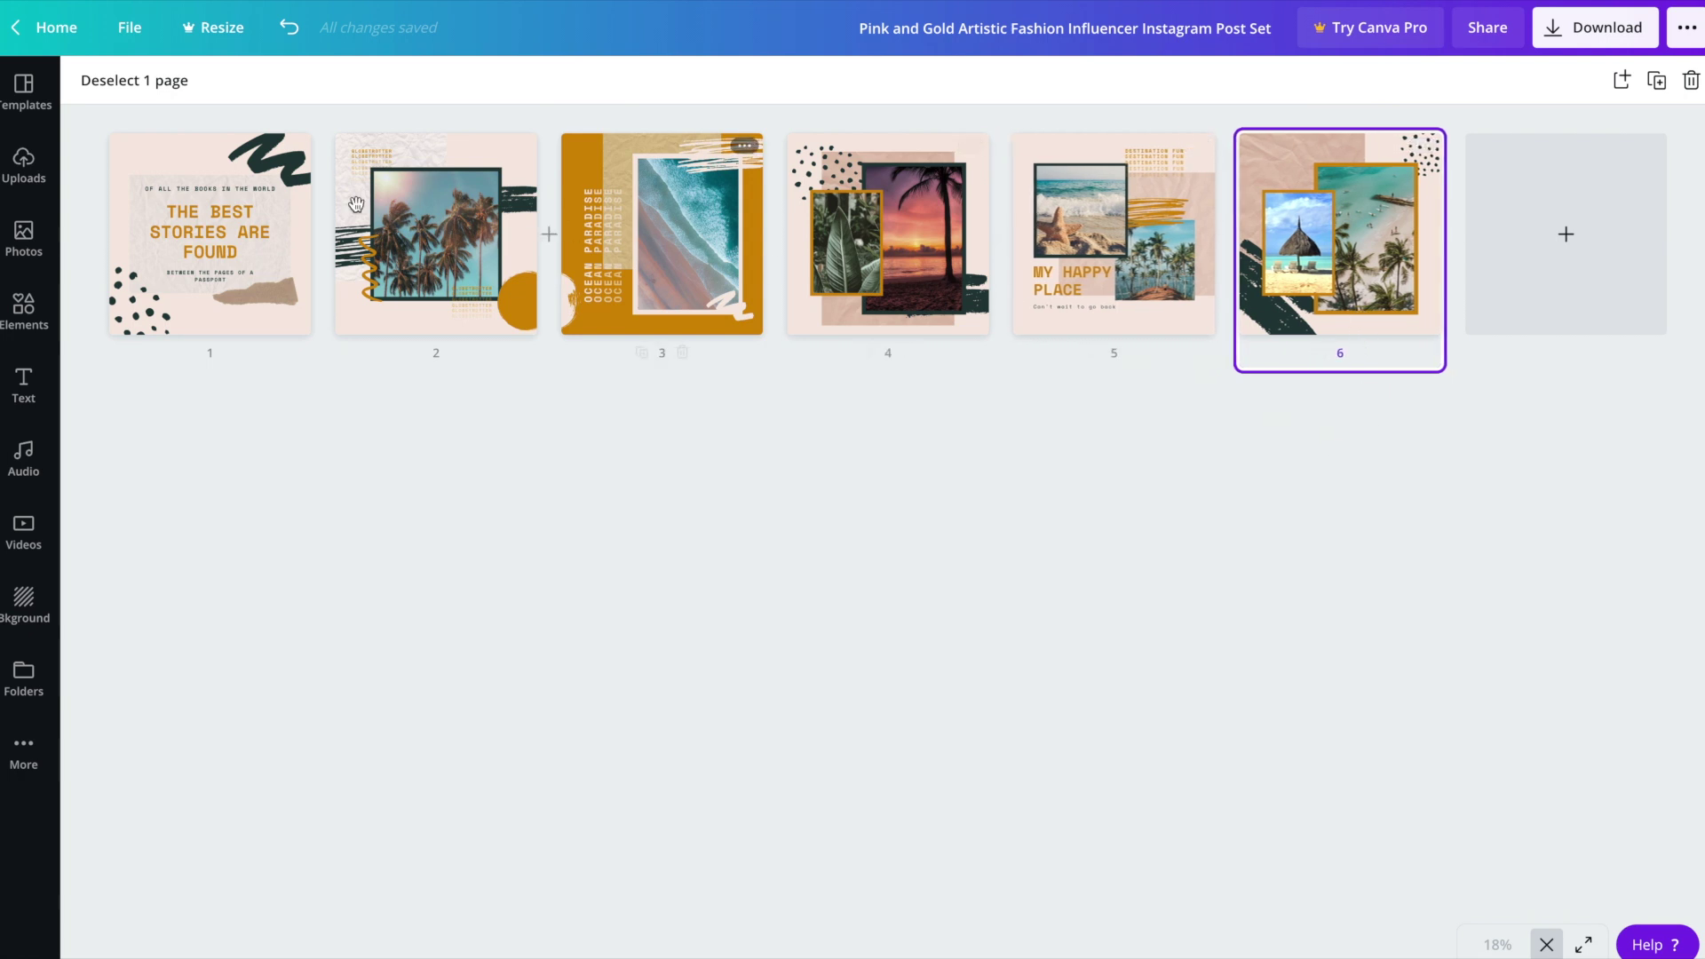
{"action": "left_click", "coordinate": [203, 456]}
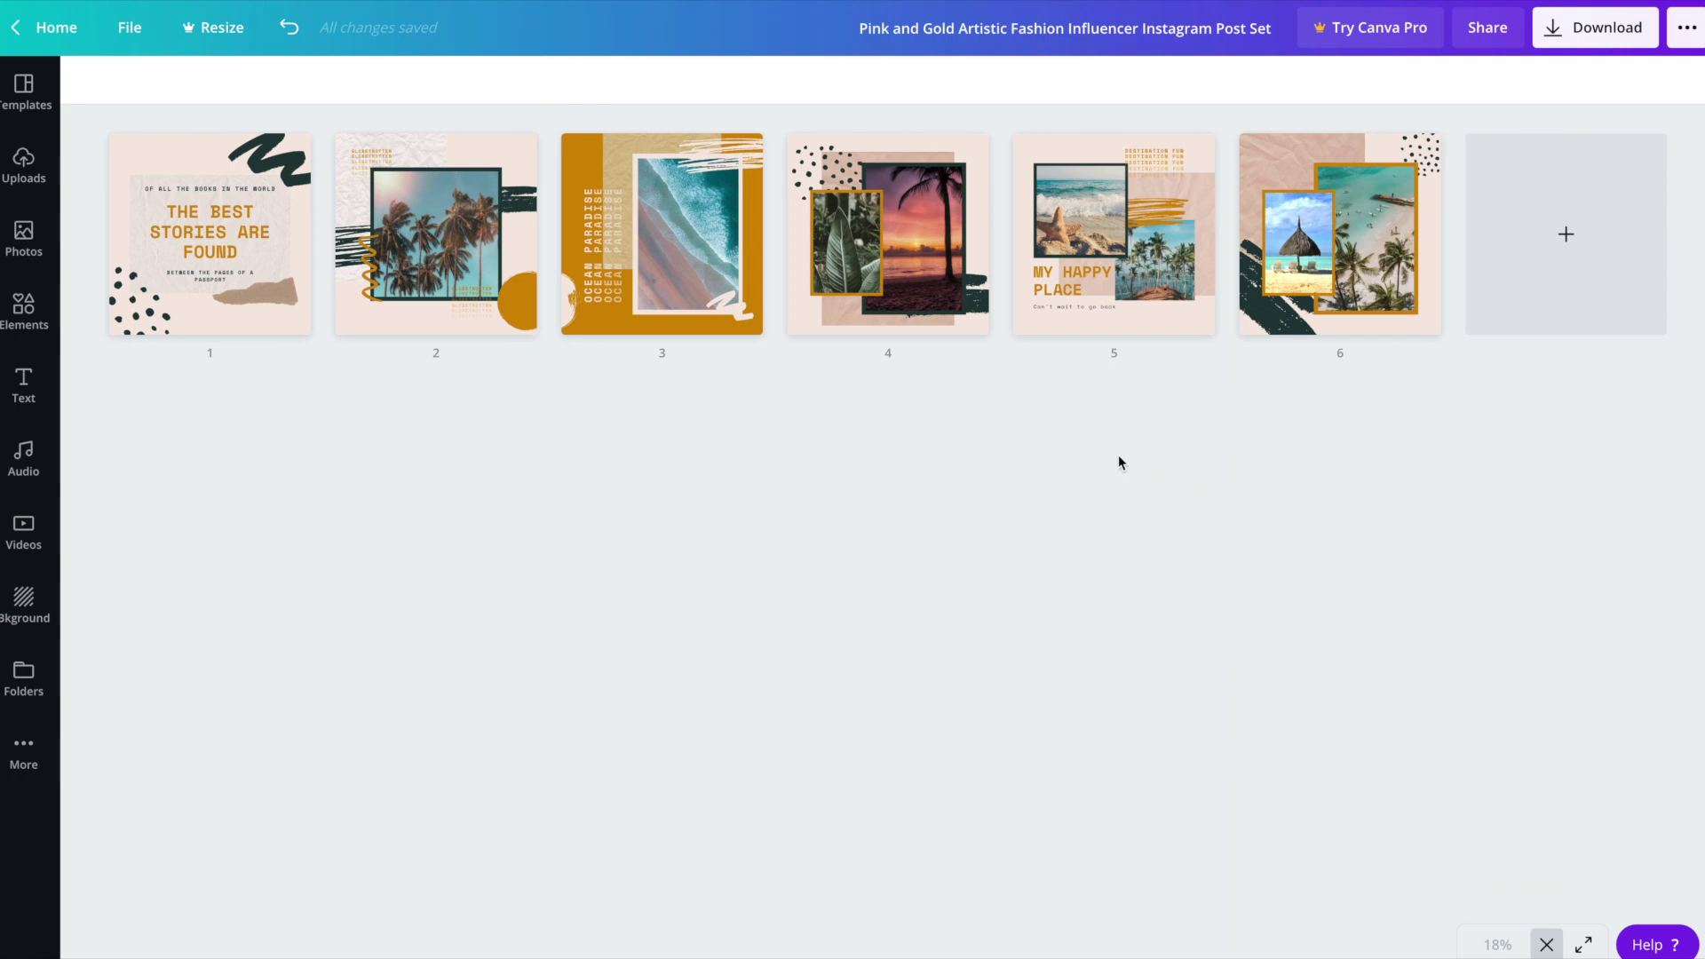
Add page 7 and stretch the aerial photo of a woman lying at the shoreline to fill it
{"action": "left_click", "coordinate": [1566, 232]}
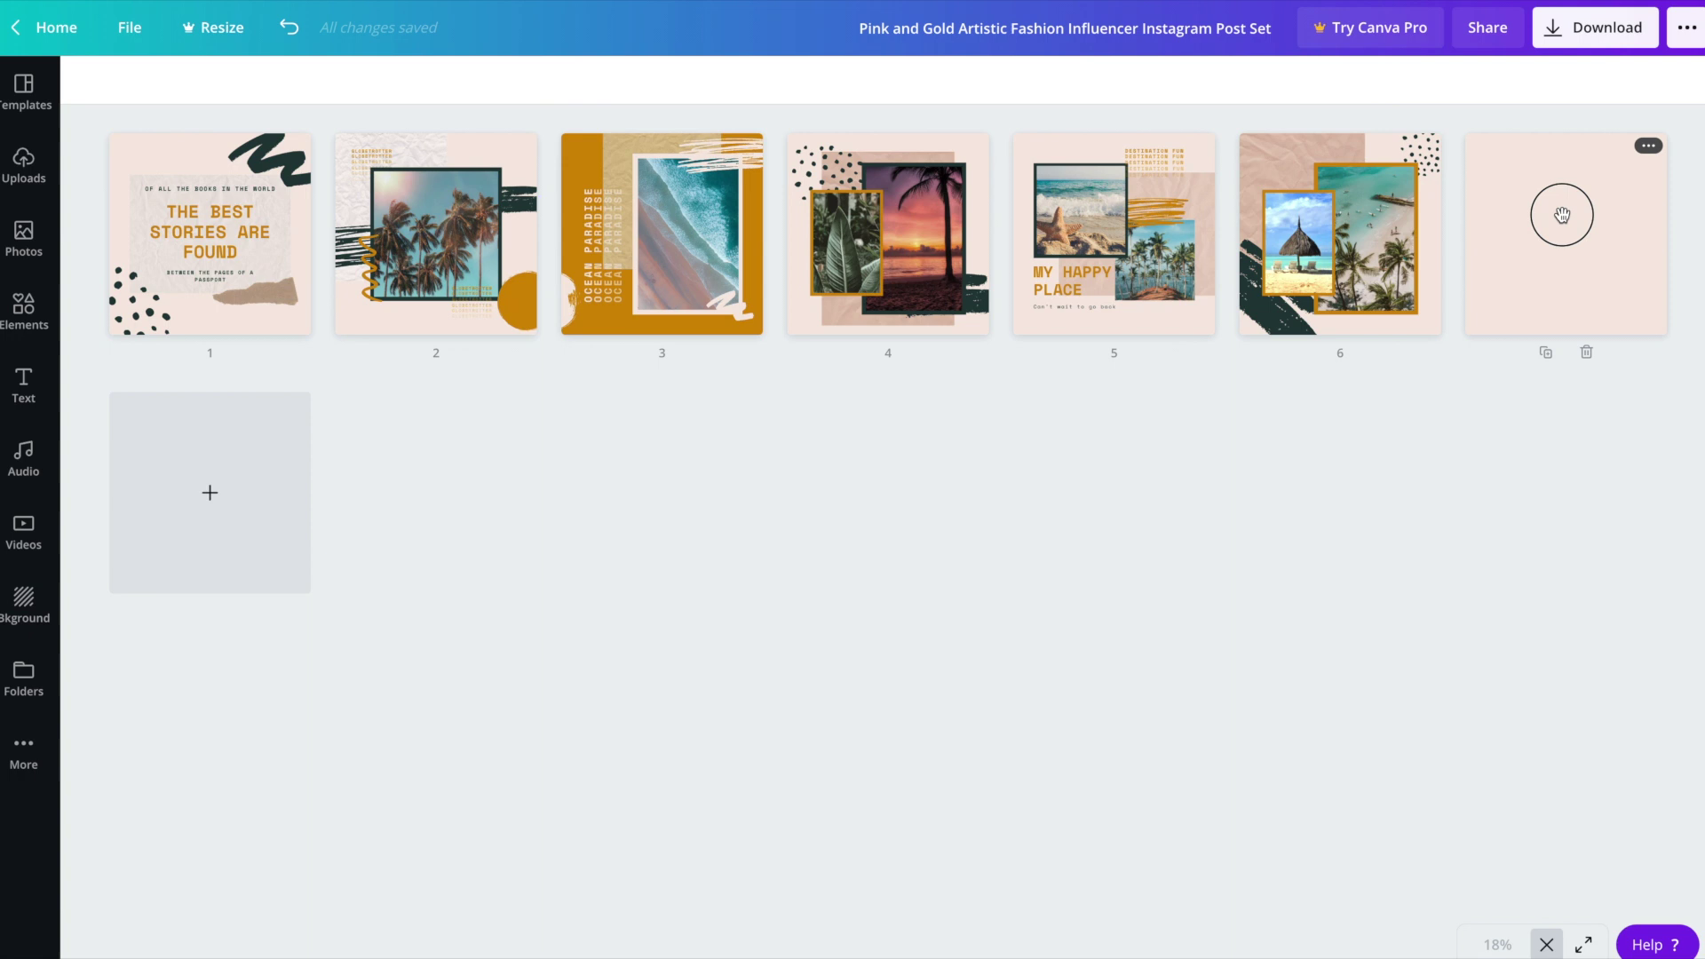
{"action": "double_click", "coordinate": [1561, 220]}
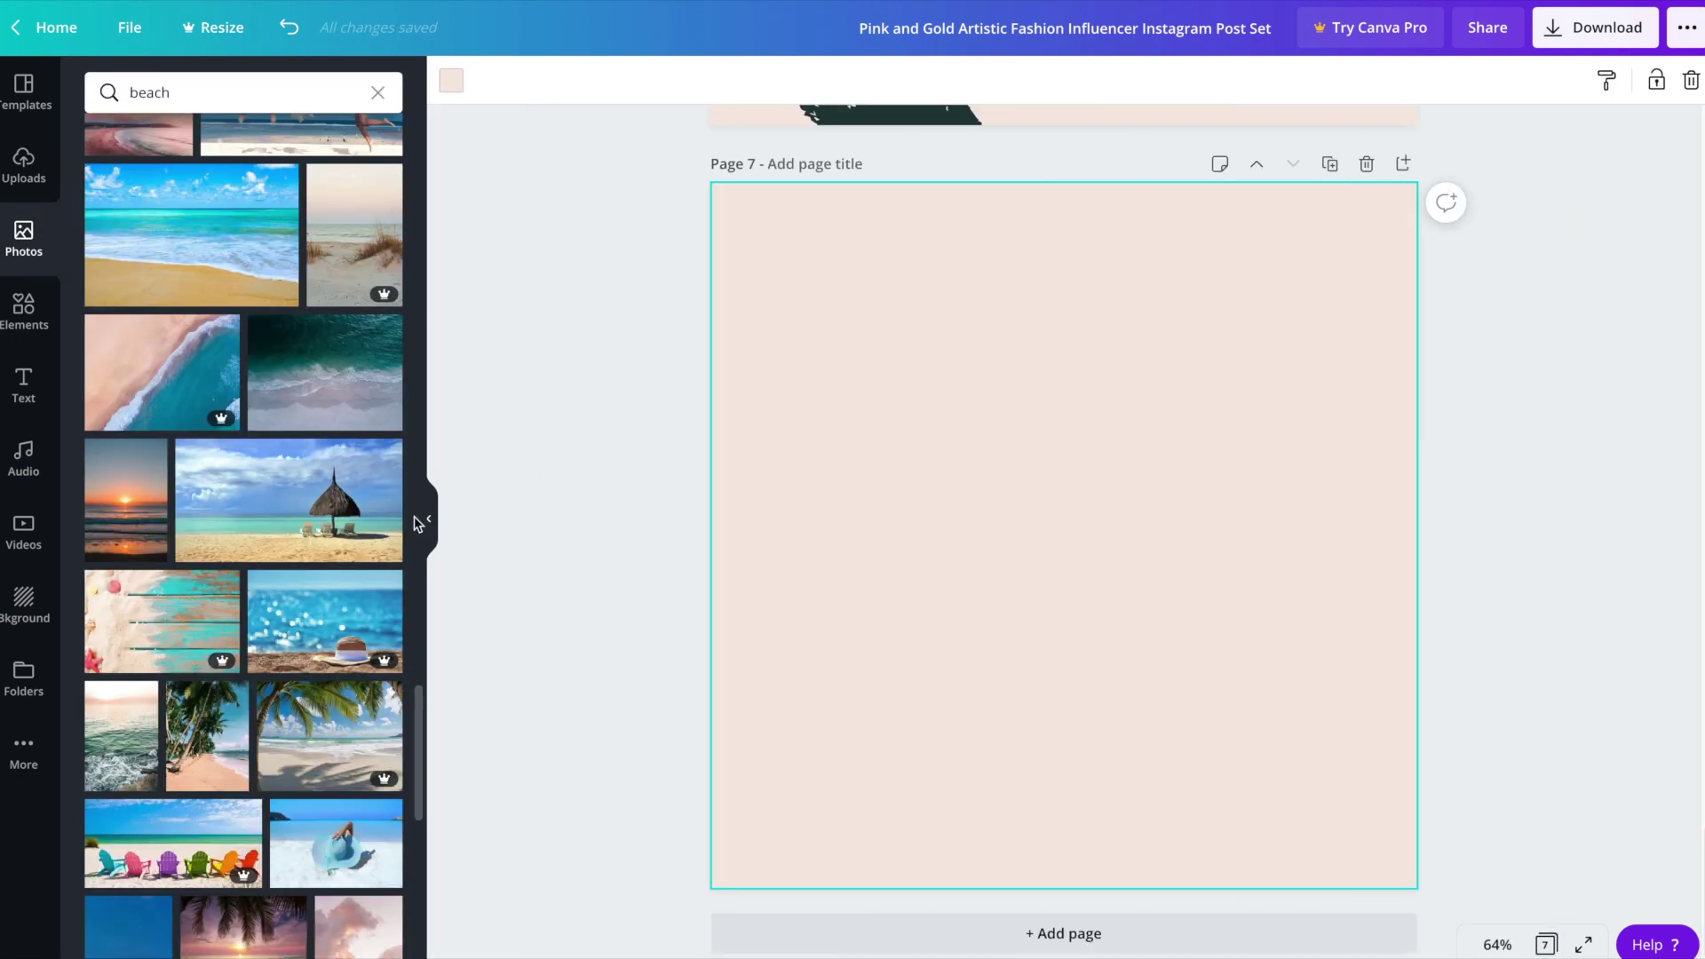
{"action": "left_click_drag", "start_coordinate": [418, 697], "coordinate": [417, 776]}
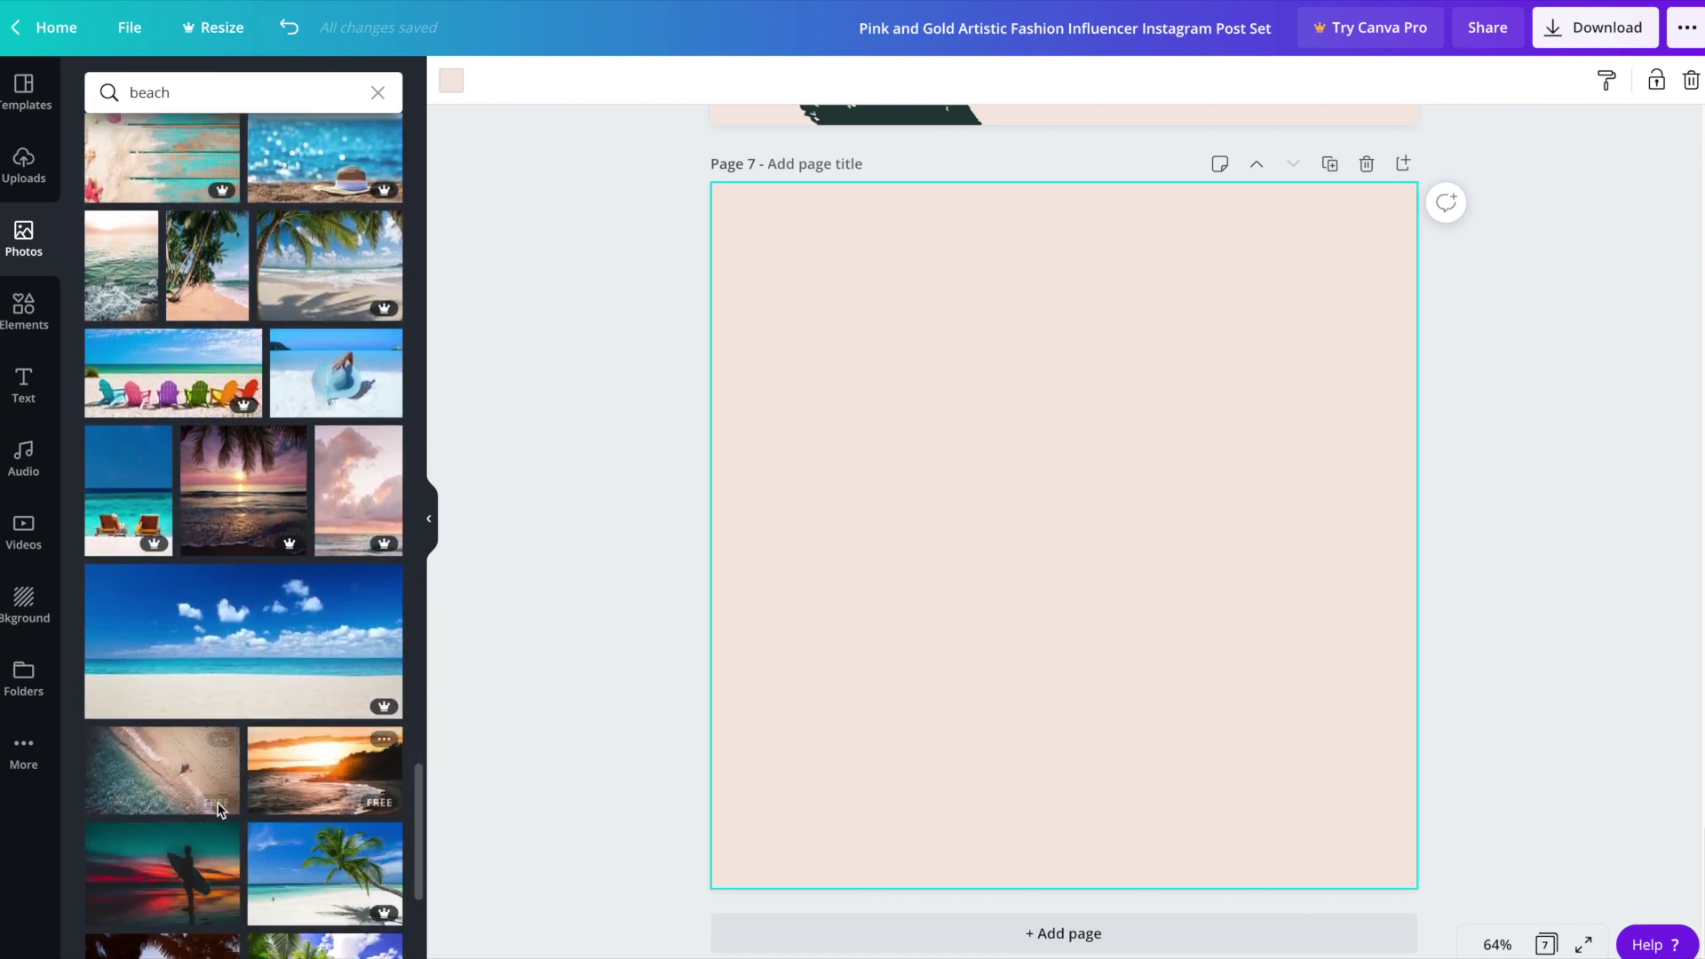
{"action": "left_click", "coordinate": [162, 771]}
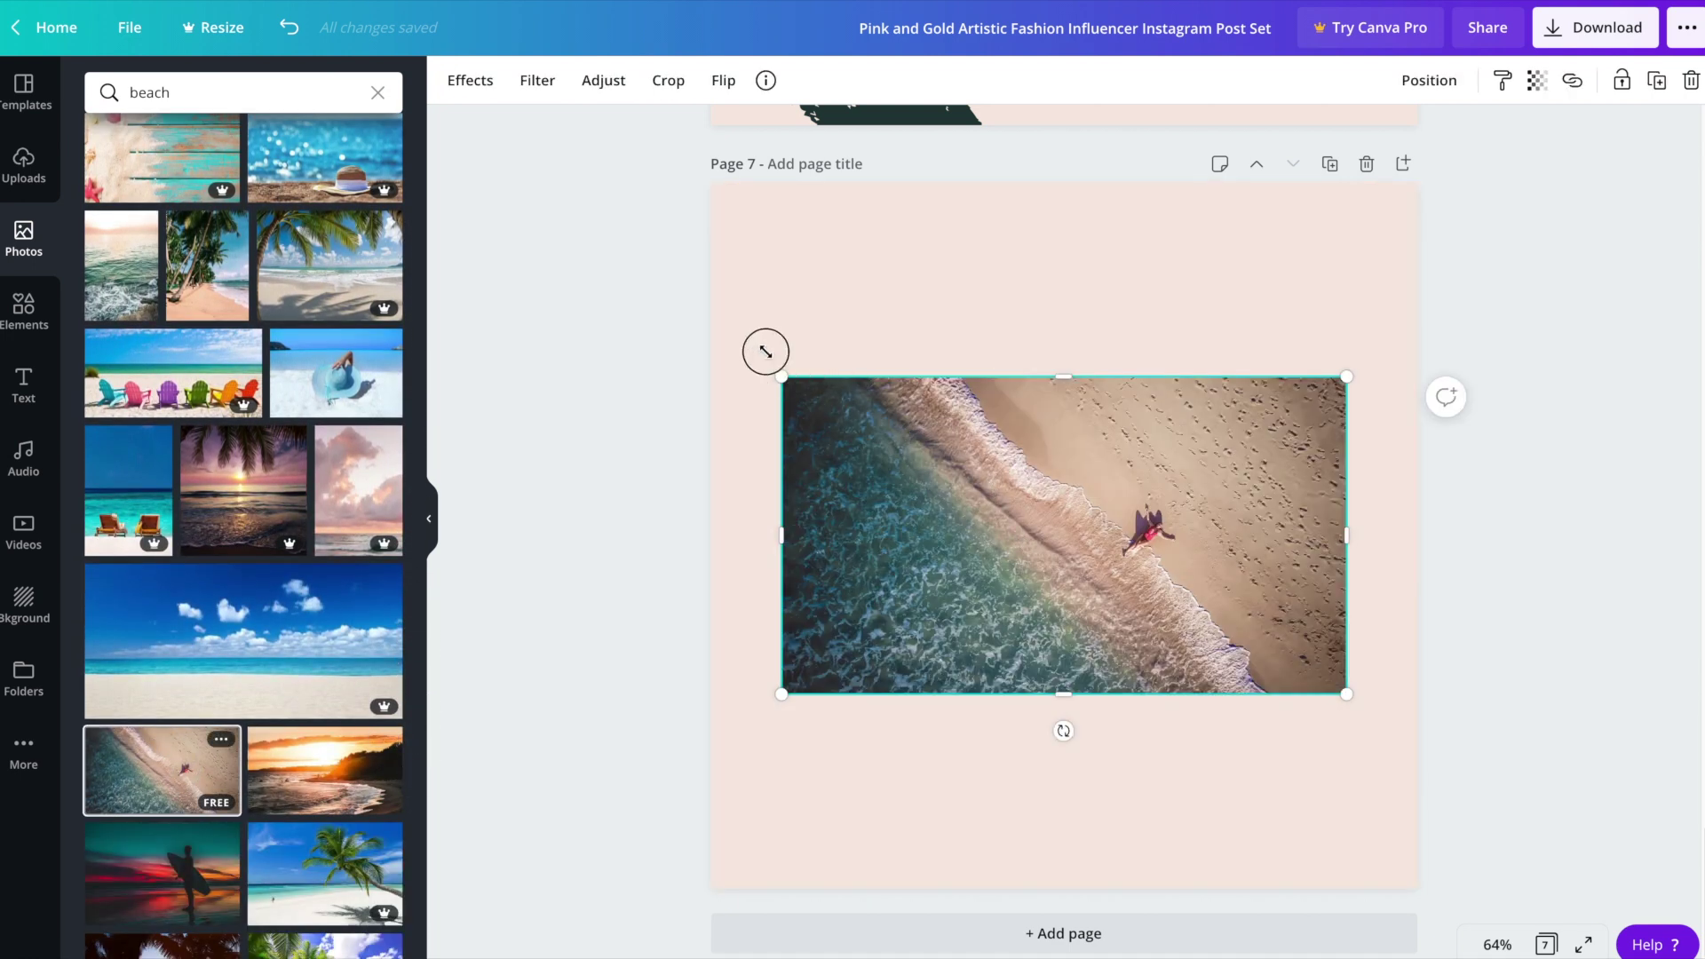
{"action": "left_click_drag", "start_coordinate": [768, 354], "coordinate": [440, 161]}
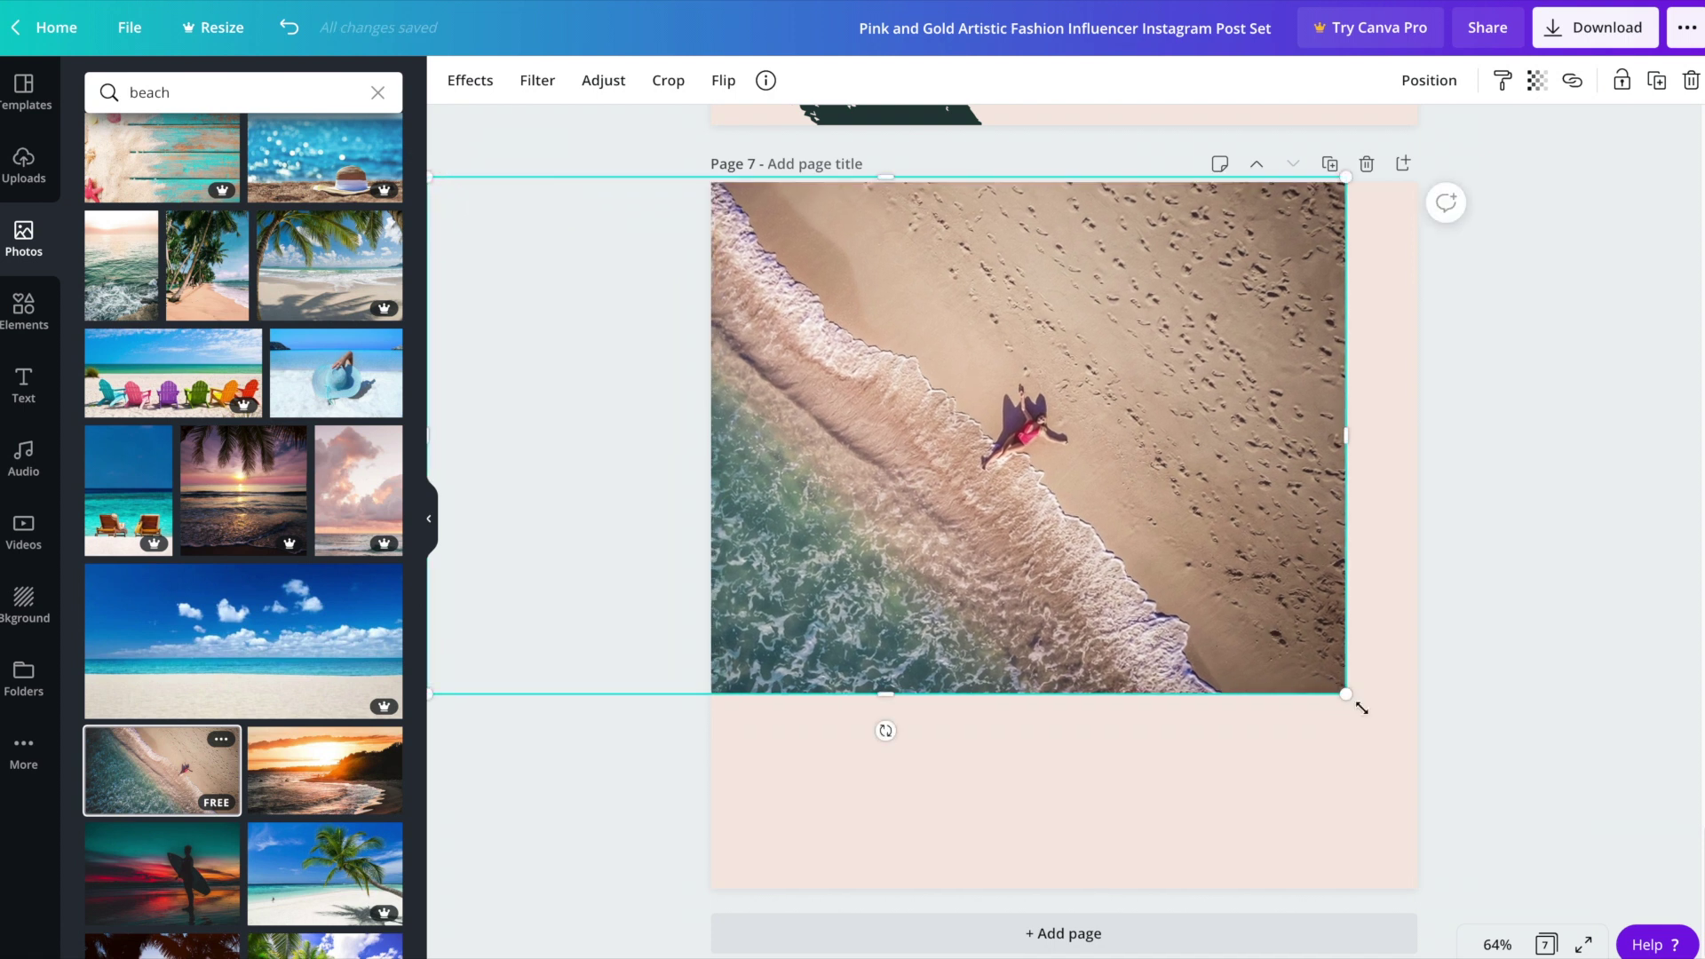
{"action": "left_click_drag", "start_coordinate": [1349, 697], "coordinate": [1671, 943]}
{"action": "mouse_move", "coordinate": [1279, 575]}
{"action": "left_mouse_down"}
{"action": "mouse_move", "coordinate": [1178, 571]}
{"action": "mouse_move", "coordinate": [1245, 573]}
{"action": "left_mouse_up"}
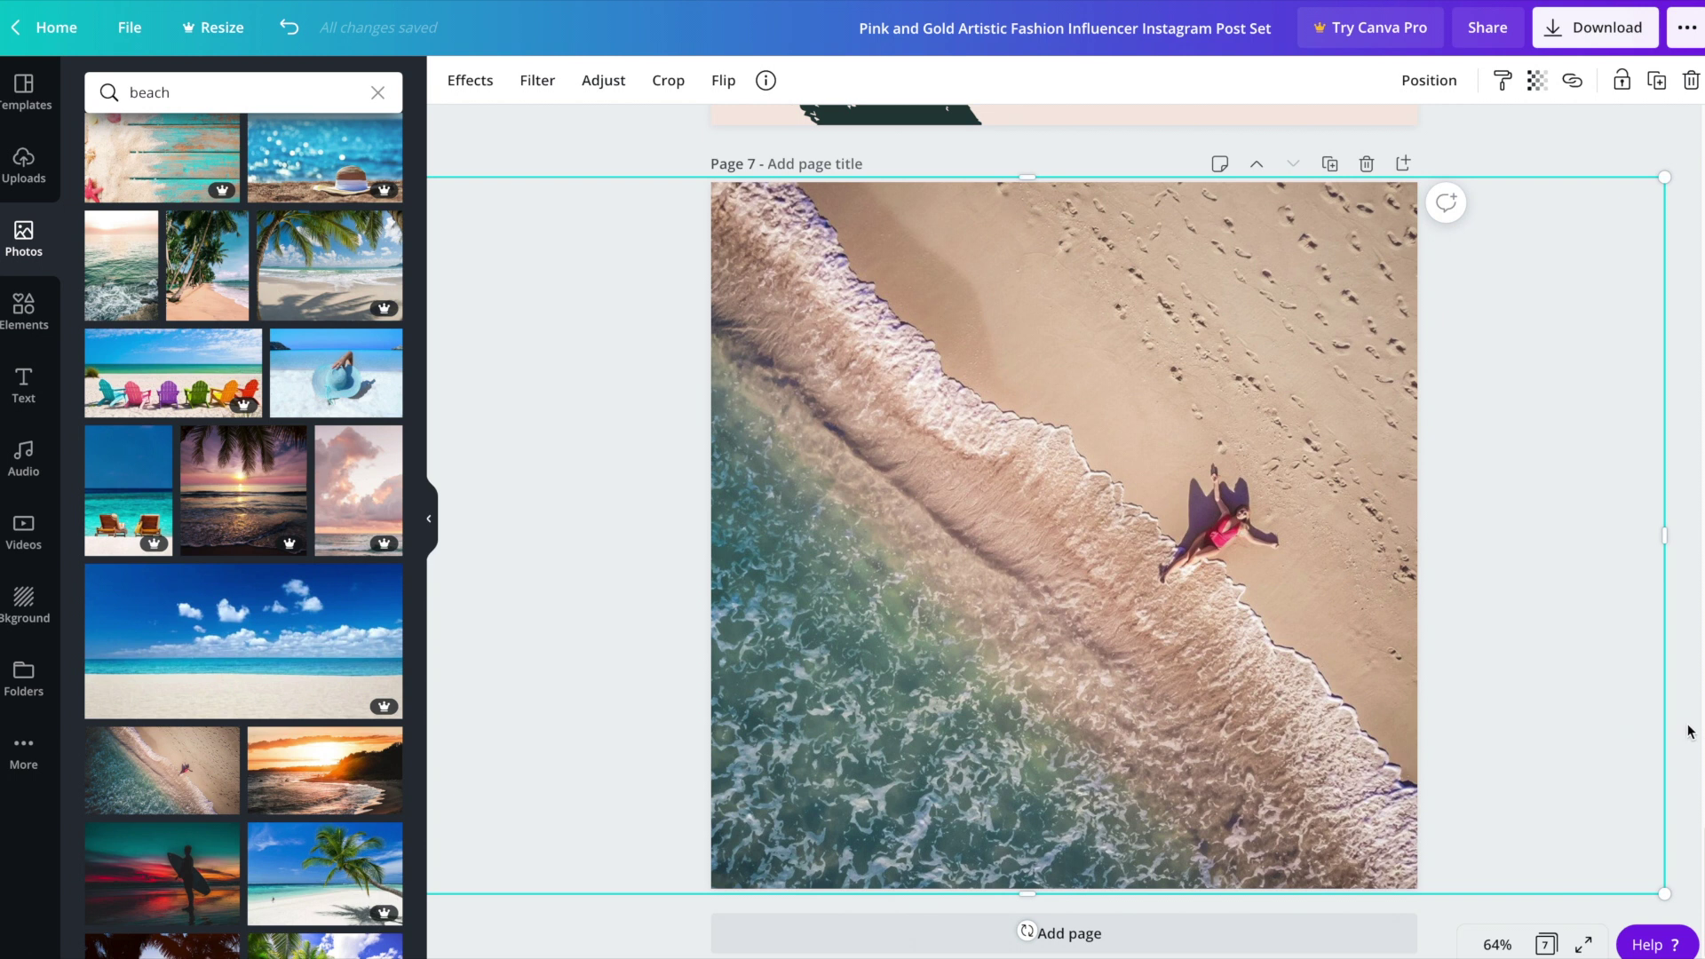
{"action": "left_click", "coordinate": [1681, 701]}
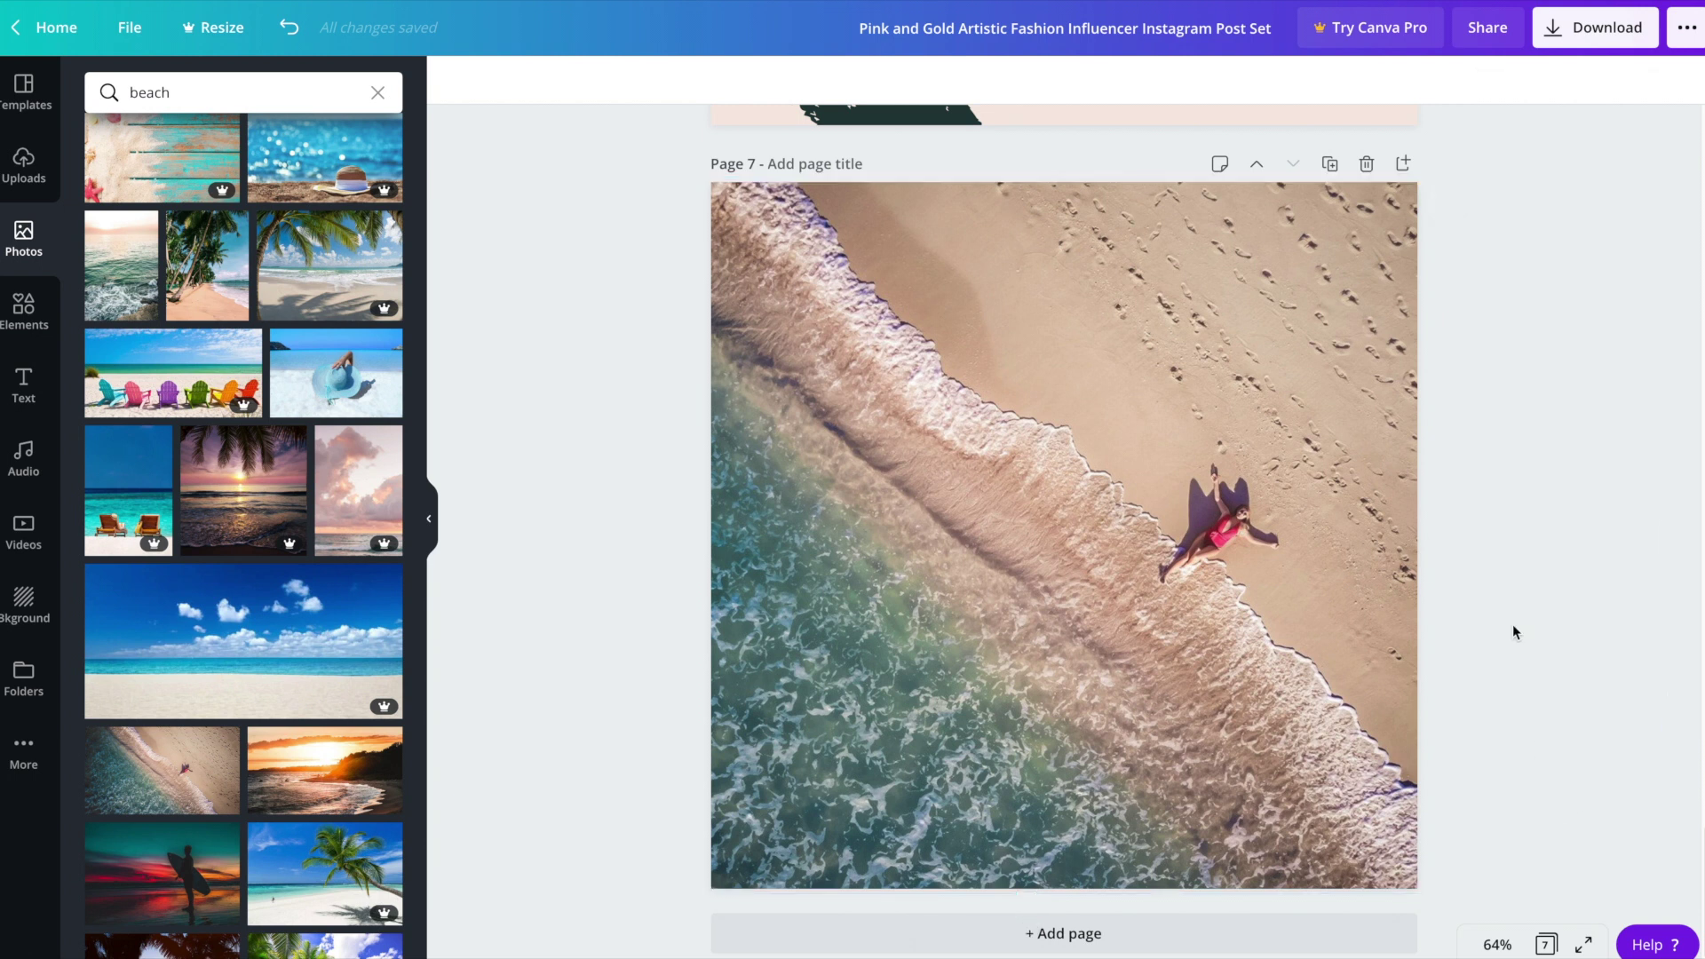
Duplicate page 7 as page 8 and replace its photo with a 'palm leaves' search result
{"action": "left_click", "coordinate": [1332, 164]}
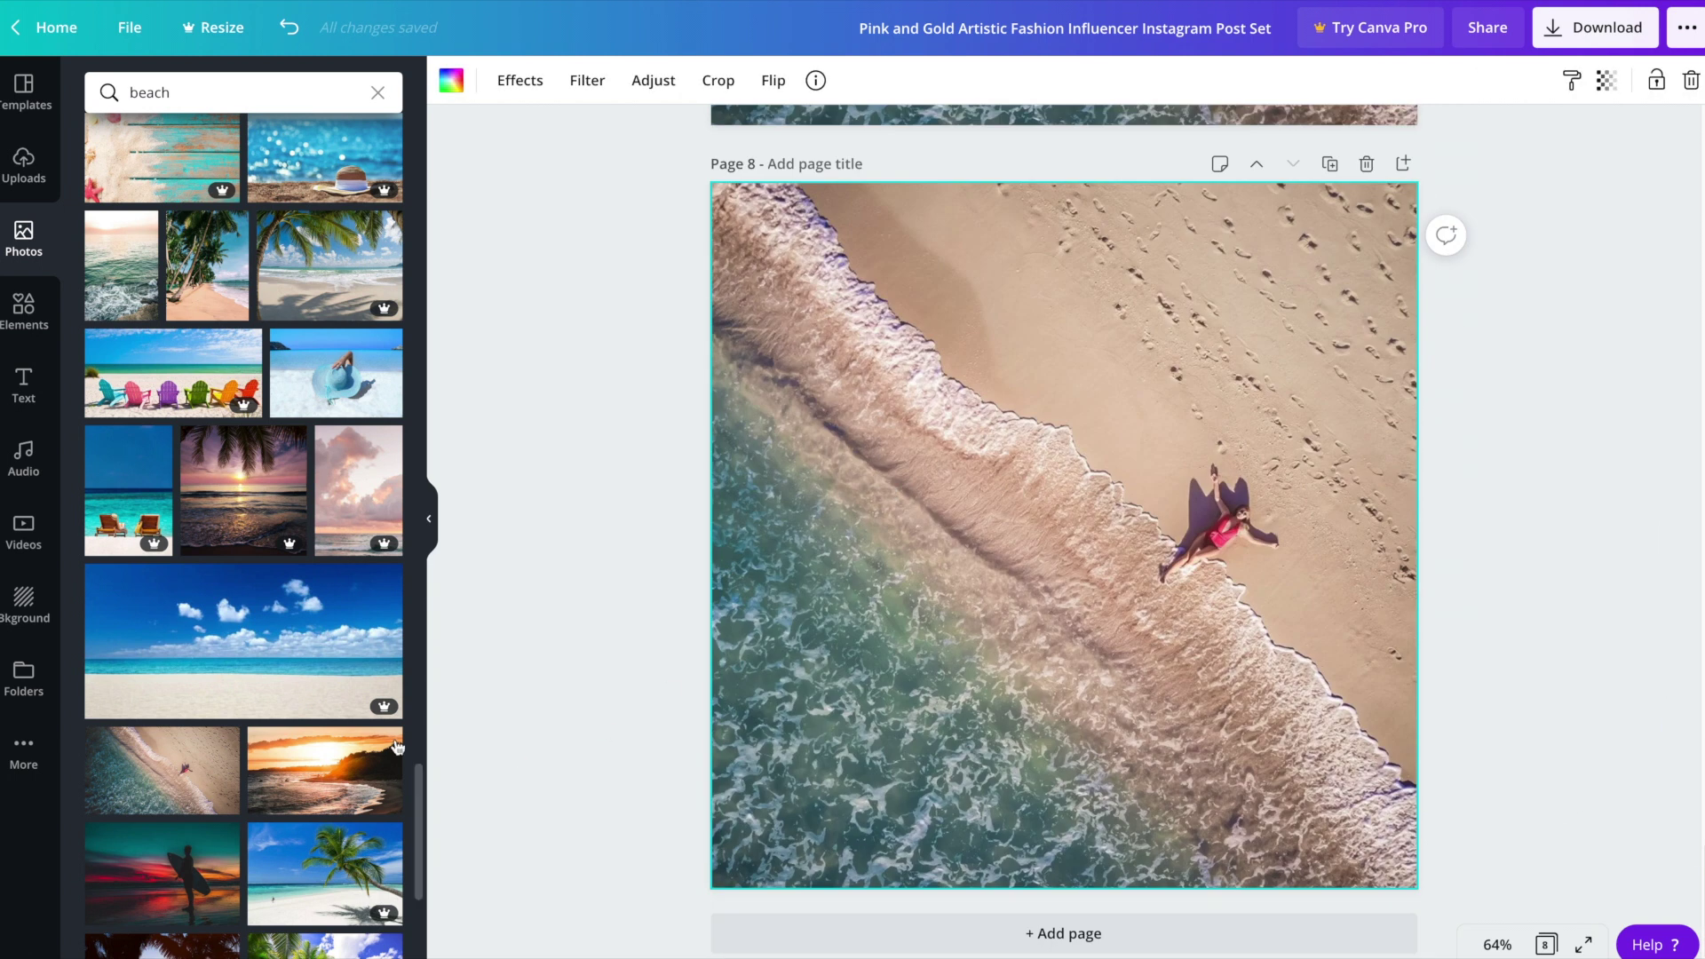
{"action": "double_click", "coordinate": [222, 99]}
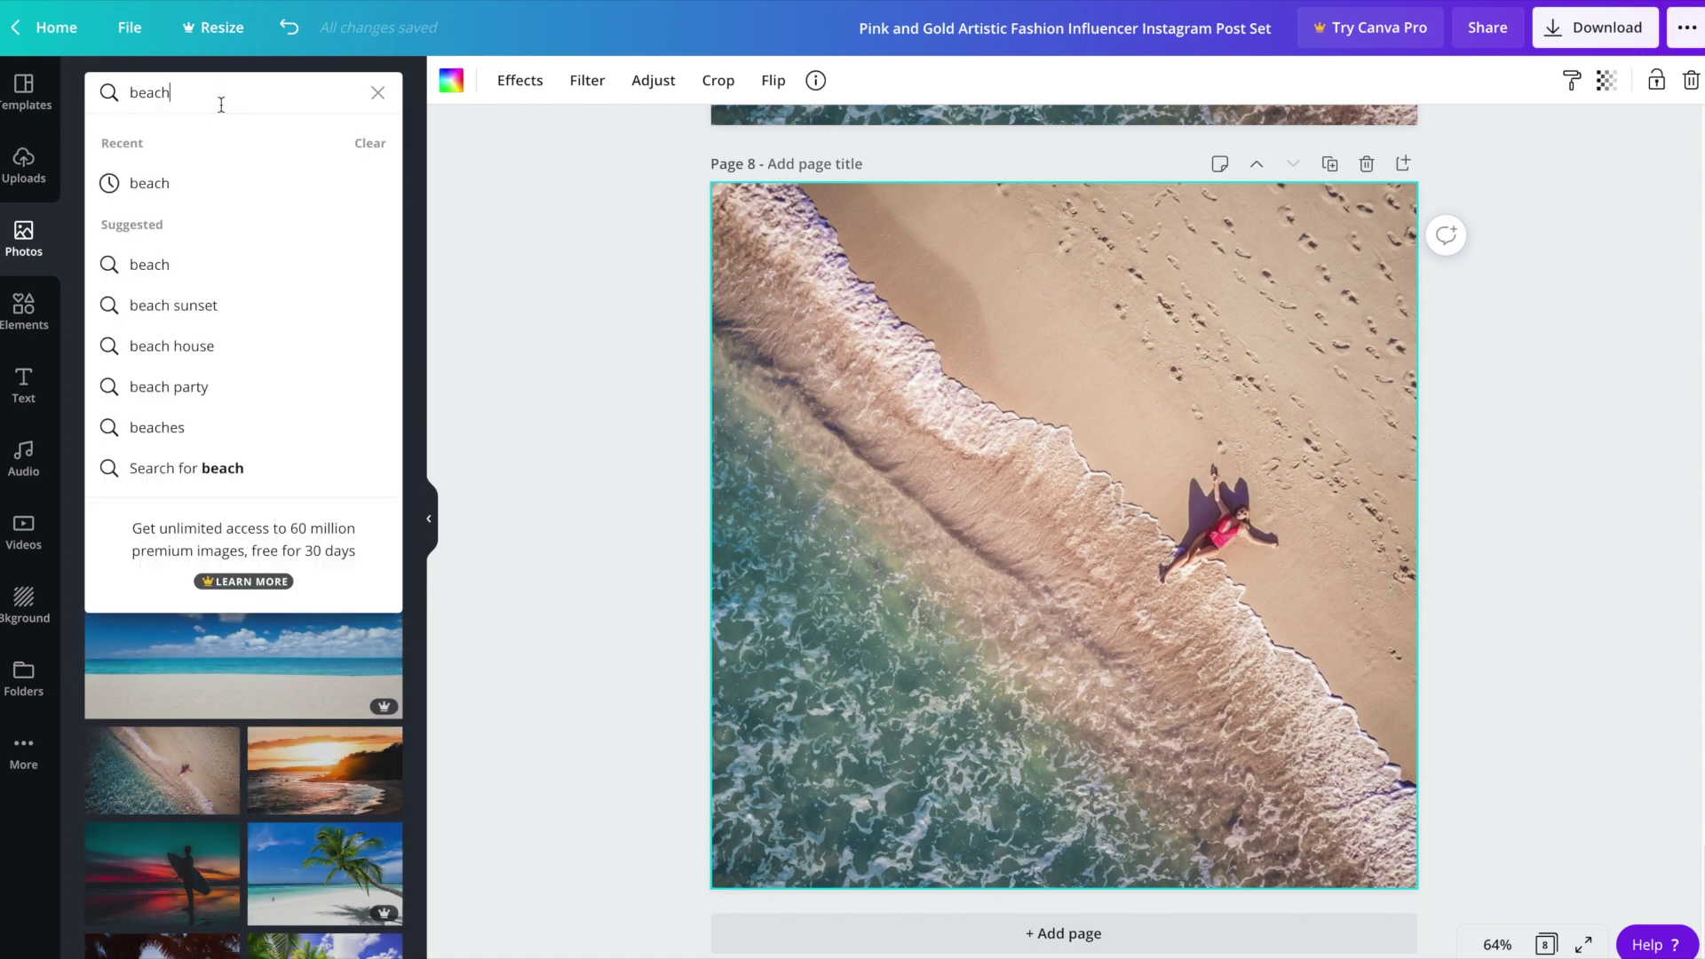
{"action": "type", "text": "palm leaves"}
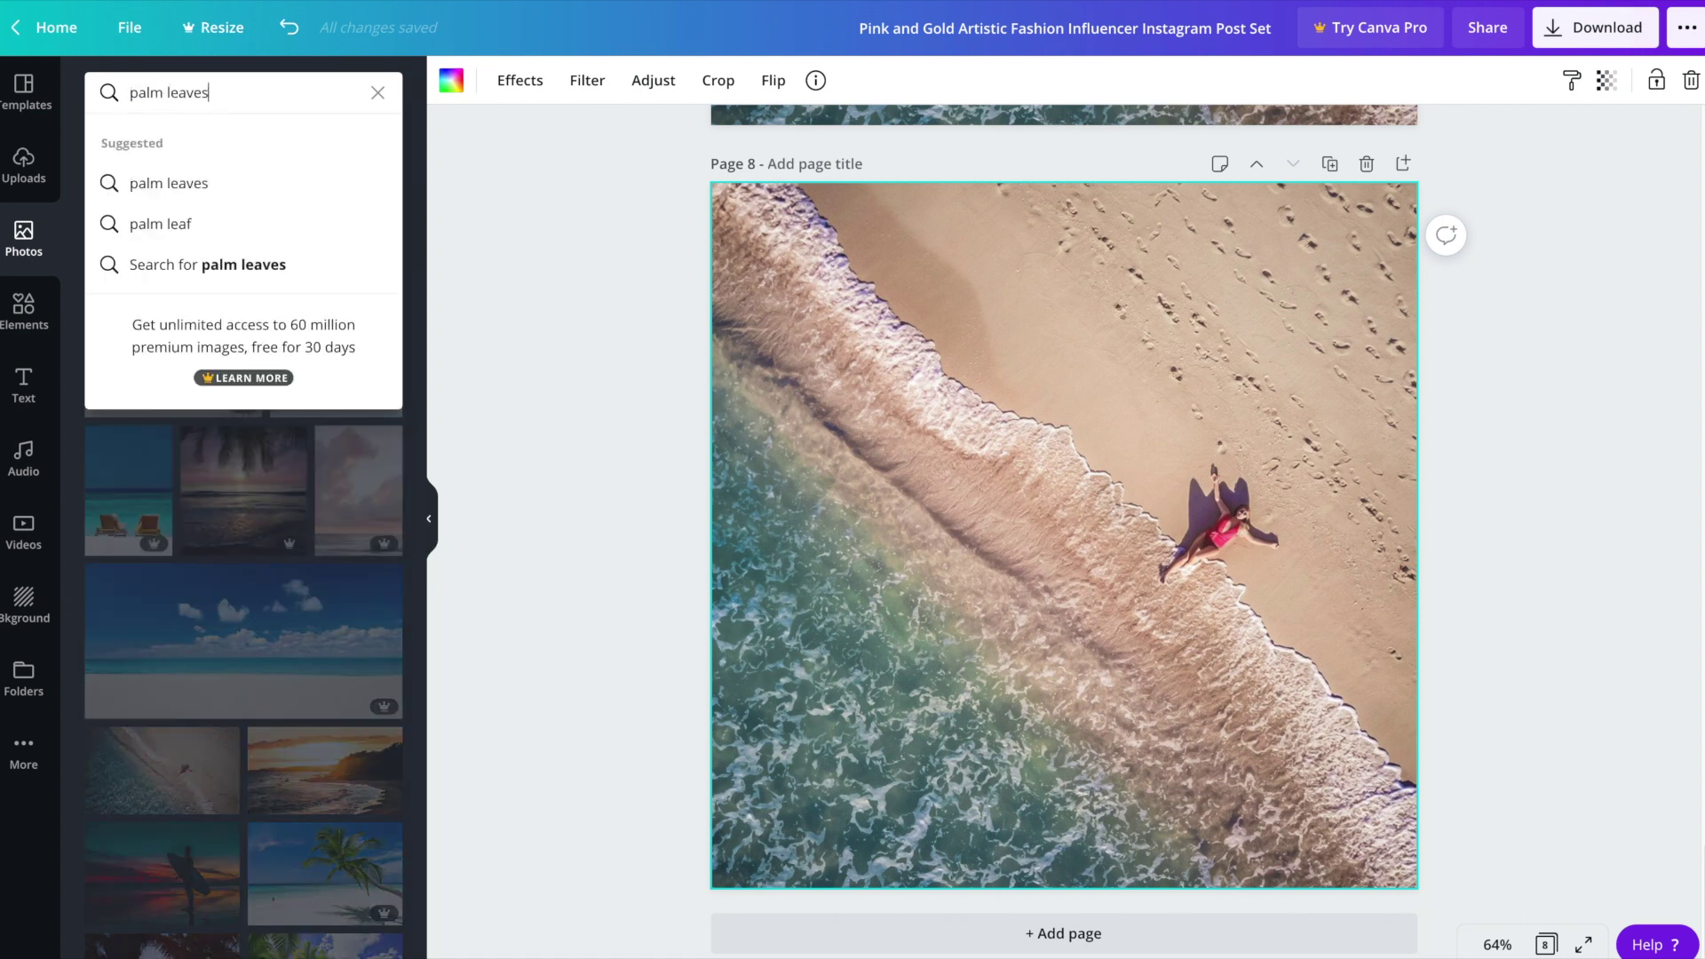
{"action": "key", "text": "Return"}
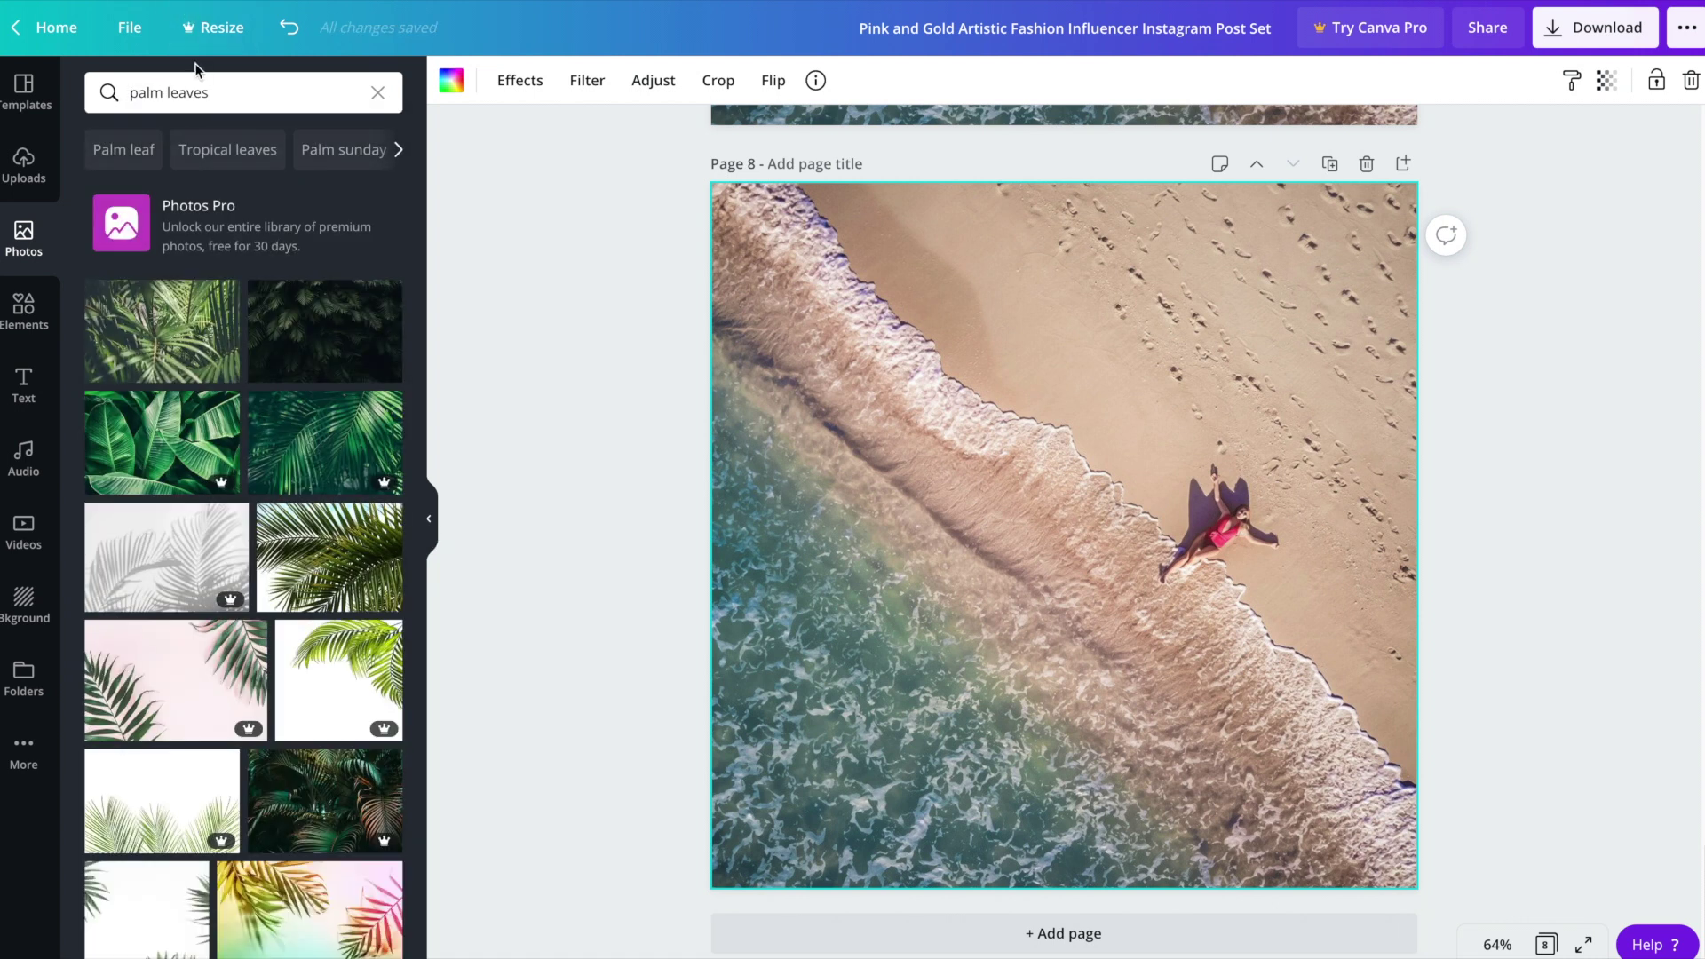
{"action": "left_click_drag", "start_coordinate": [153, 333], "coordinate": [755, 455]}
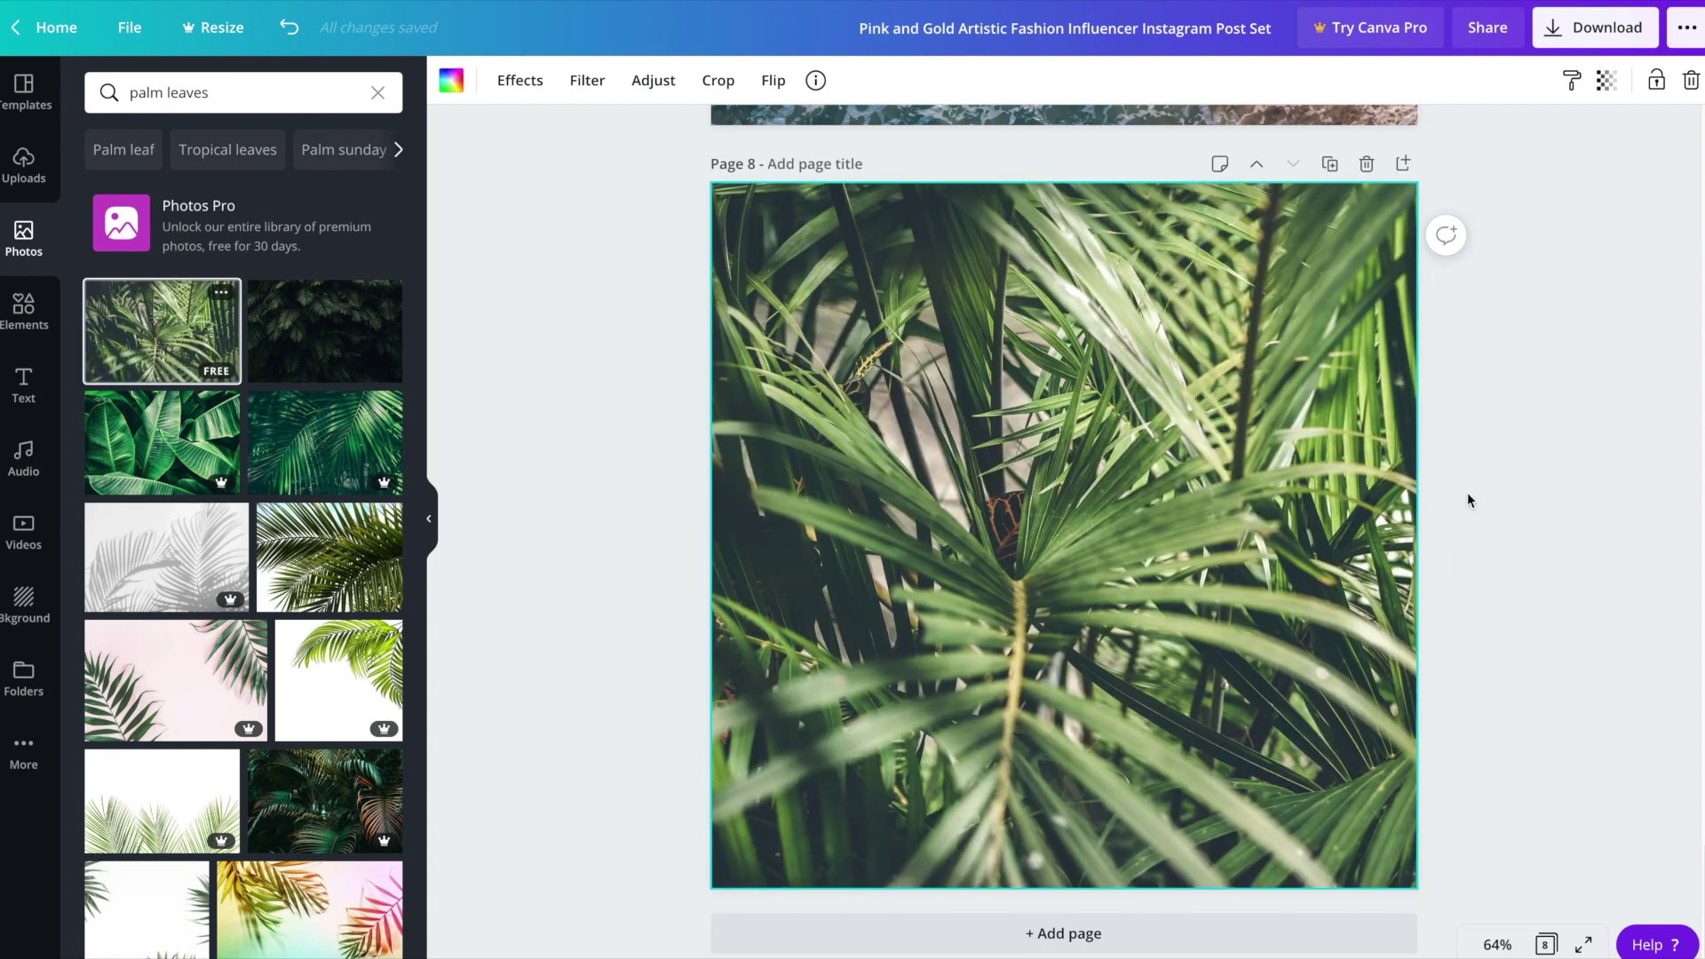
Duplicate page 8 as page 9 and fill it with an aerial turquoise-surf 'beach' photo
{"action": "left_click", "coordinate": [1329, 164]}
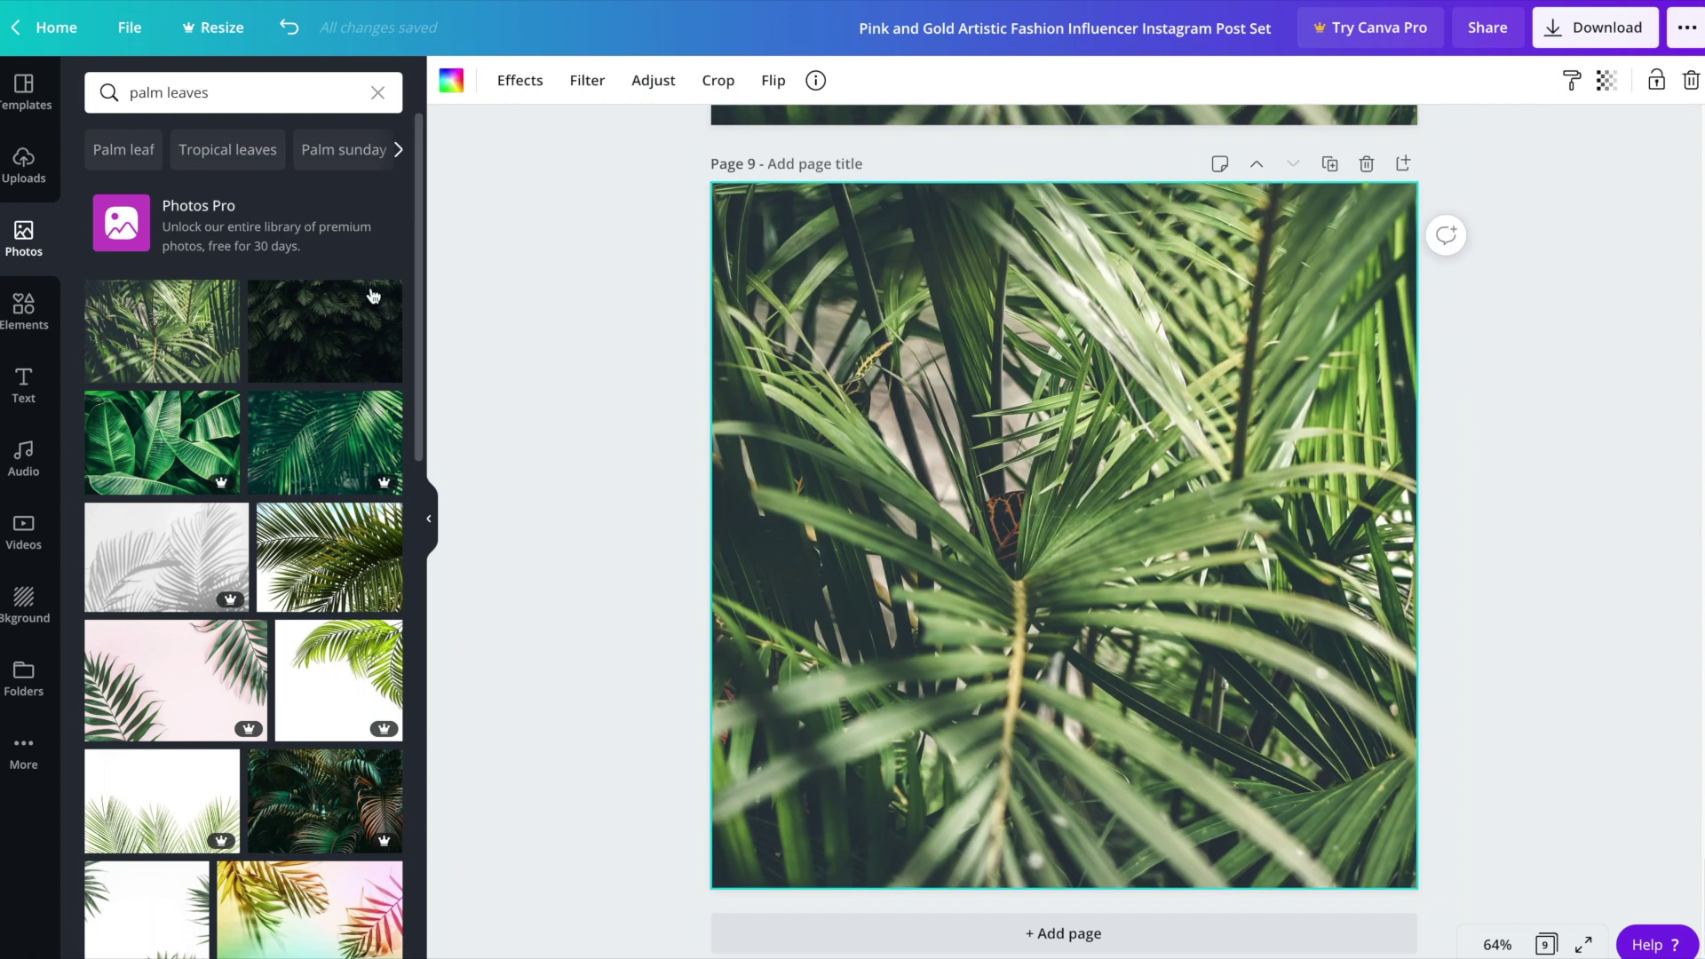
{"action": "left_click", "coordinate": [255, 107]}
{"action": "key", "text": "ctrl+a"}
{"action": "key", "text": "BackSpace"}
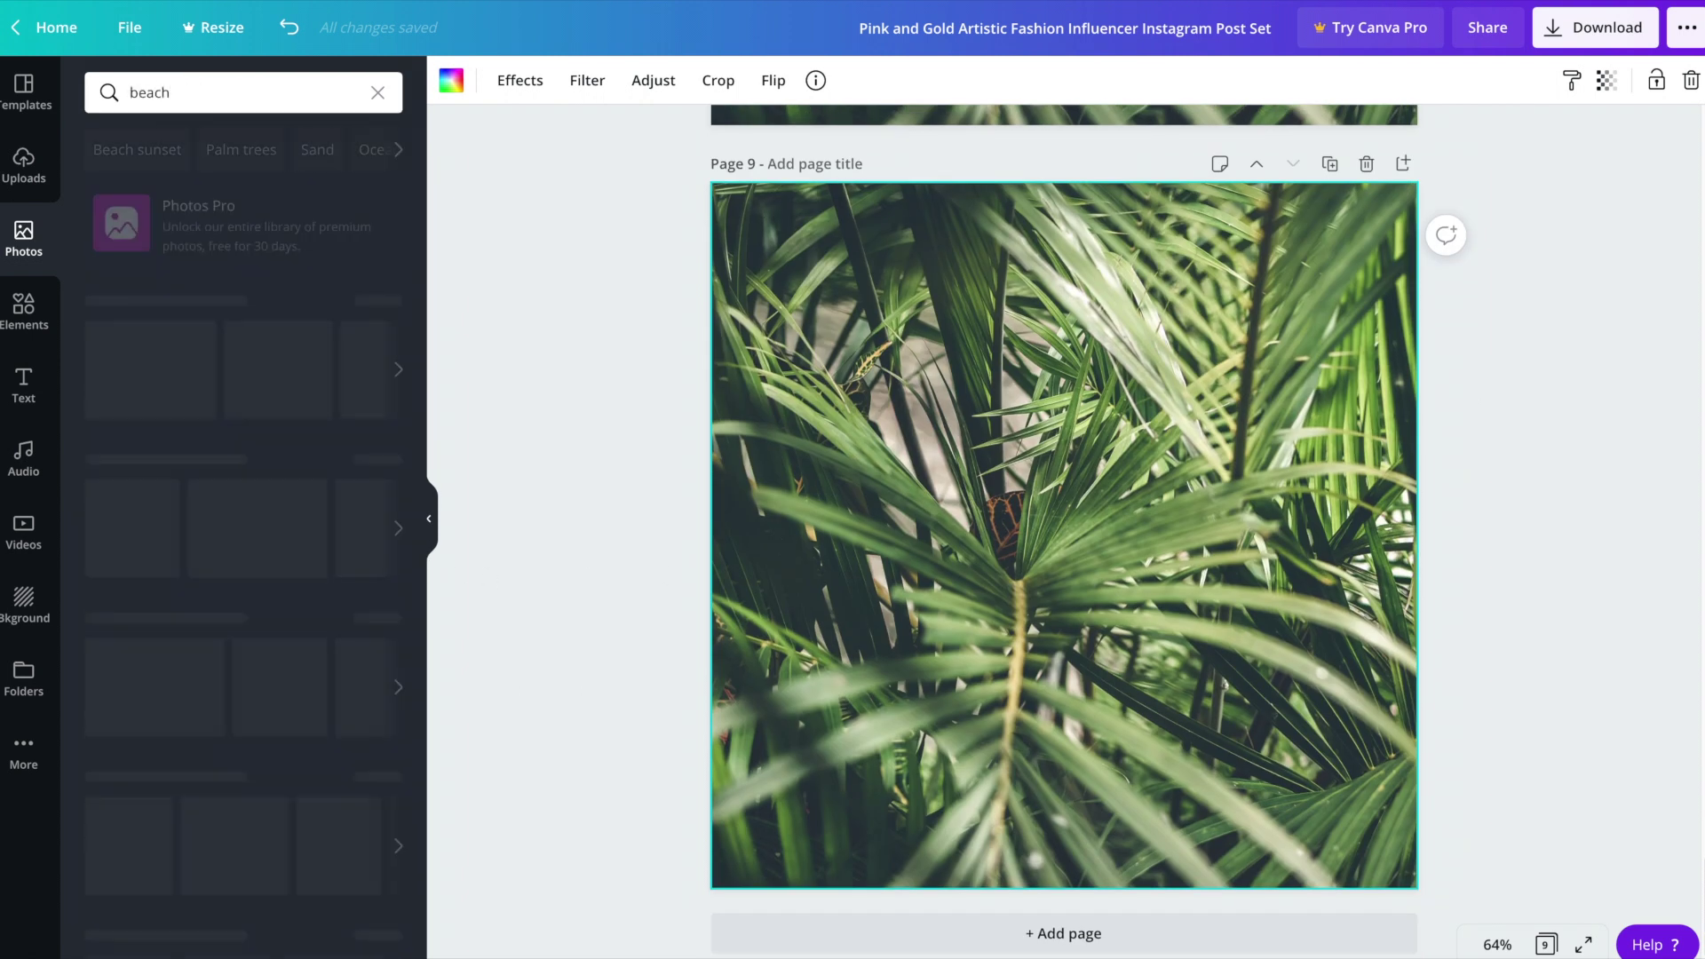
{"action": "type", "text": "beach"}
{"action": "key", "text": "Return"}
{"action": "left_click", "coordinate": [315, 588]}
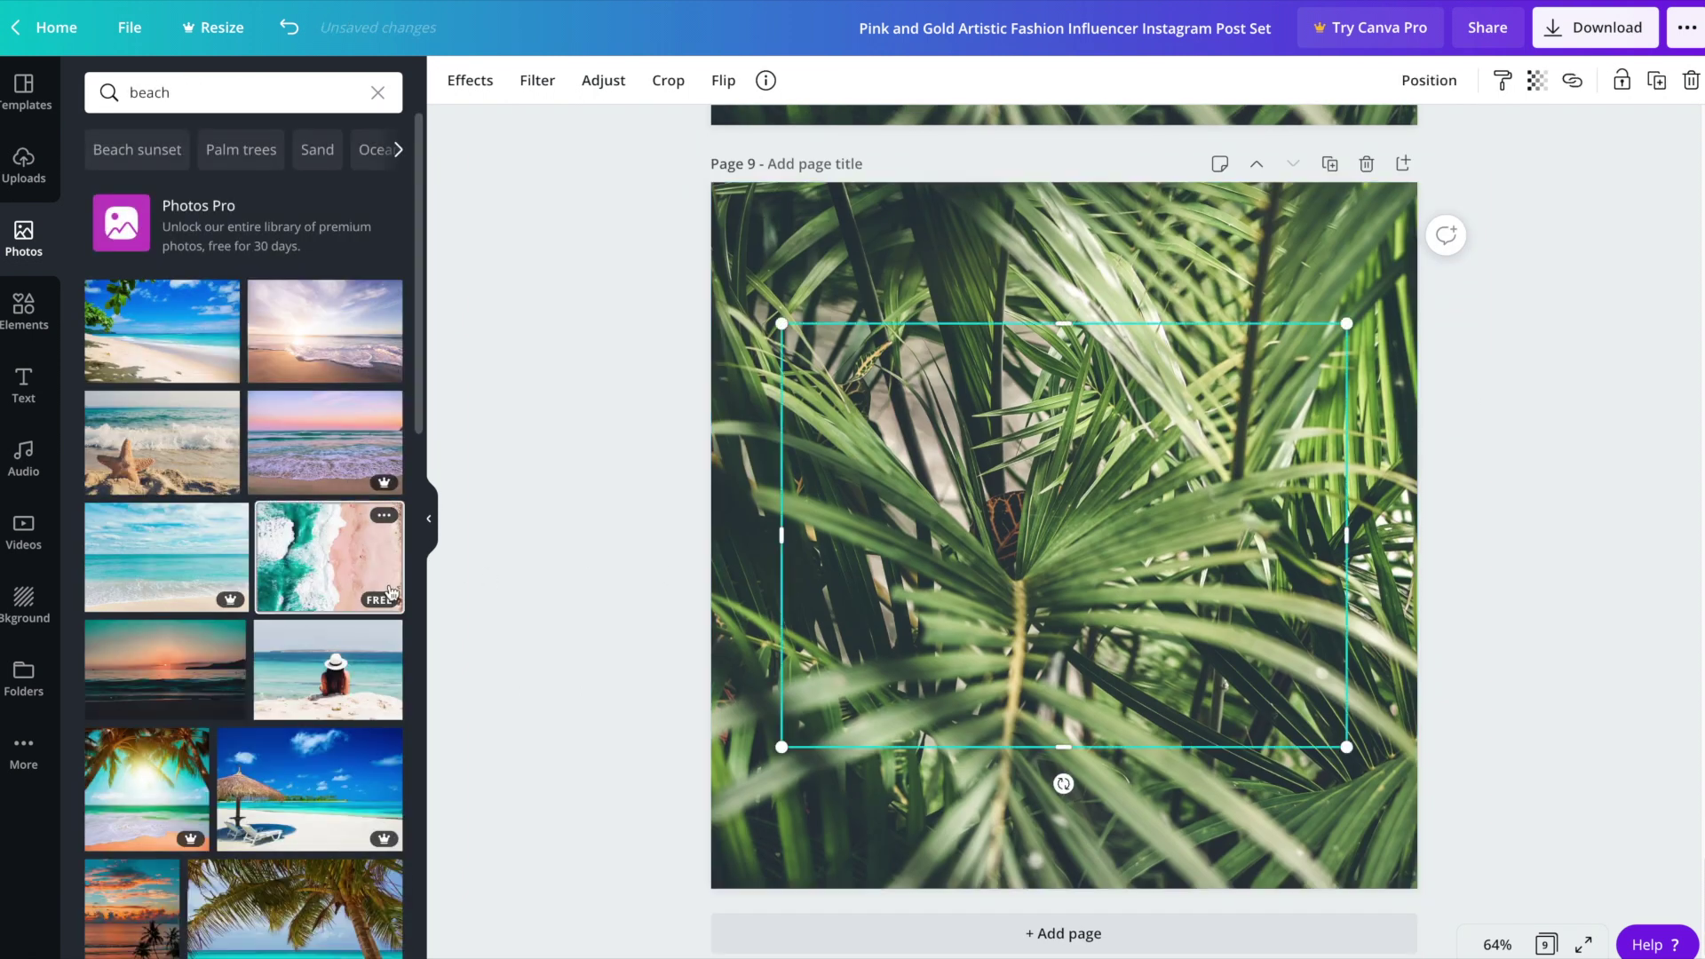
{"action": "left_click_drag", "start_coordinate": [782, 323], "coordinate": [560, 218]}
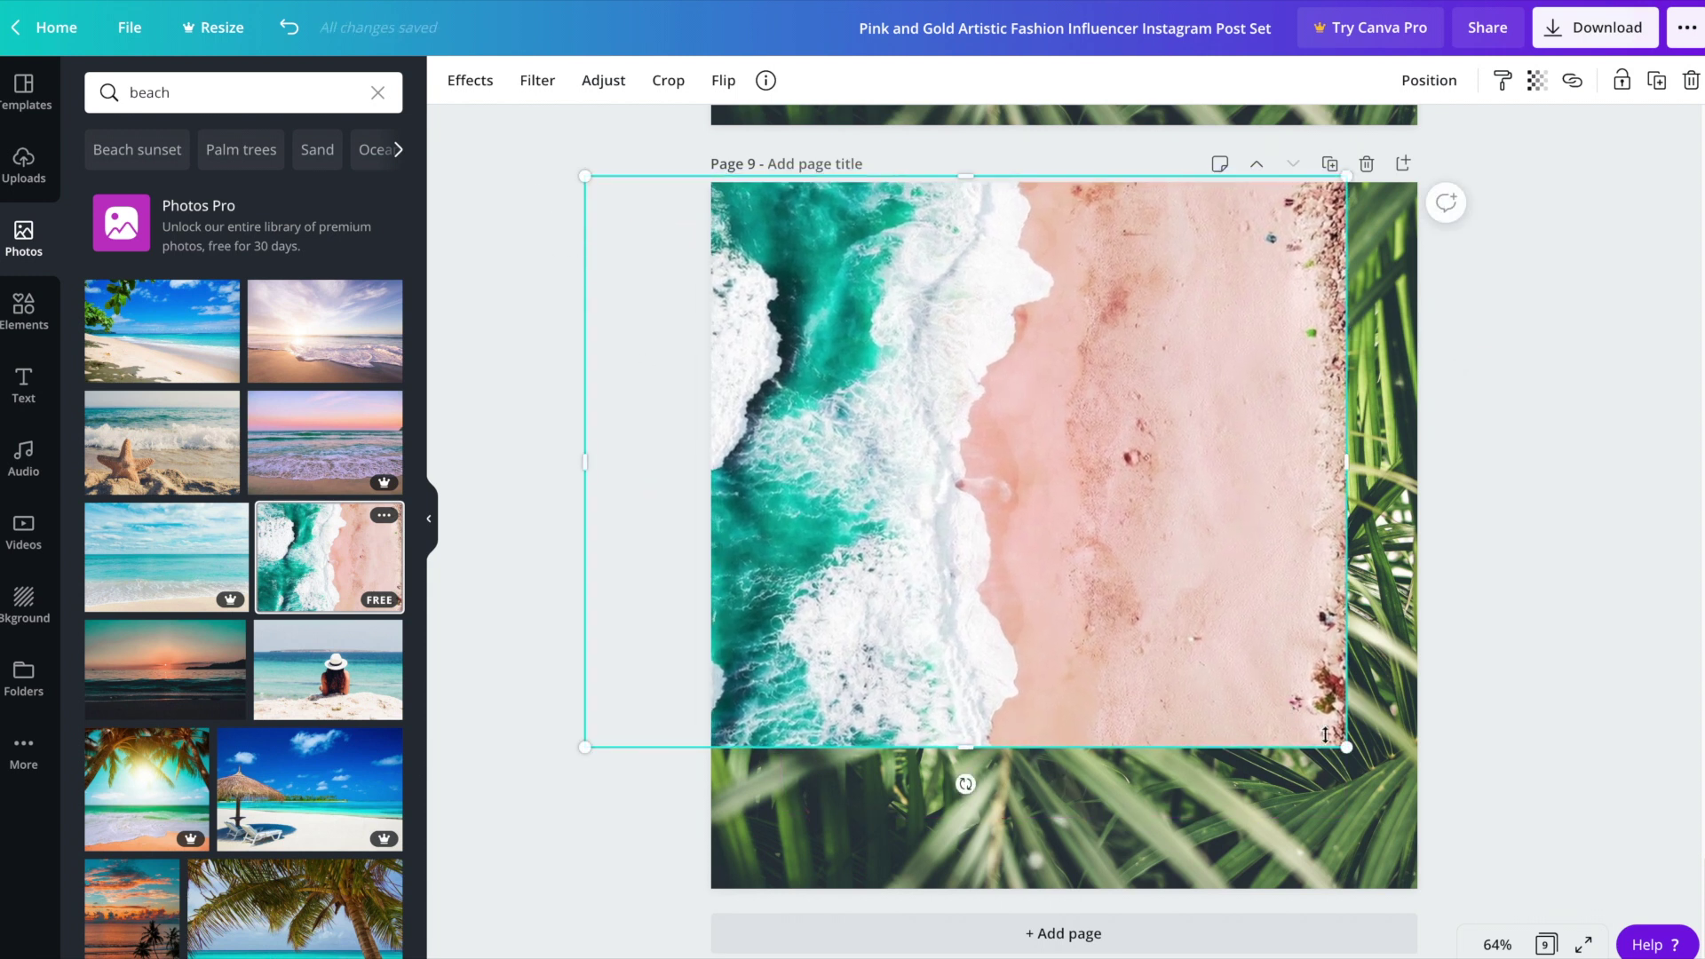
{"action": "left_click_drag", "start_coordinate": [1341, 744], "coordinate": [1532, 906]}
{"action": "left_click", "coordinate": [1606, 749]}
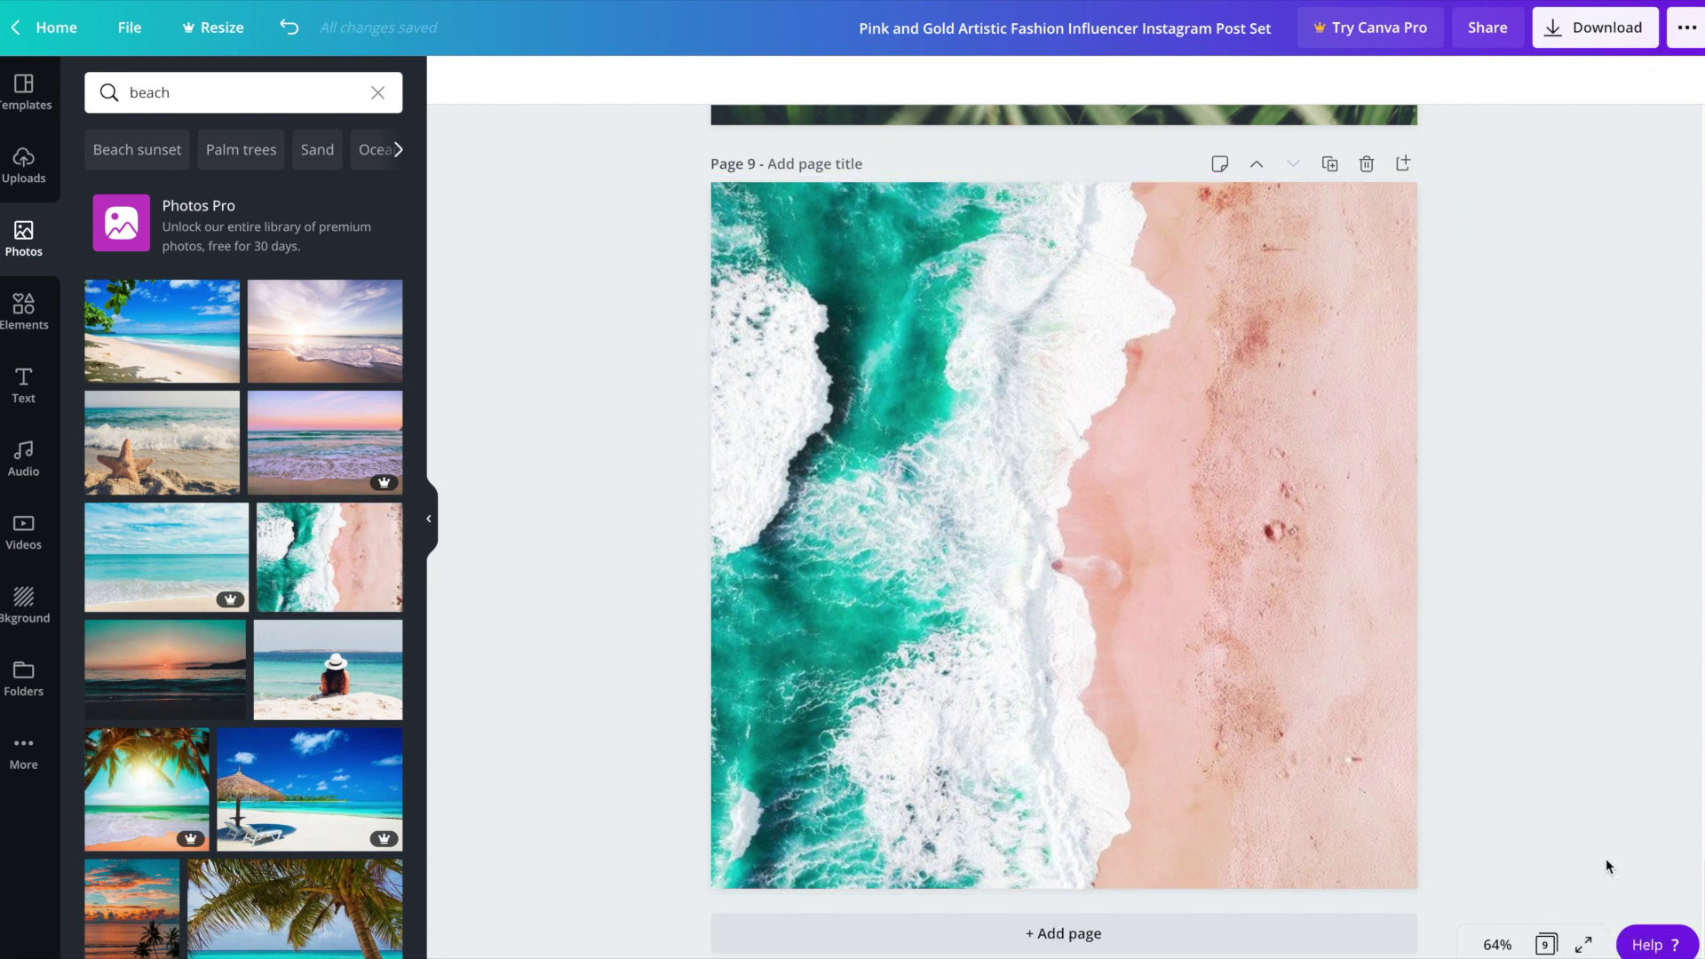
In Grid view, move the aerial shoreline page to position 3 and the turquoise-surf page to 6
{"action": "left_click", "coordinate": [1546, 944]}
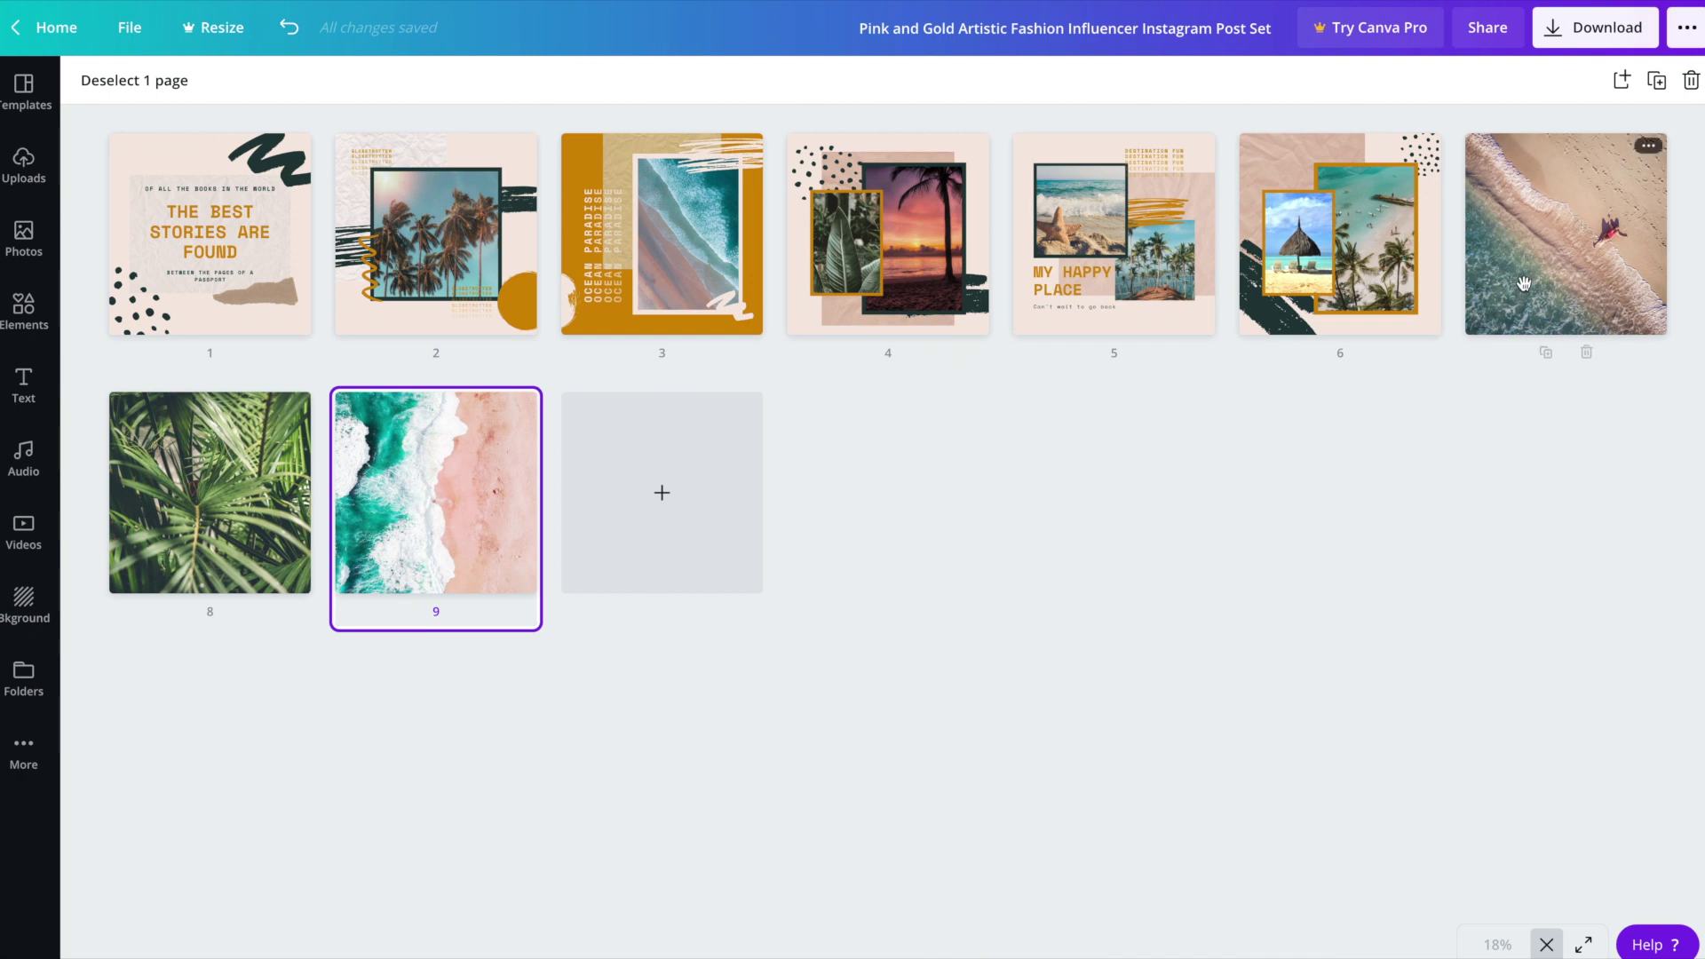
{"action": "mouse_move", "coordinate": [1545, 266]}
{"action": "left_mouse_down"}
{"action": "mouse_move", "coordinate": [1096, 297]}
{"action": "mouse_move", "coordinate": [770, 257]}
{"action": "mouse_move", "coordinate": [560, 257]}
{"action": "left_mouse_up"}
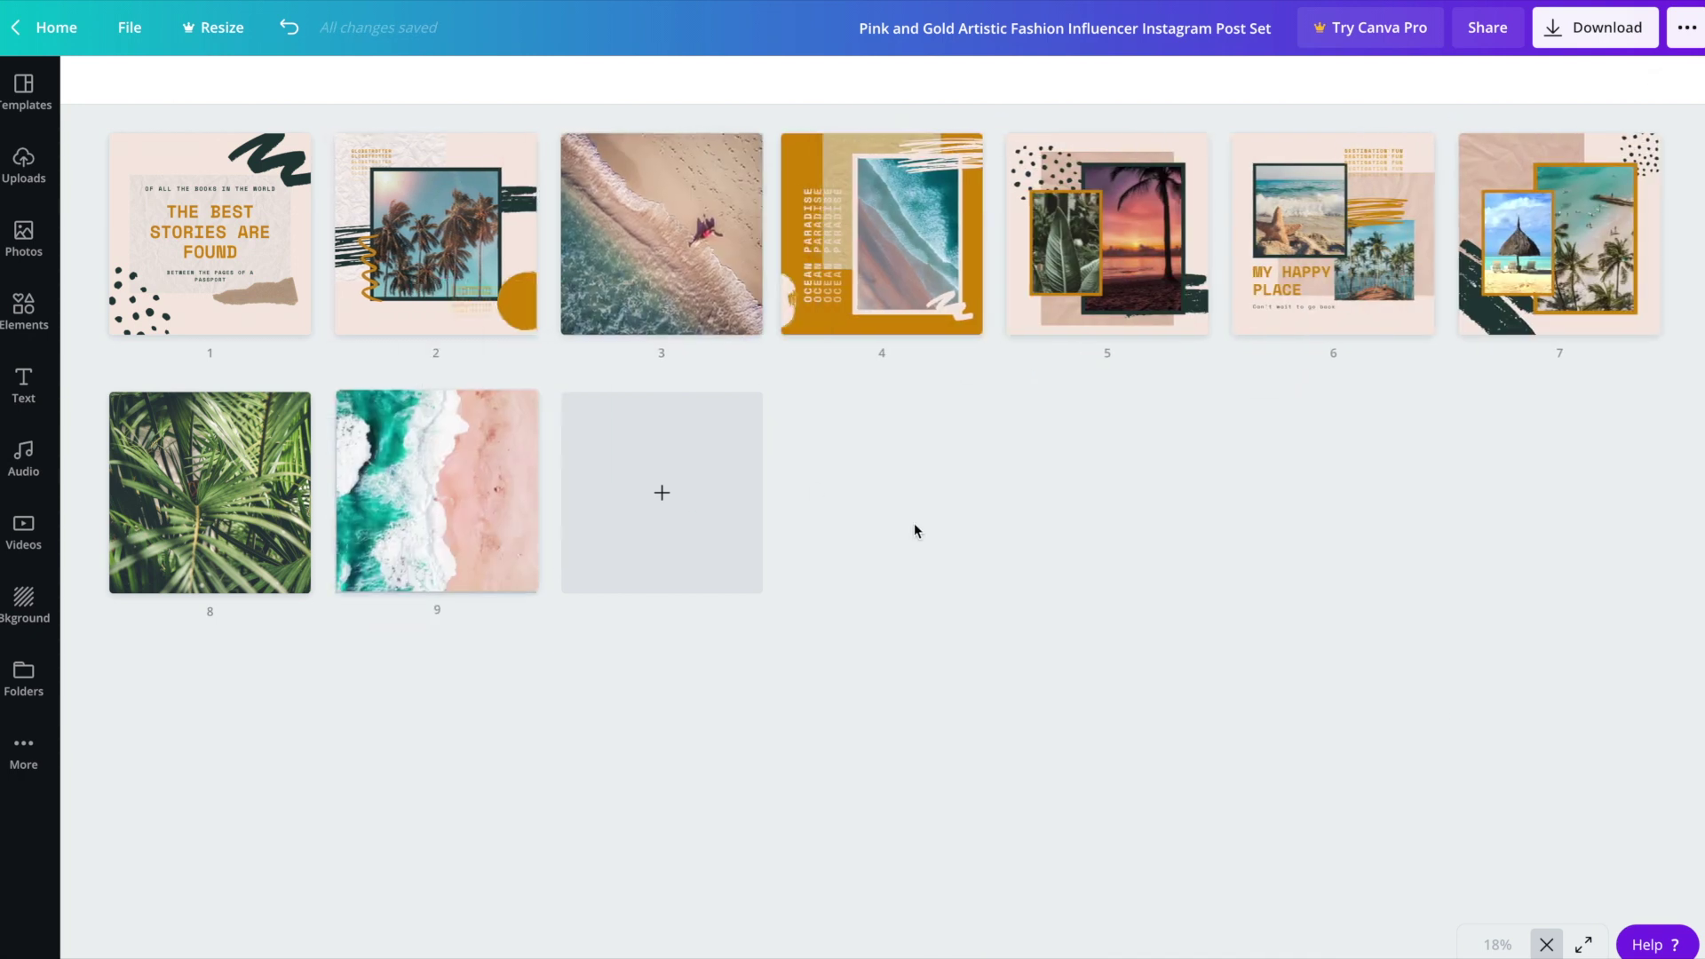
{"action": "left_click_drag", "start_coordinate": [419, 480], "coordinate": [1217, 243]}
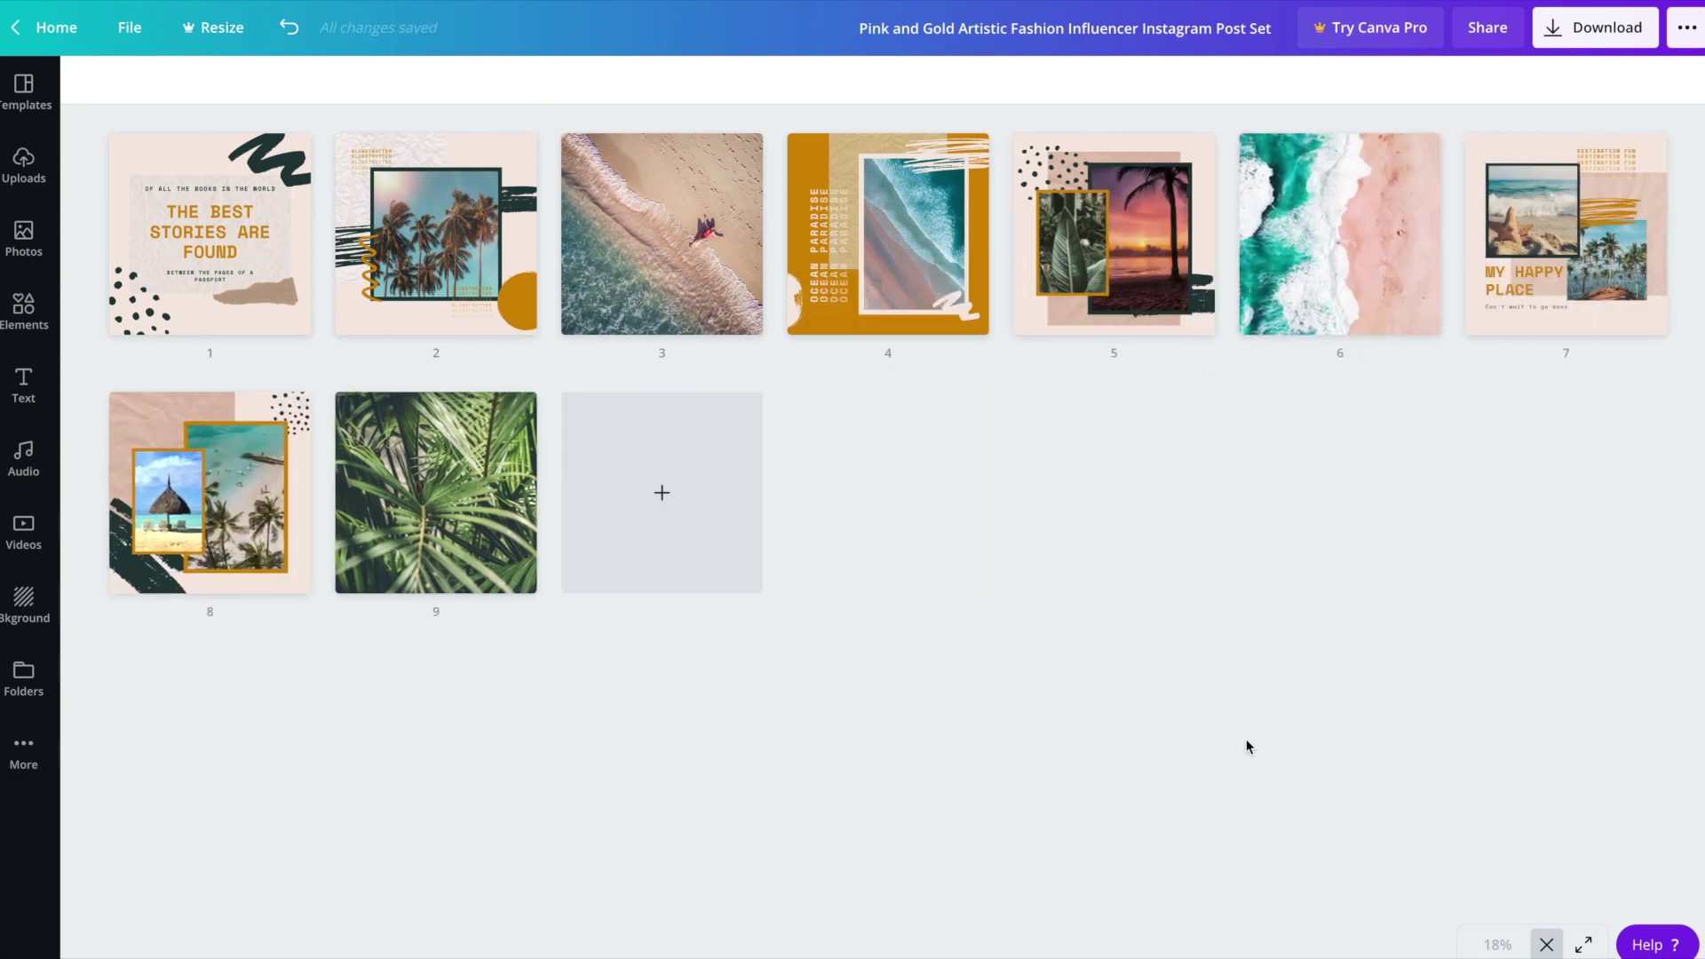